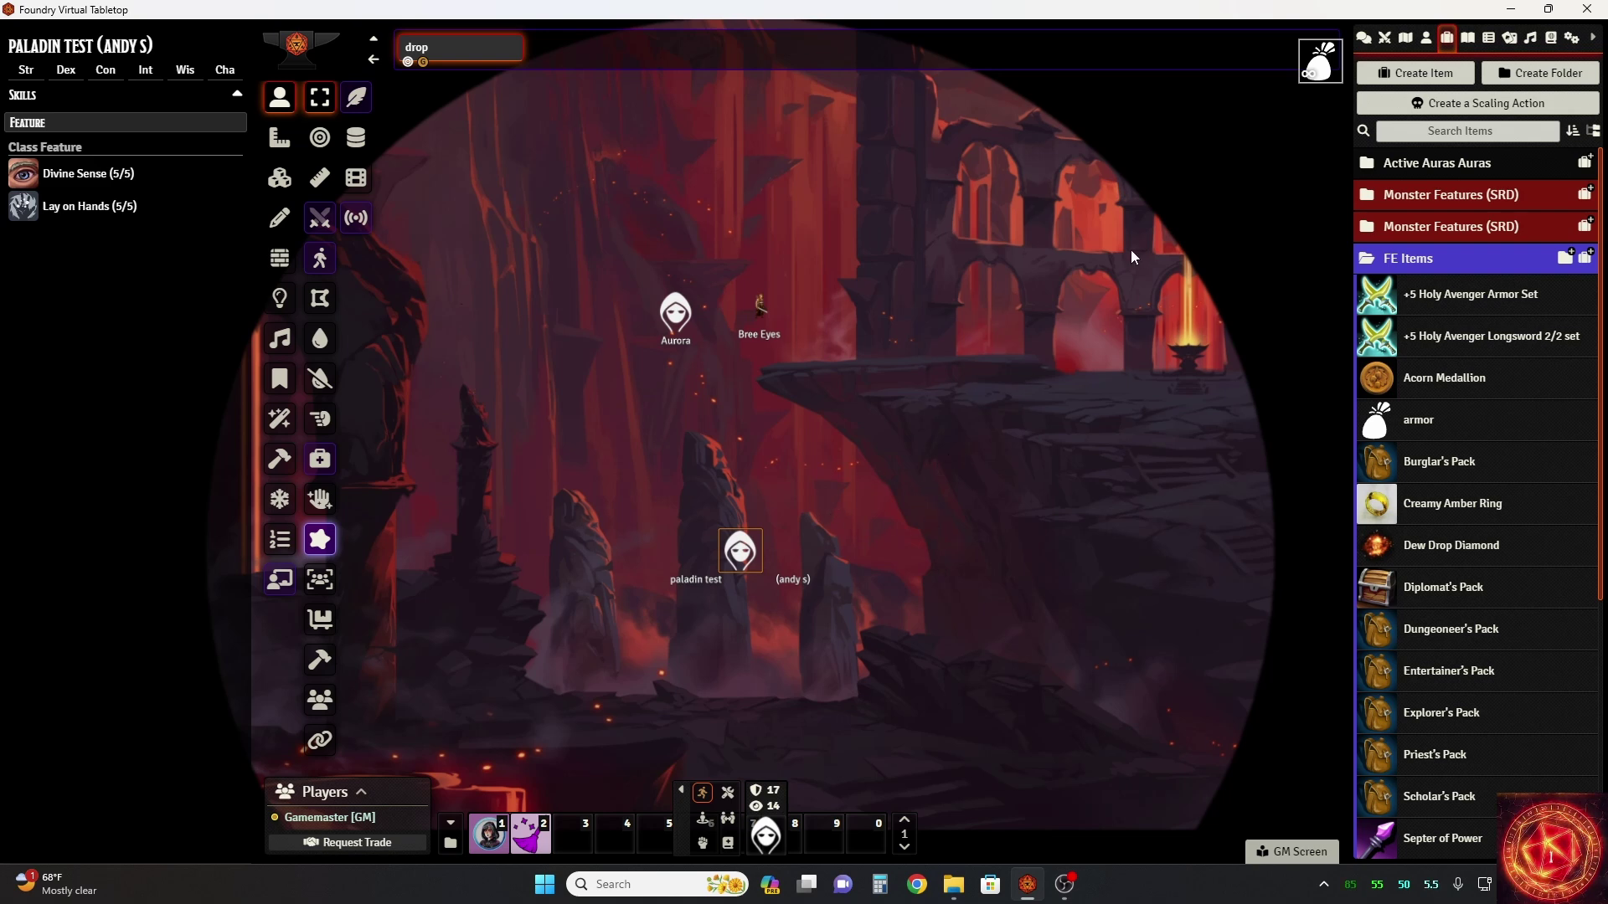
Review the world's installed modules in the module management list and close it without changing any module
left_click(1569, 43)
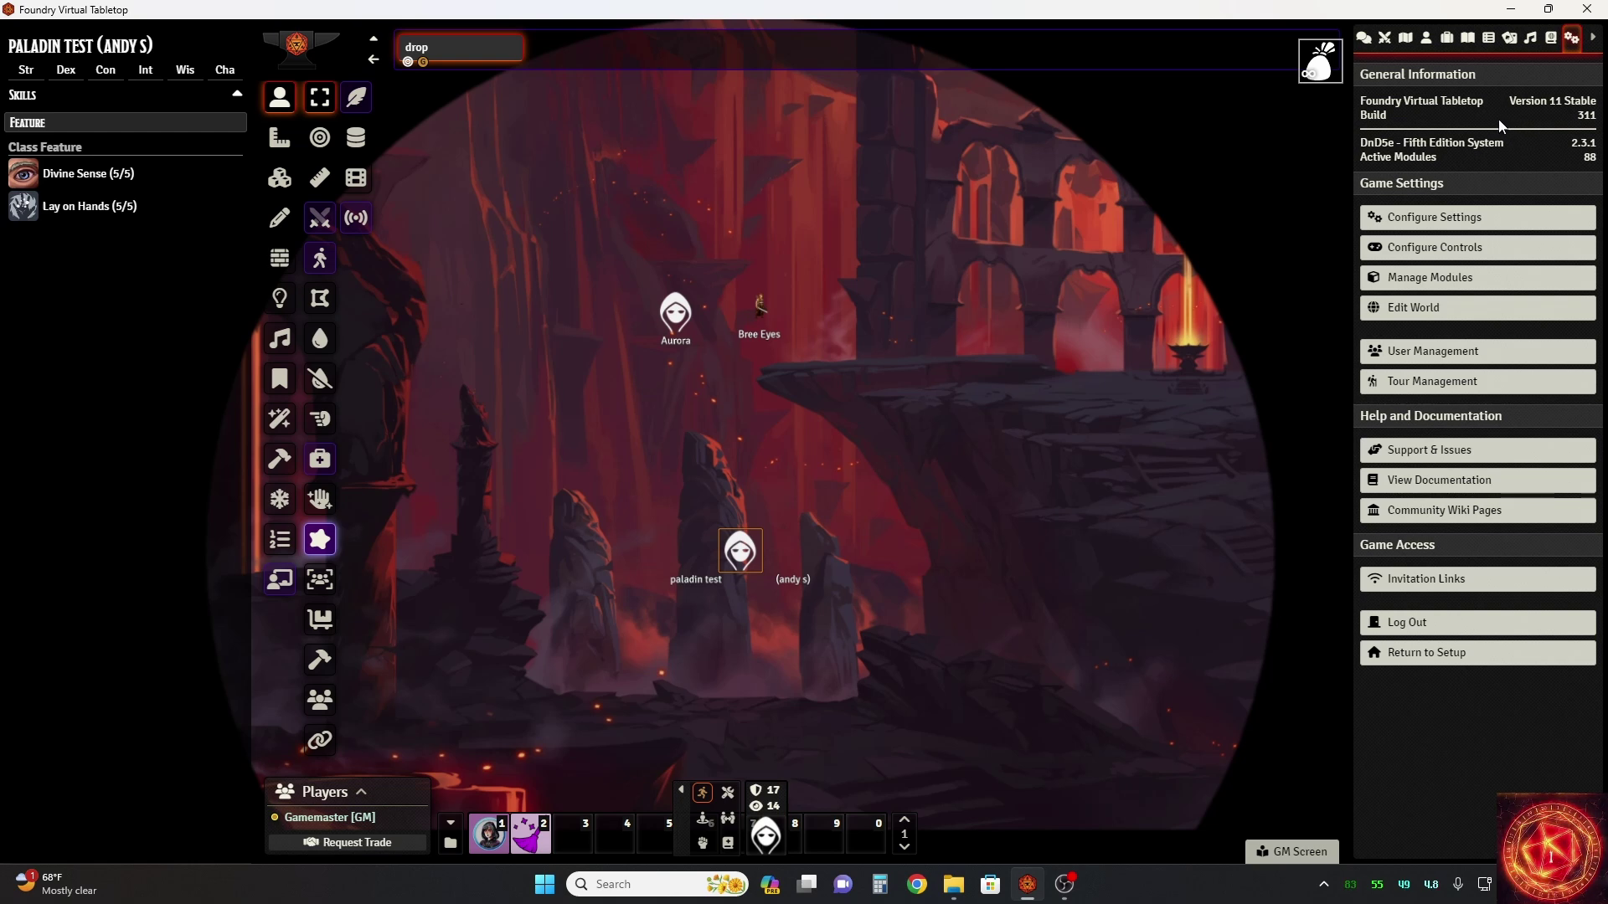
left_click(1429, 282)
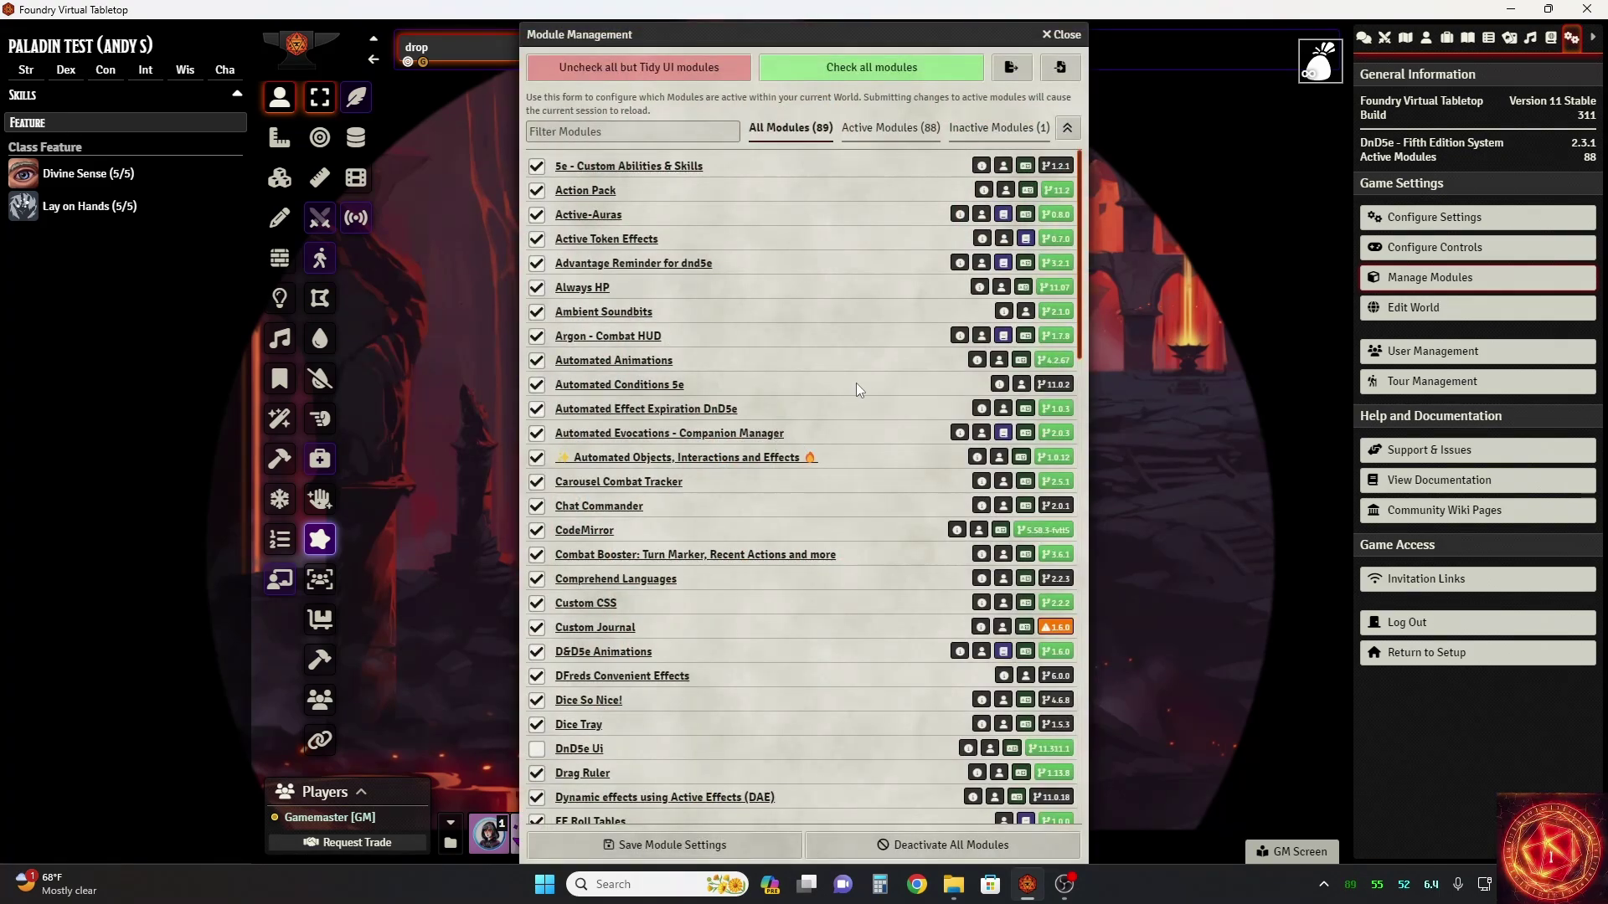
scroll(866, 380, "down", 2)
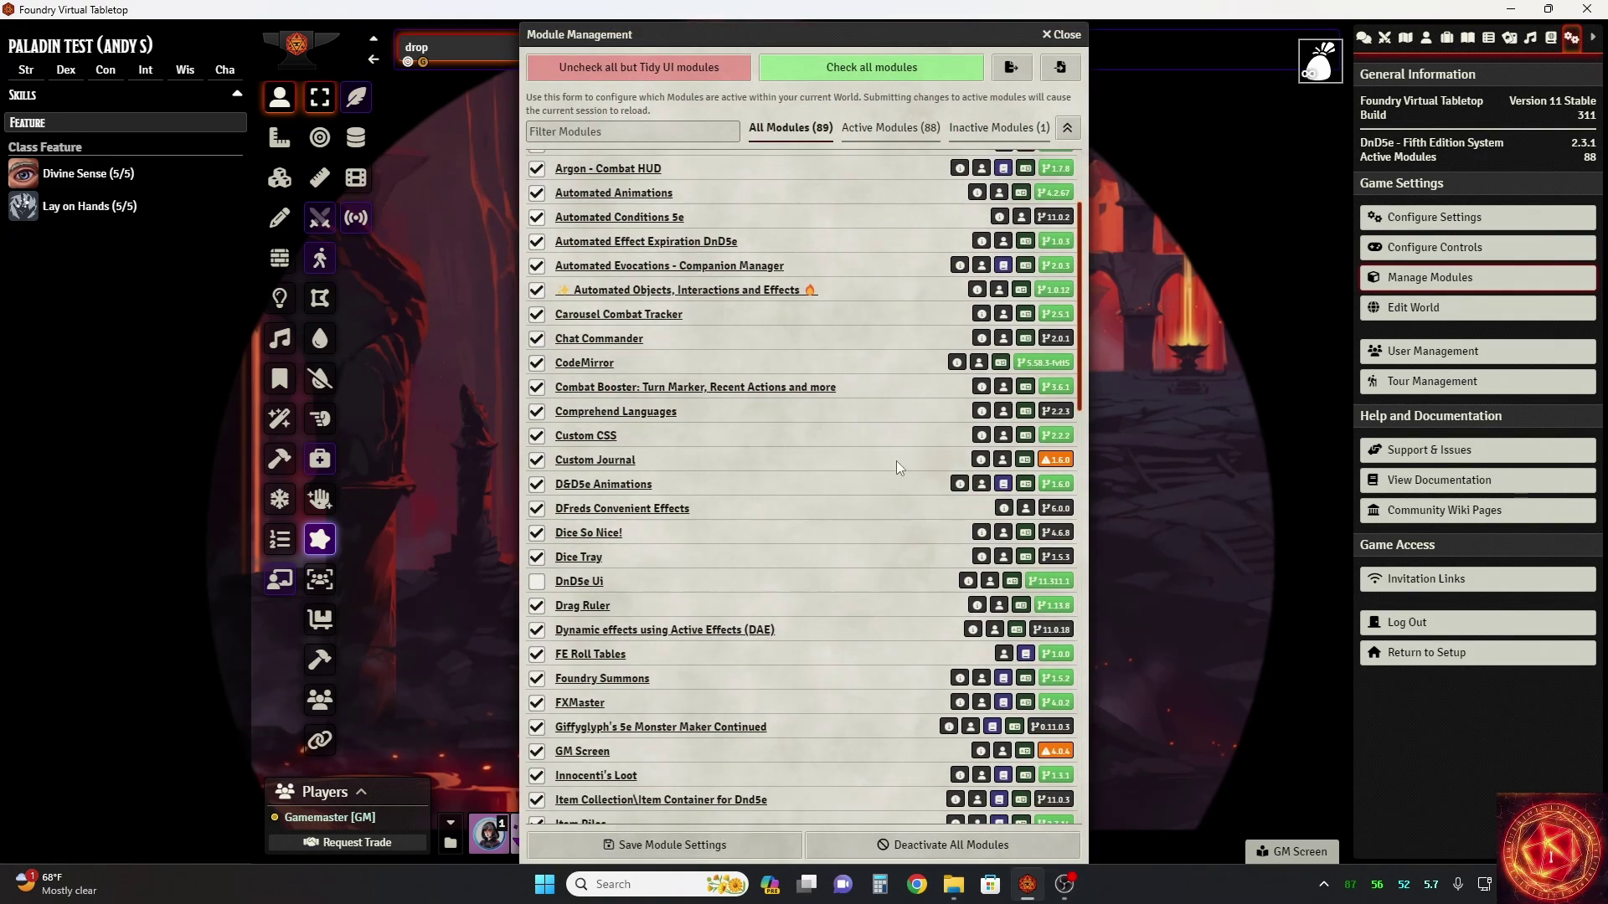
scroll(858, 515, "down", 2)
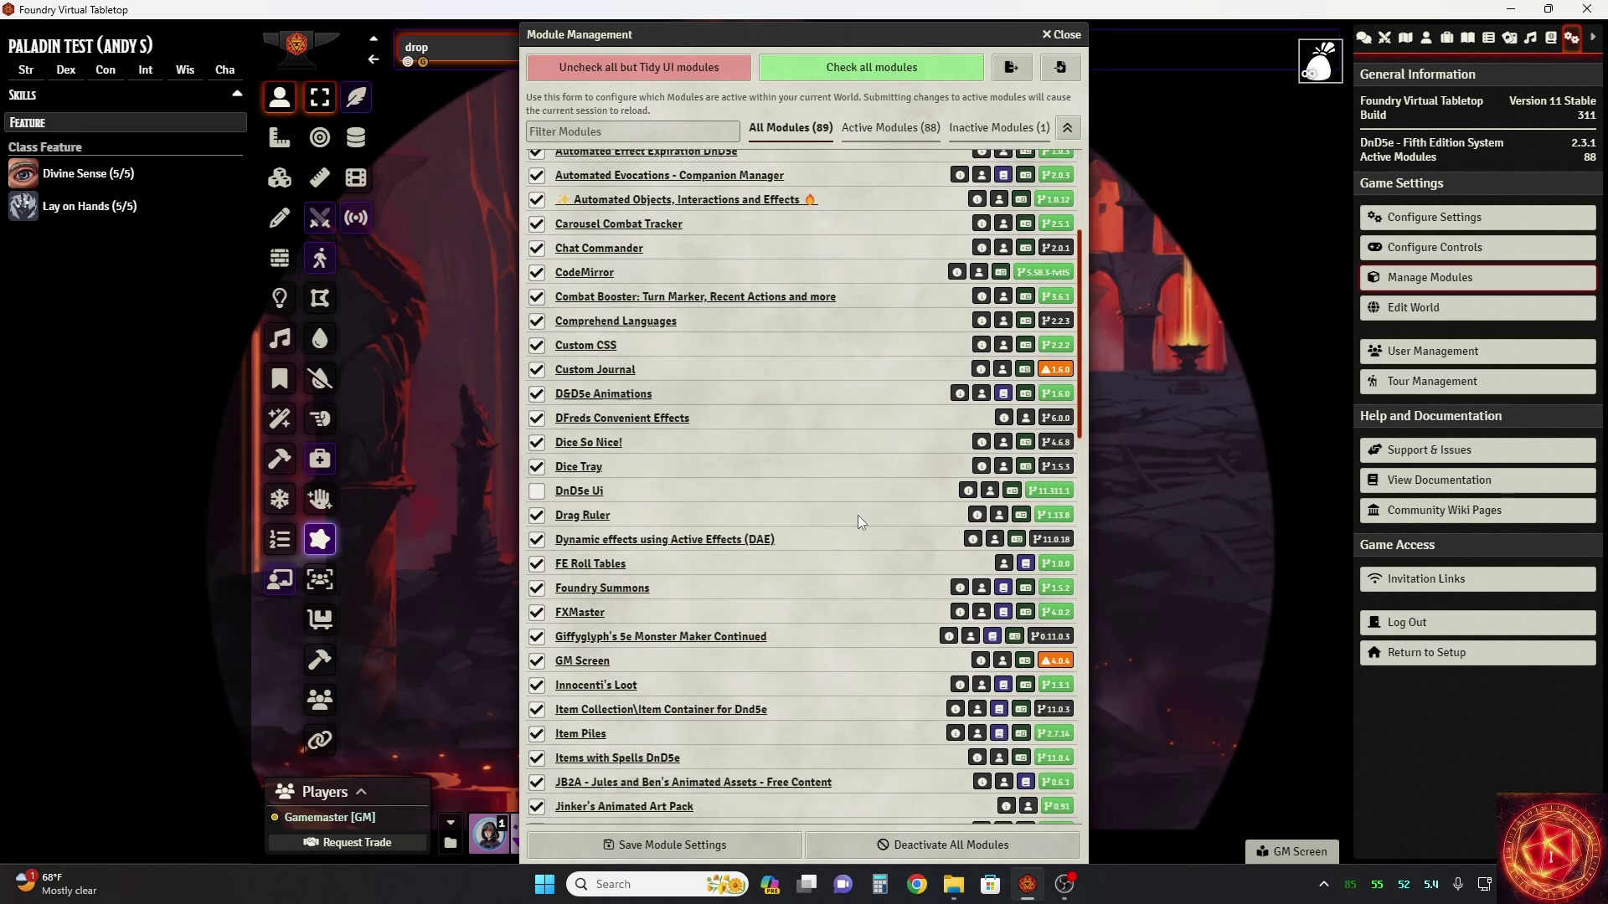
scroll(858, 515, "down", 4)
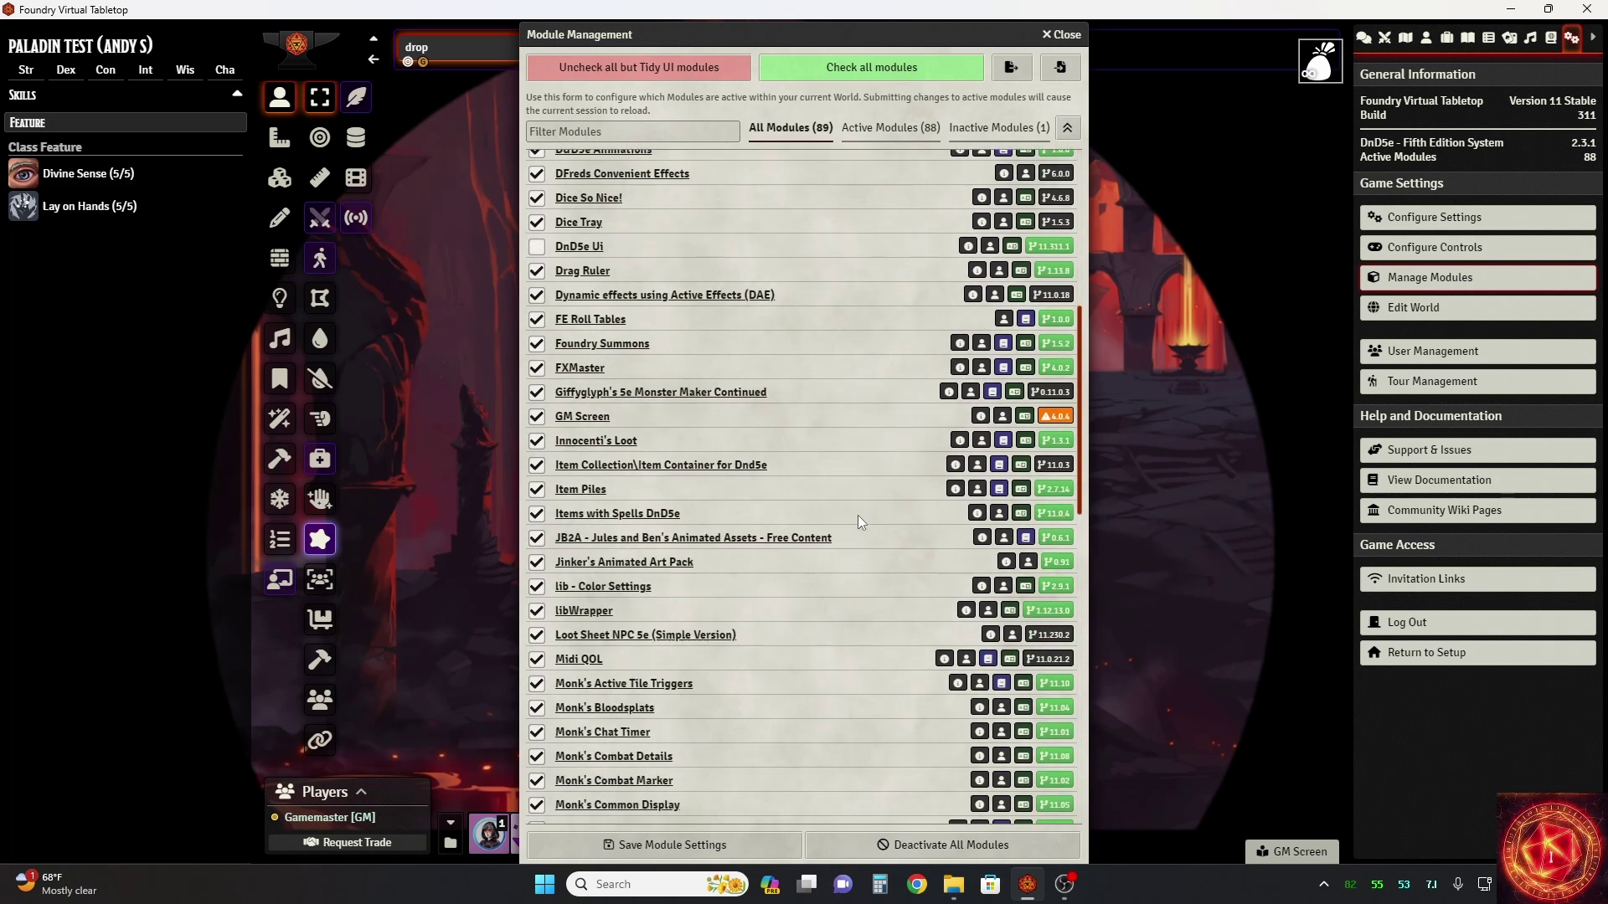
scroll(858, 515, "down", 1)
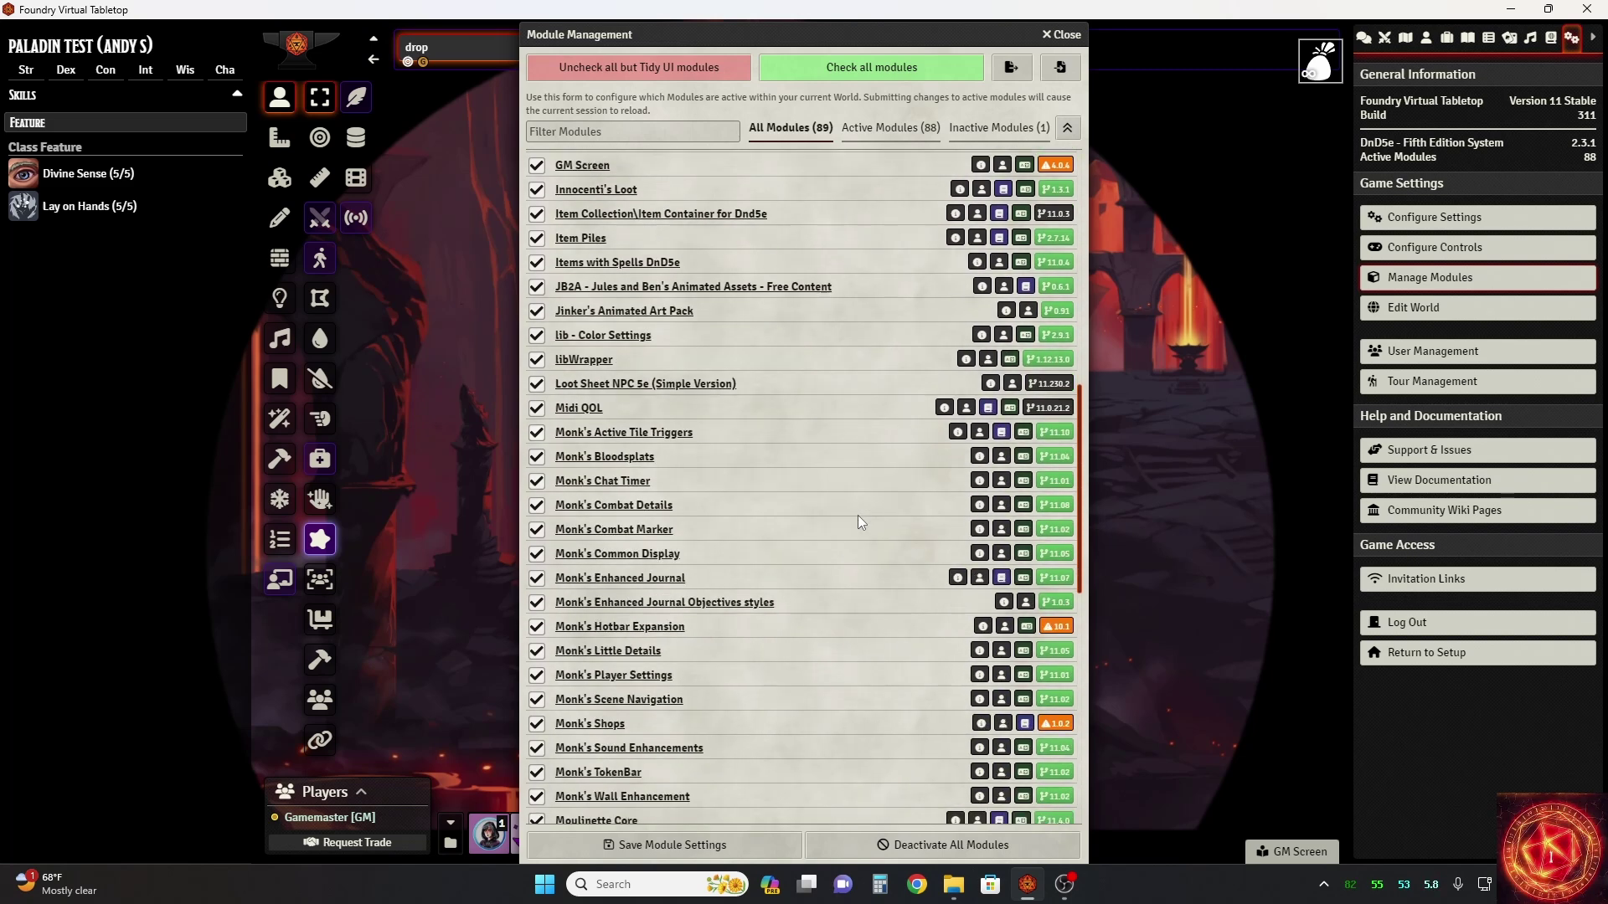
scroll(857, 515, "down", 2)
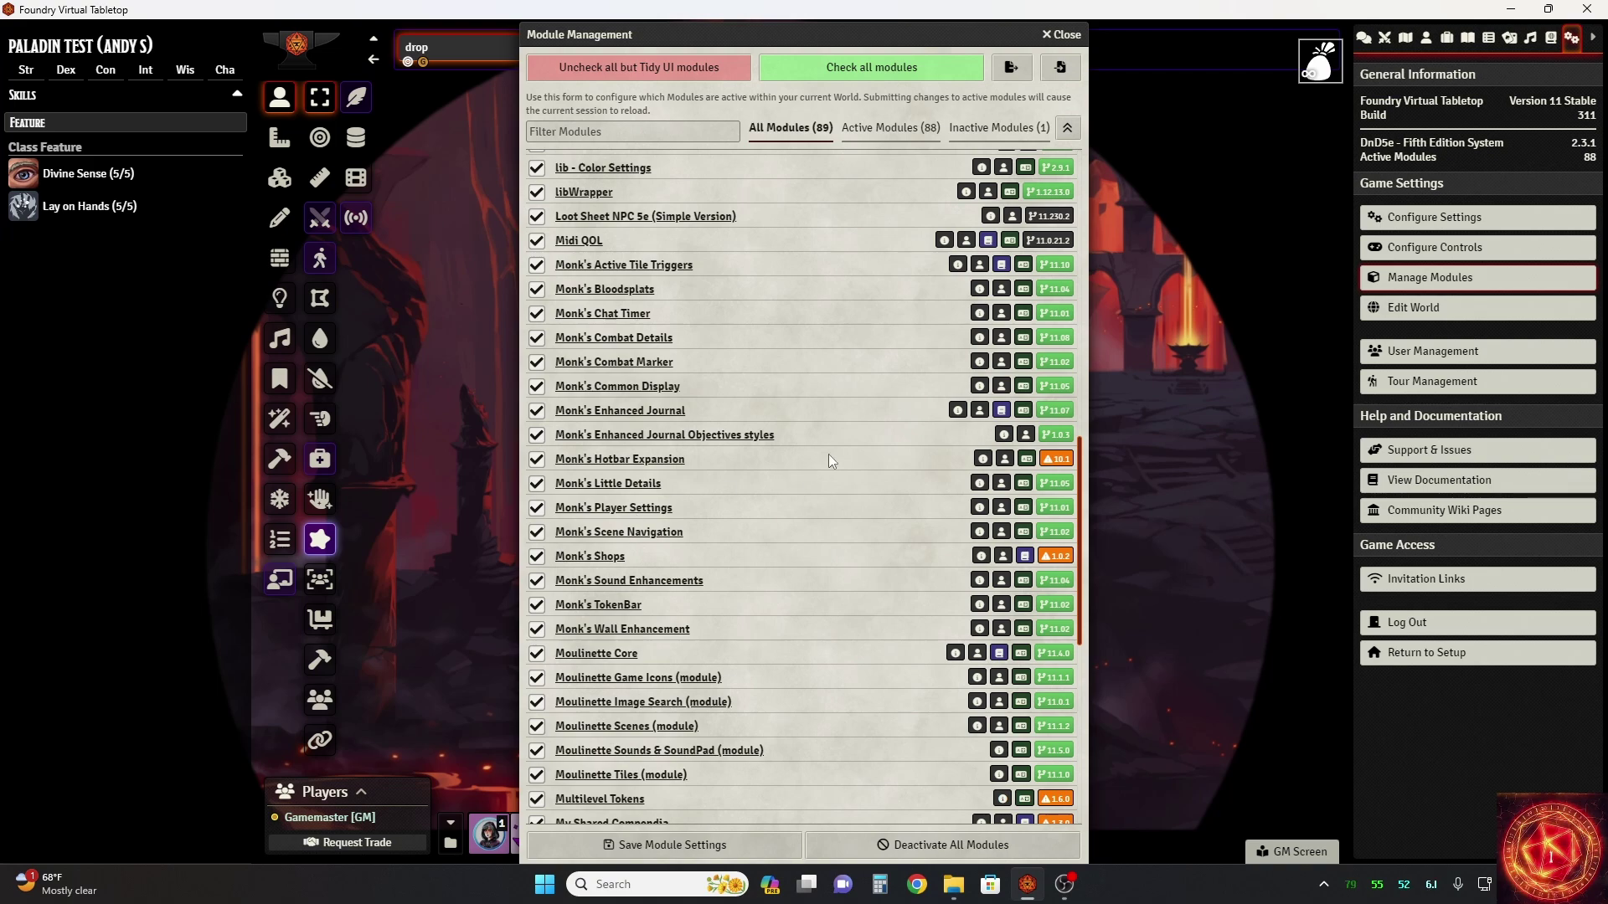
scroll(828, 454, "up", 2)
scroll(818, 445, "up", 3)
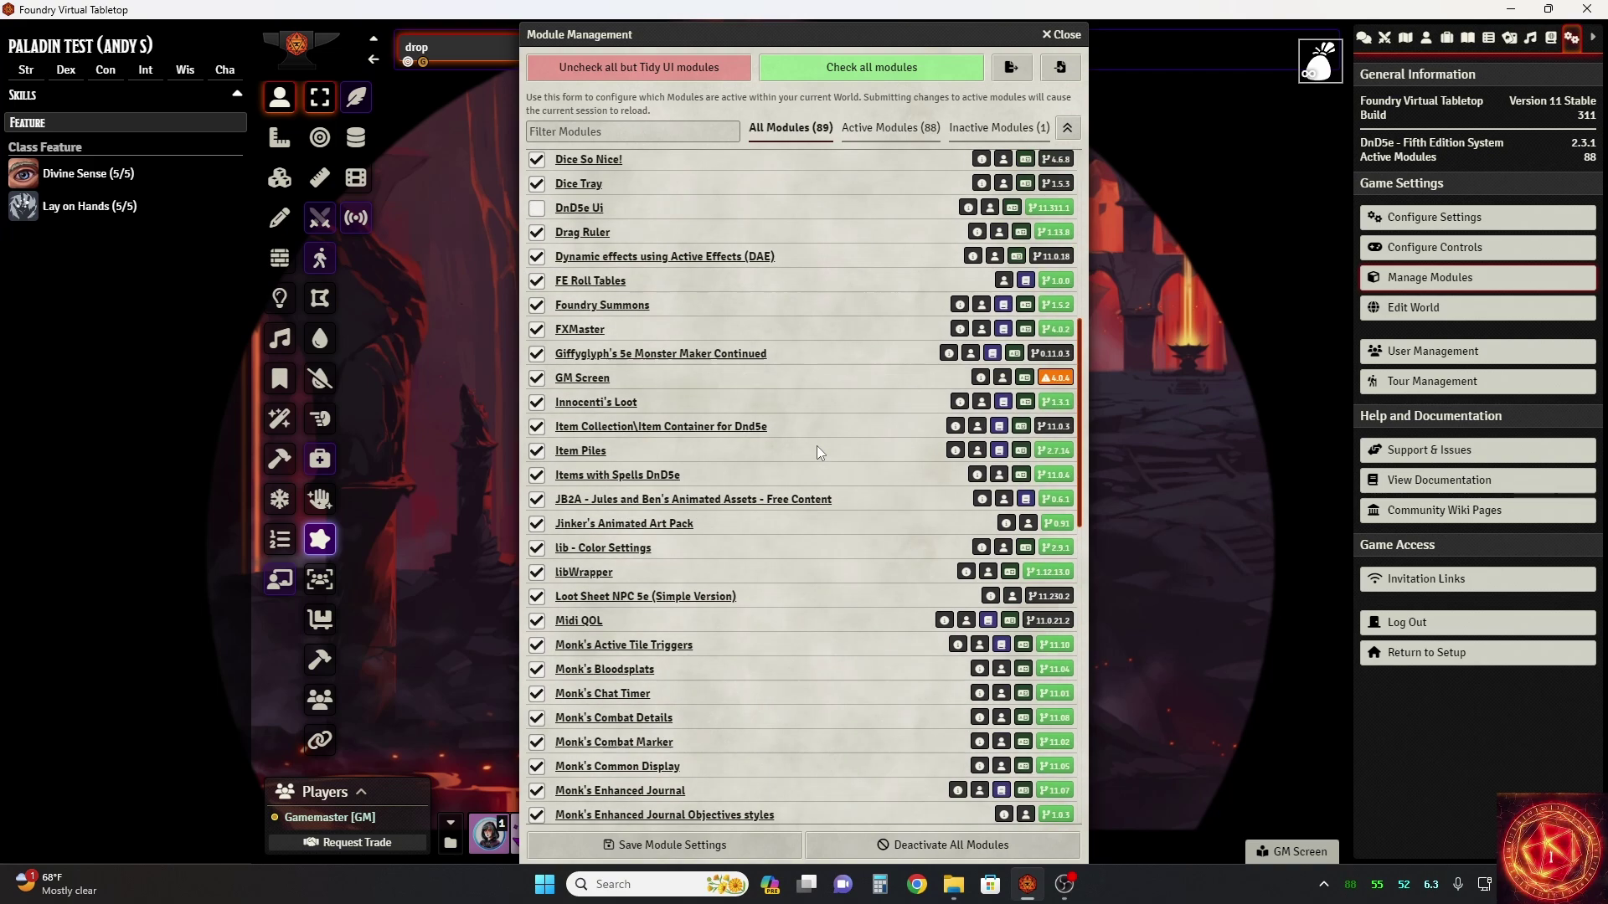
scroll(871, 442, "down", 5)
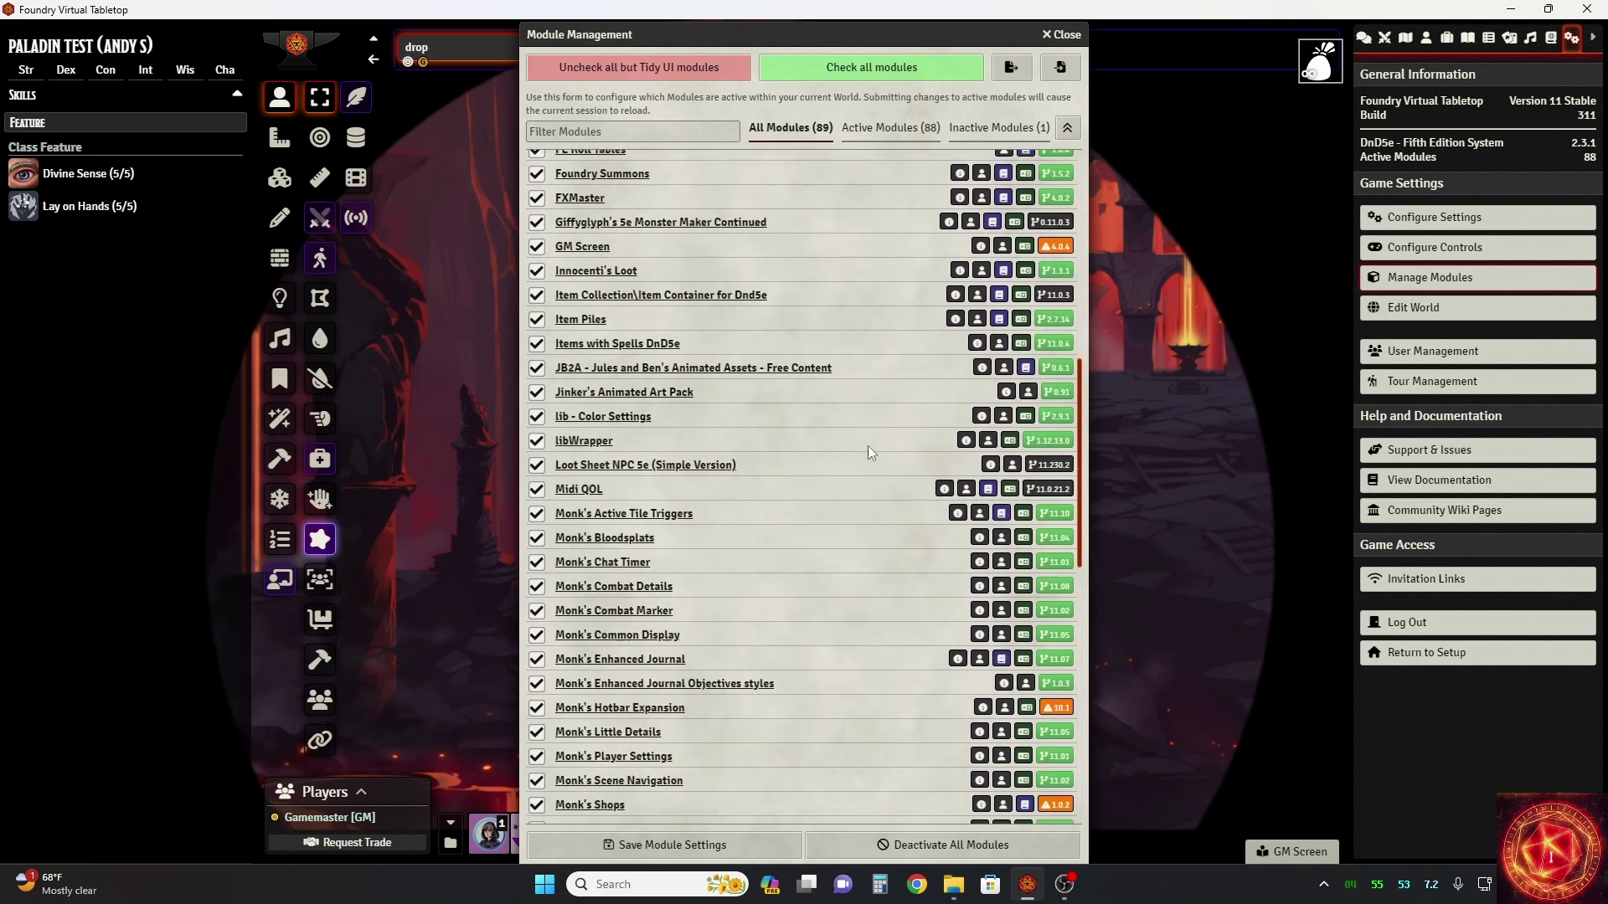
scroll(807, 626, "down", 3)
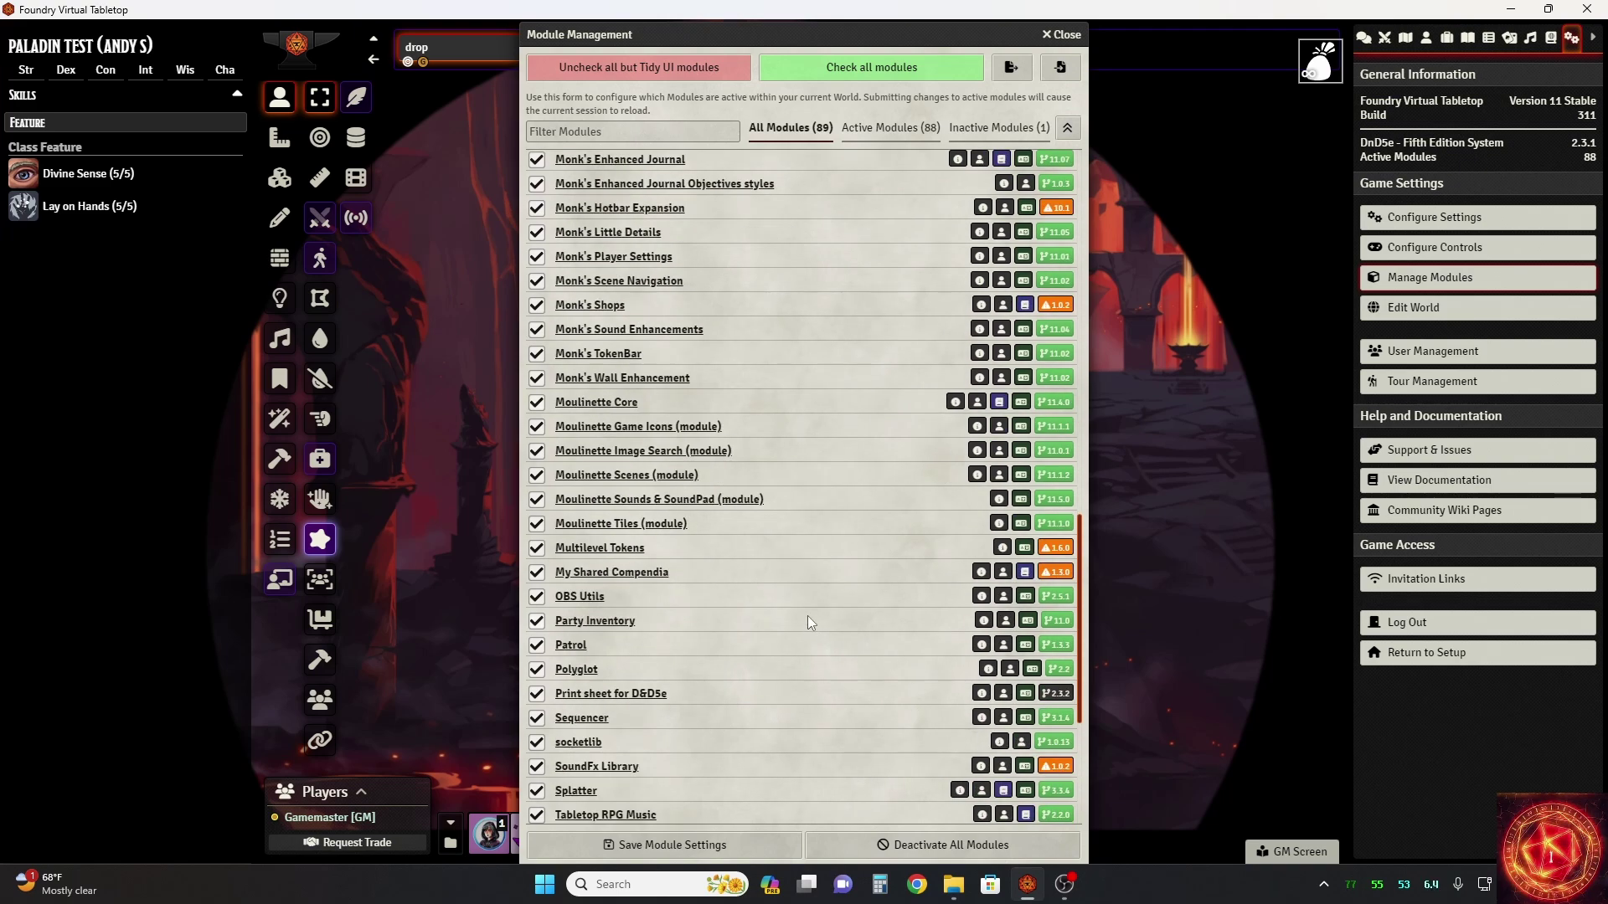
scroll(855, 545, "up", 10)
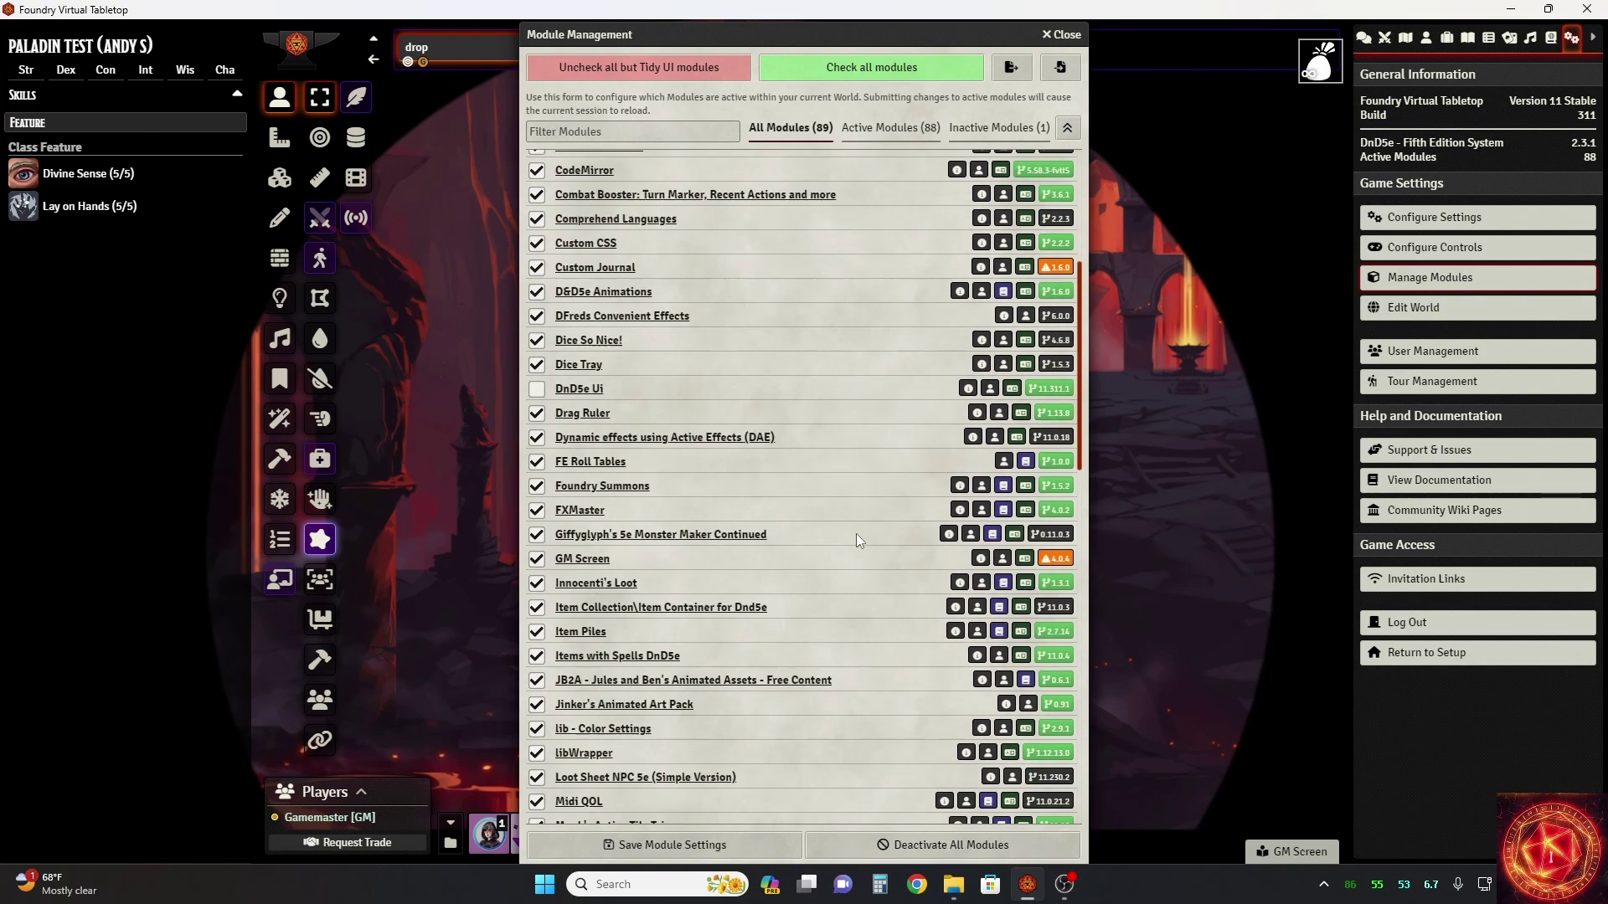
scroll(855, 531, "up", 2)
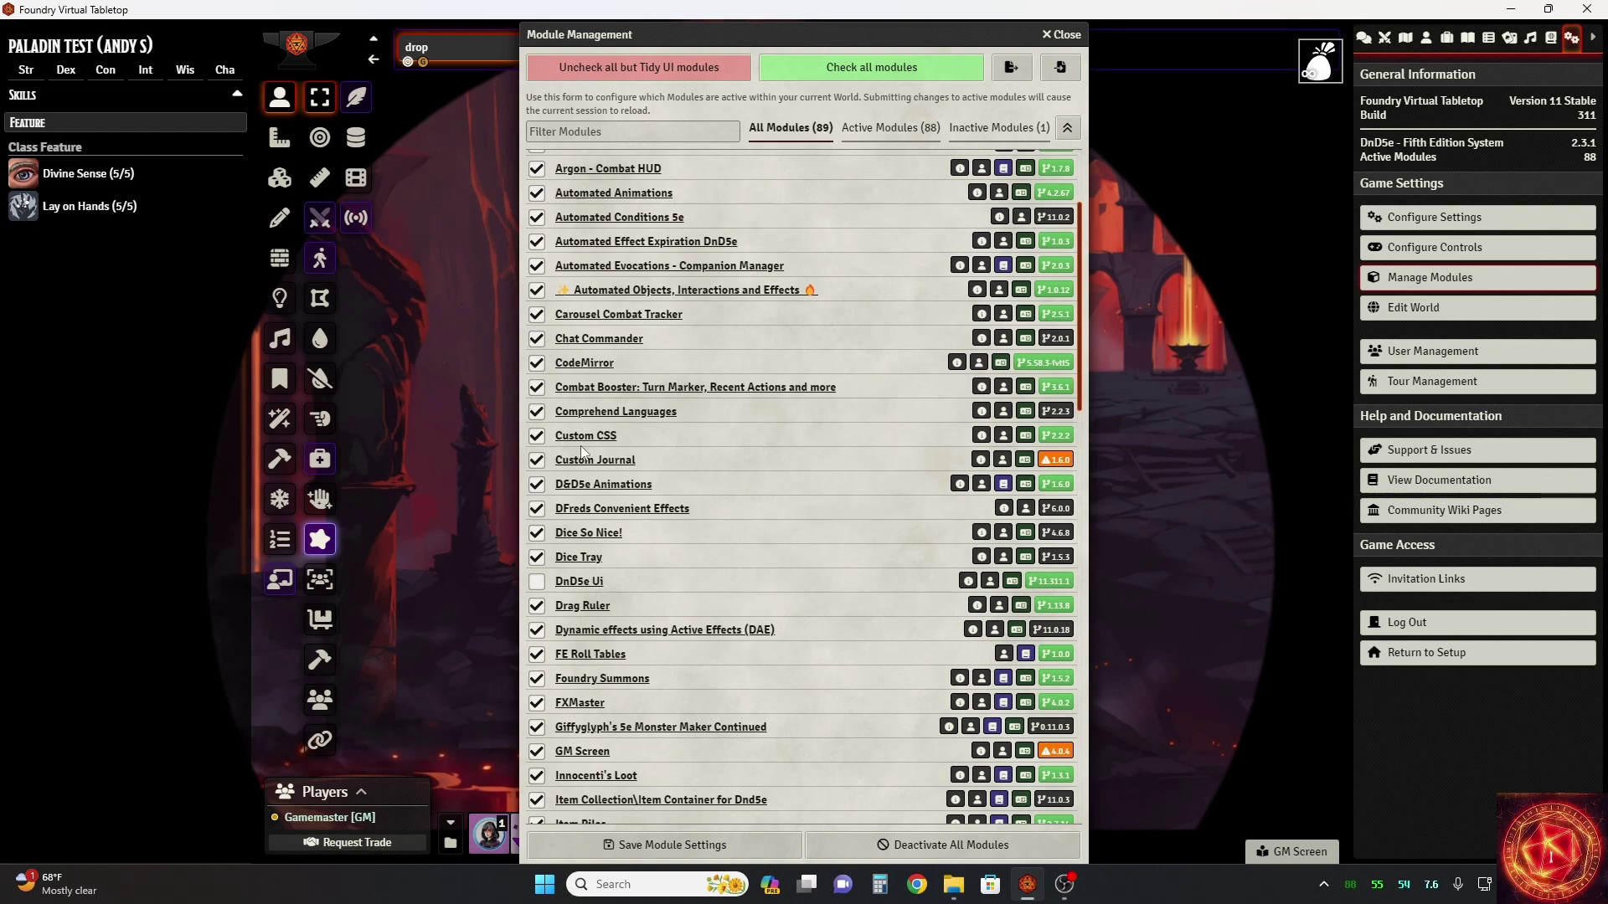
scroll(783, 387, "up", 2)
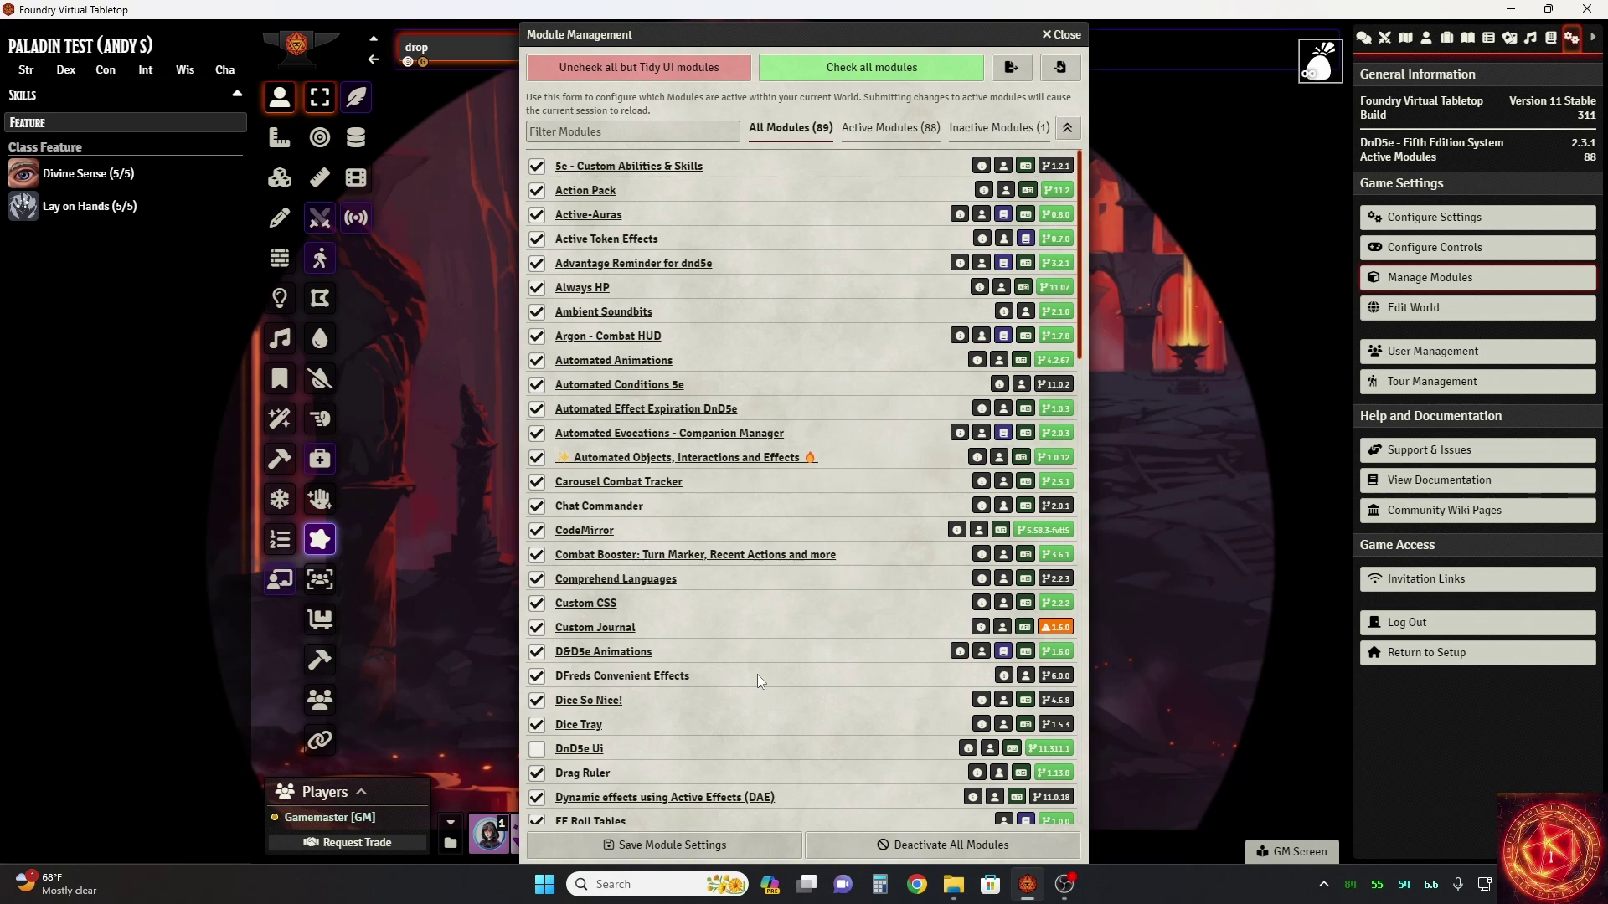
scroll(759, 670, "down", 2)
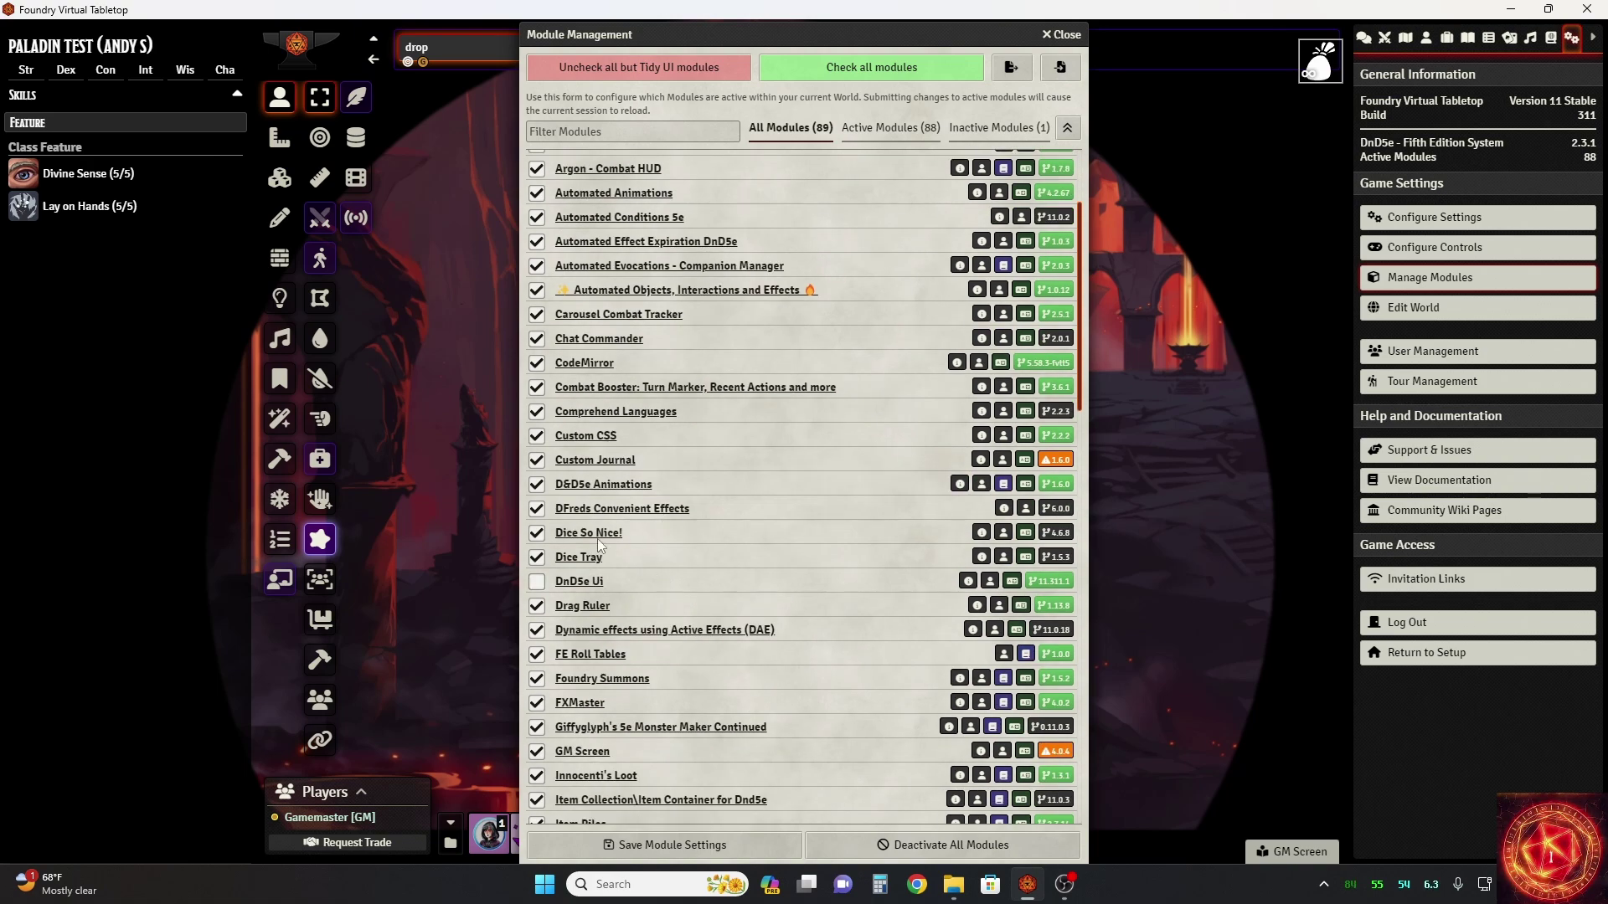
scroll(754, 583, "down", 2)
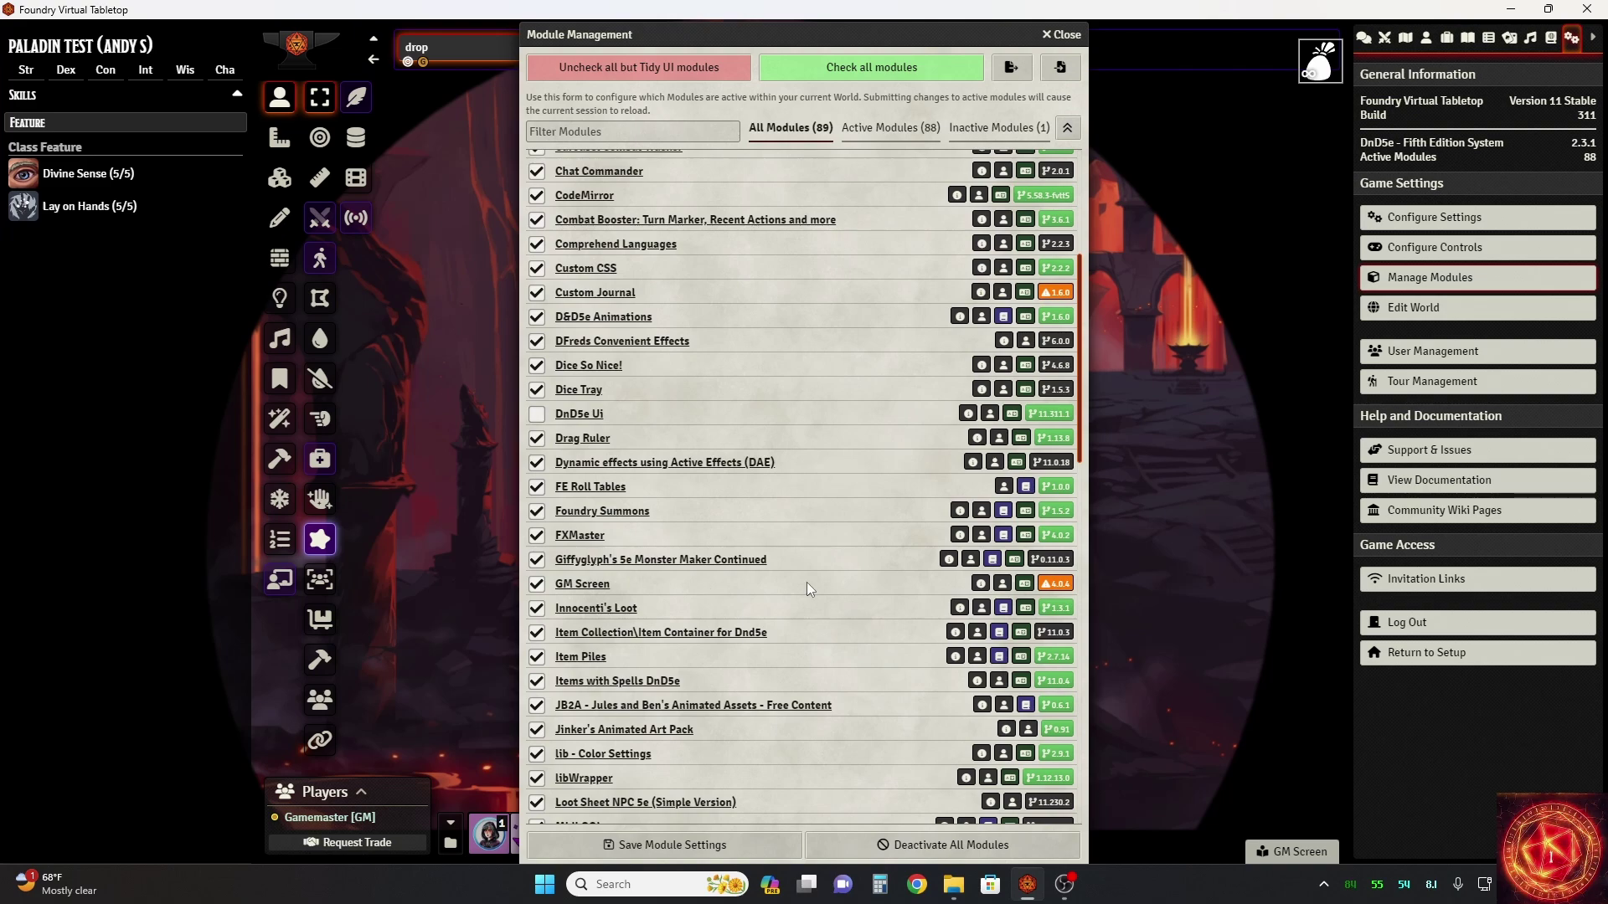
scroll(809, 581, "down", 1)
scroll(837, 591, "down", 4)
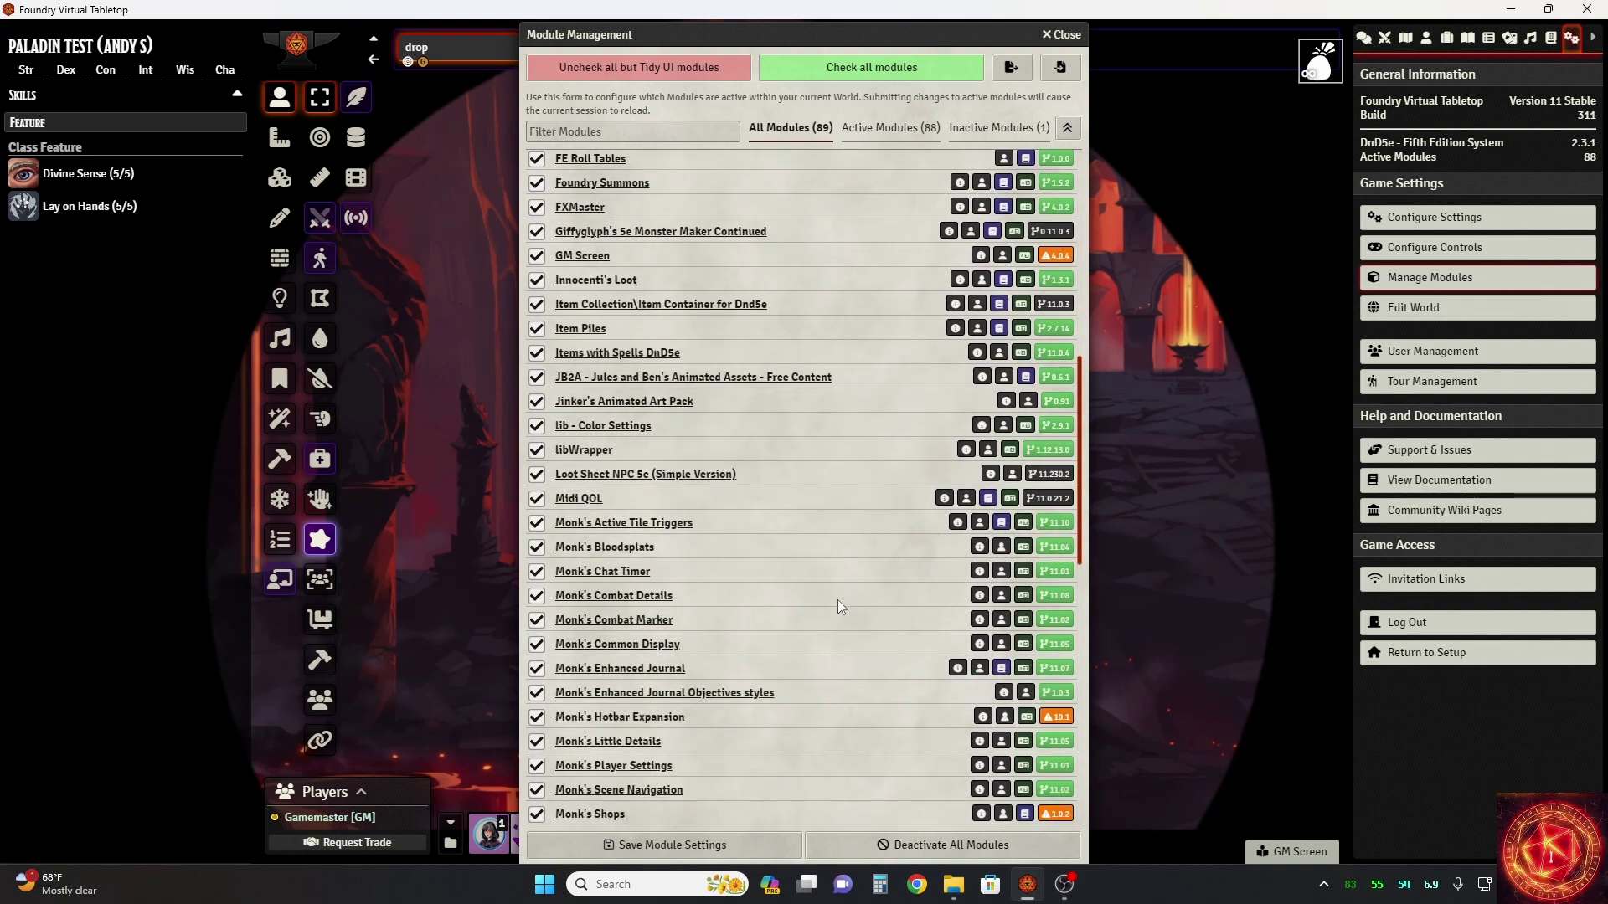
left_click(1064, 35)
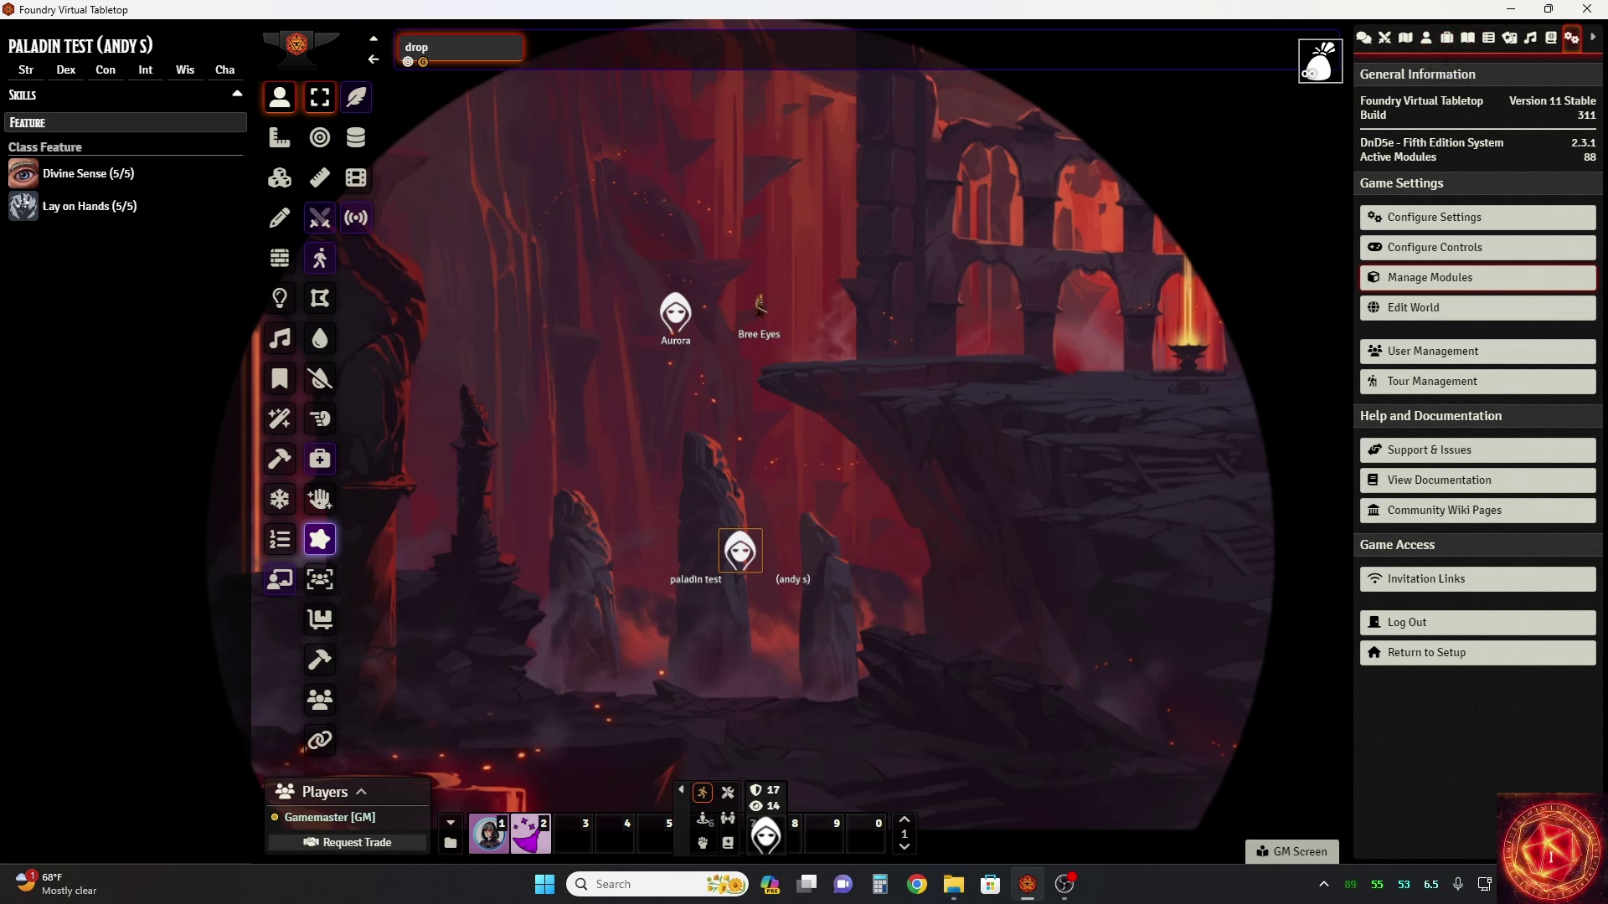
Browse the compendium packs to the Macro section and check the (TA)Example Macros compendium
left_click(1550, 39)
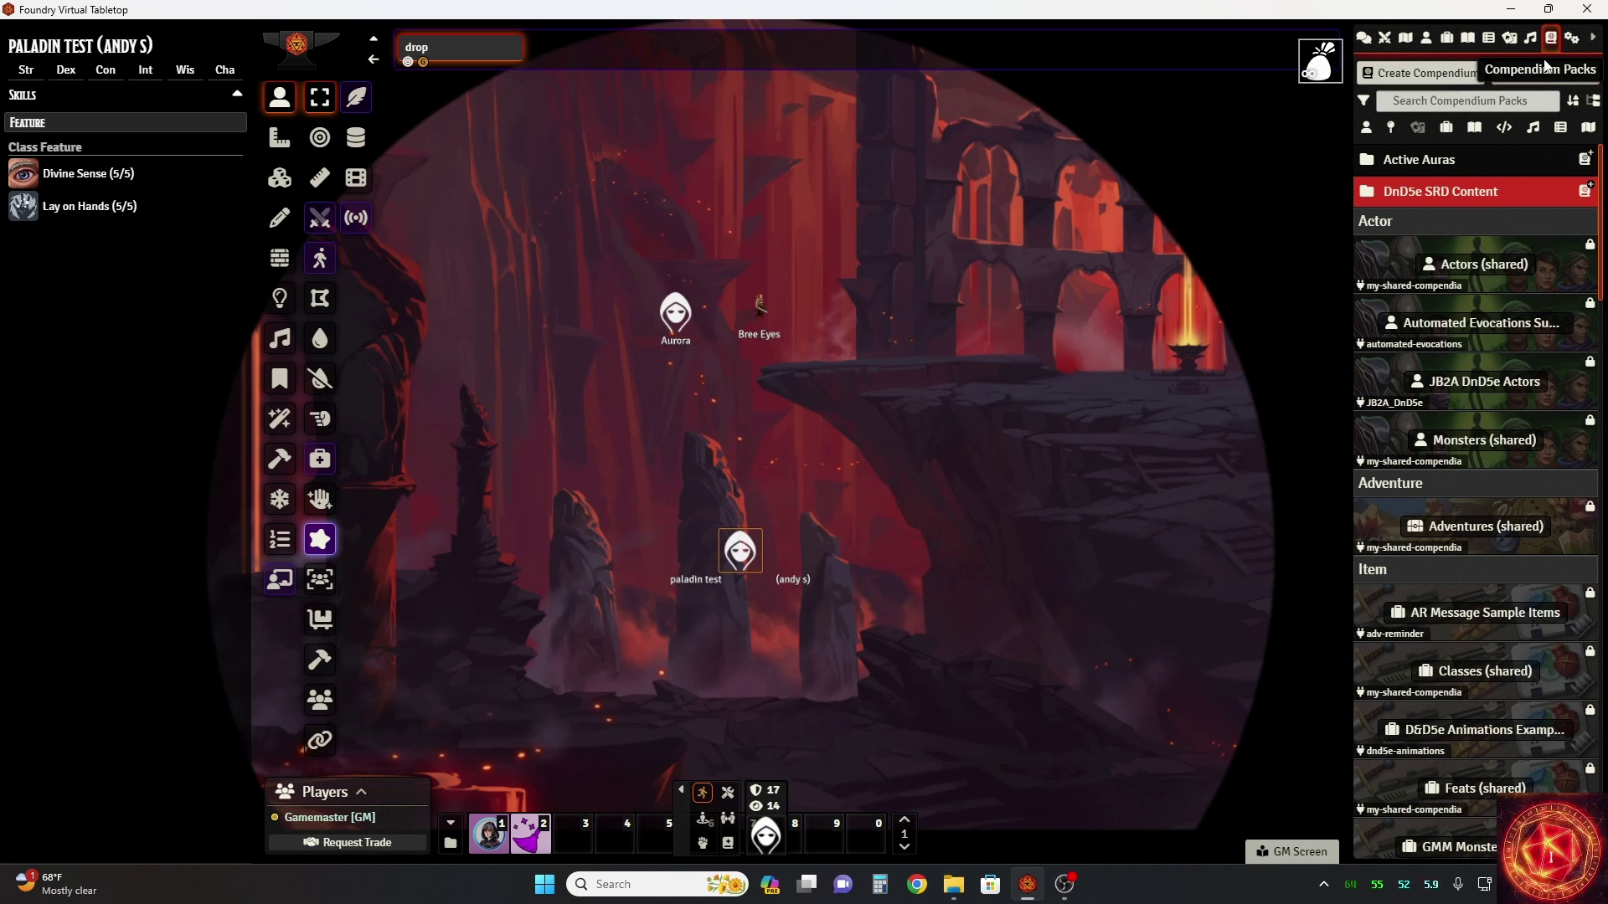
scroll(1405, 550, "down", 8)
scroll(1405, 550, "down", 5)
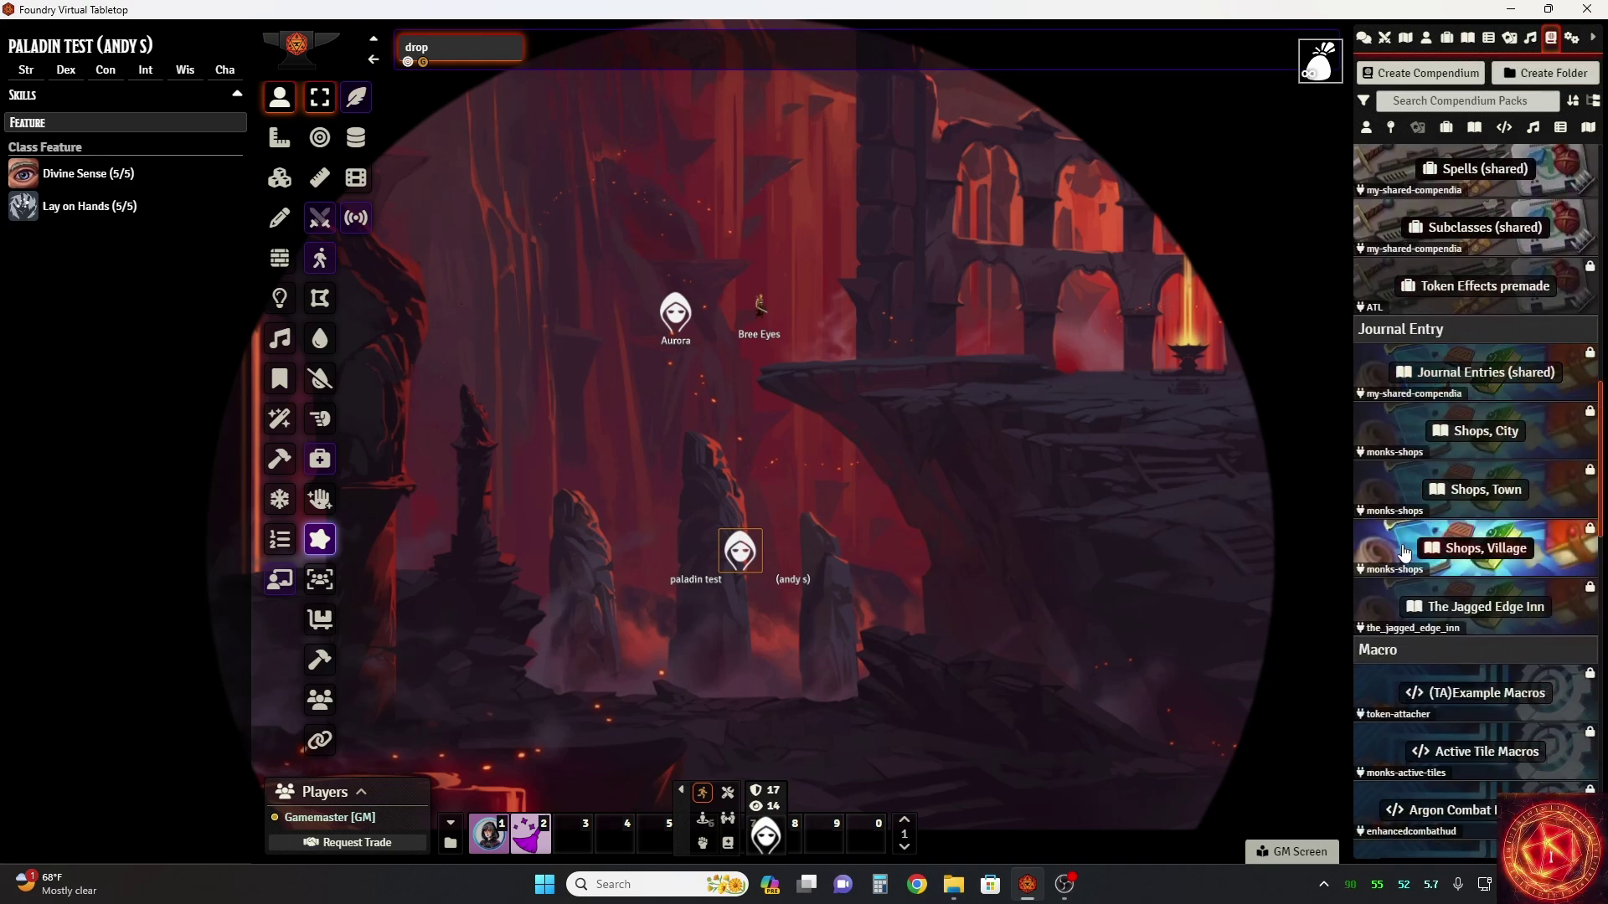
scroll(1404, 552, "down", 1)
scroll(1404, 553, "down", 2)
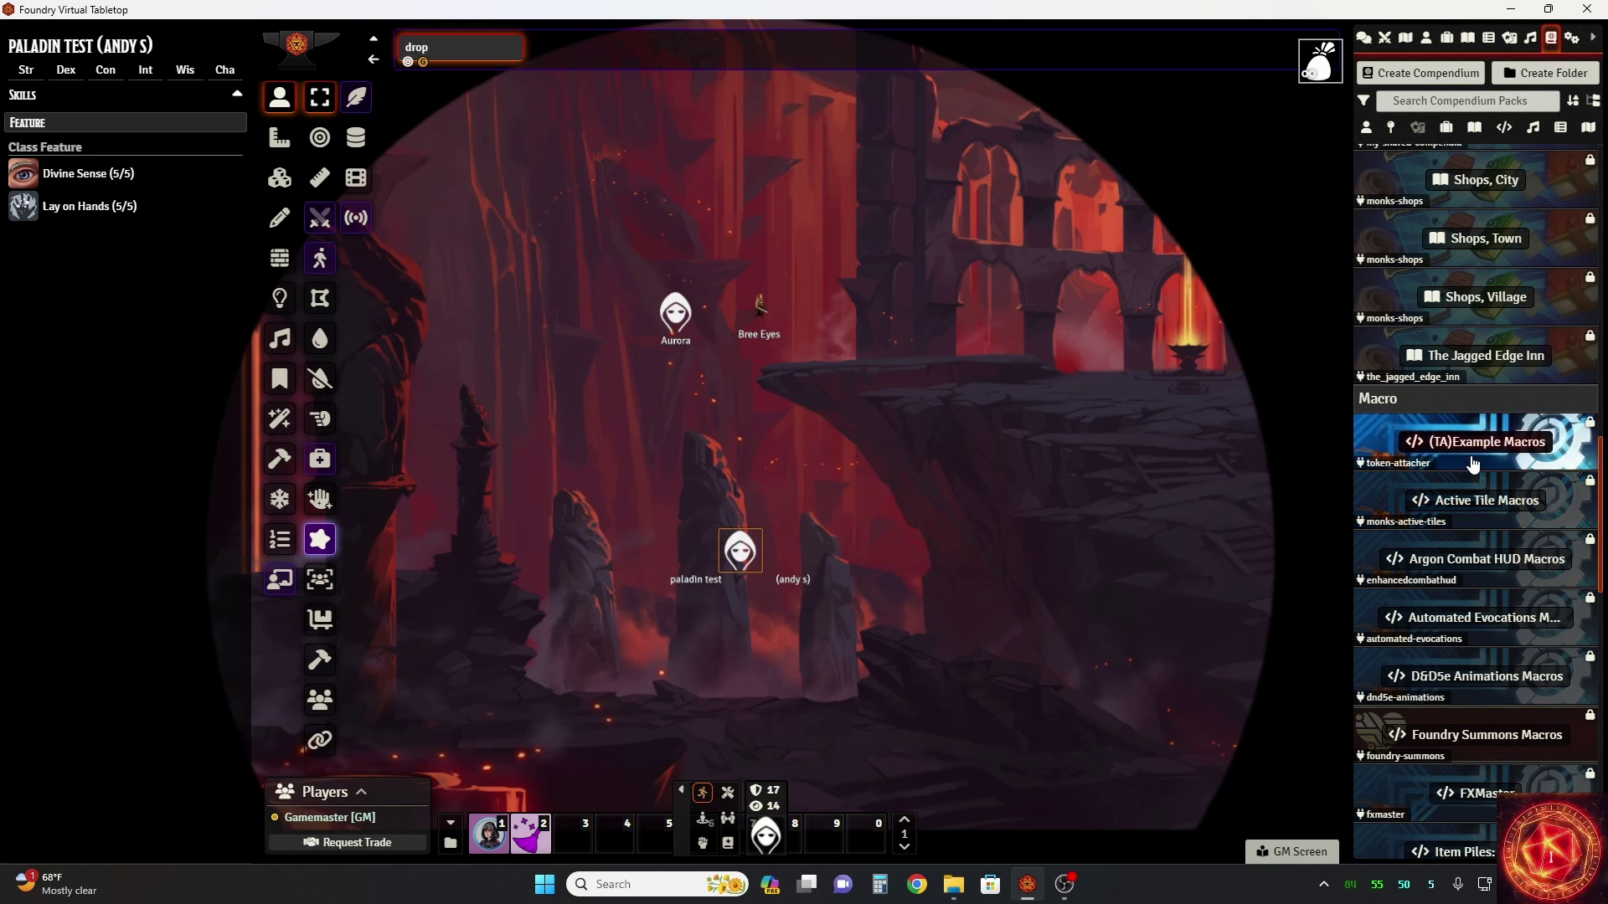
left_click(1472, 463)
left_click(352, 97)
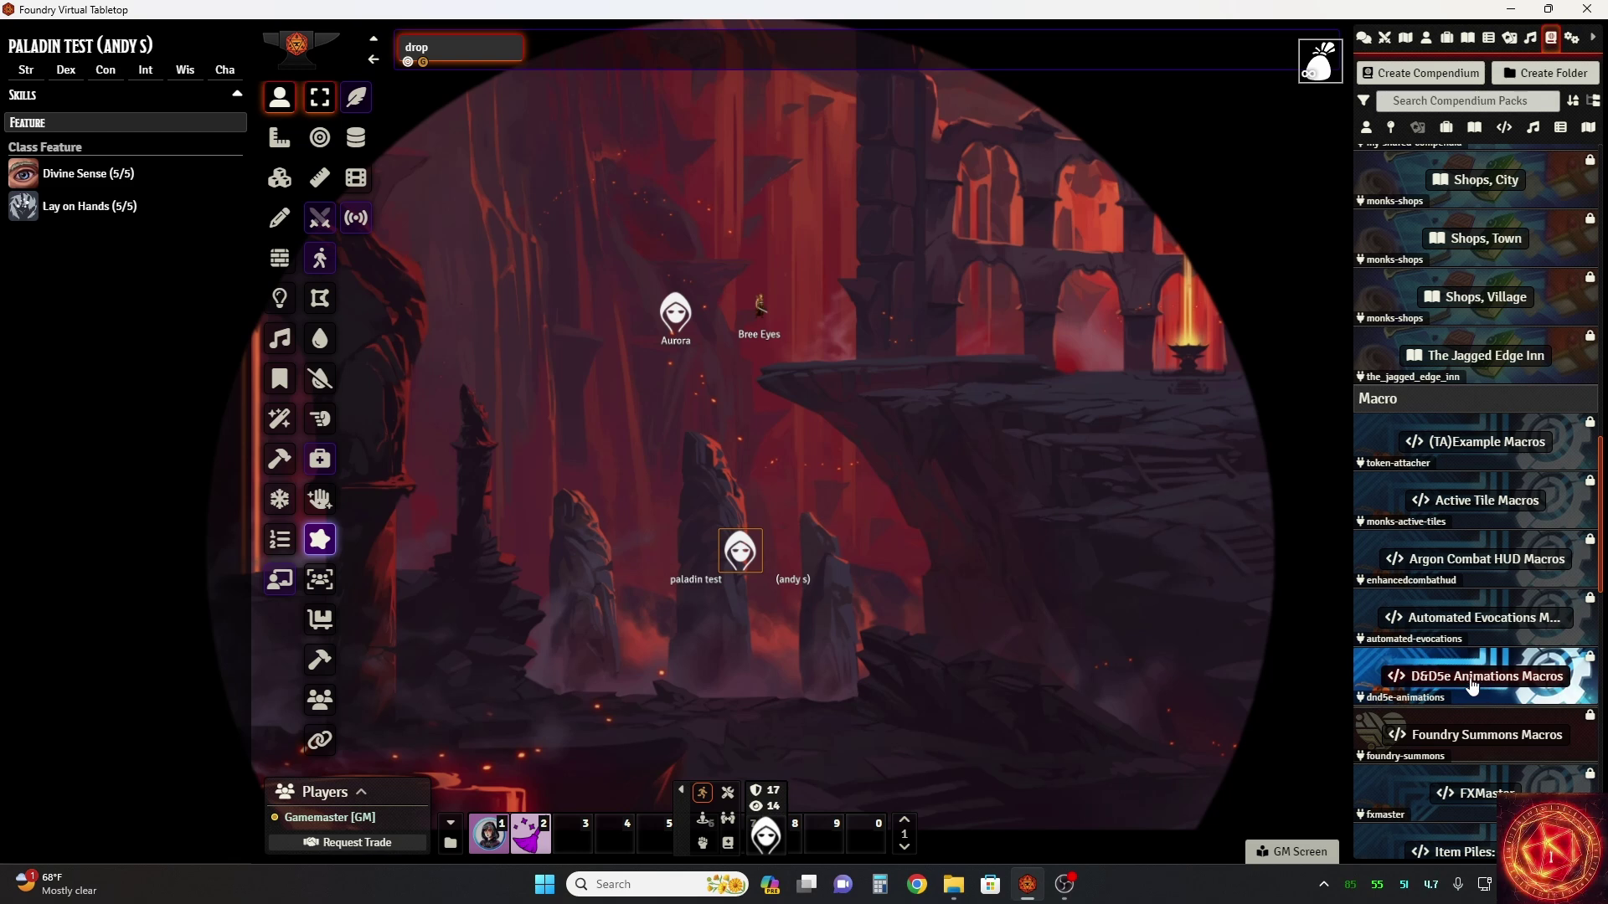
Look over the macros in the TokenMagic Portfolio compendium and close it
scroll(1478, 687, "down", 1)
scroll(1467, 685, "down", 1)
scroll(1465, 685, "down", 1)
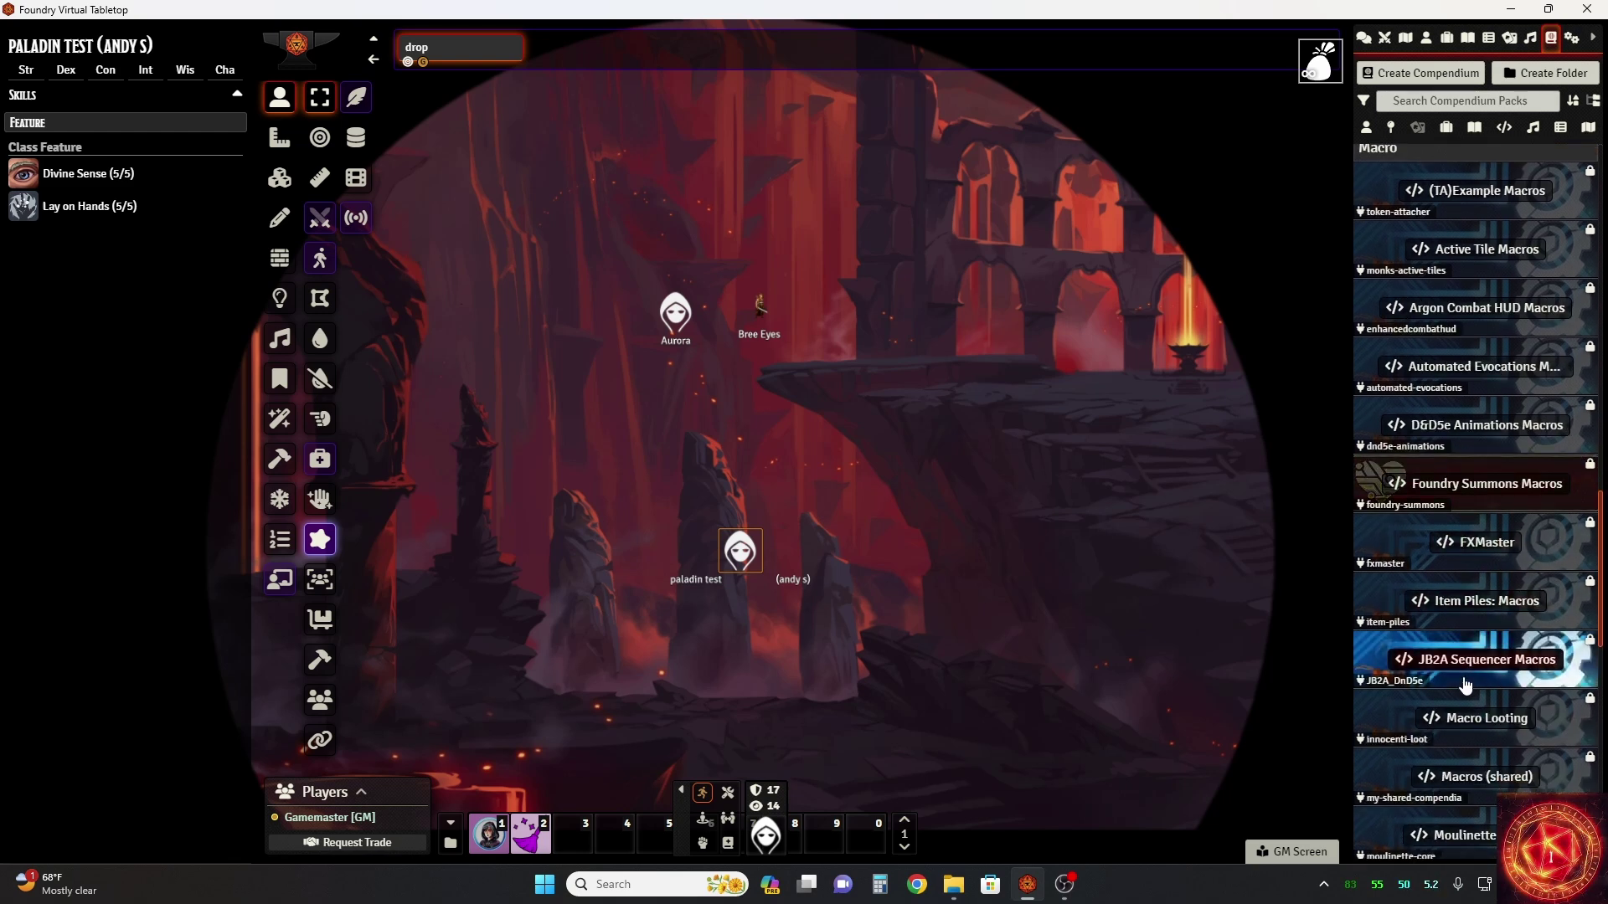
scroll(1465, 685, "down", 1)
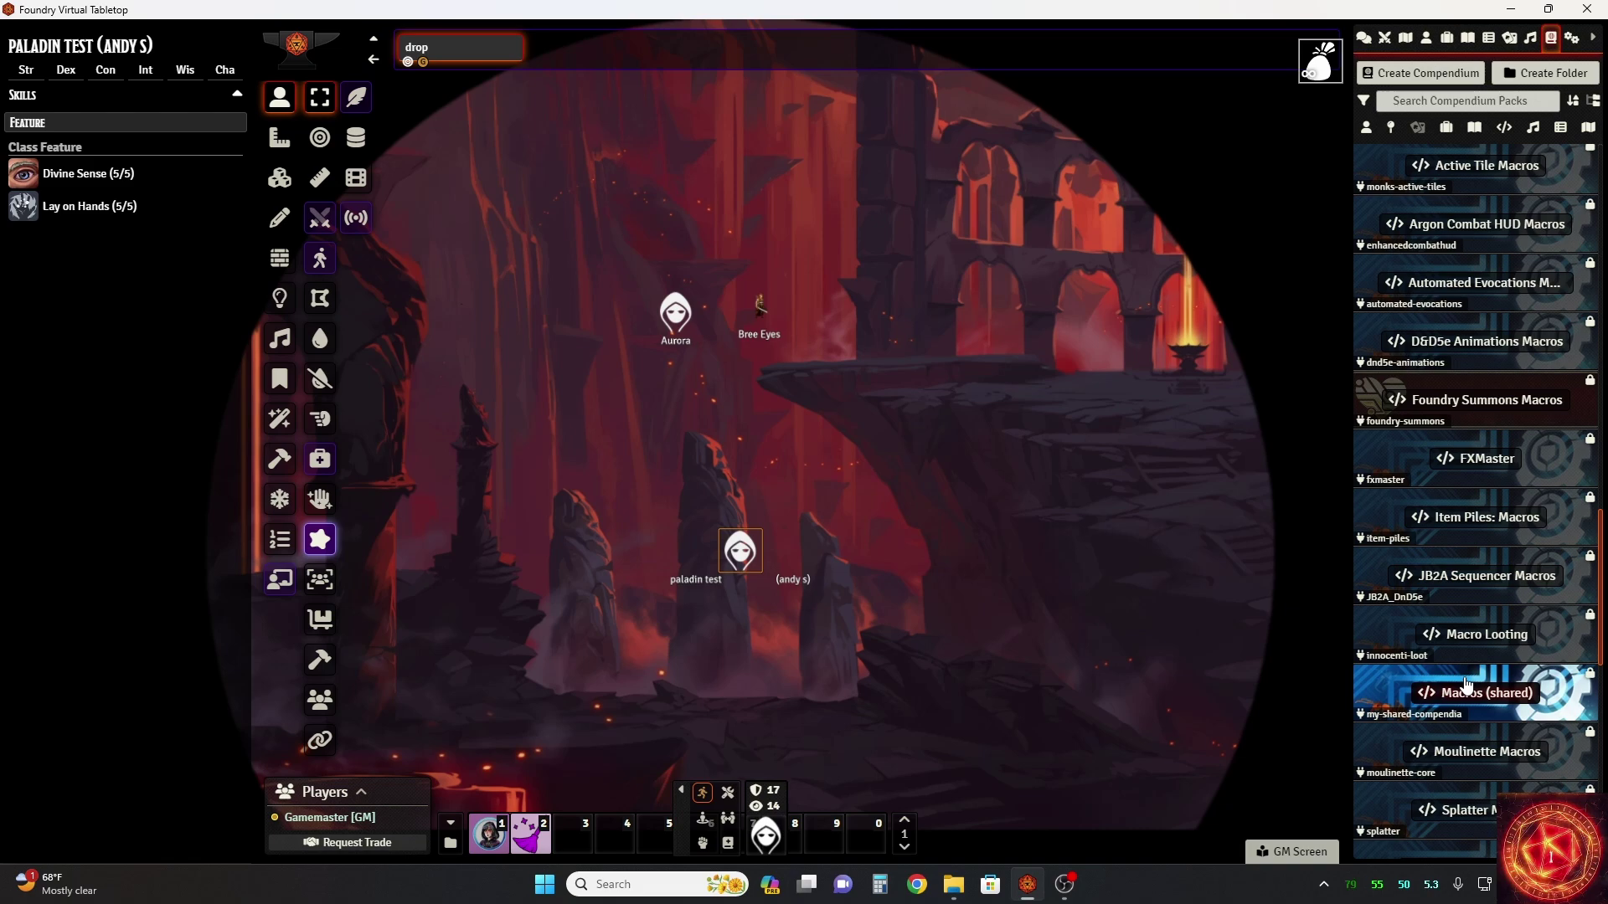
scroll(1466, 685, "down", 2)
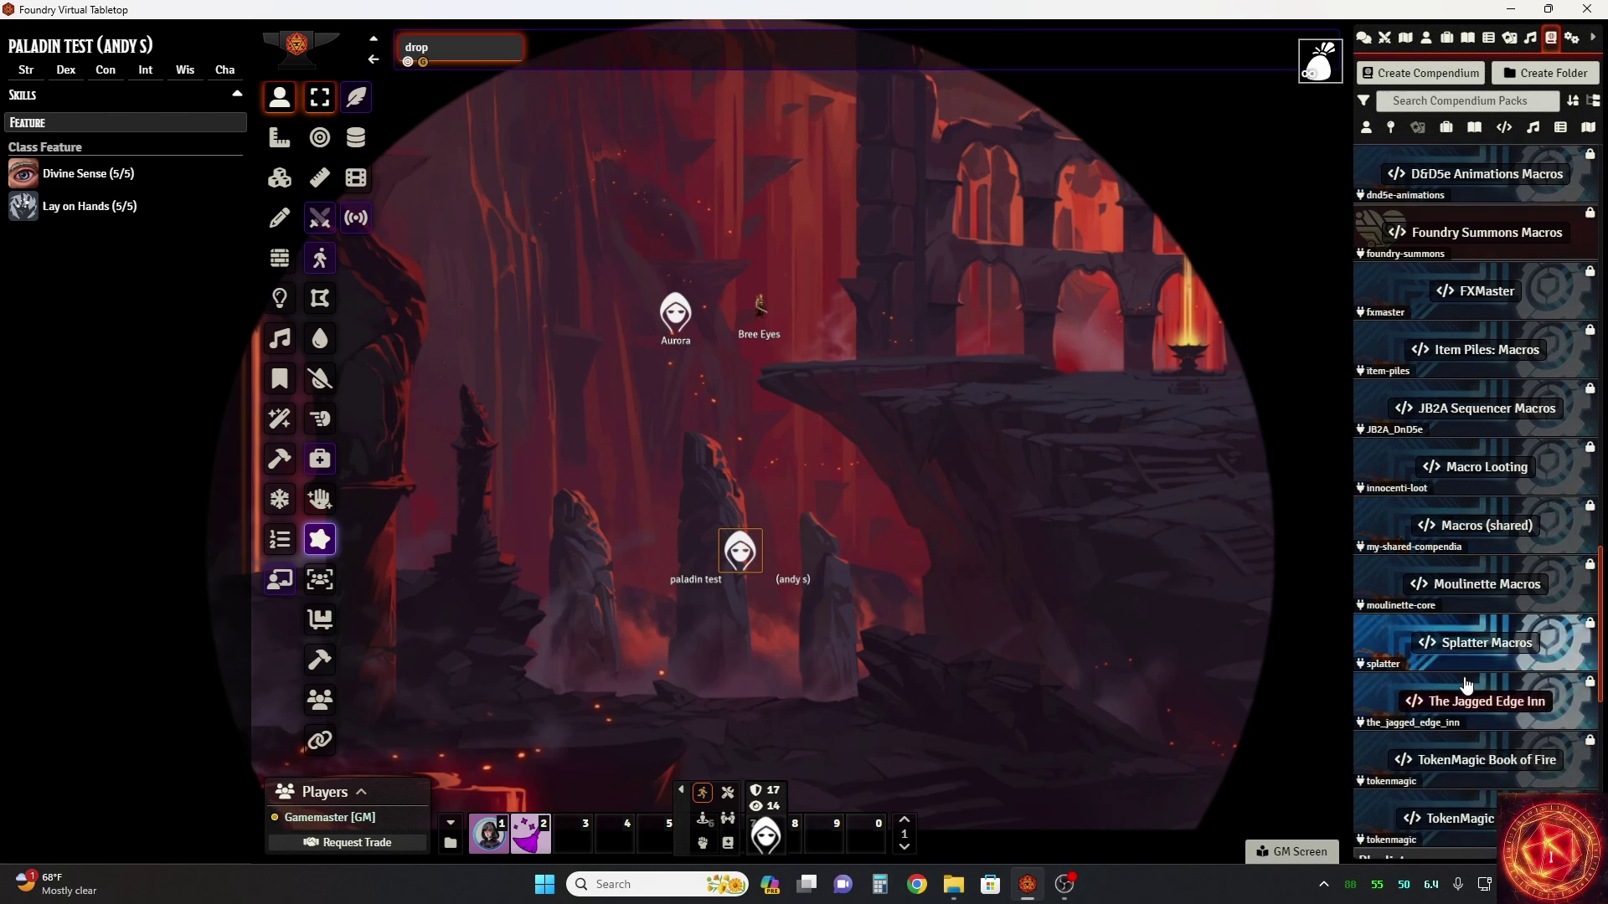
scroll(1483, 685, "down", 2)
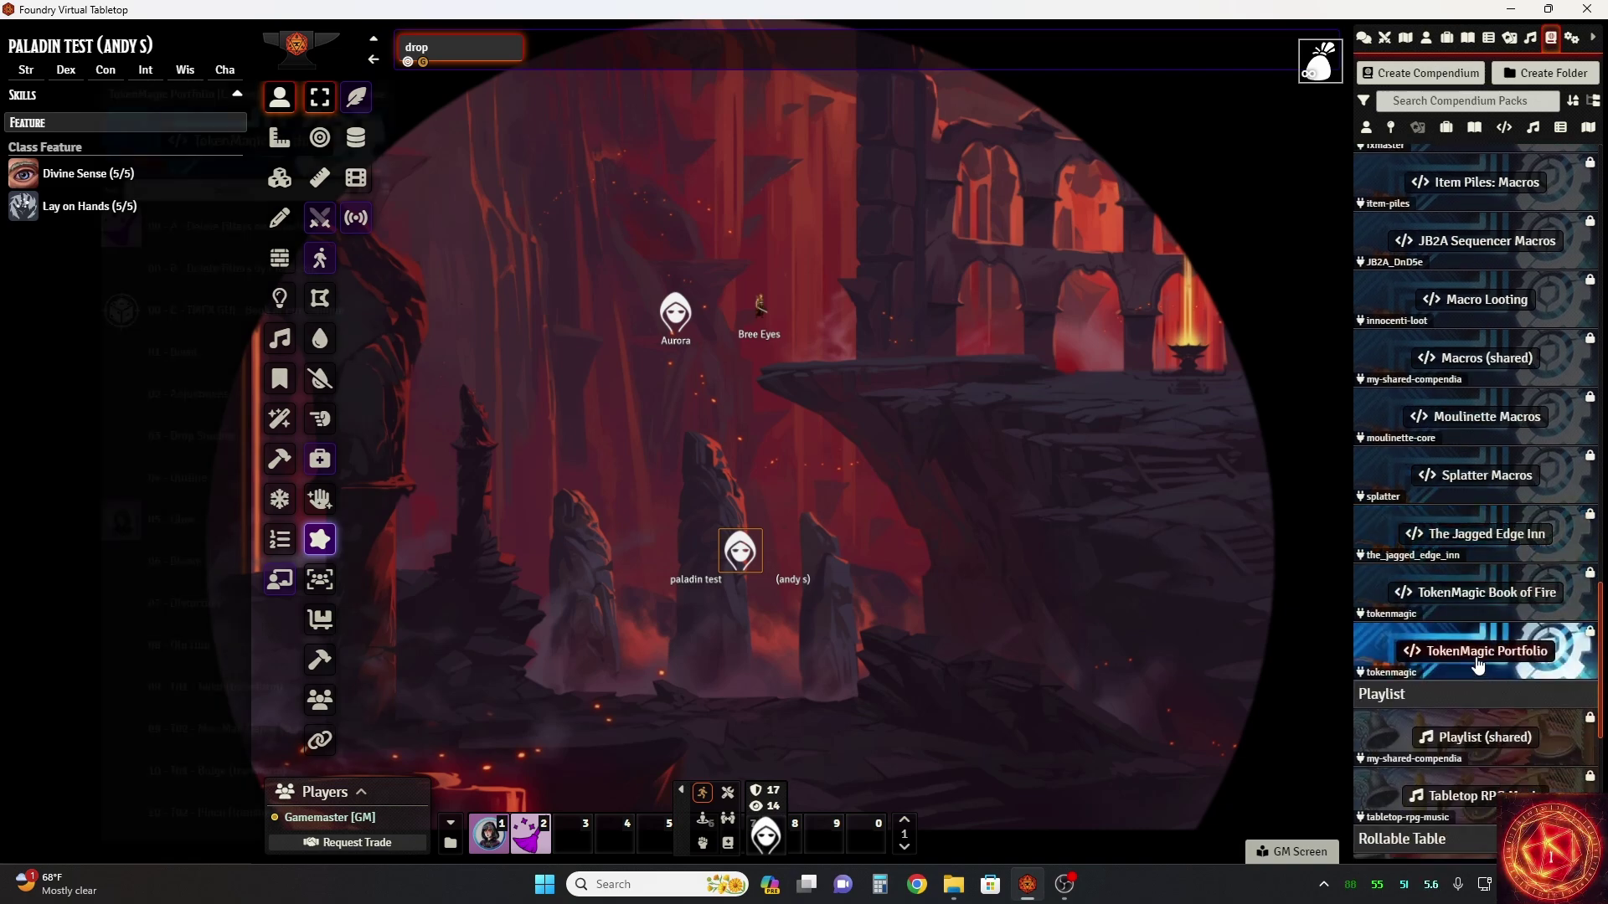
left_click(1481, 666)
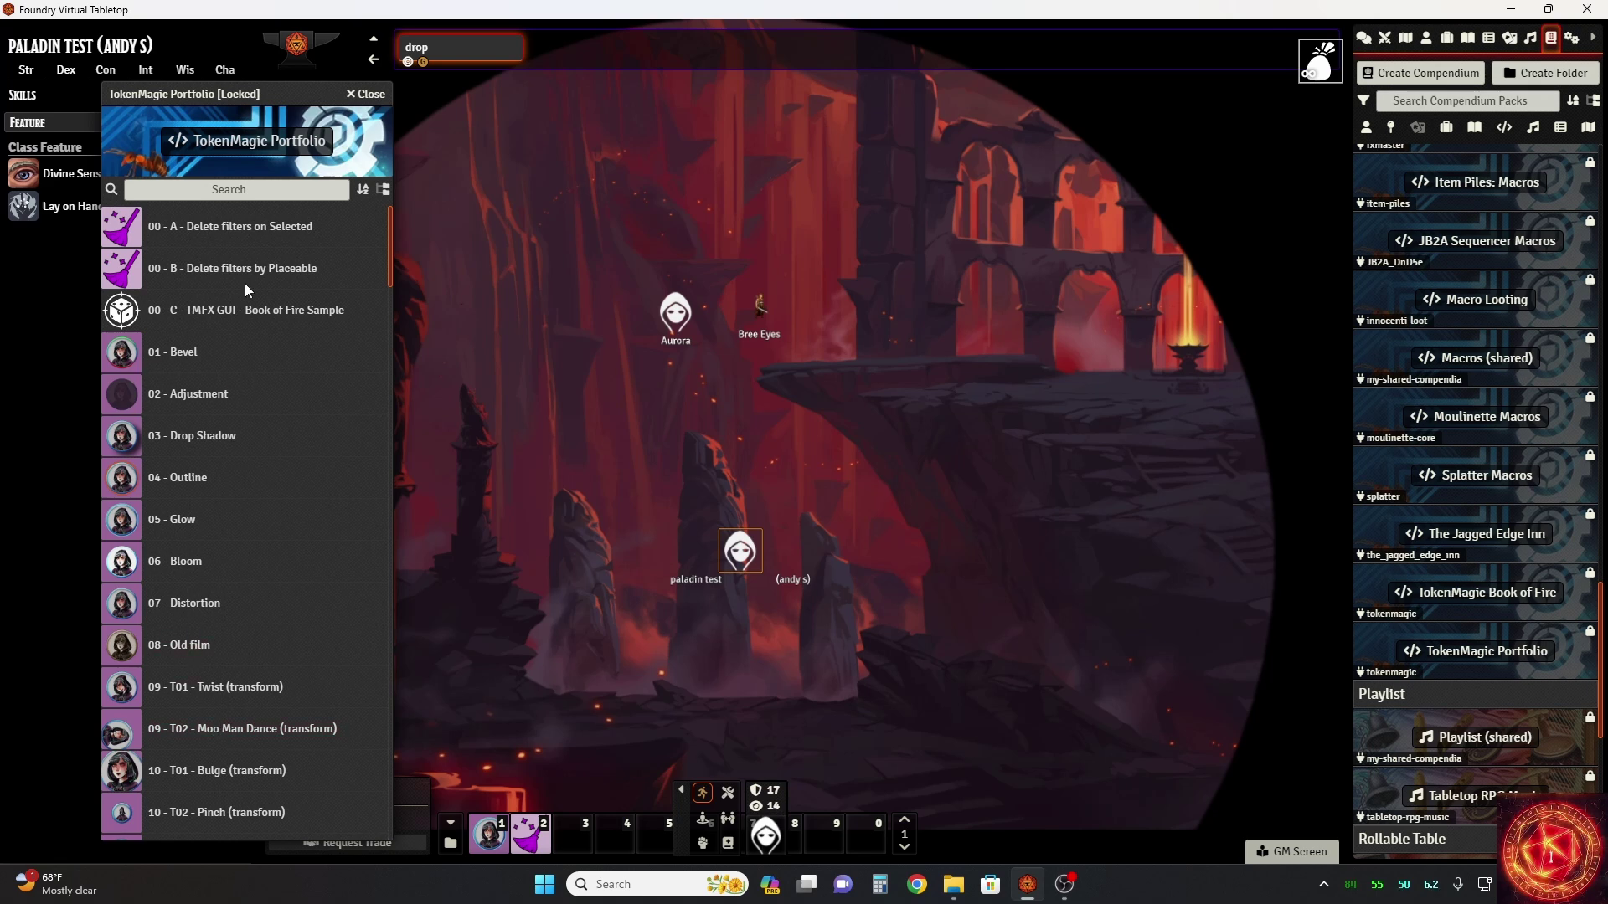
left_click(369, 94)
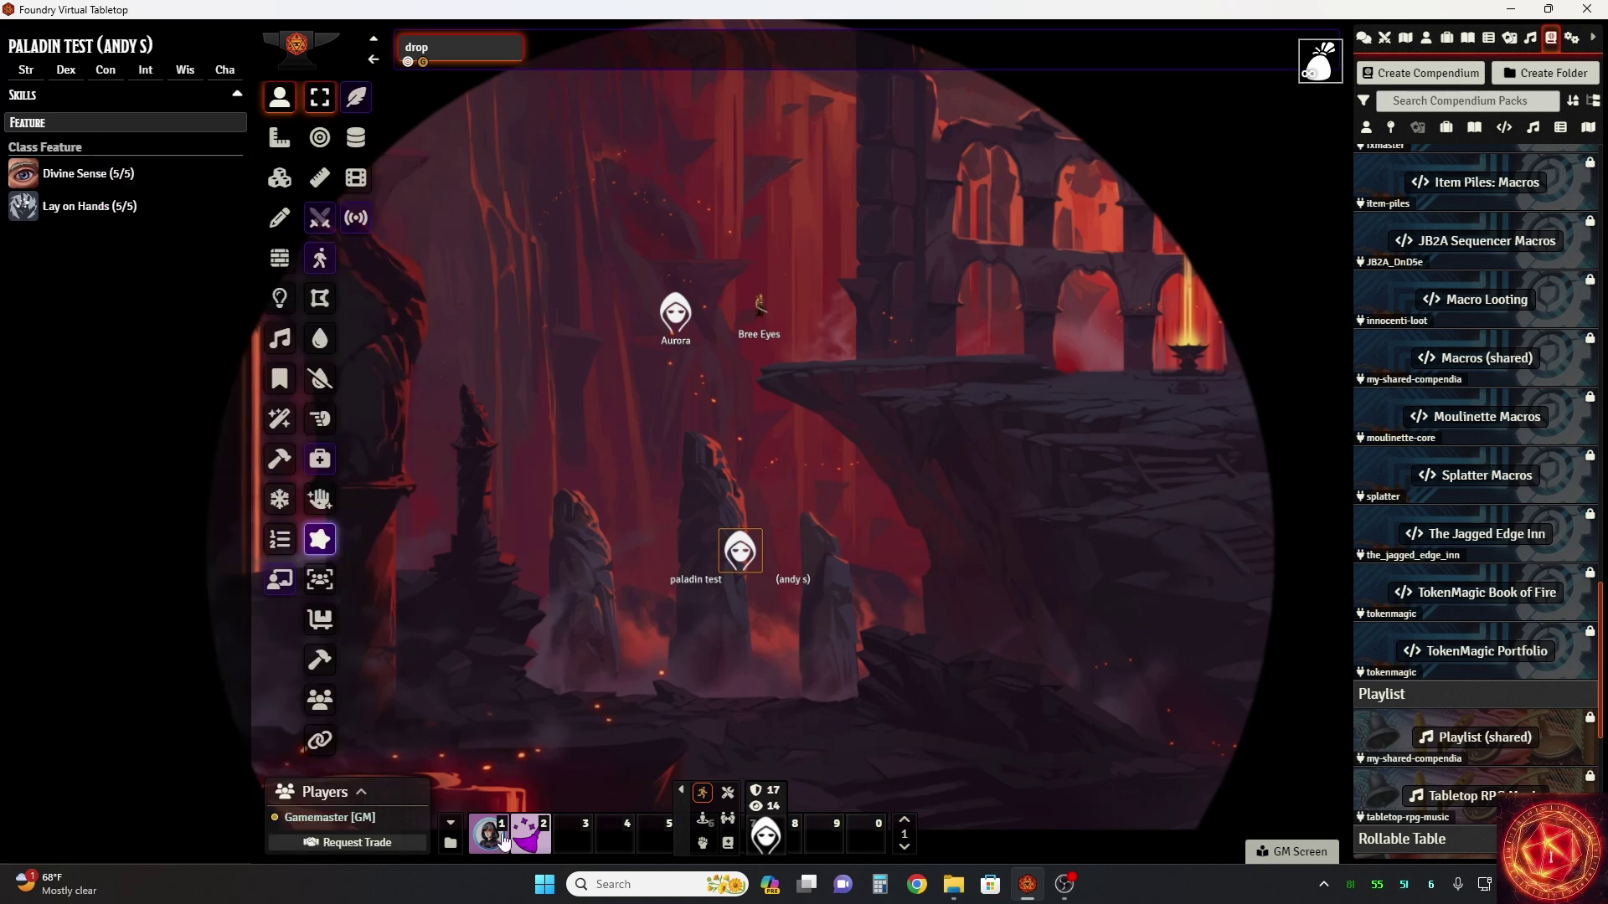
Check the macros directory and test the Glow and Delete filters on Selected macros on the paladin test token
left_click(450, 842)
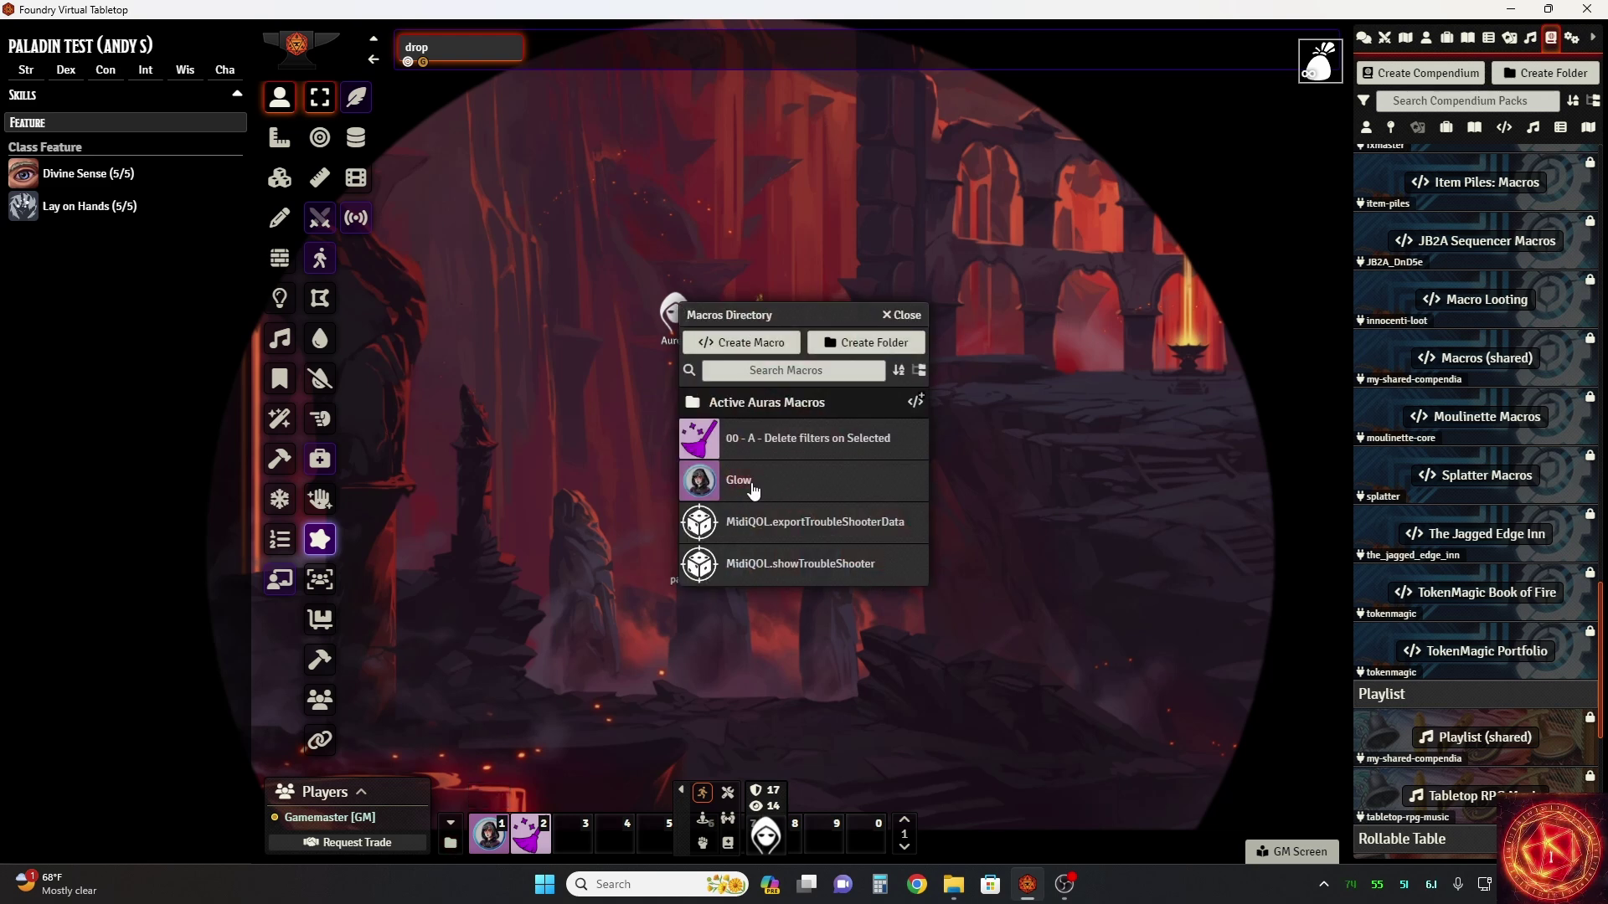
left_click(905, 316)
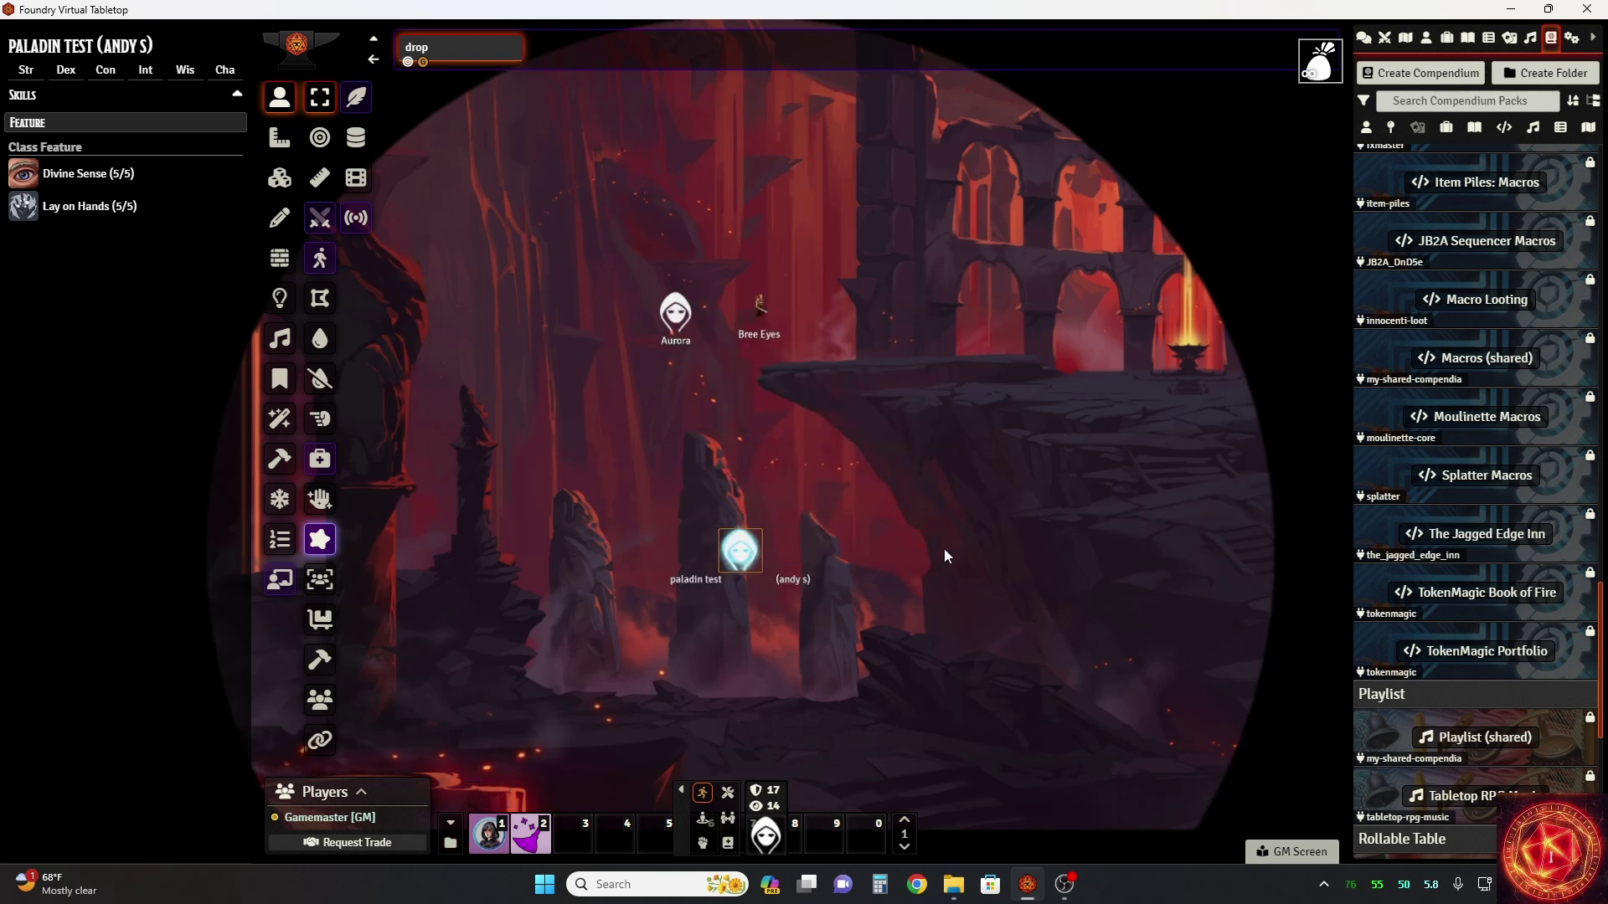
key("2")
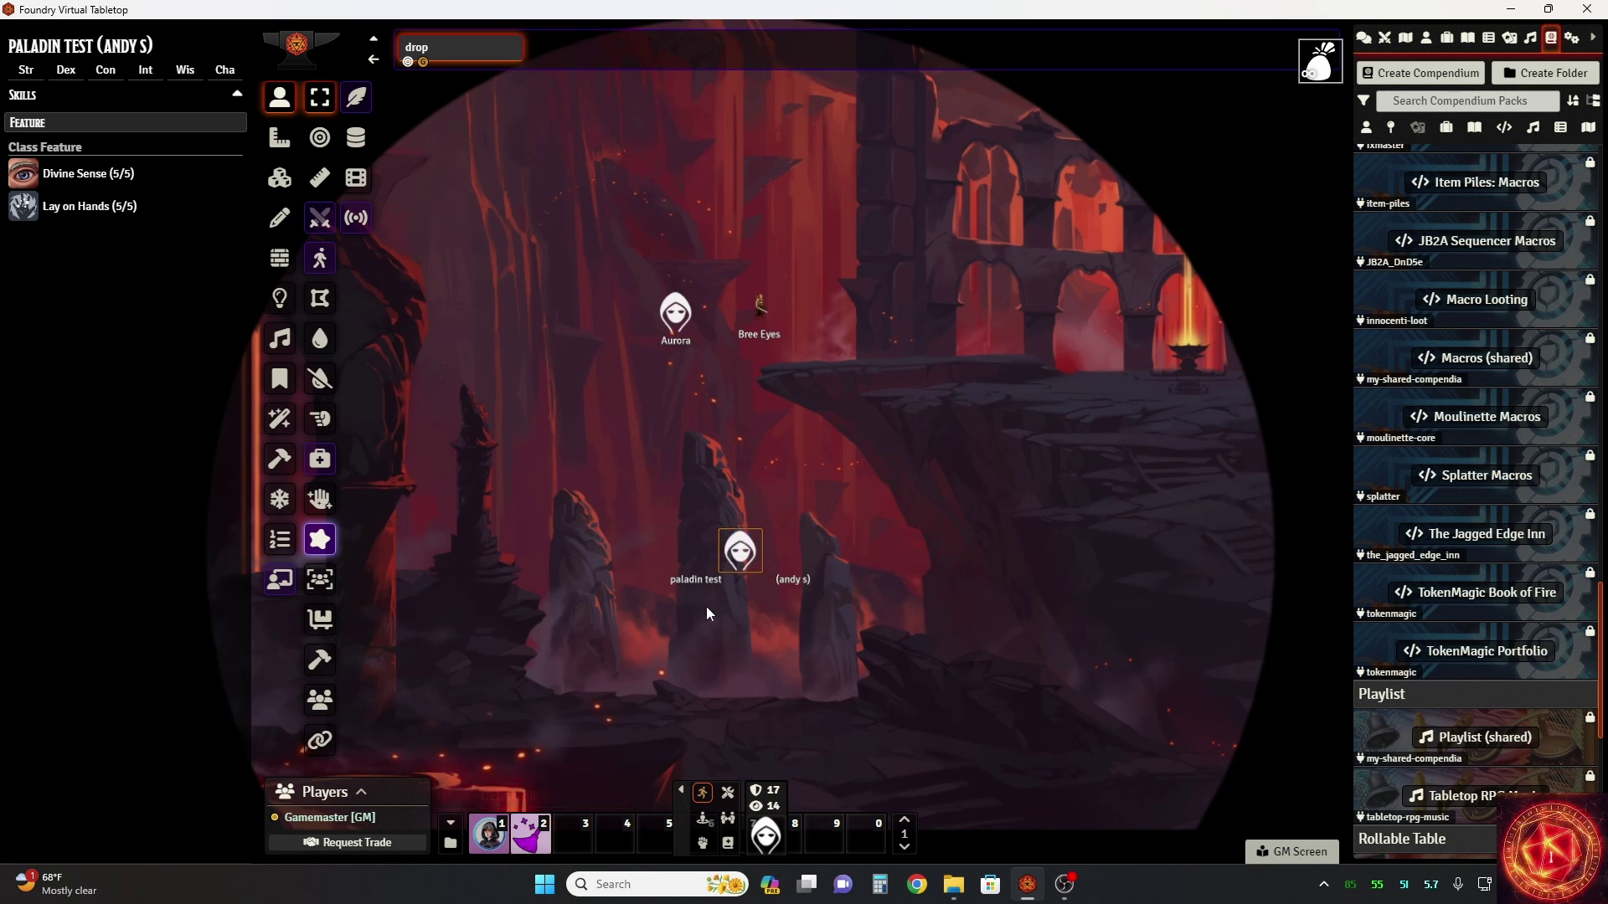
left_click(487, 833)
left_click(530, 833)
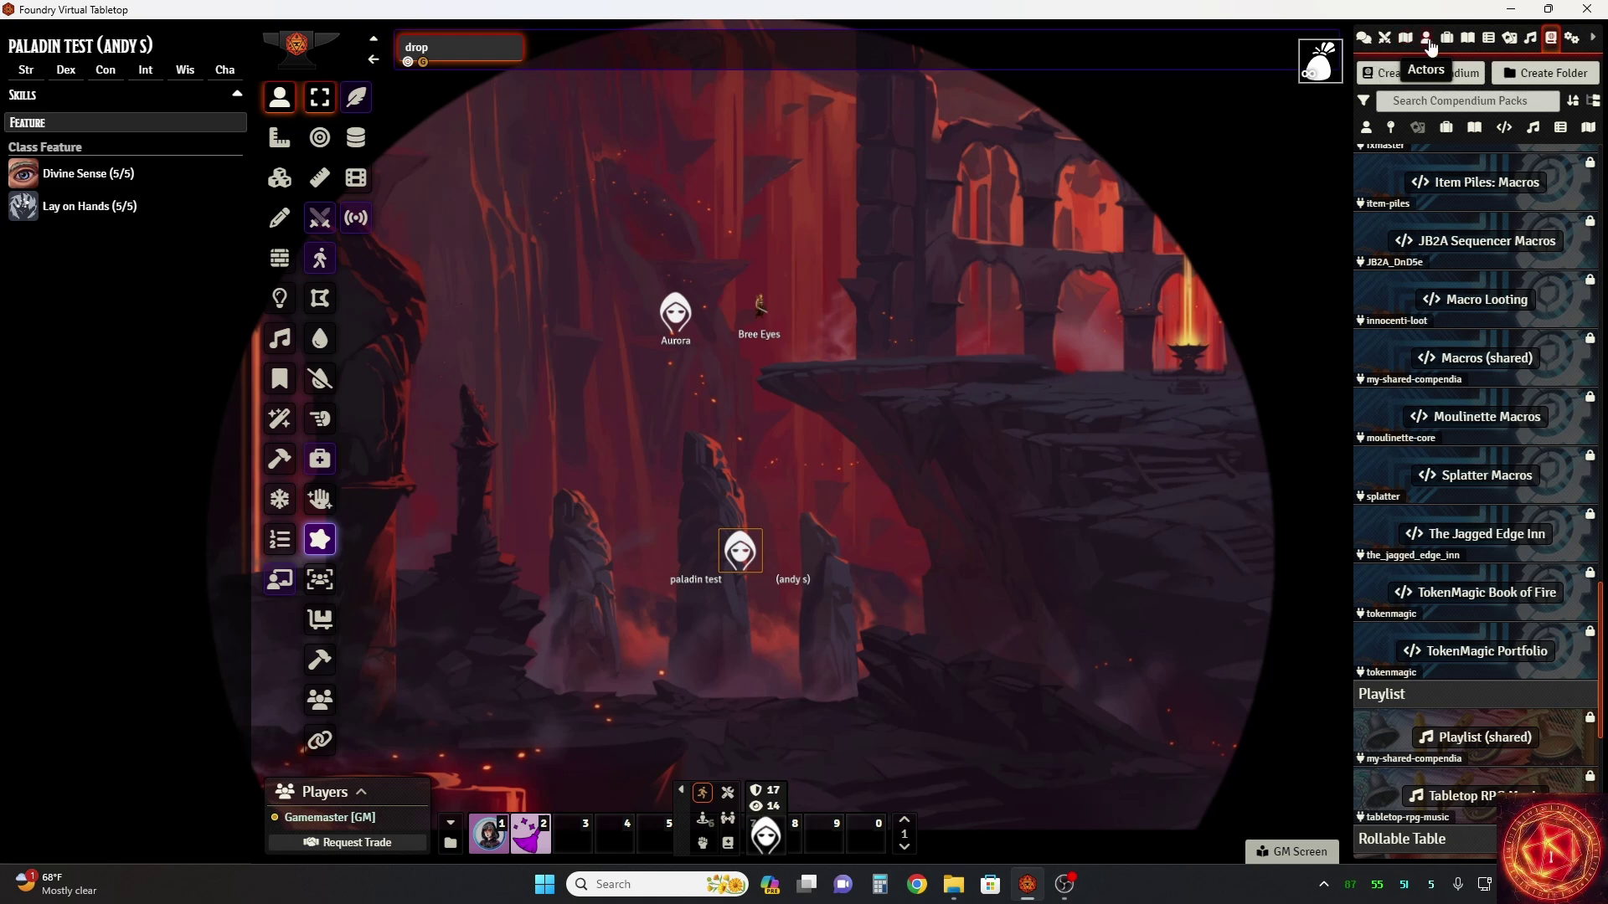
Collapse the FE Items folder in the items directory and open the paladin test token's character sheet
left_click(1427, 40)
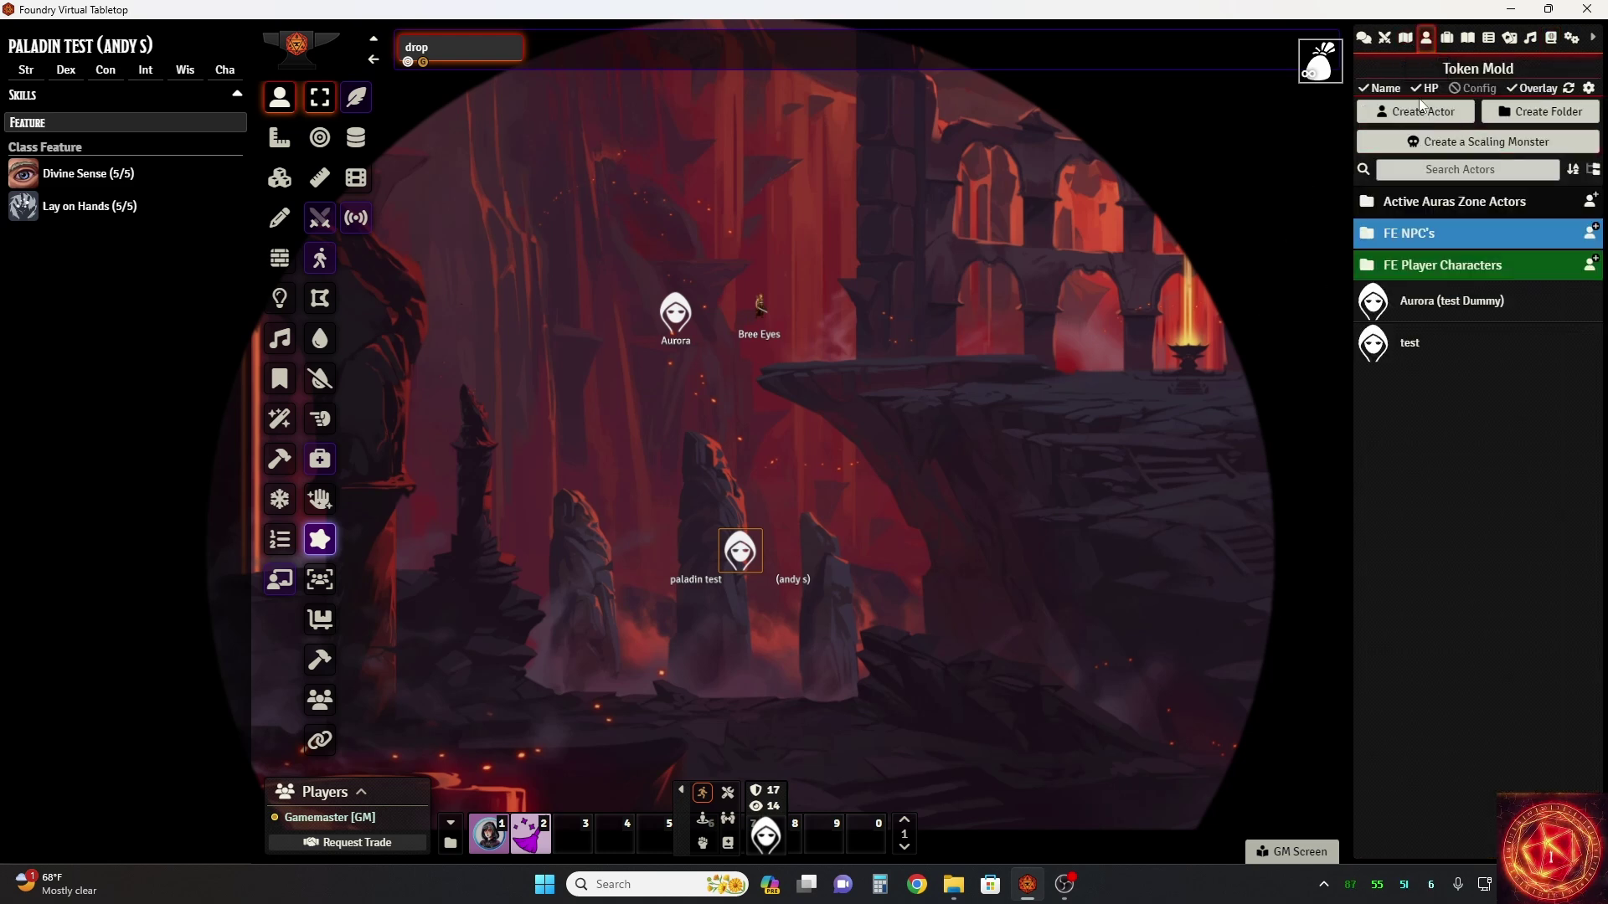
left_click(1445, 38)
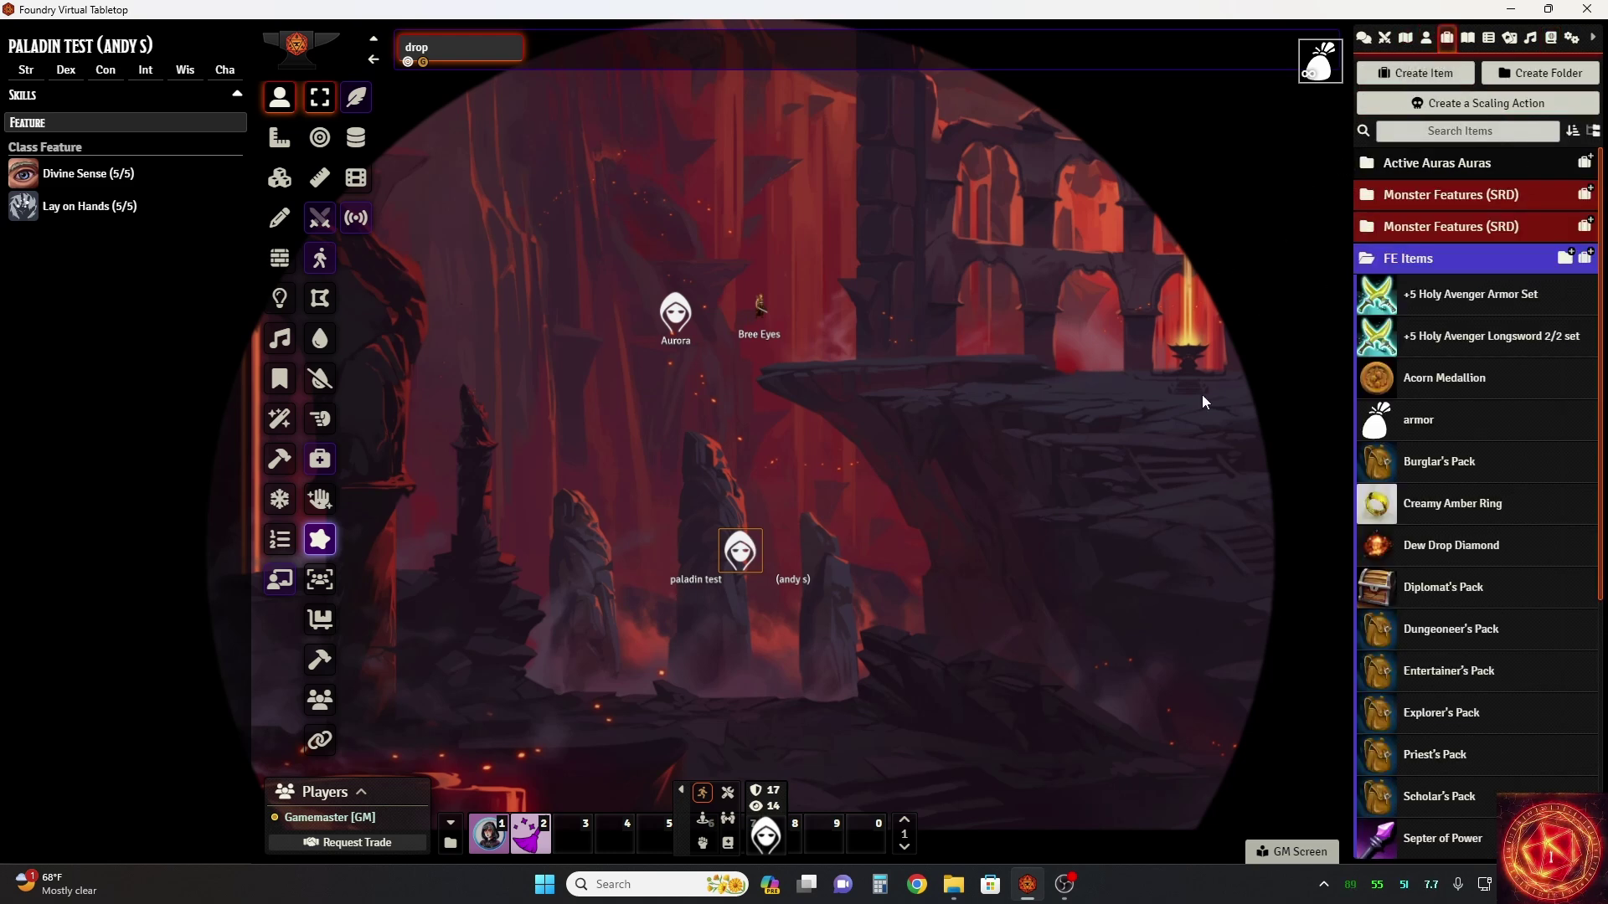
left_click(1438, 257)
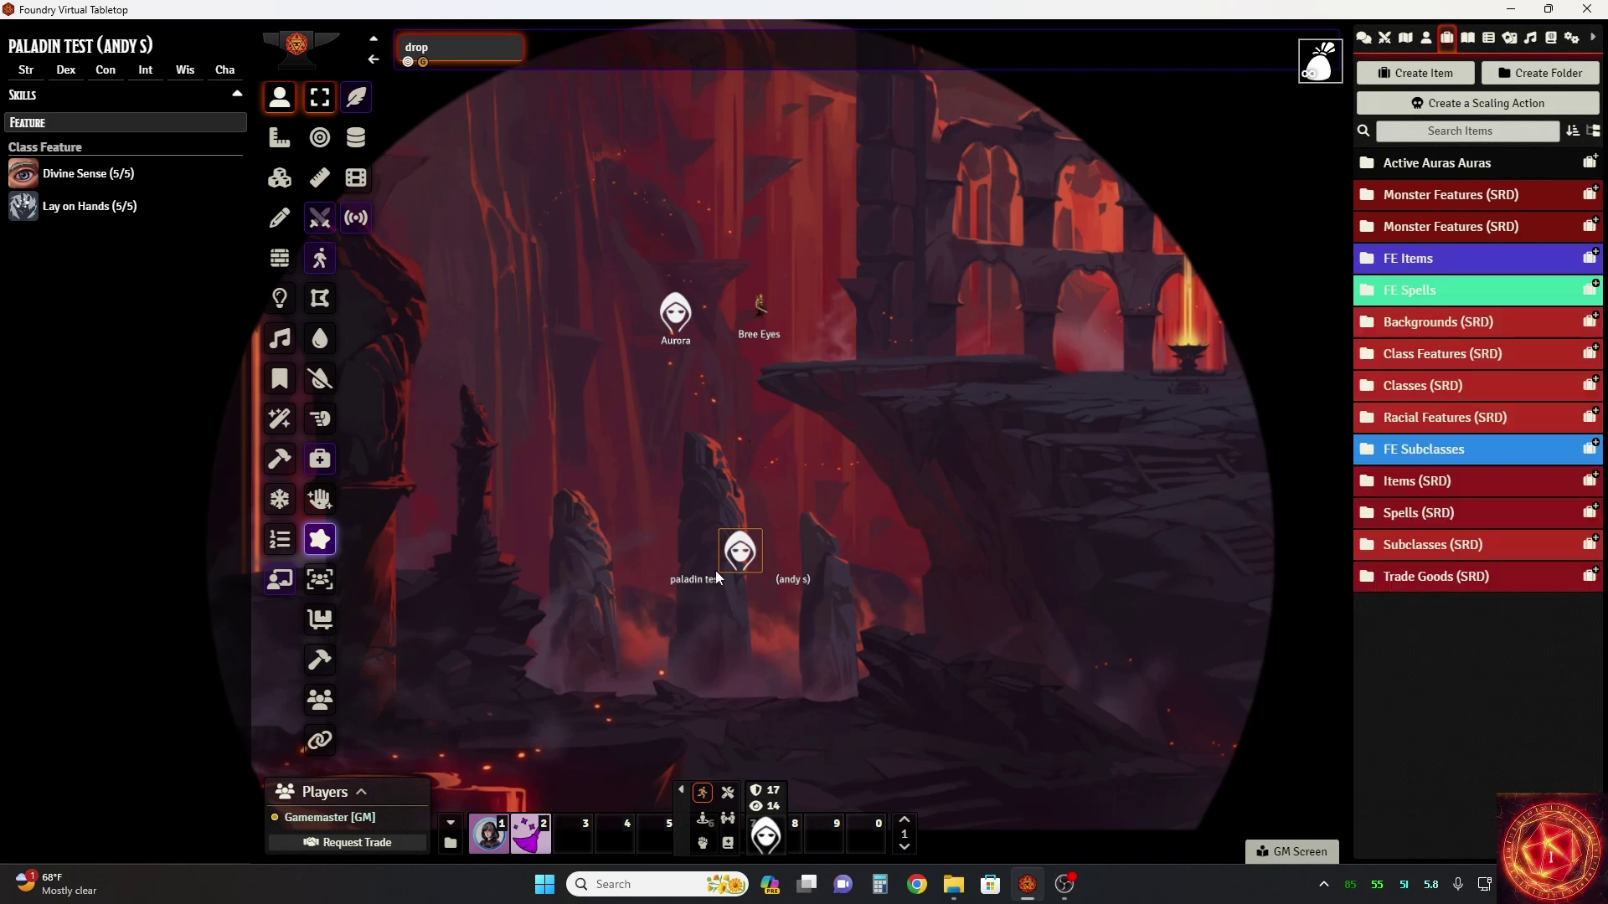
double_click(740, 555)
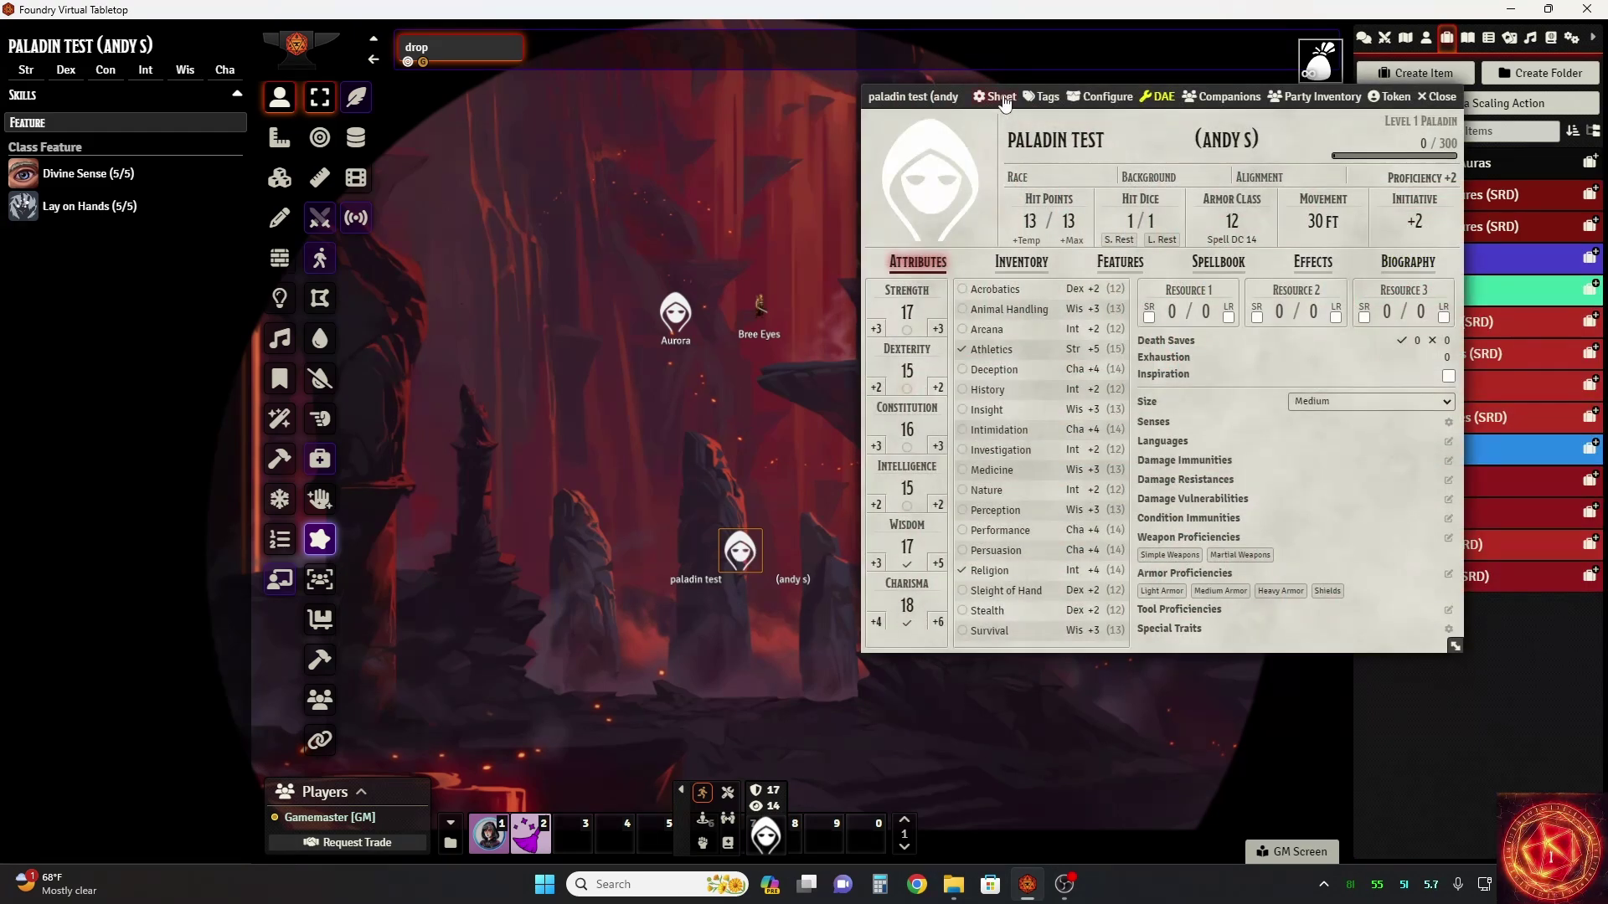
Check the paladin test character's features and inventory, and open the +5 Holy Avenger Armor Set for editing
left_click_drag(950, 92, 928, 150)
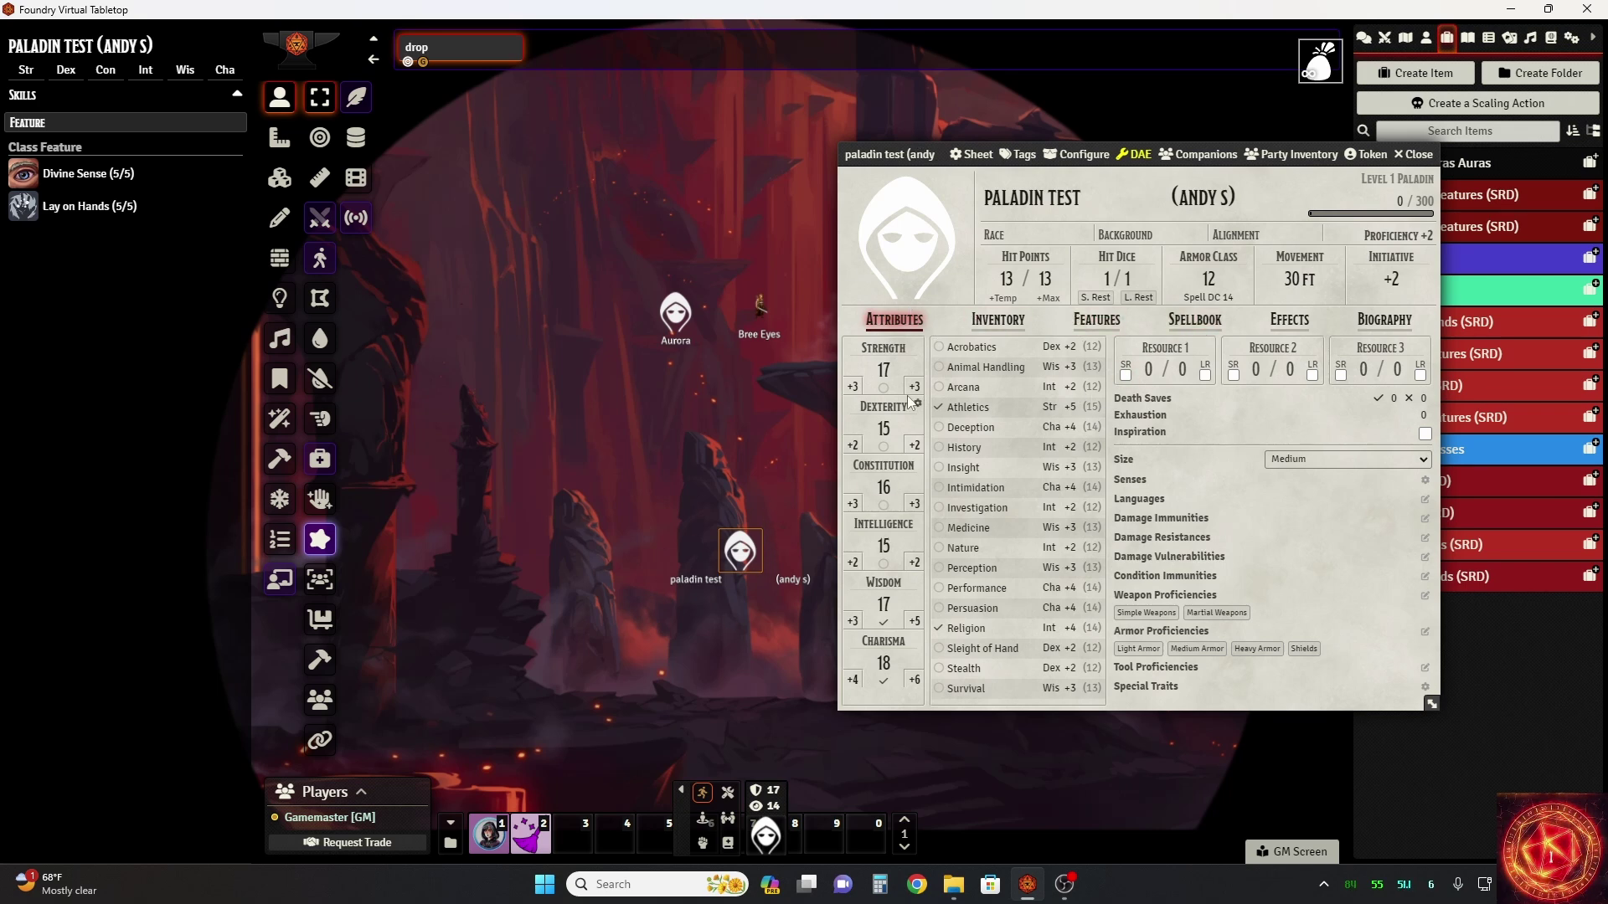
left_click(1077, 325)
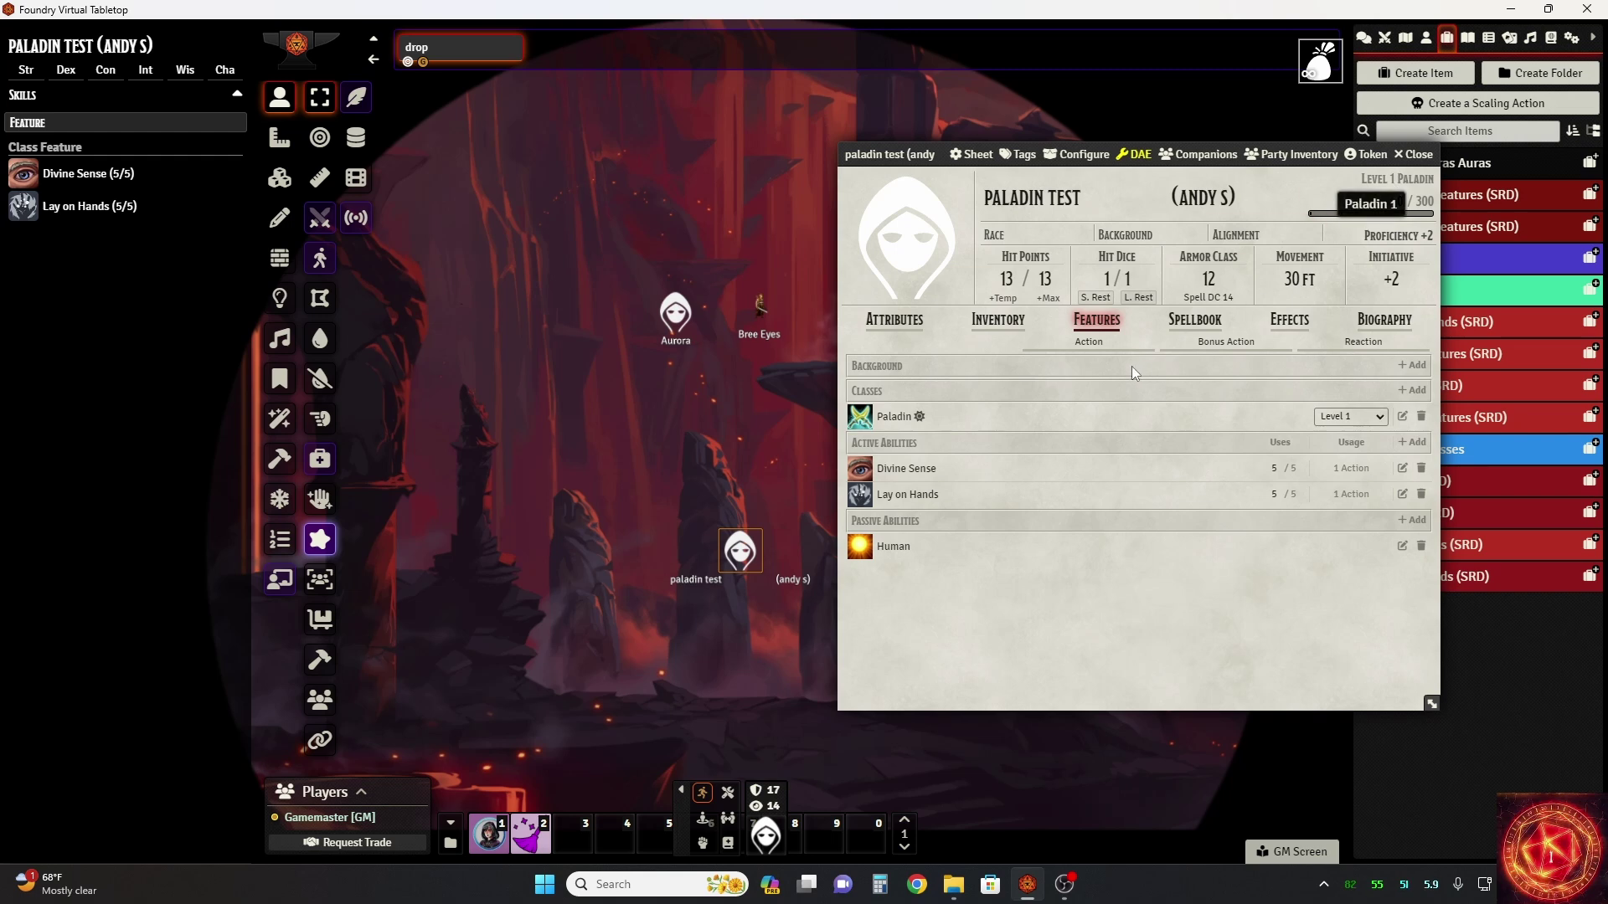
left_click(997, 321)
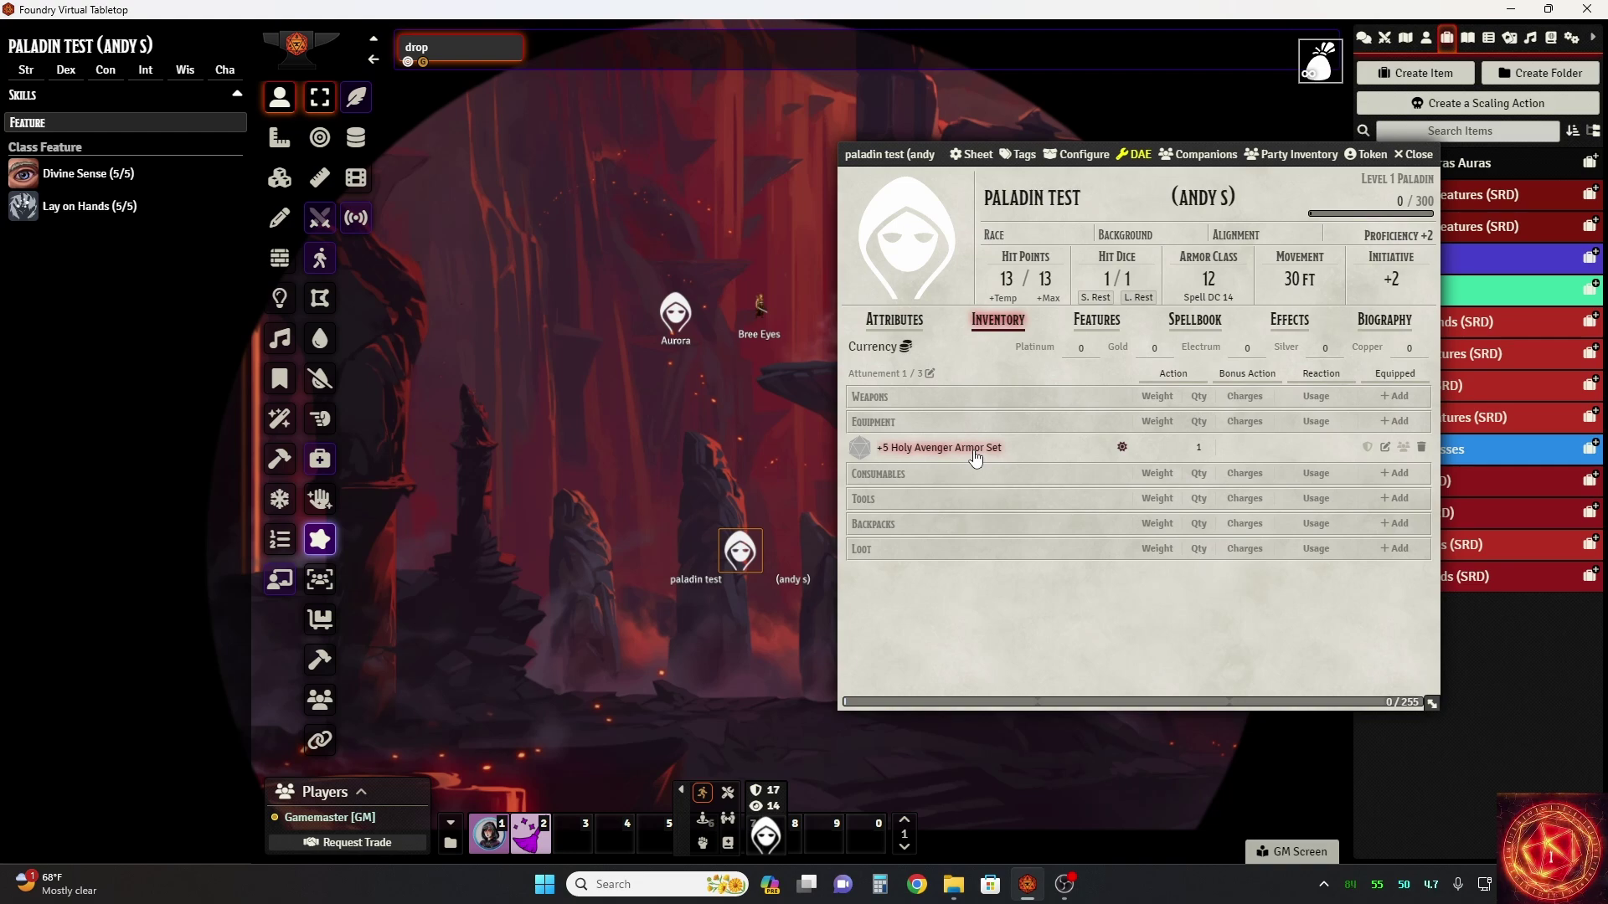
left_click(1385, 448)
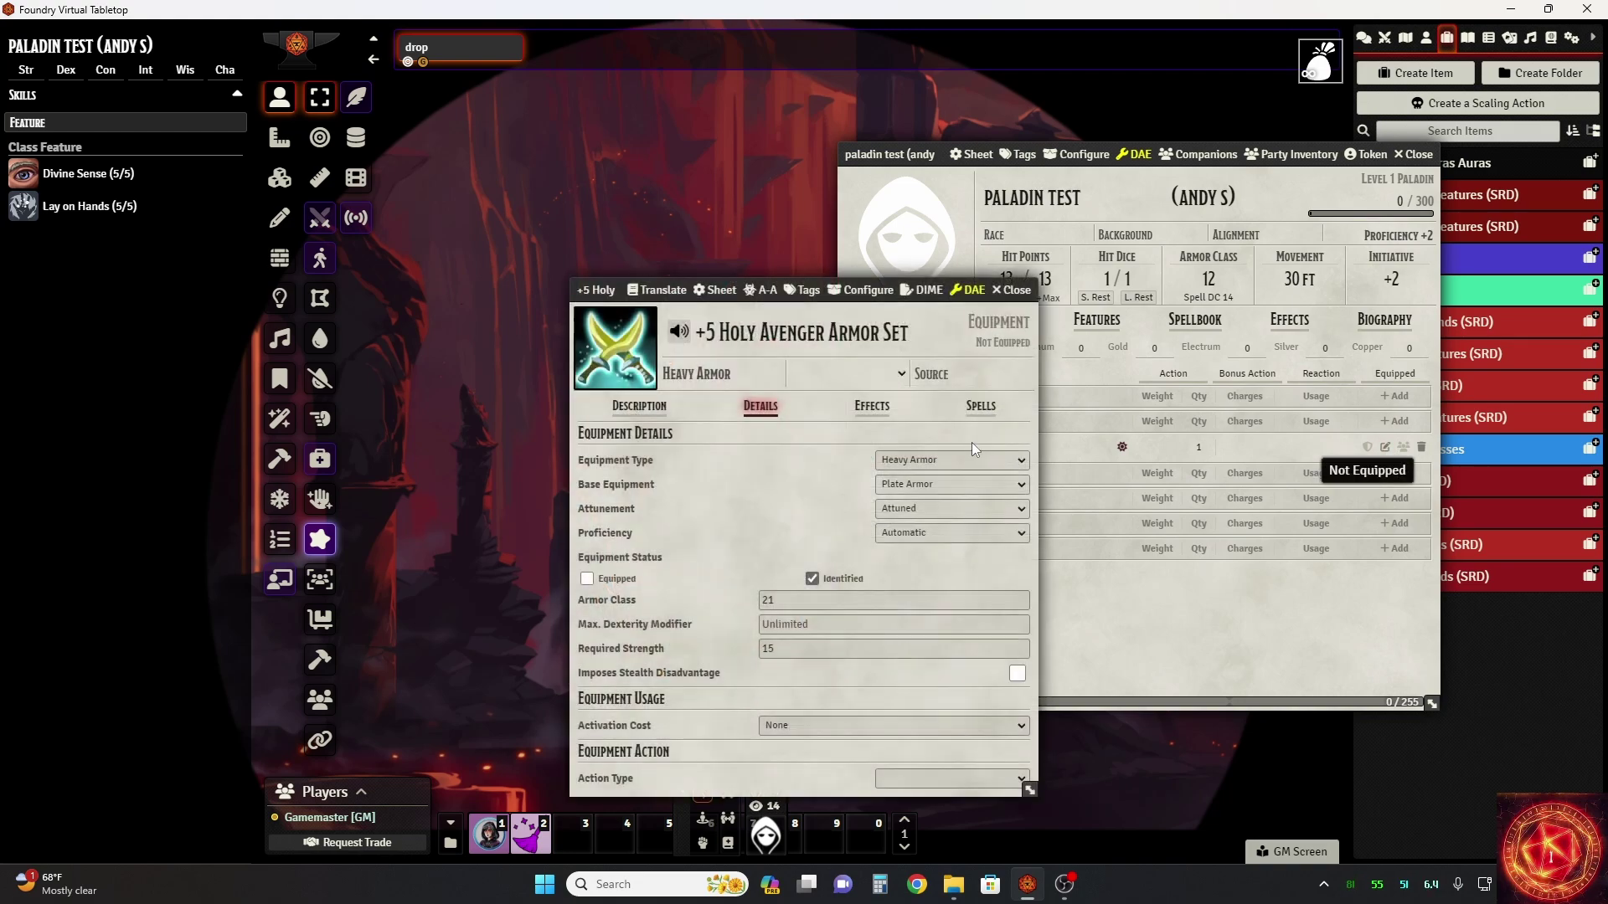
left_click_drag(610, 289, 621, 80)
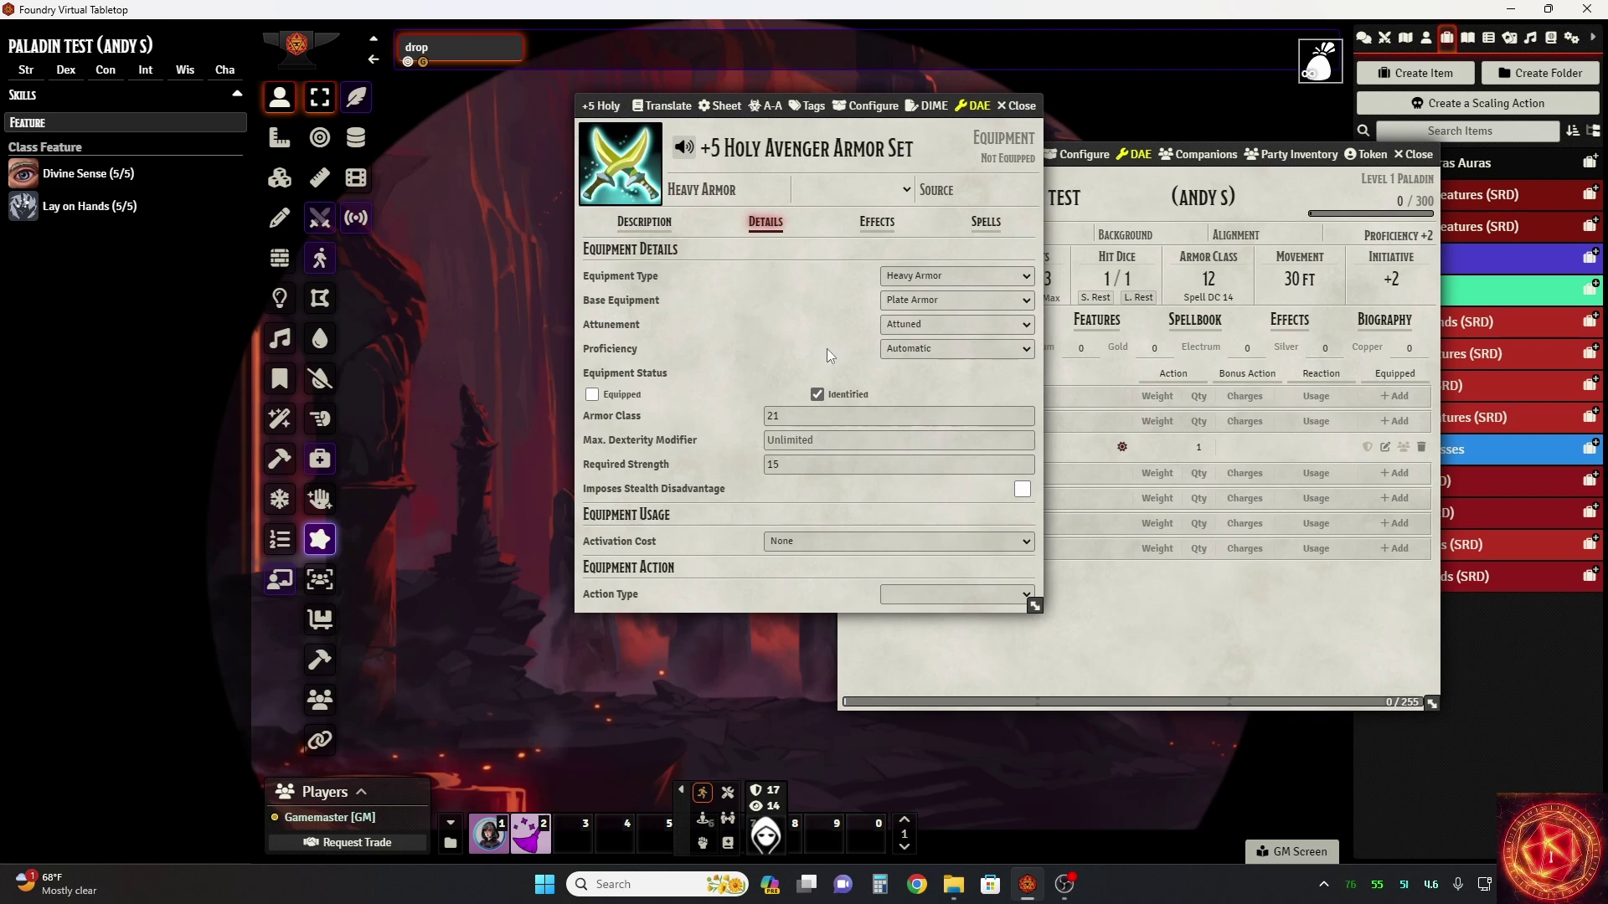
left_click_drag(601, 105, 579, 130)
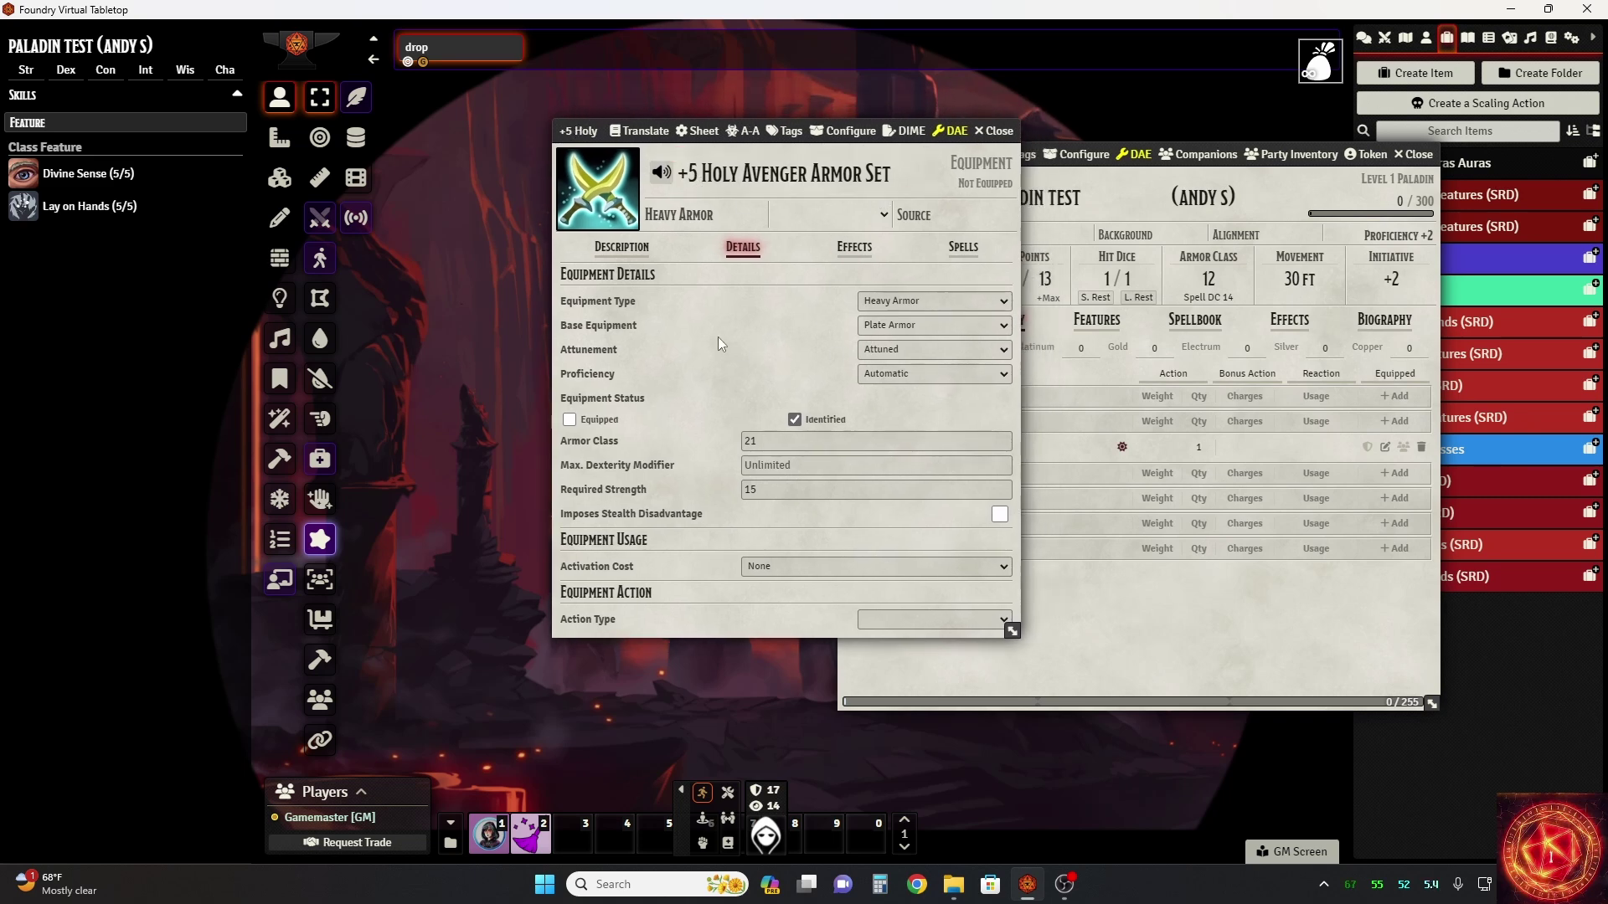
Review the armor set's description and equipment details, including the proficiency options and the armor class field
left_click(622, 246)
left_click(743, 247)
left_click(907, 375)
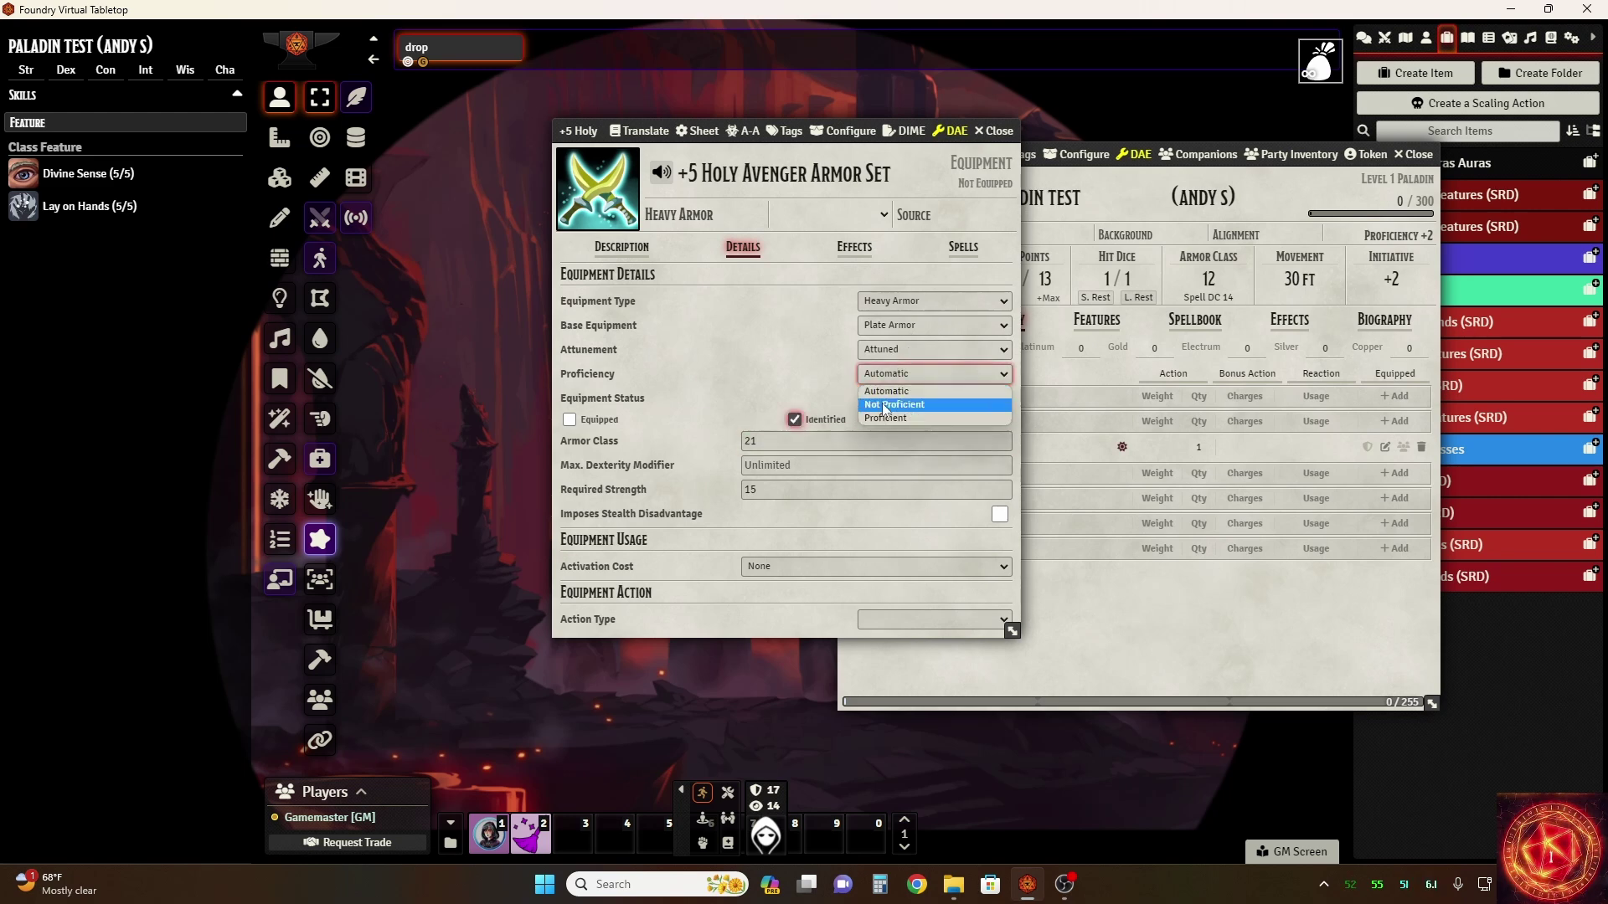
left_click(786, 367)
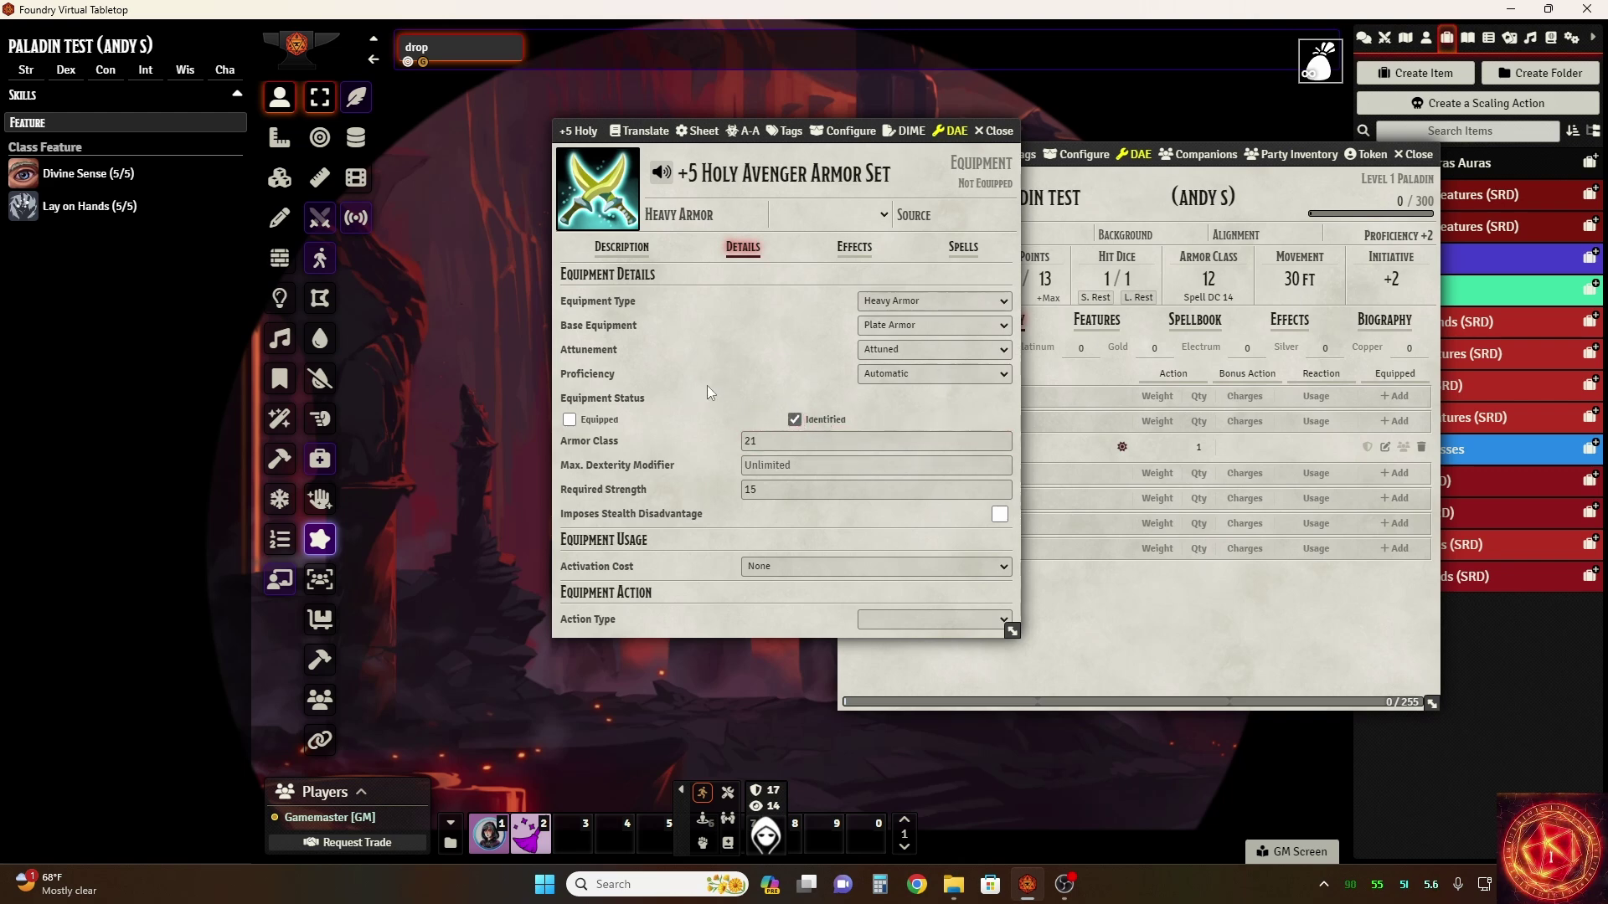
left_click(795, 441)
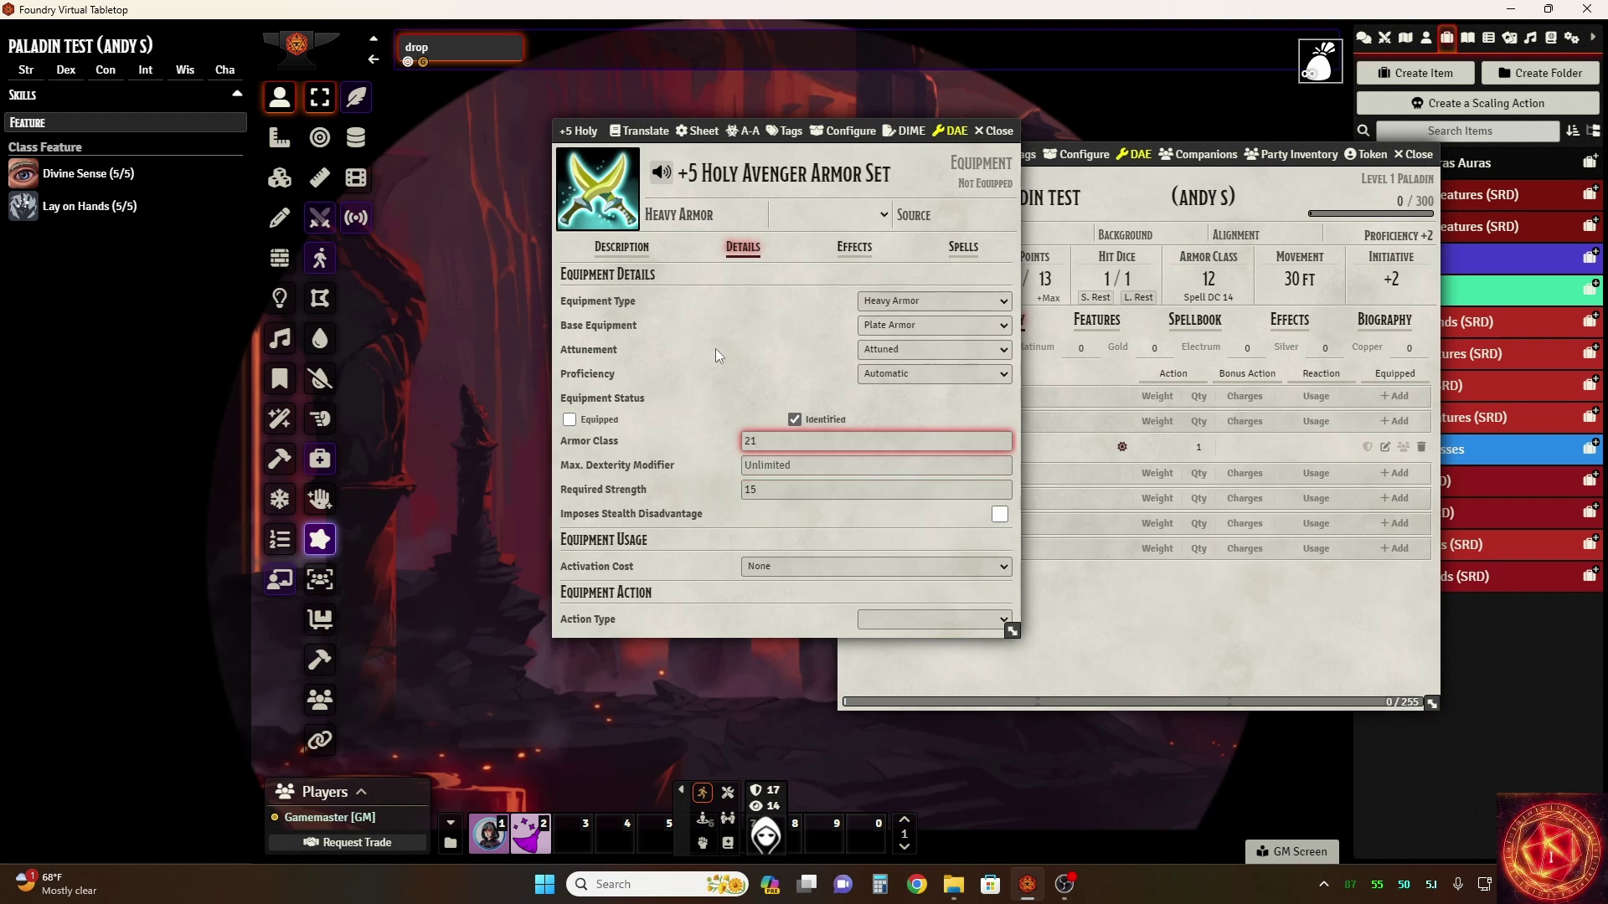
Open the armor's passive +5 Holy Avenger Armor Set effect for editing and review its detail settings
left_click(853, 249)
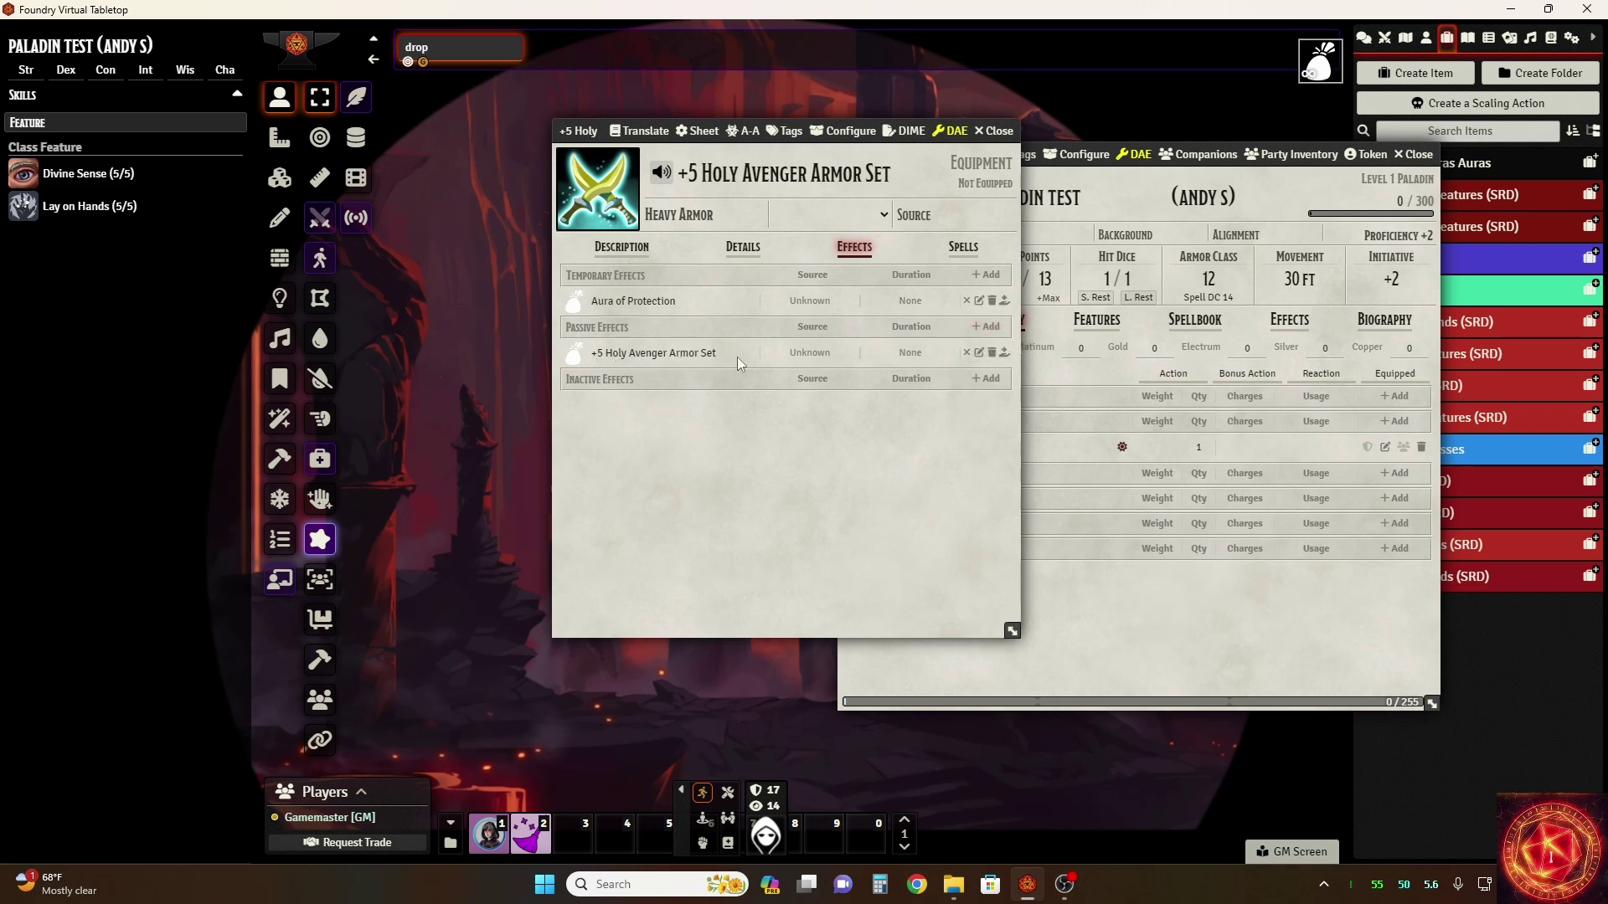
left_click(977, 355)
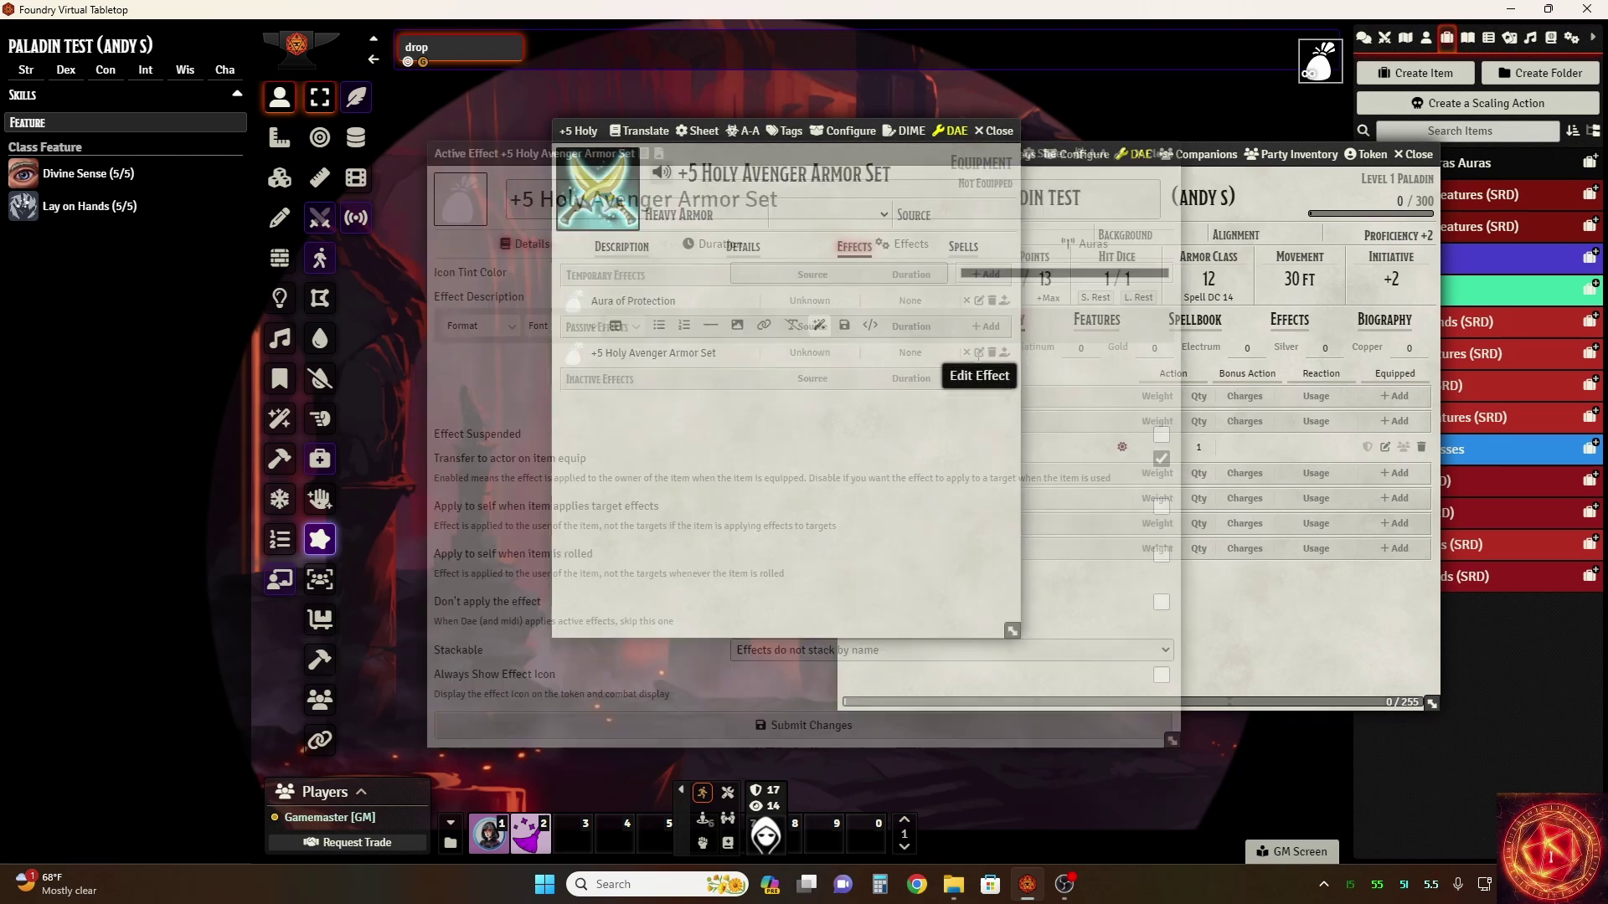
left_click_drag(875, 153, 909, 86)
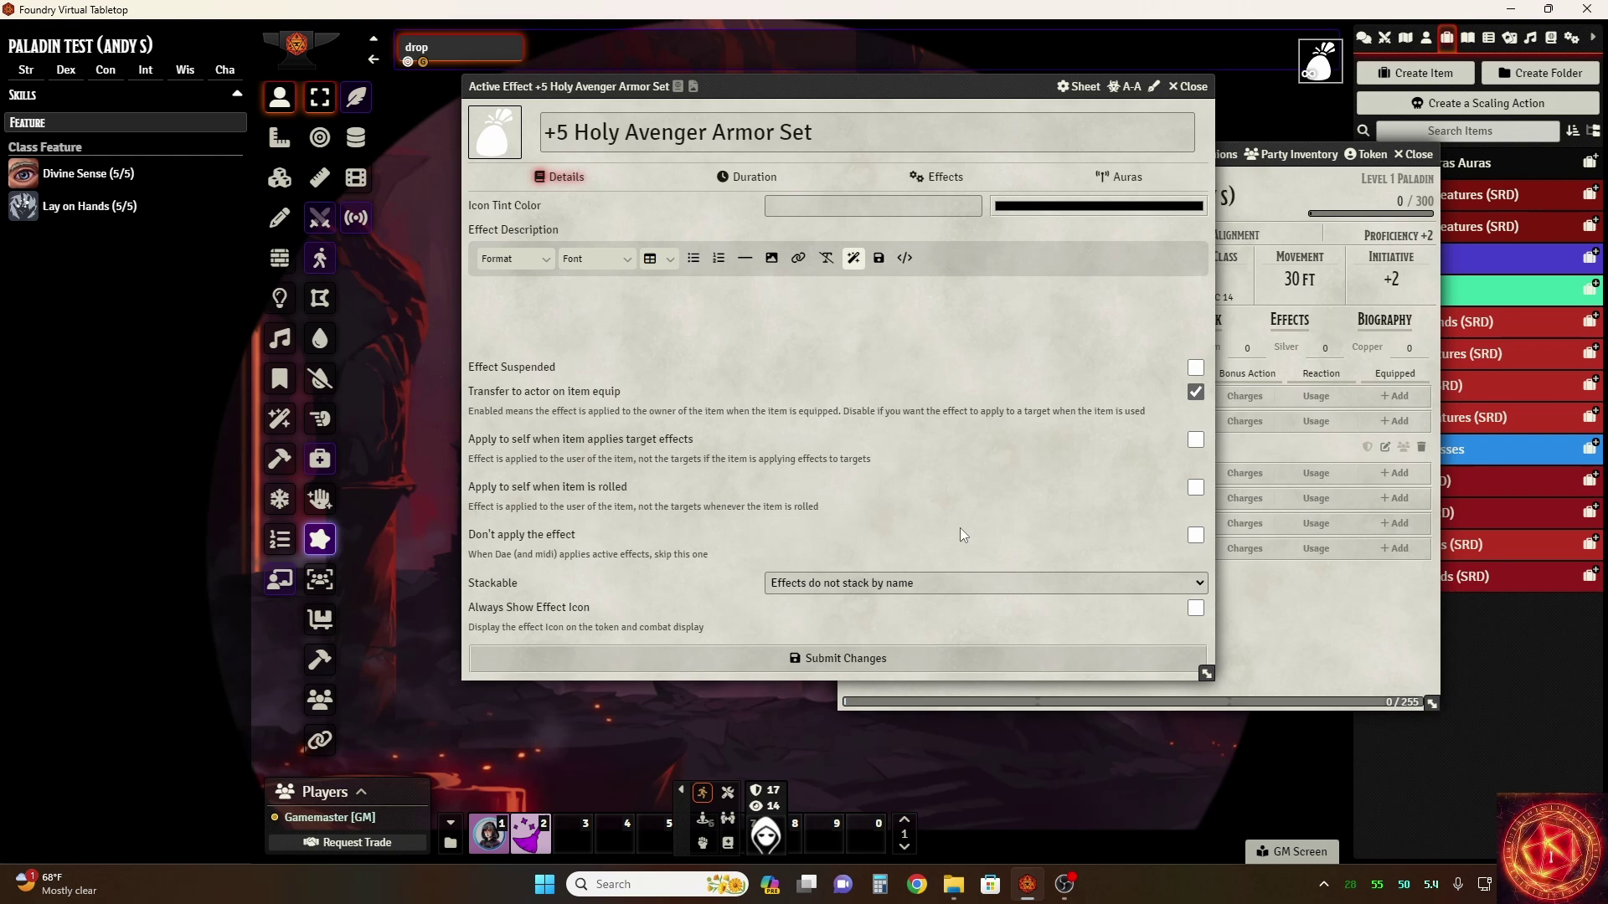
left_click_drag(855, 88, 1247, 274)
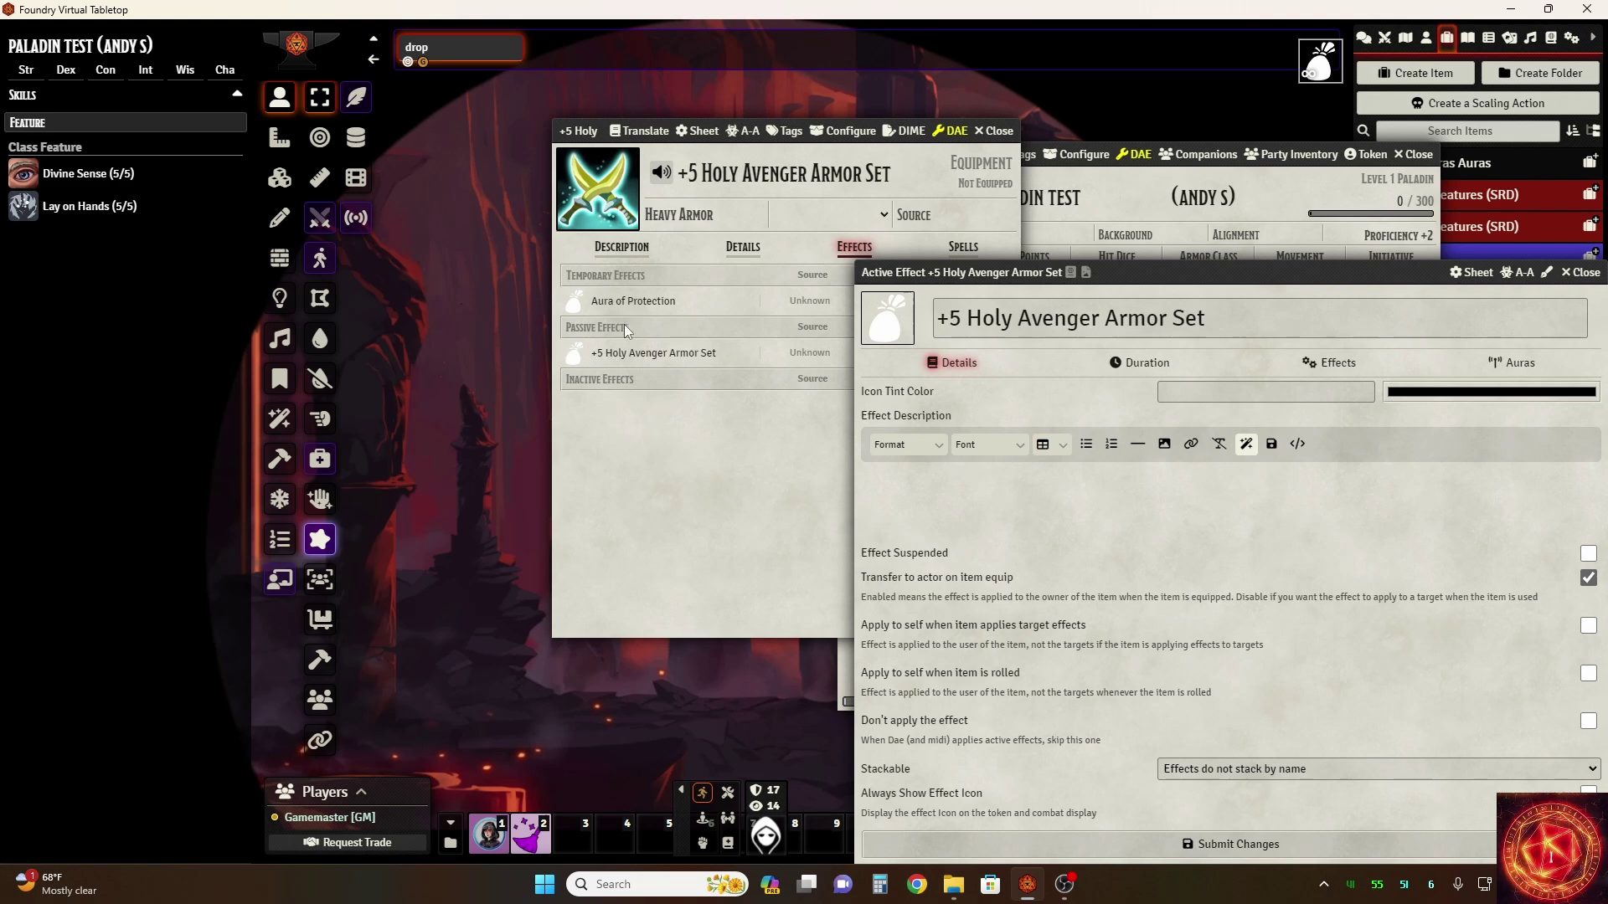
left_click_drag(1220, 275, 837, 93)
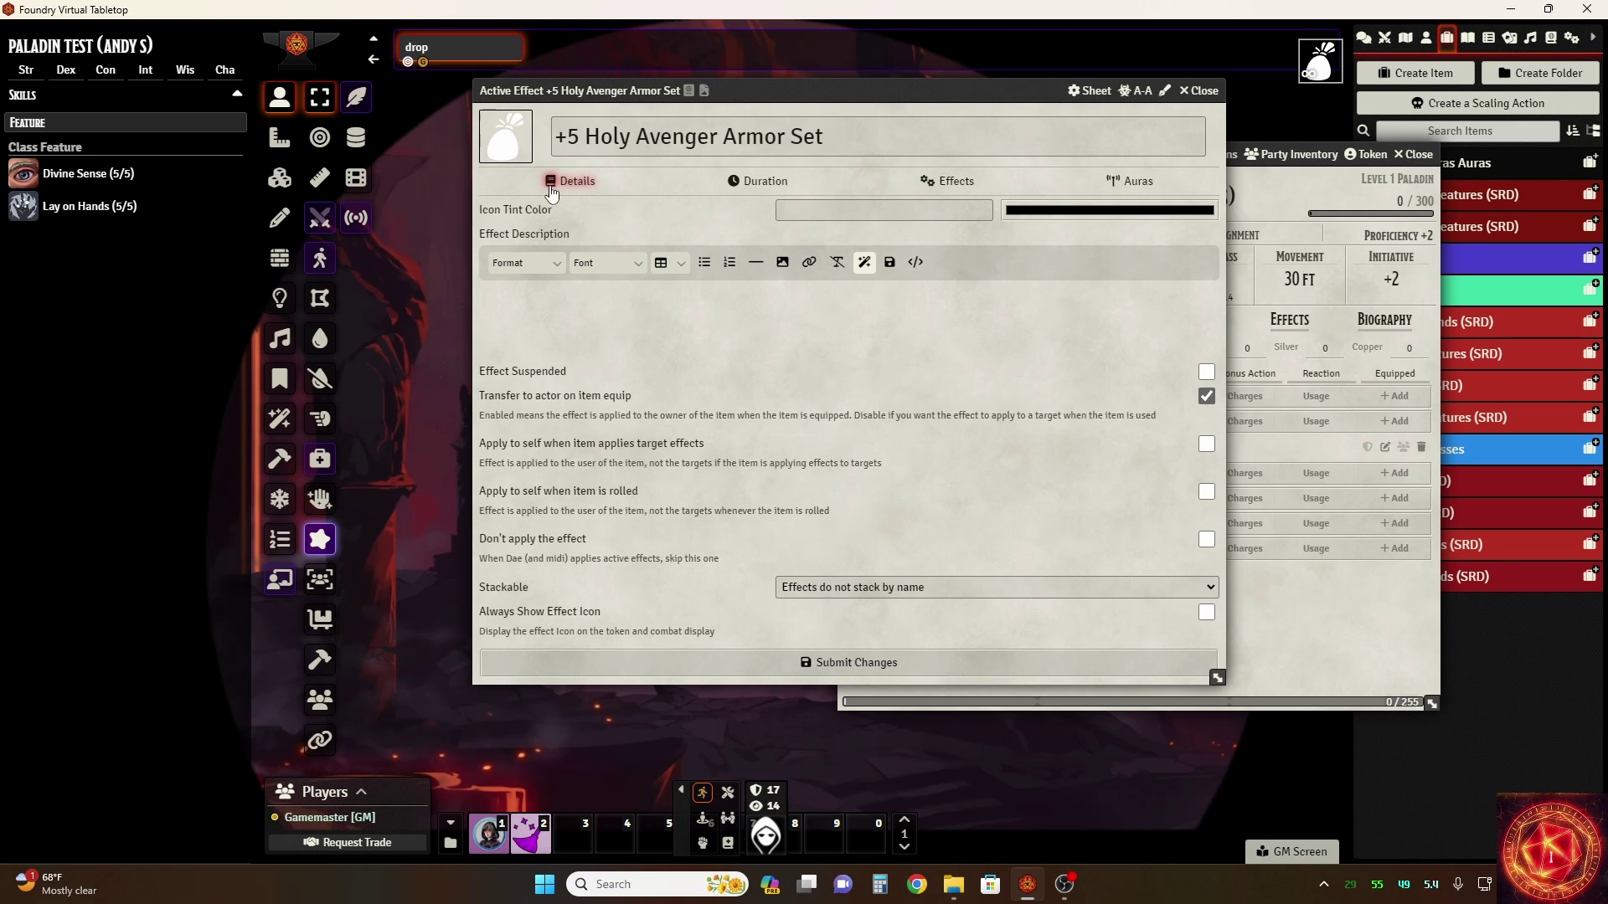
Review the passive effect's duration settings and browse the attribute keys available for its armor class bonus
left_click(758, 181)
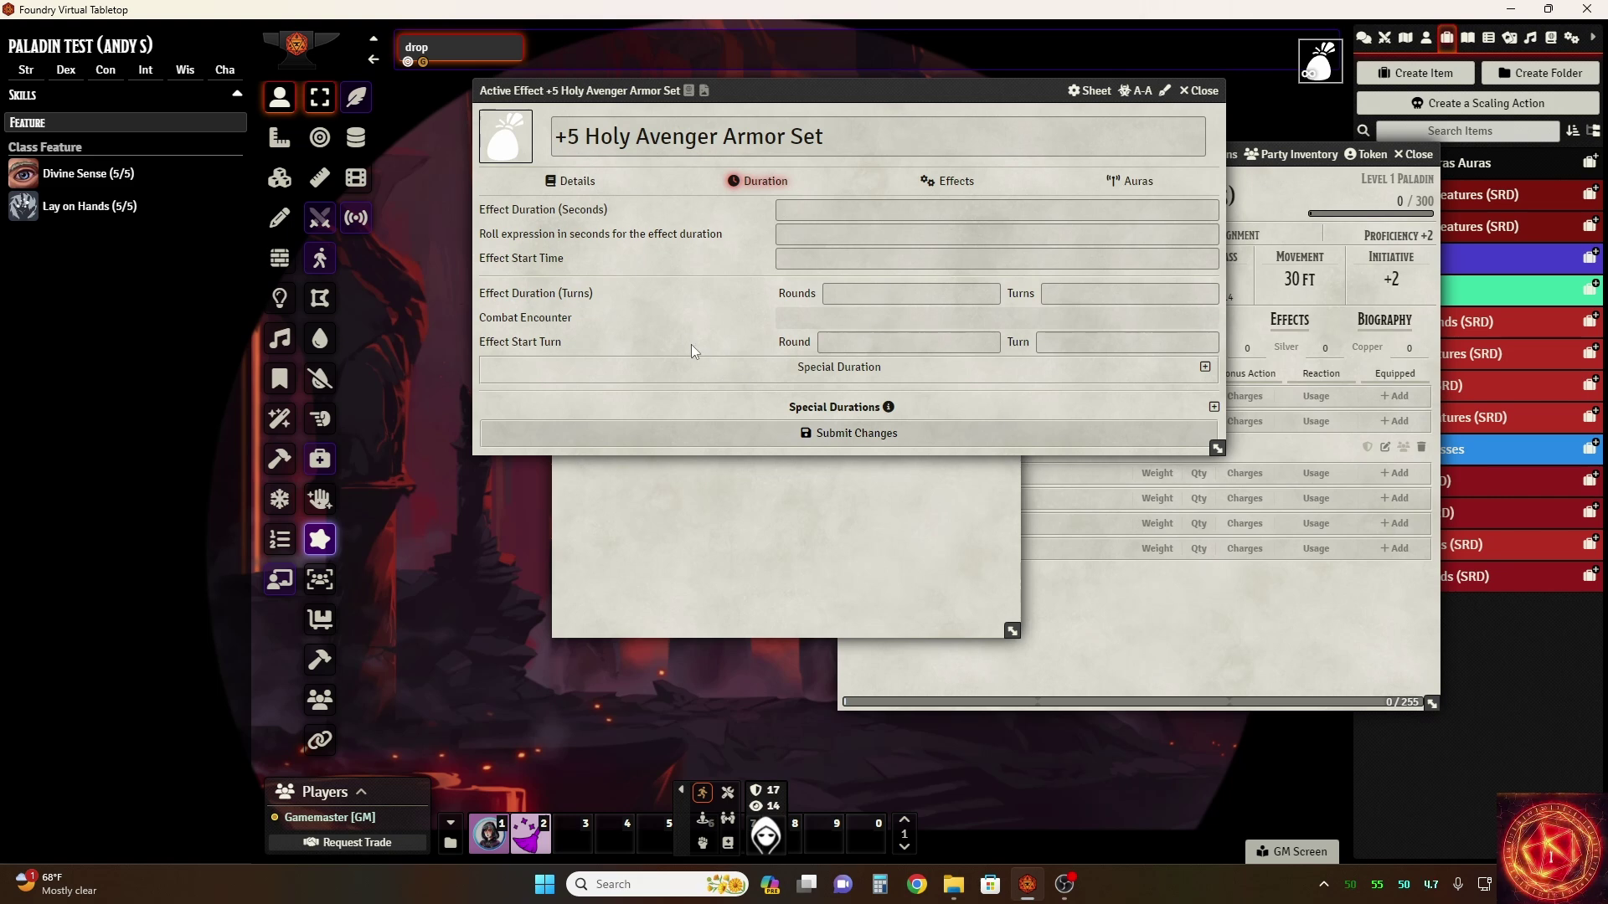
left_click(961, 183)
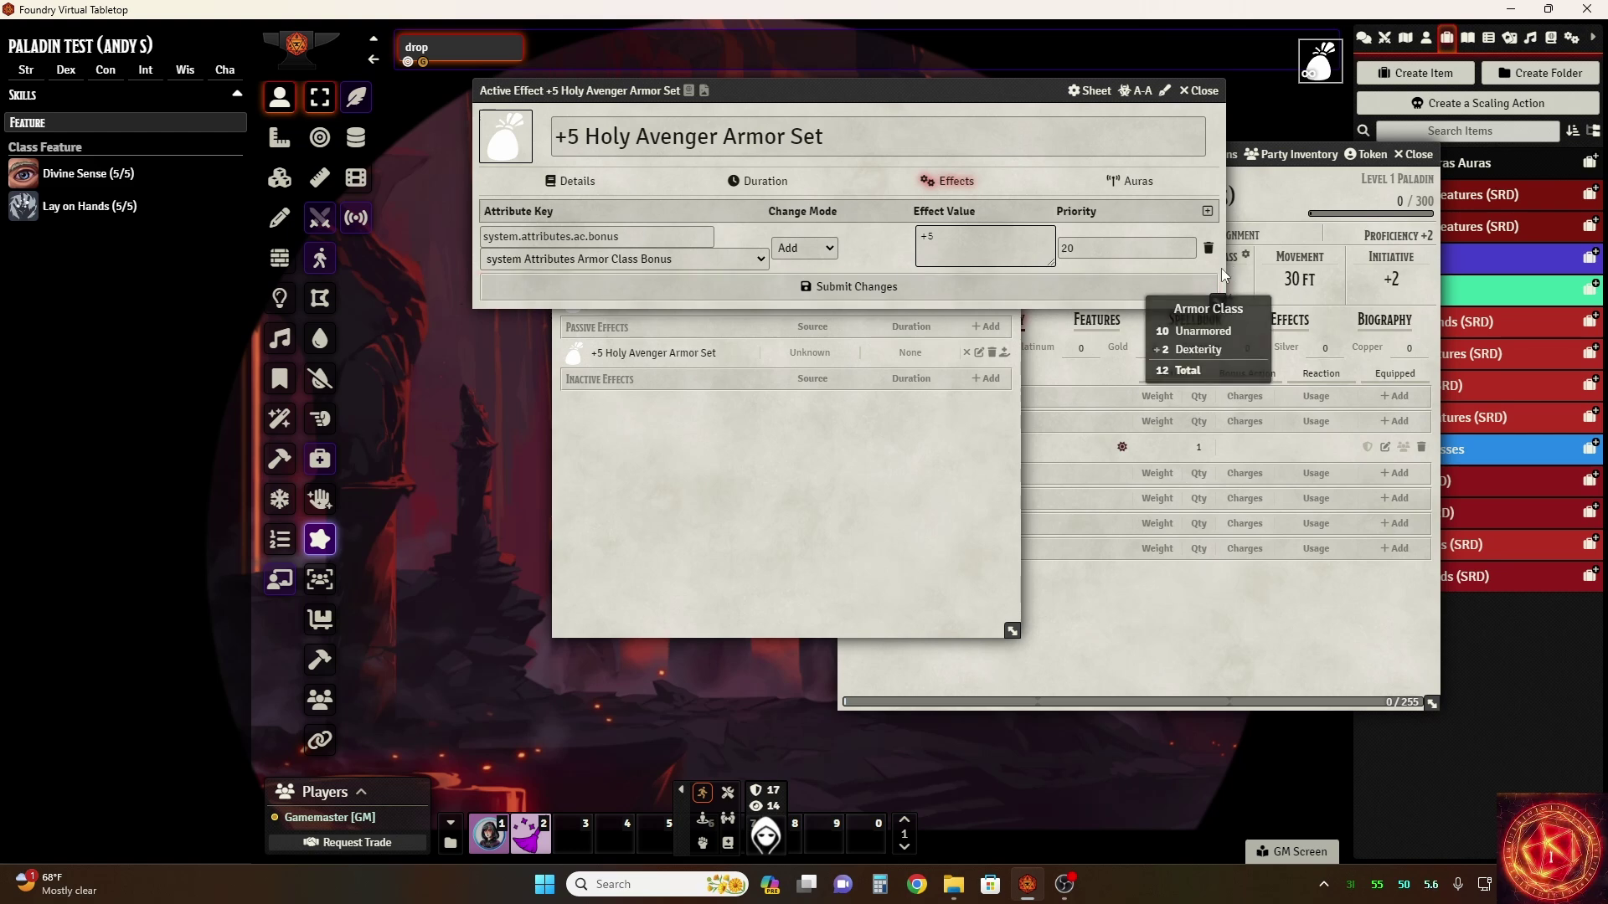
left_click(709, 261)
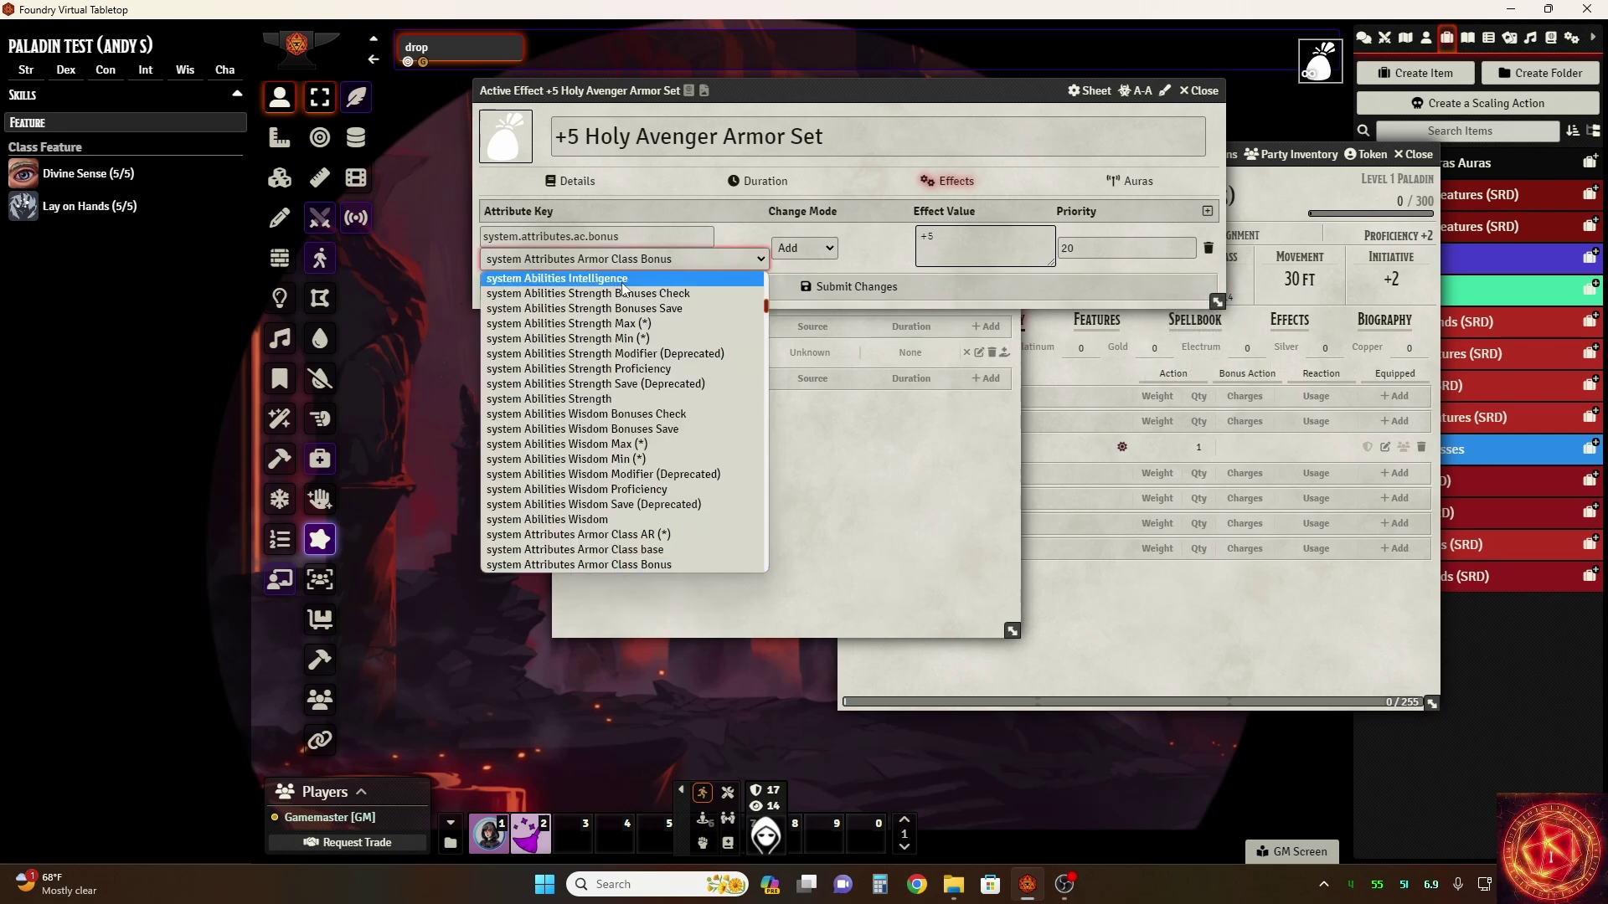
mouse_move(767, 309)
left_mouse_down()
mouse_move(766, 280)
mouse_move(750, 418)
mouse_move(762, 280)
left_mouse_up()
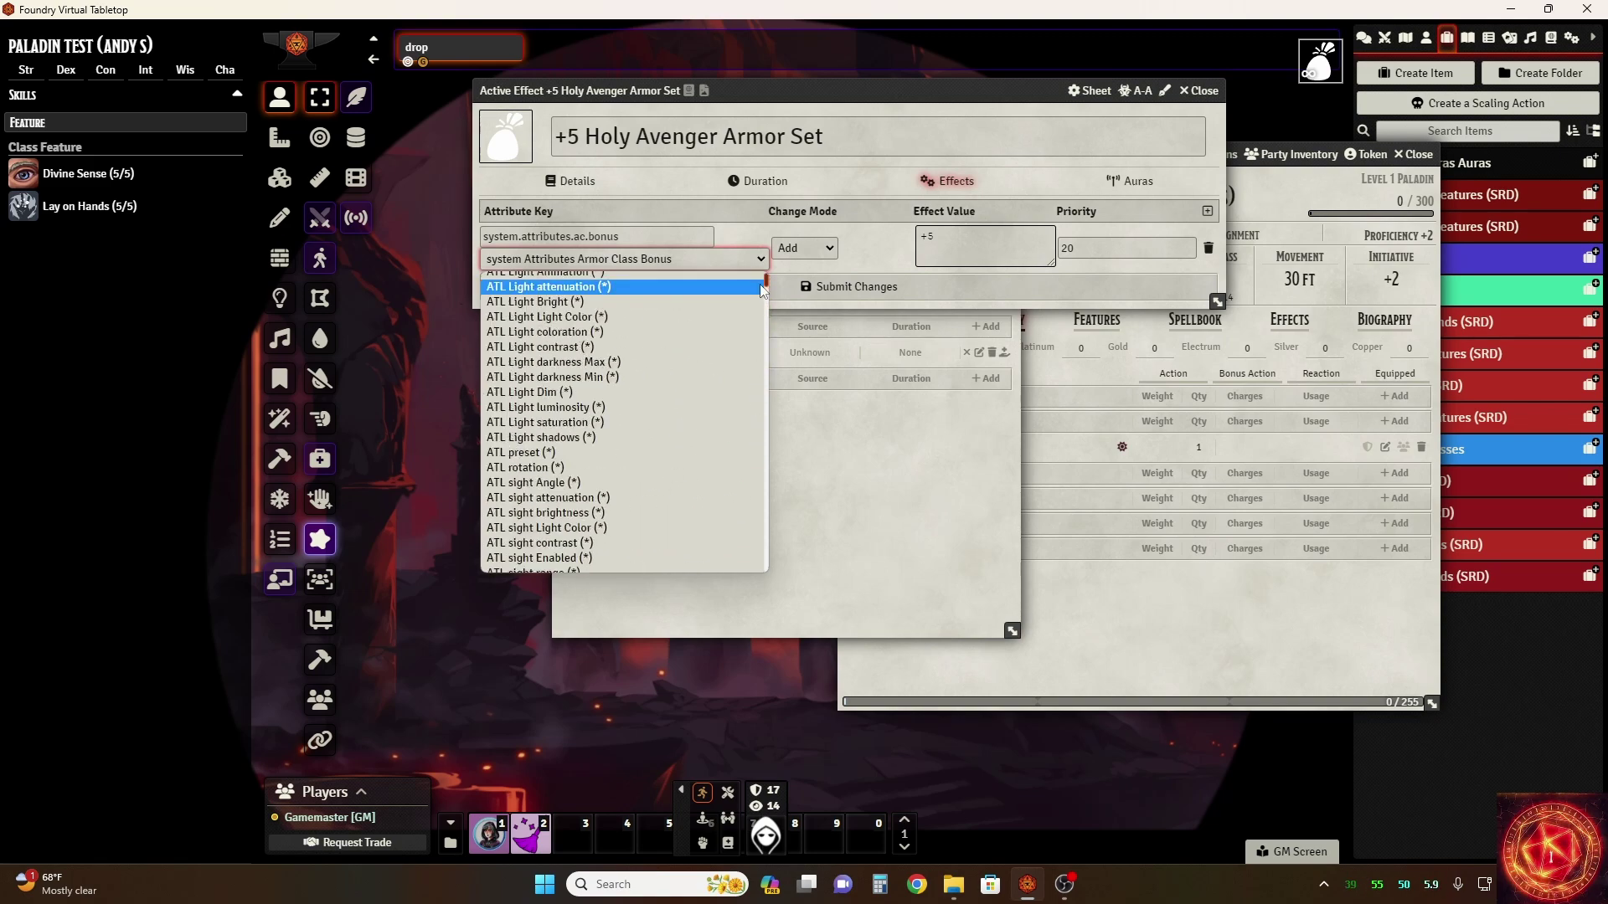
left_click(876, 243)
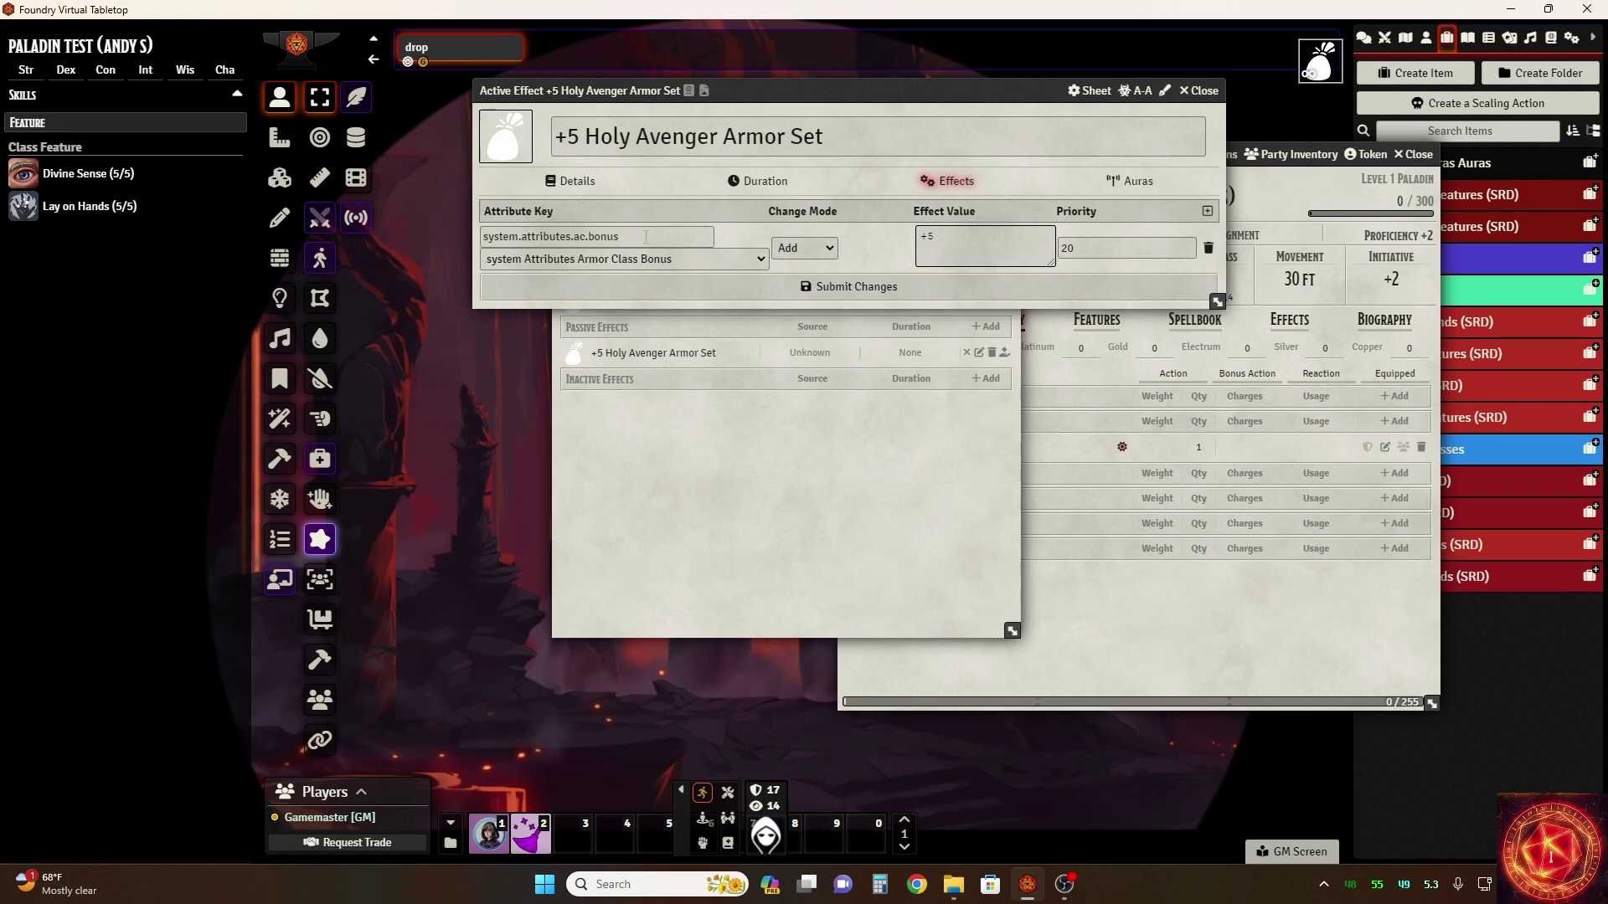
Examine the change modes available for the armor class bonus and close the passive effect
left_click(810, 247)
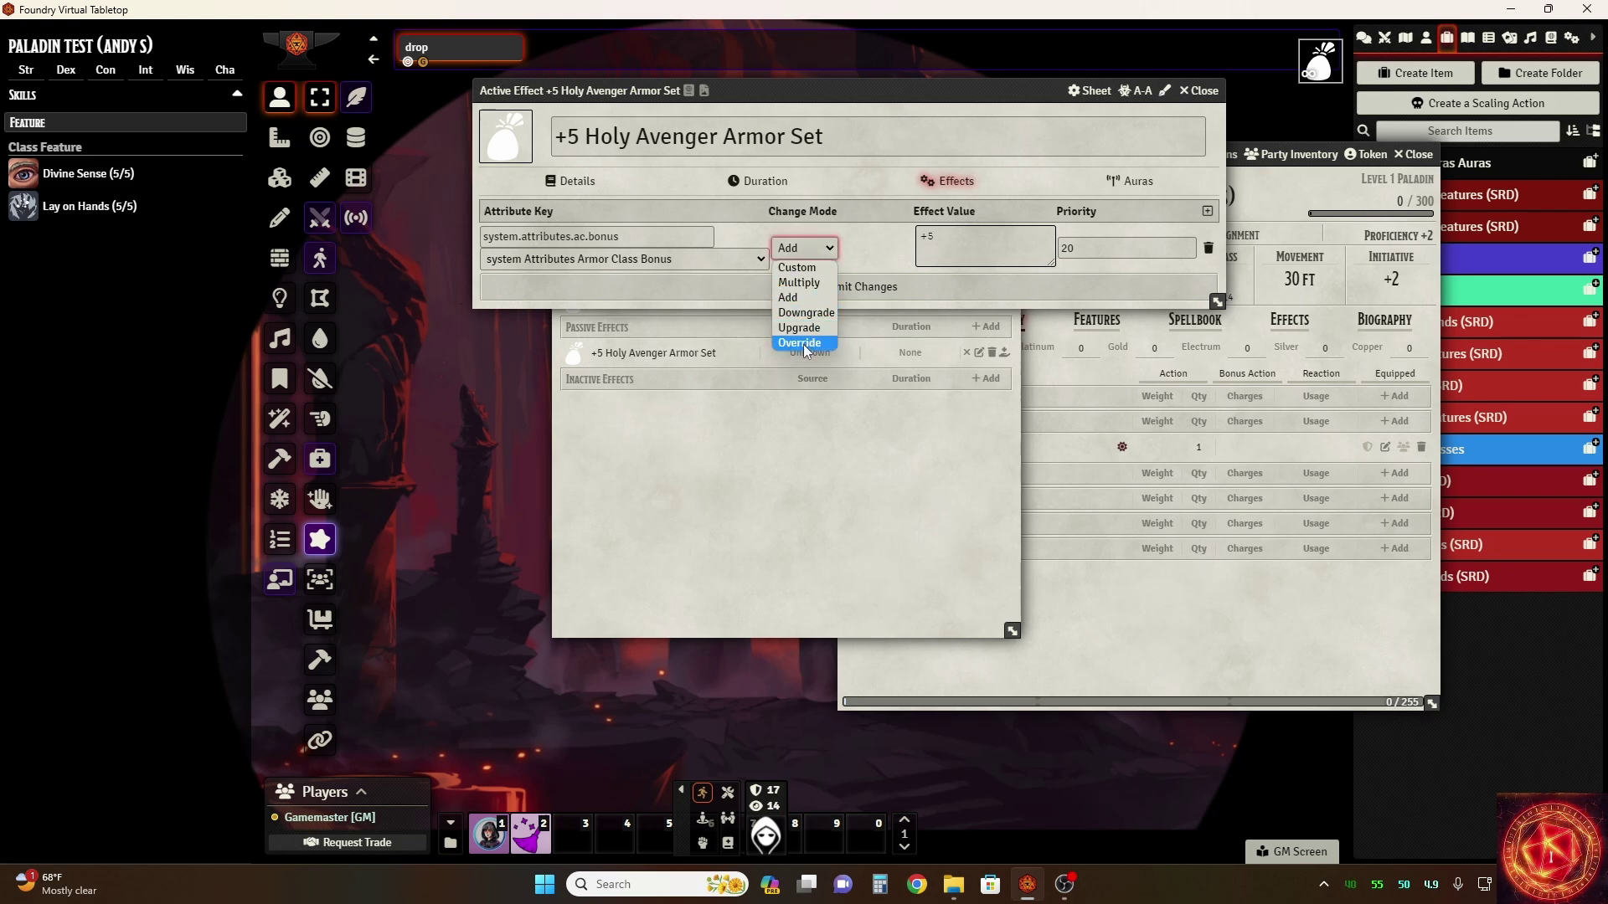
left_click(869, 246)
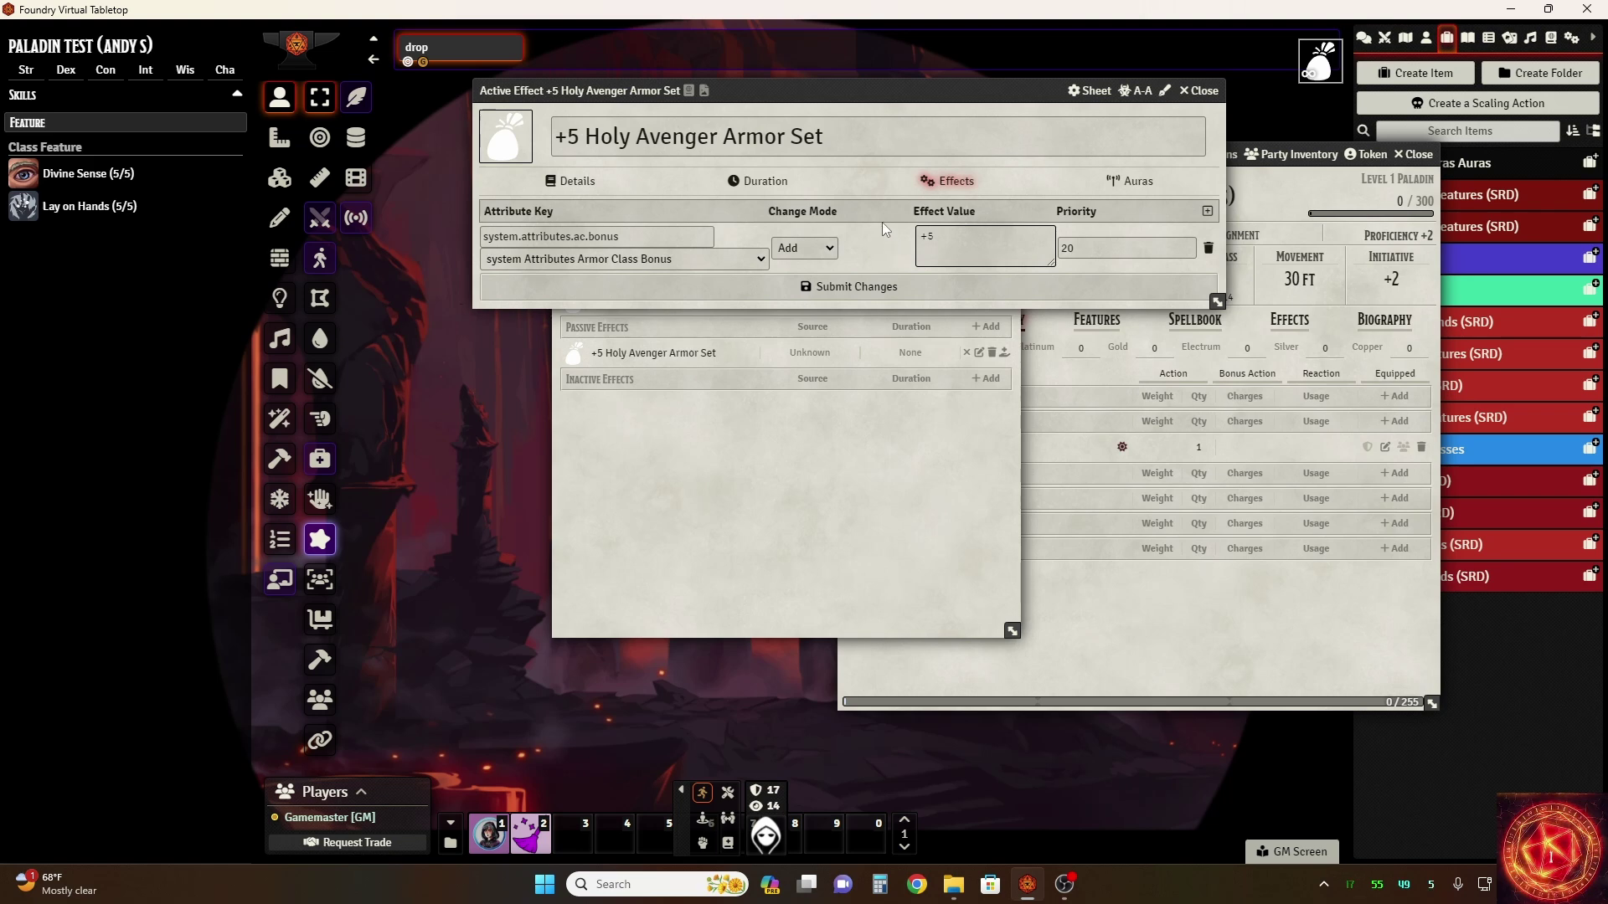
left_click(809, 248)
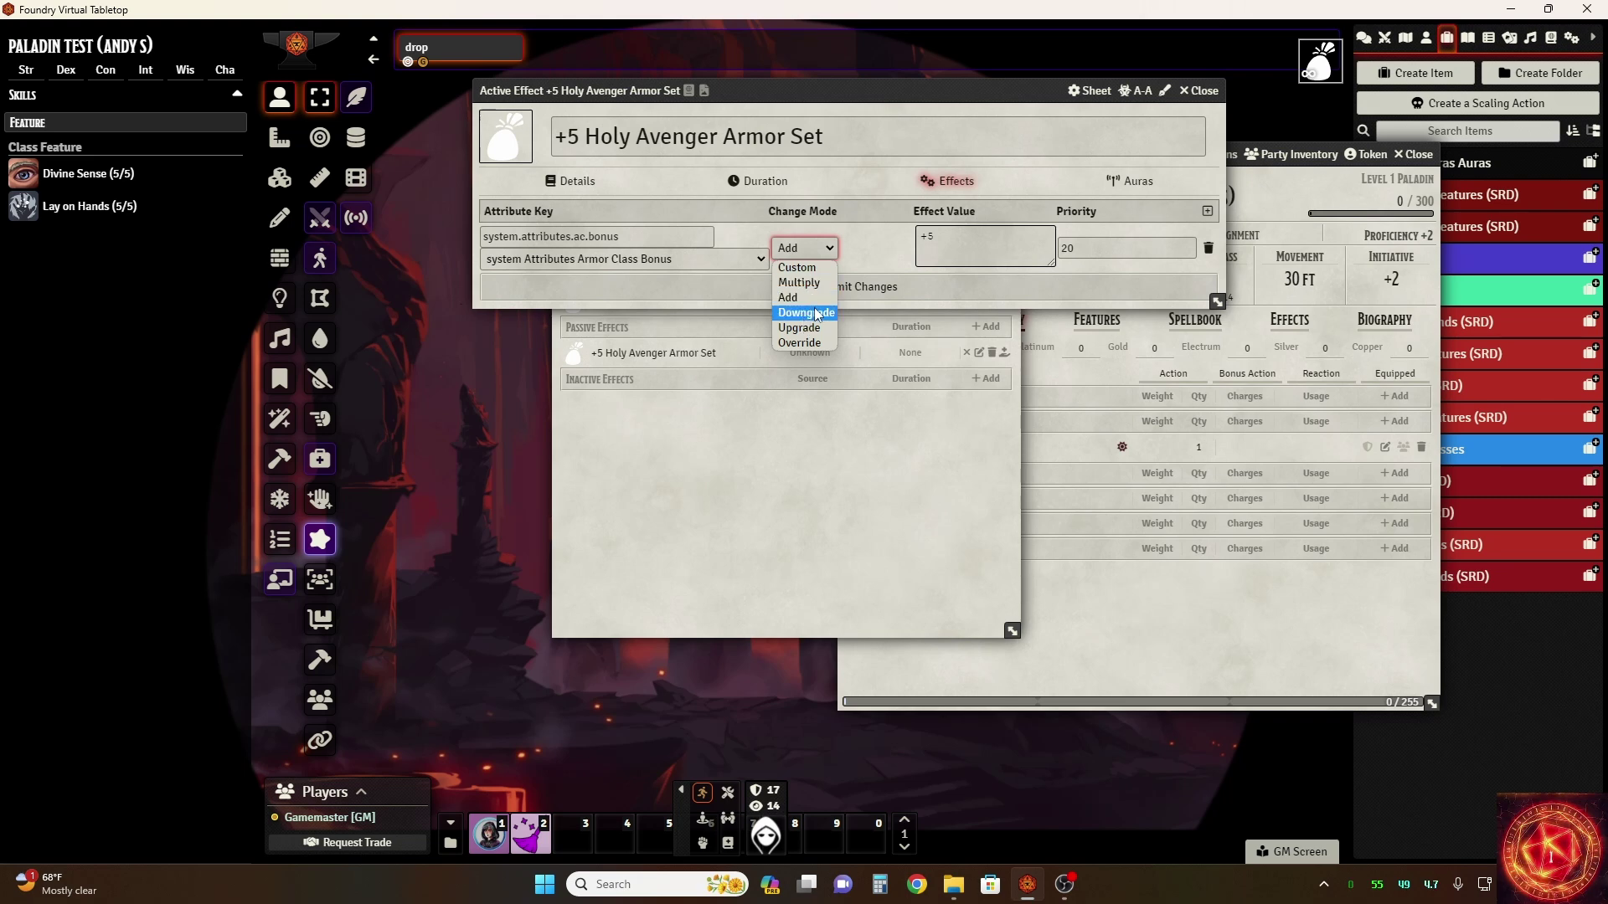
left_click(876, 248)
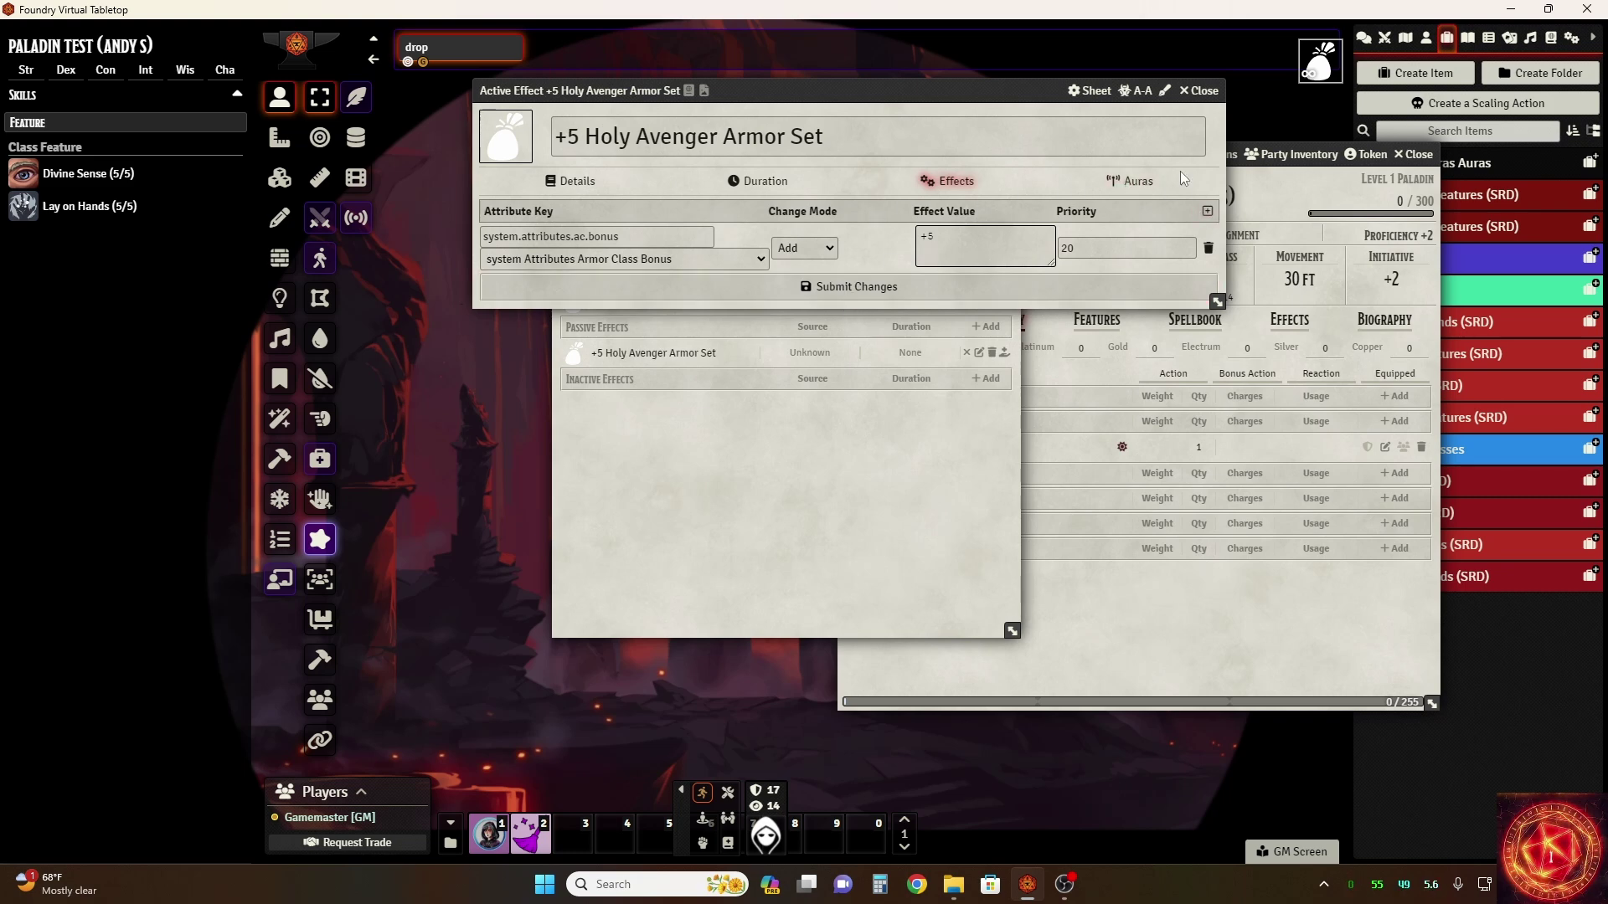
left_click(1204, 91)
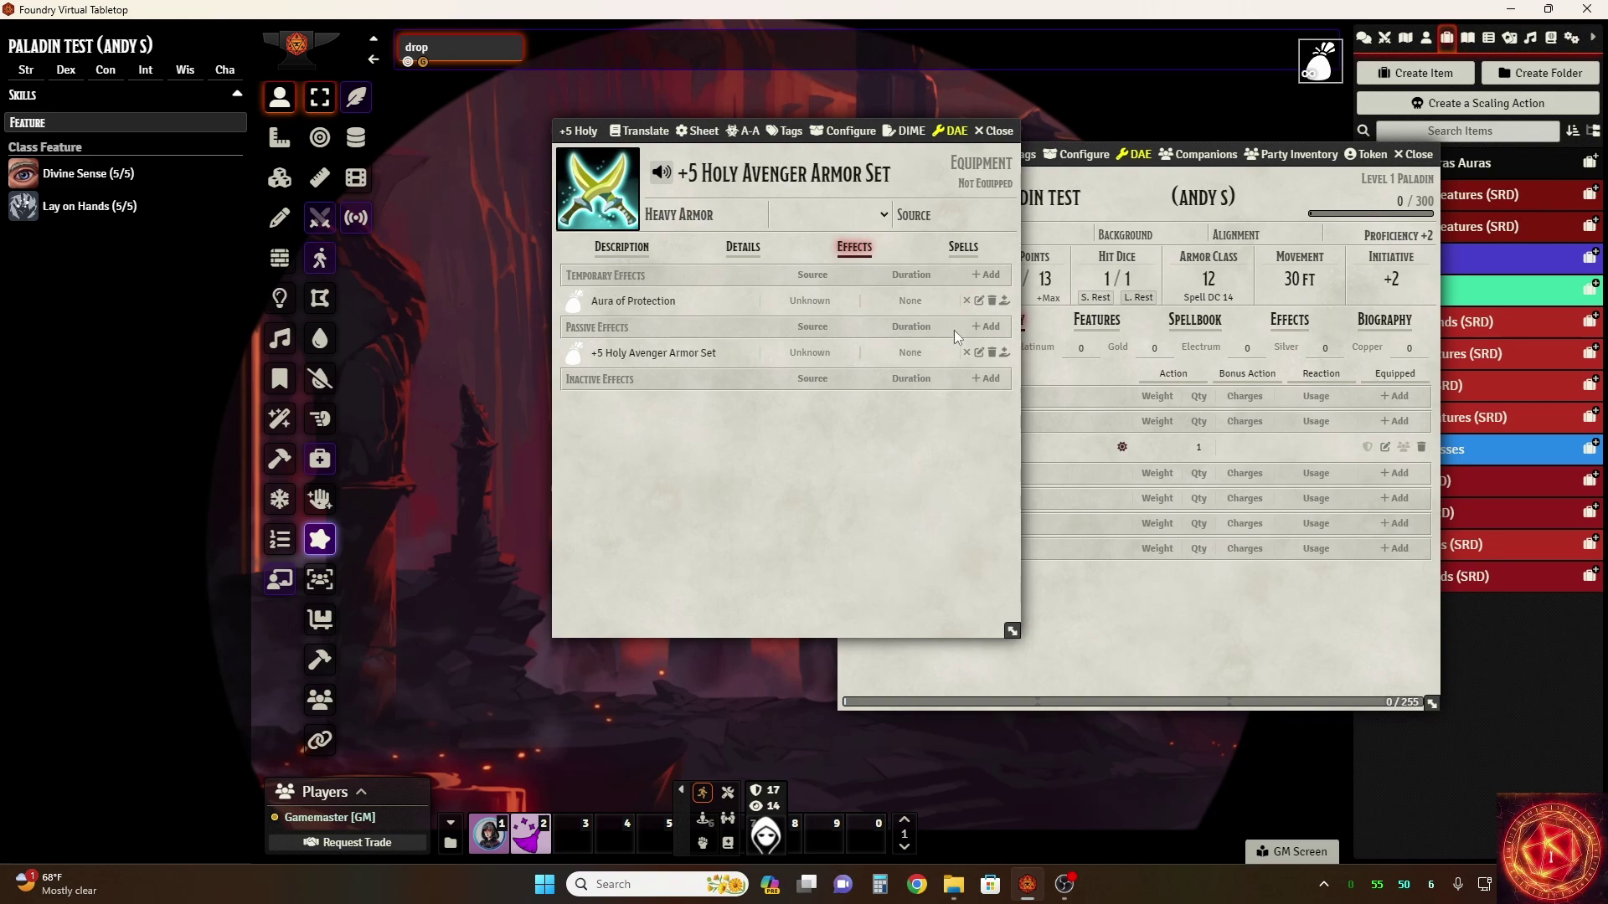
Open the armor's temporary Aura of Protection effect for editing and examine its details alongside the tokens on the scene
left_click(979, 302)
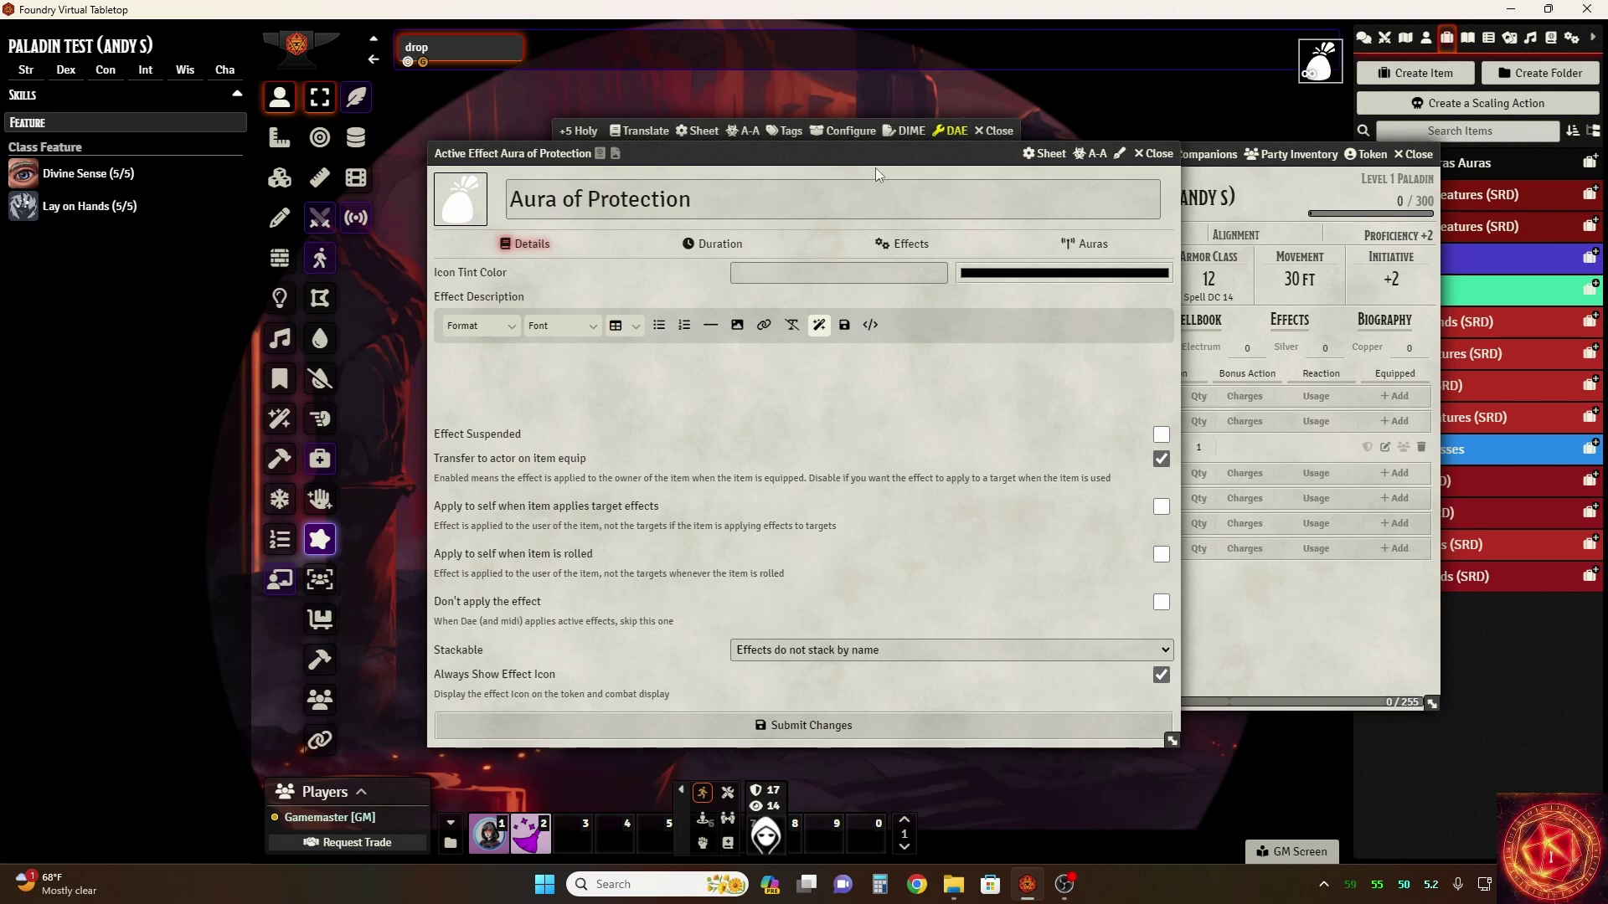
left_click_drag(877, 156, 1304, 274)
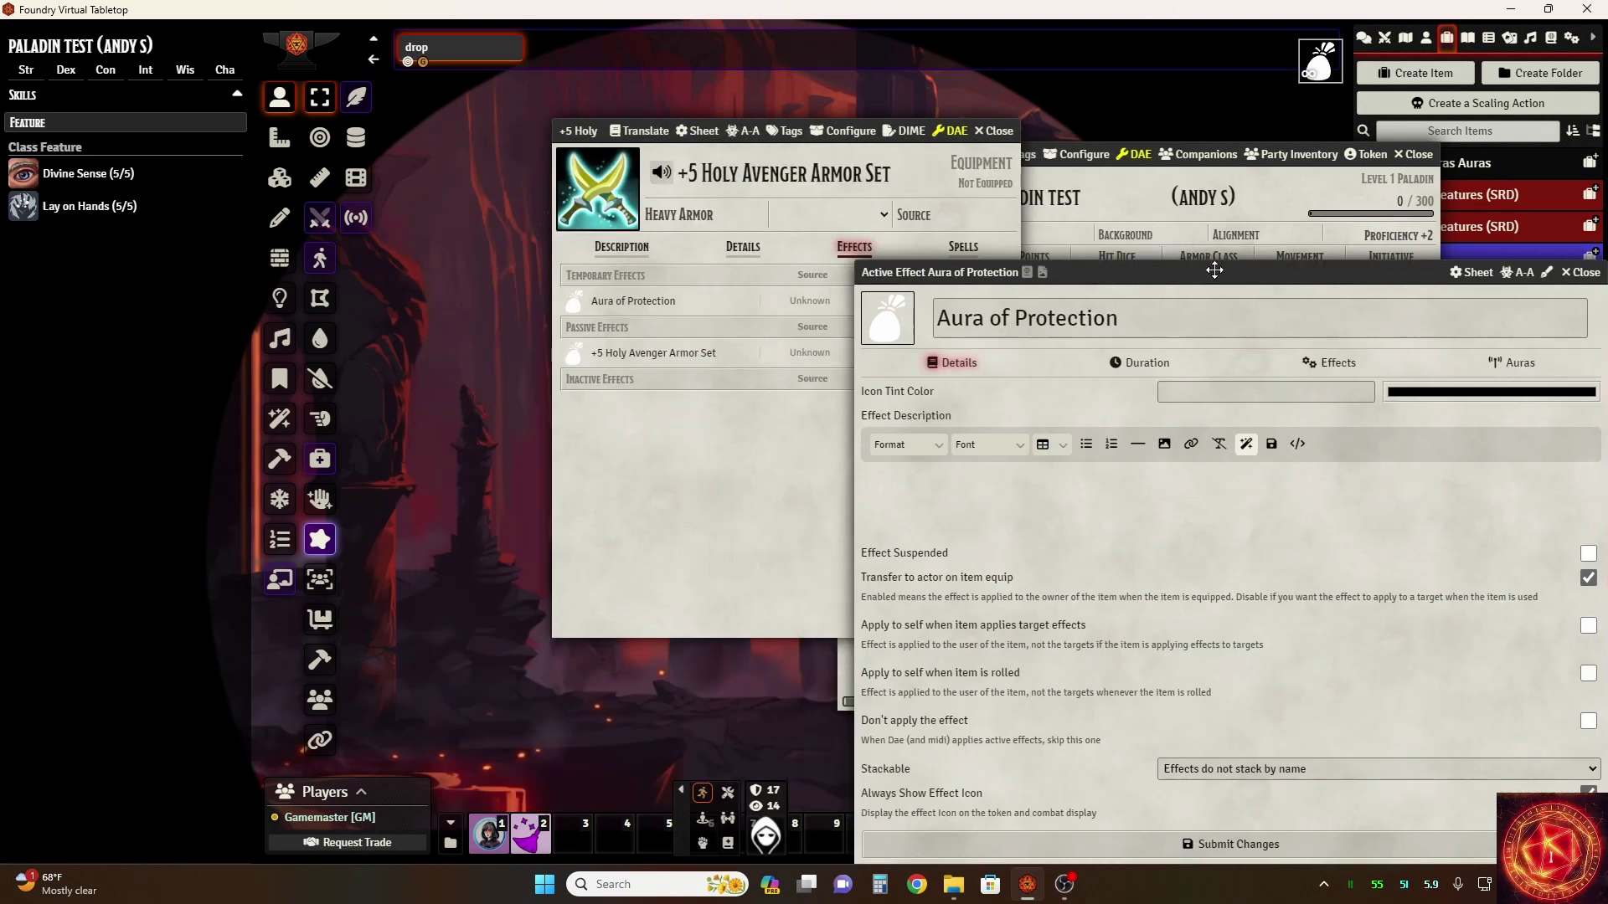
left_click_drag(1155, 266, 856, 93)
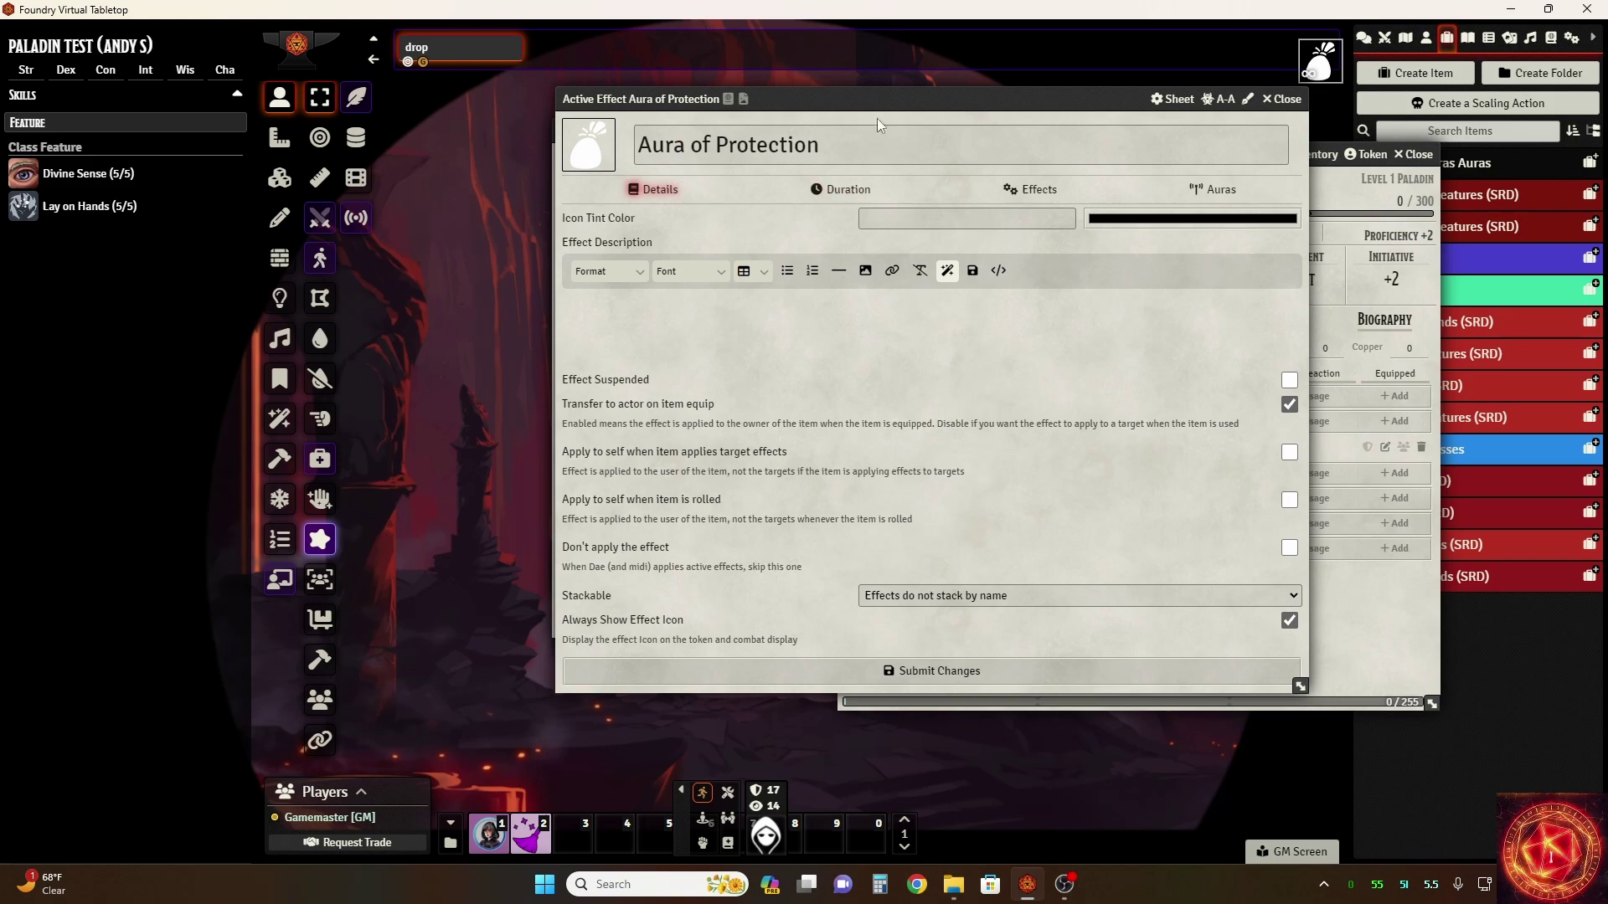
left_click_drag(877, 107, 952, 117)
left_click_drag(440, 369, 194, 201)
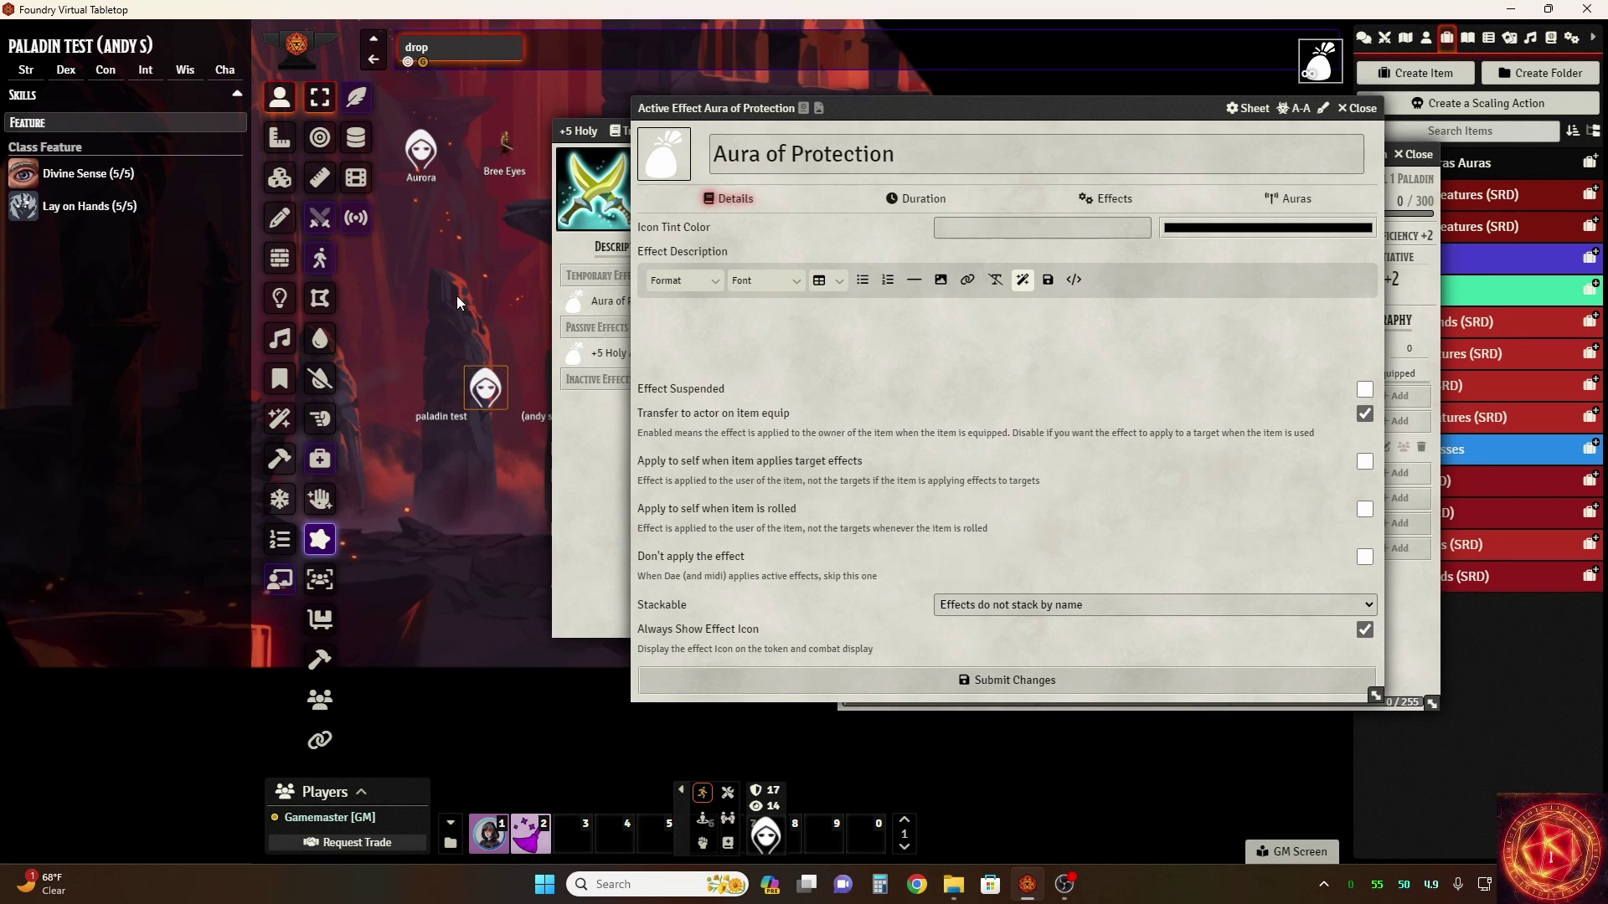
left_click_drag(474, 278, 446, 299)
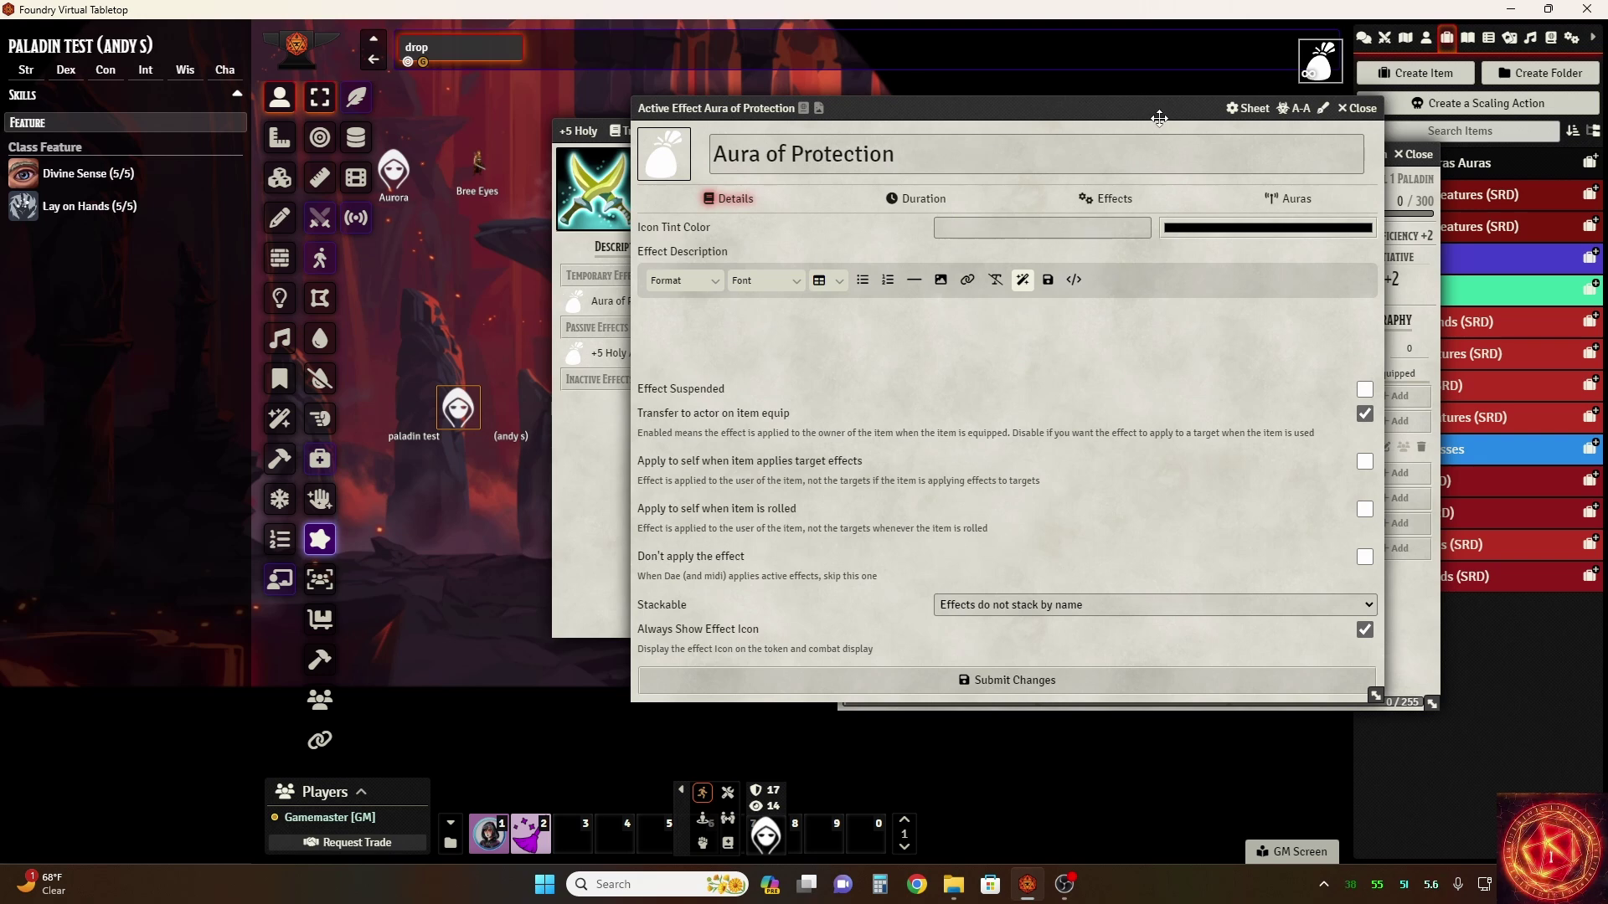
Review the Aura of Protection effect's duration settings and browse the attribute keys available for its saving throw bonus
left_click(918, 199)
left_click_drag(1018, 108, 898, 92)
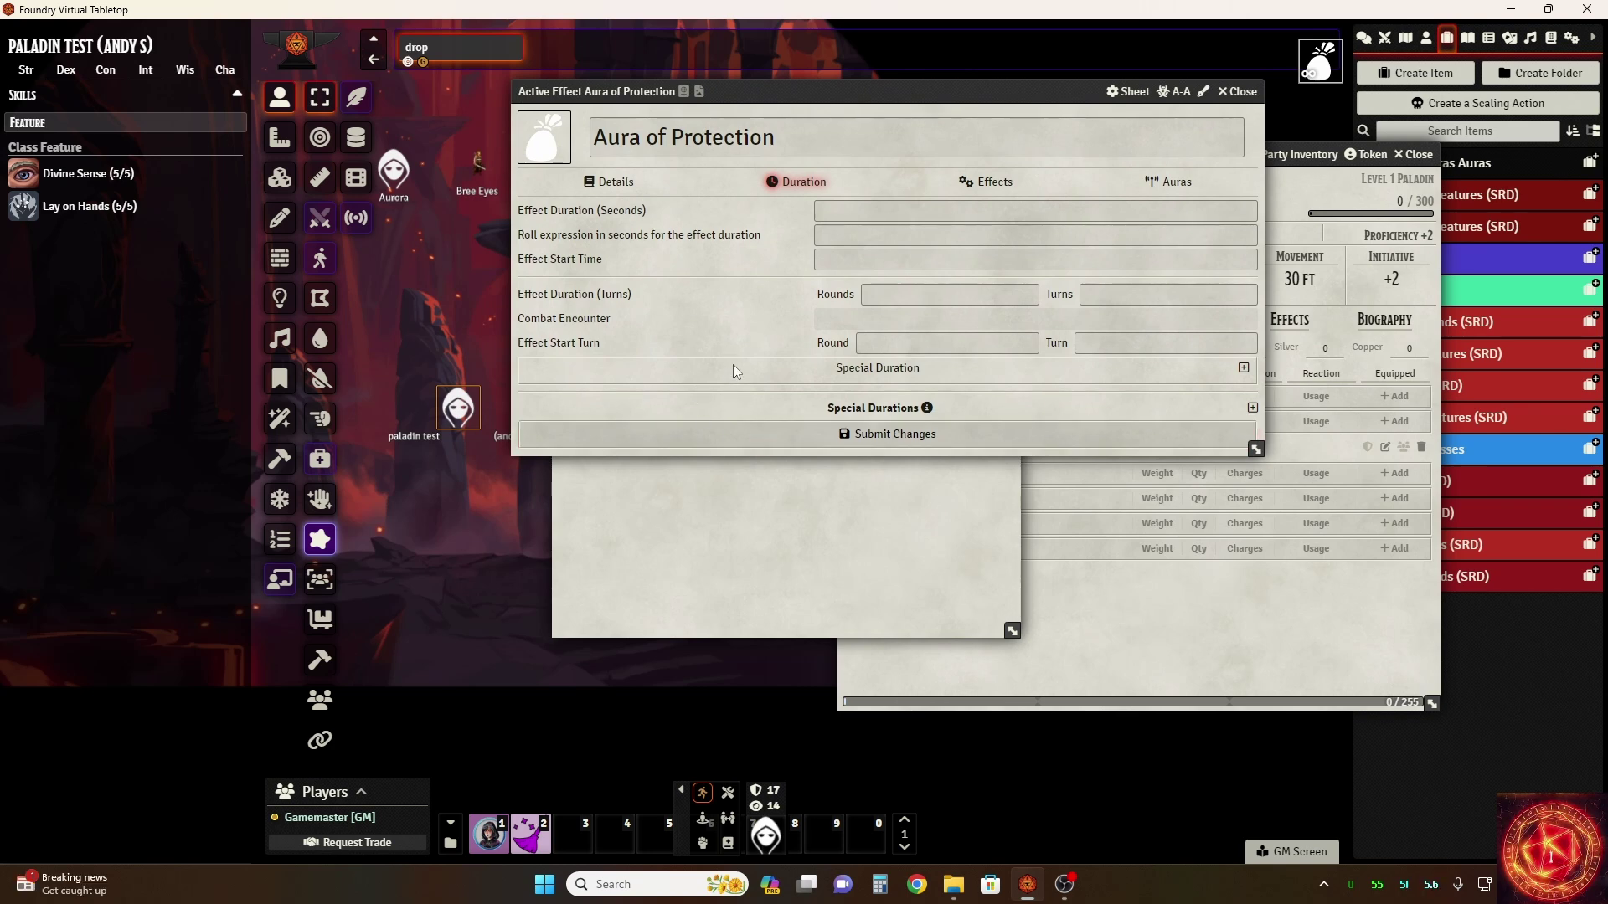
left_click(976, 193)
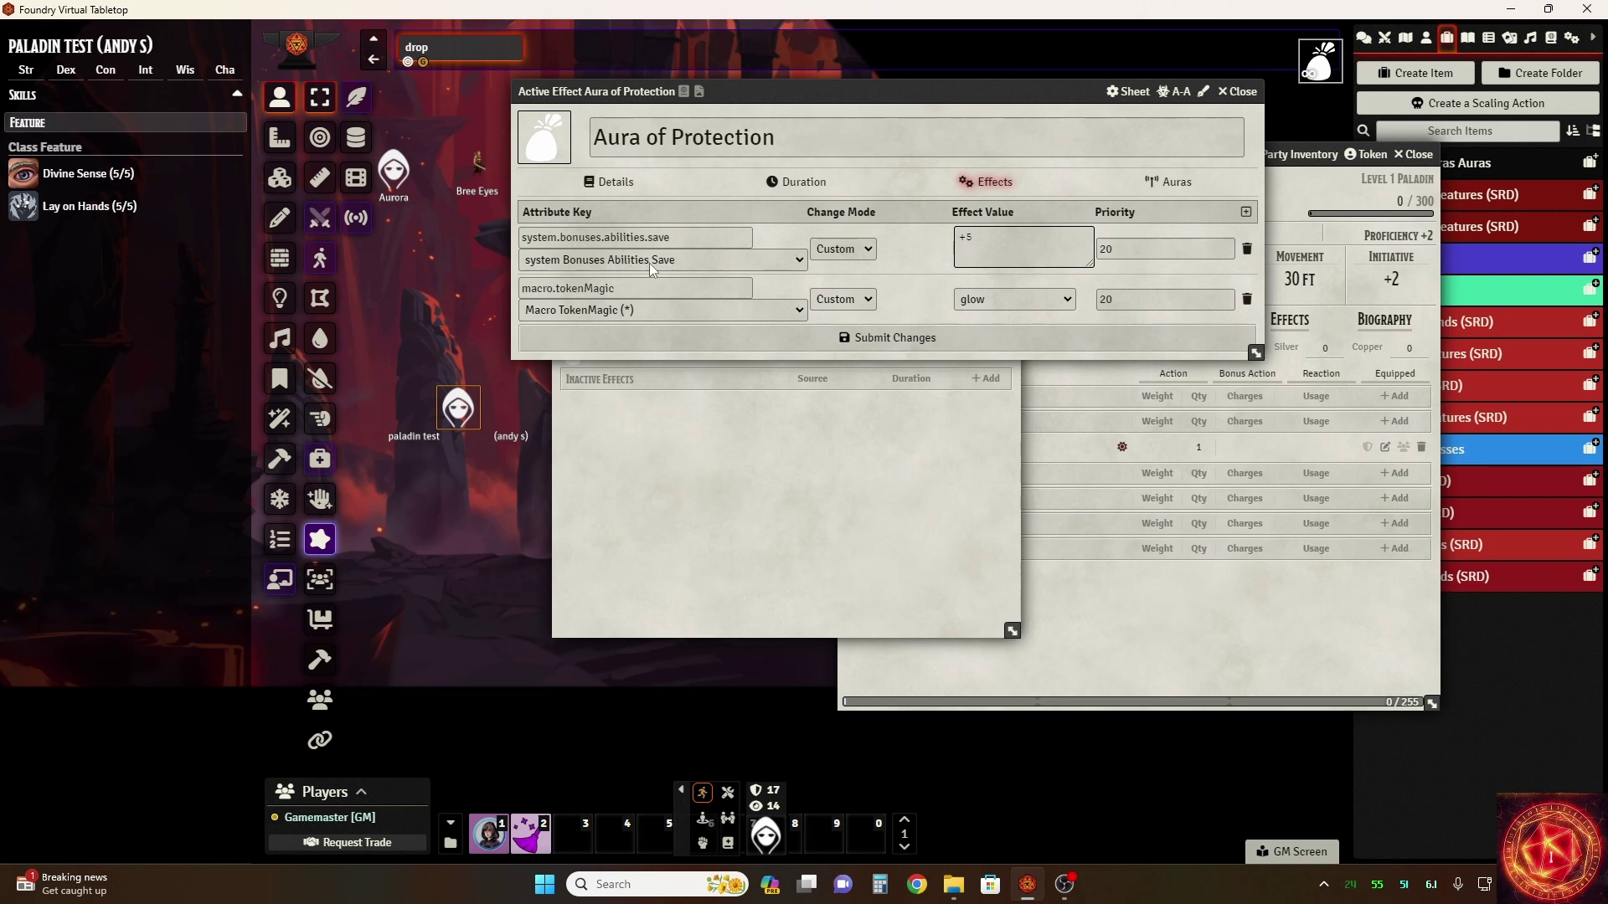
left_click(762, 260)
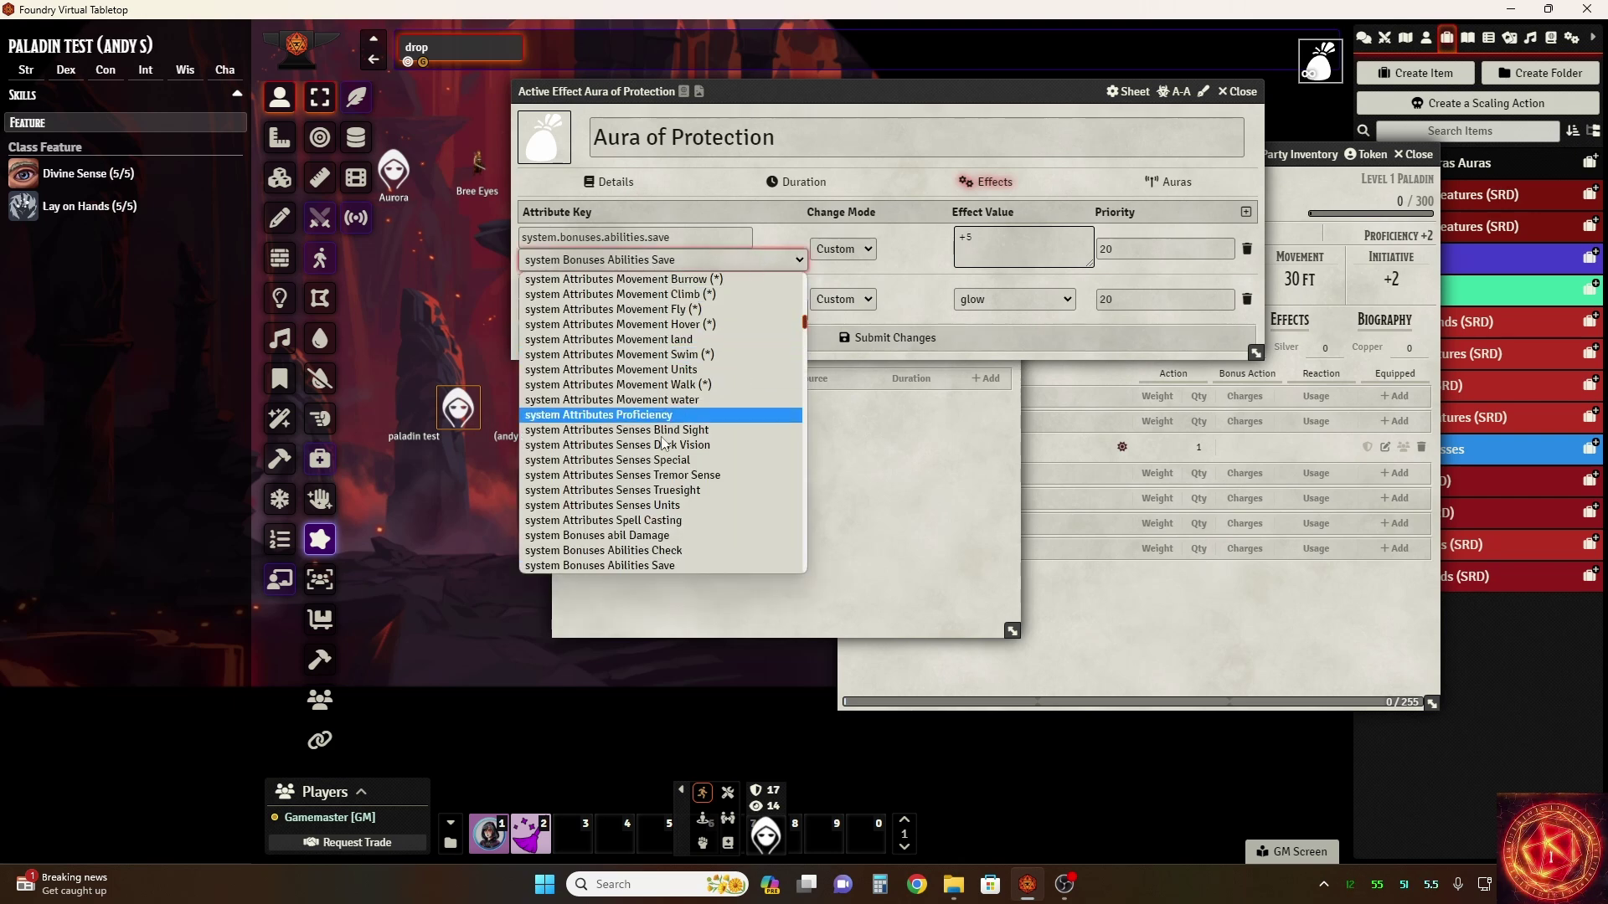
scroll(690, 500, "down", 5)
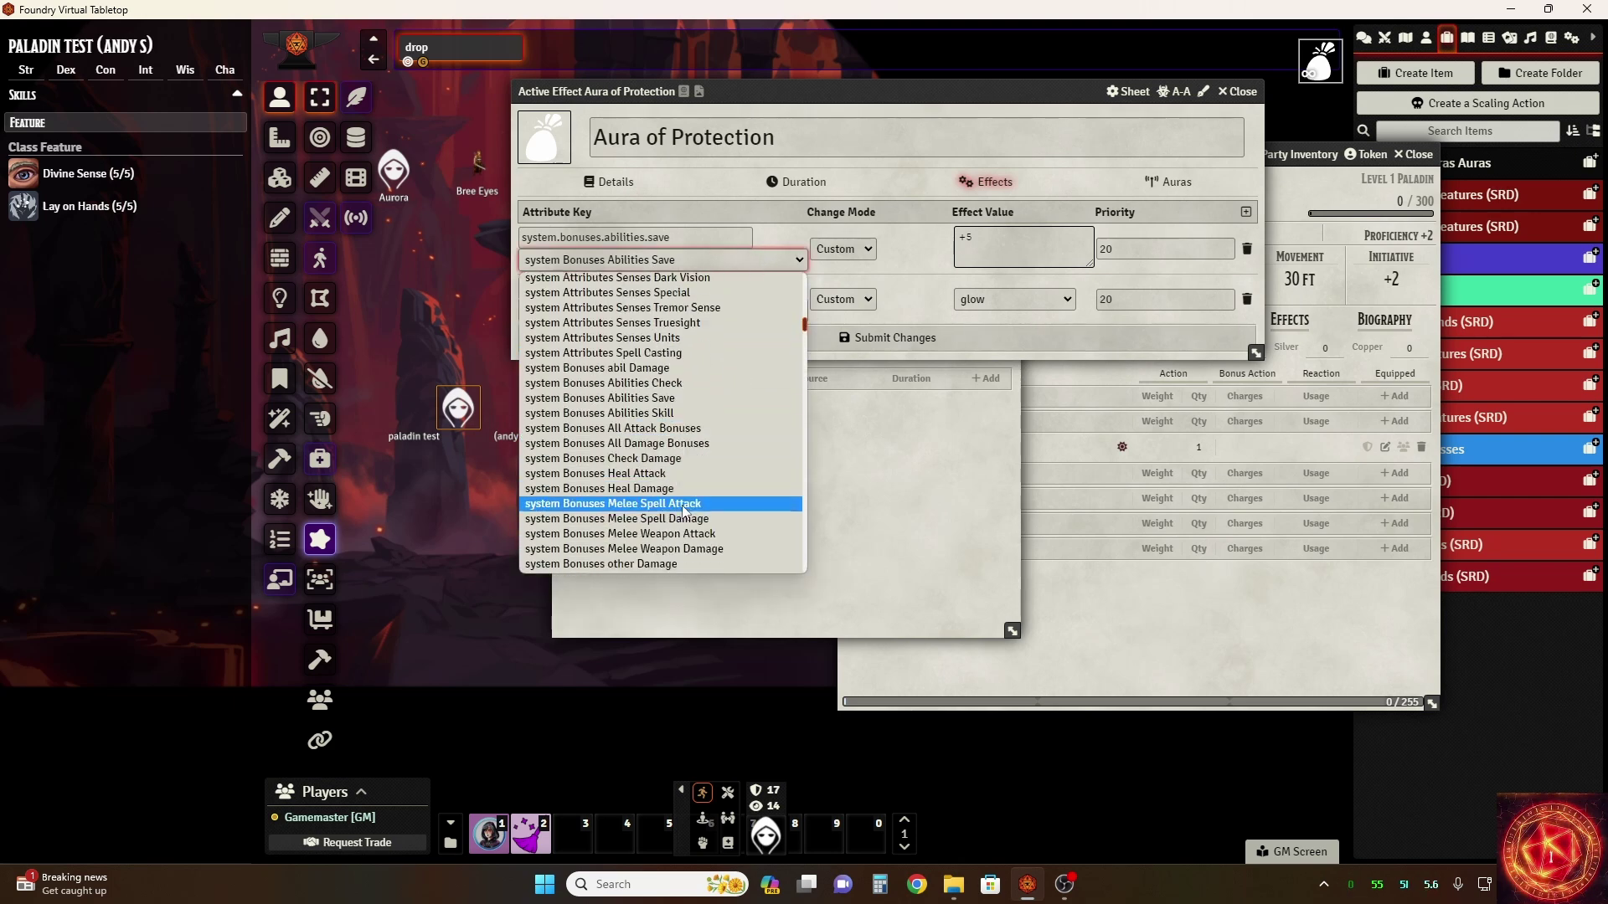
scroll(678, 492, "up", 5)
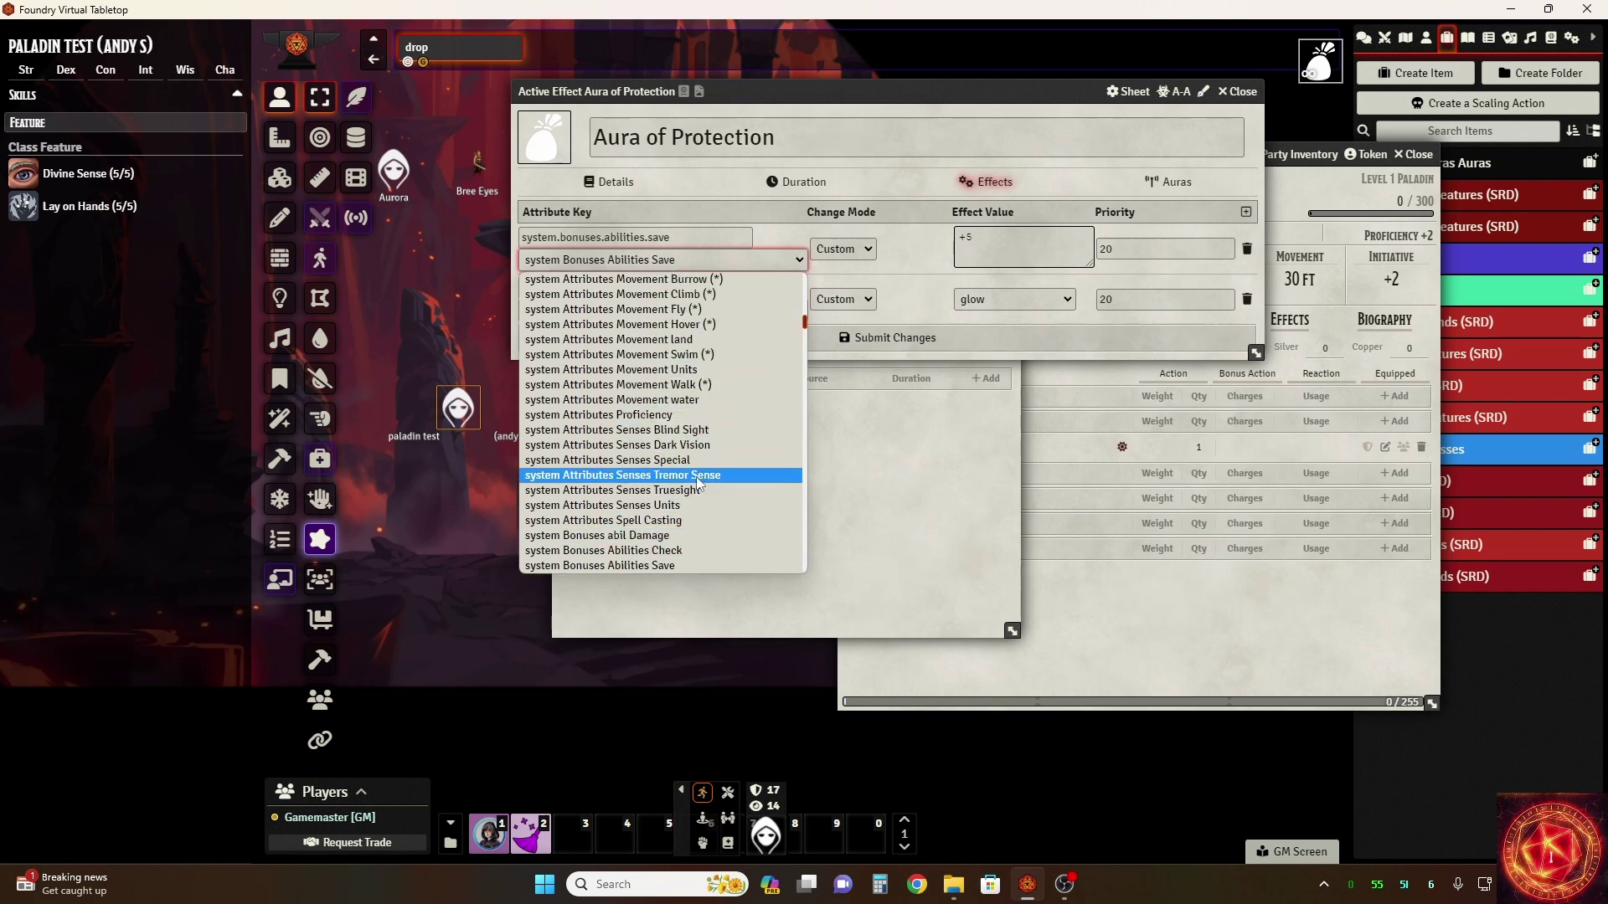
scroll(745, 460, "down", 2)
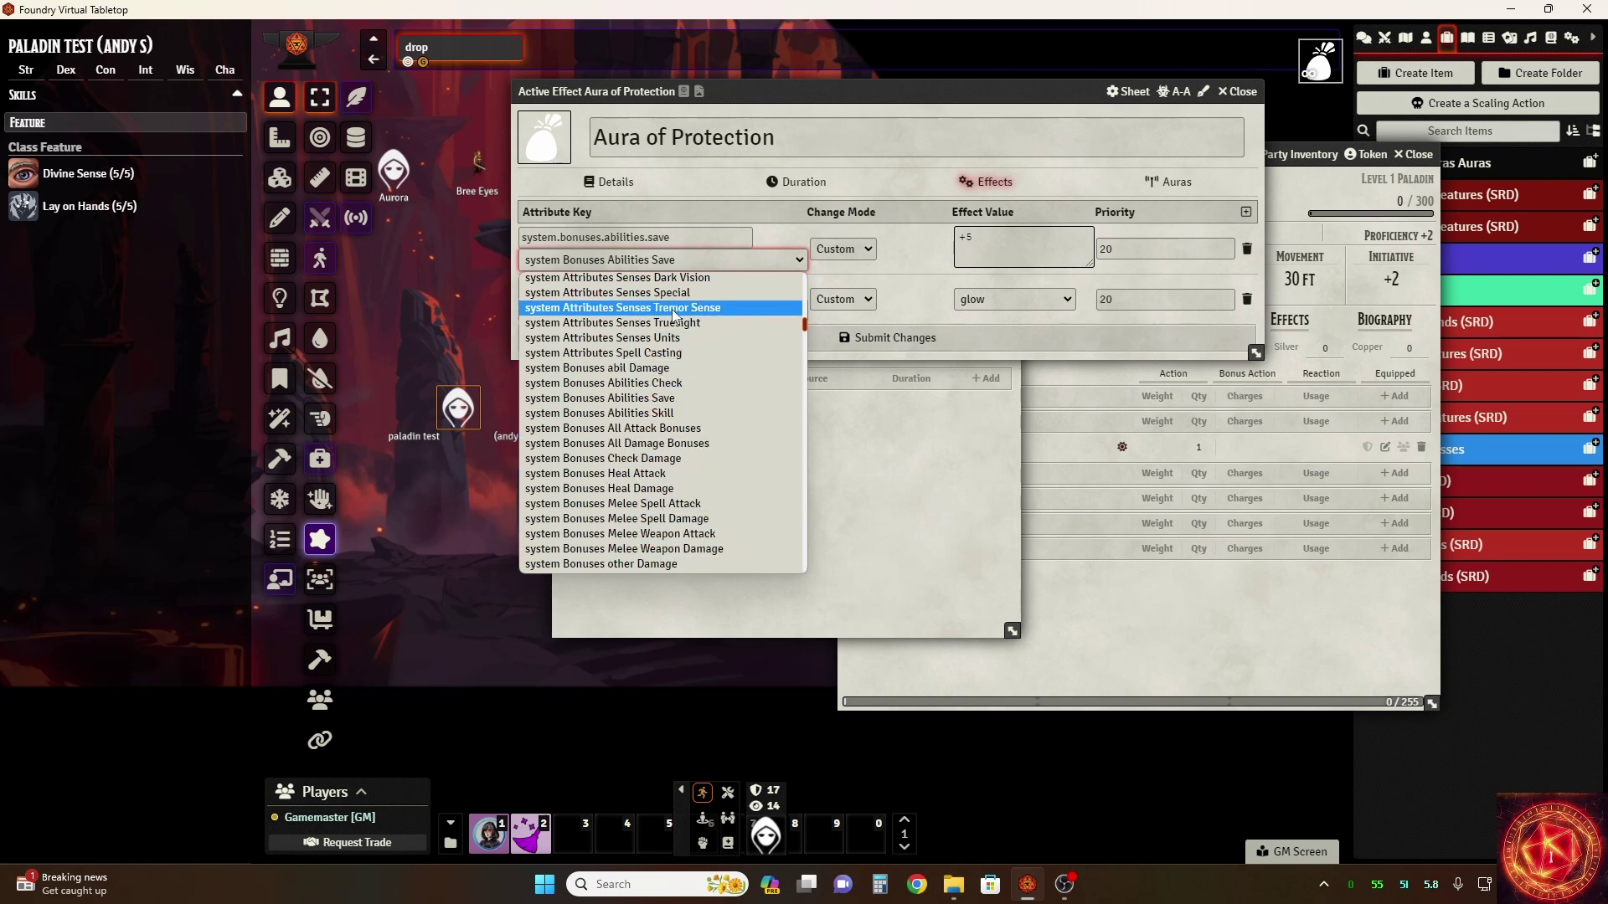
left_click(907, 246)
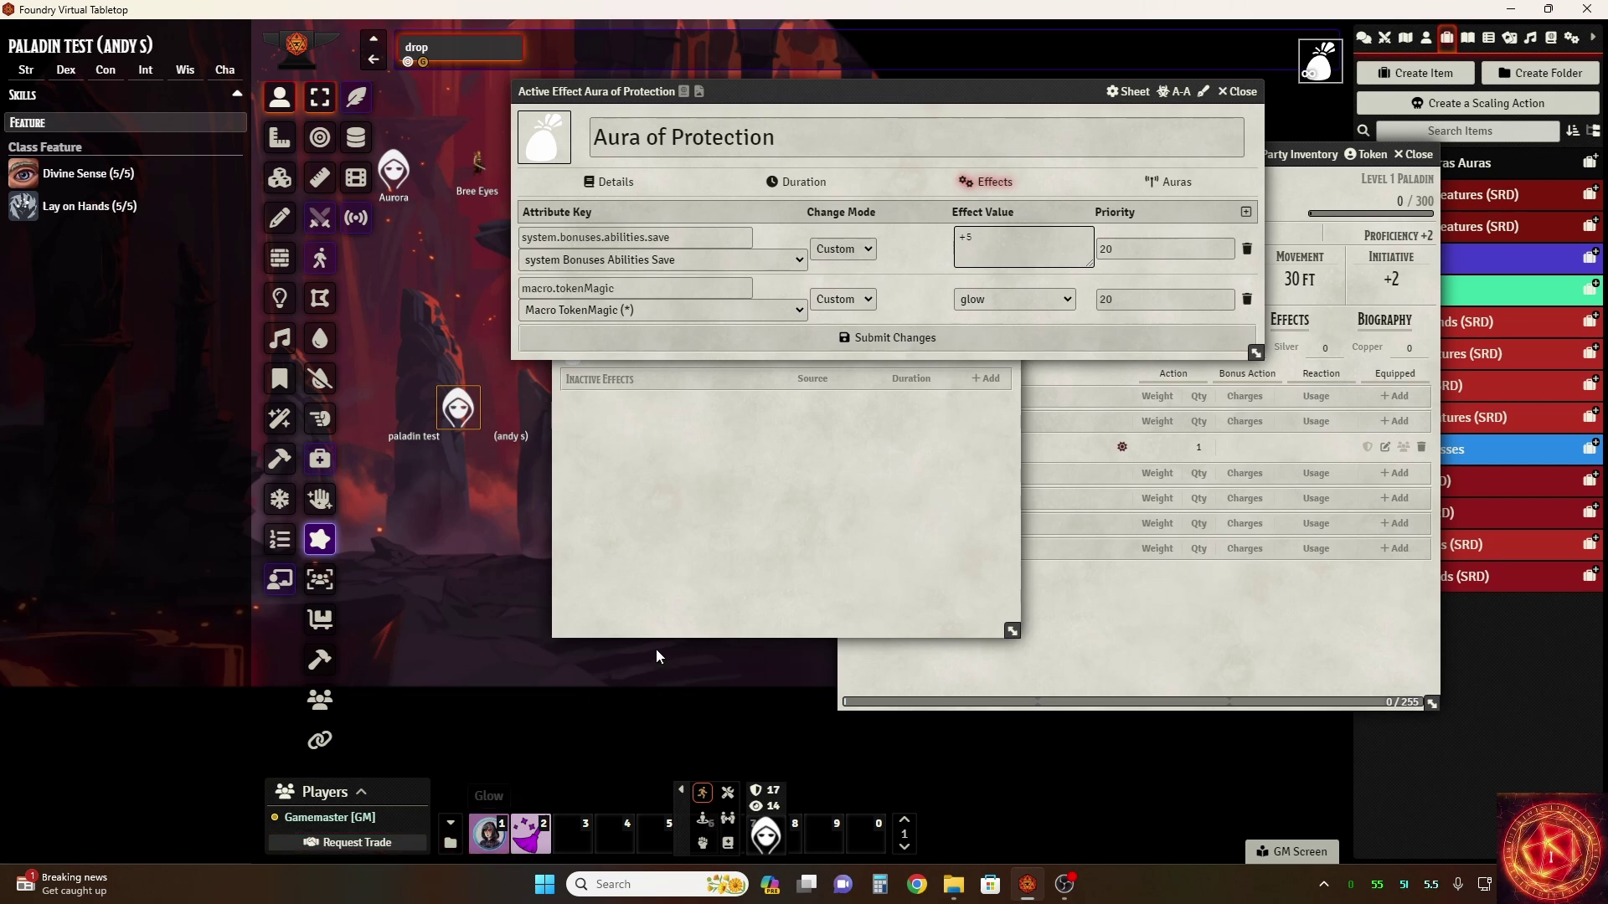
Examine the macro attribute keys, change modes and TokenMagic filter values available for the Aura of Protection's glow macro
left_click(723, 310)
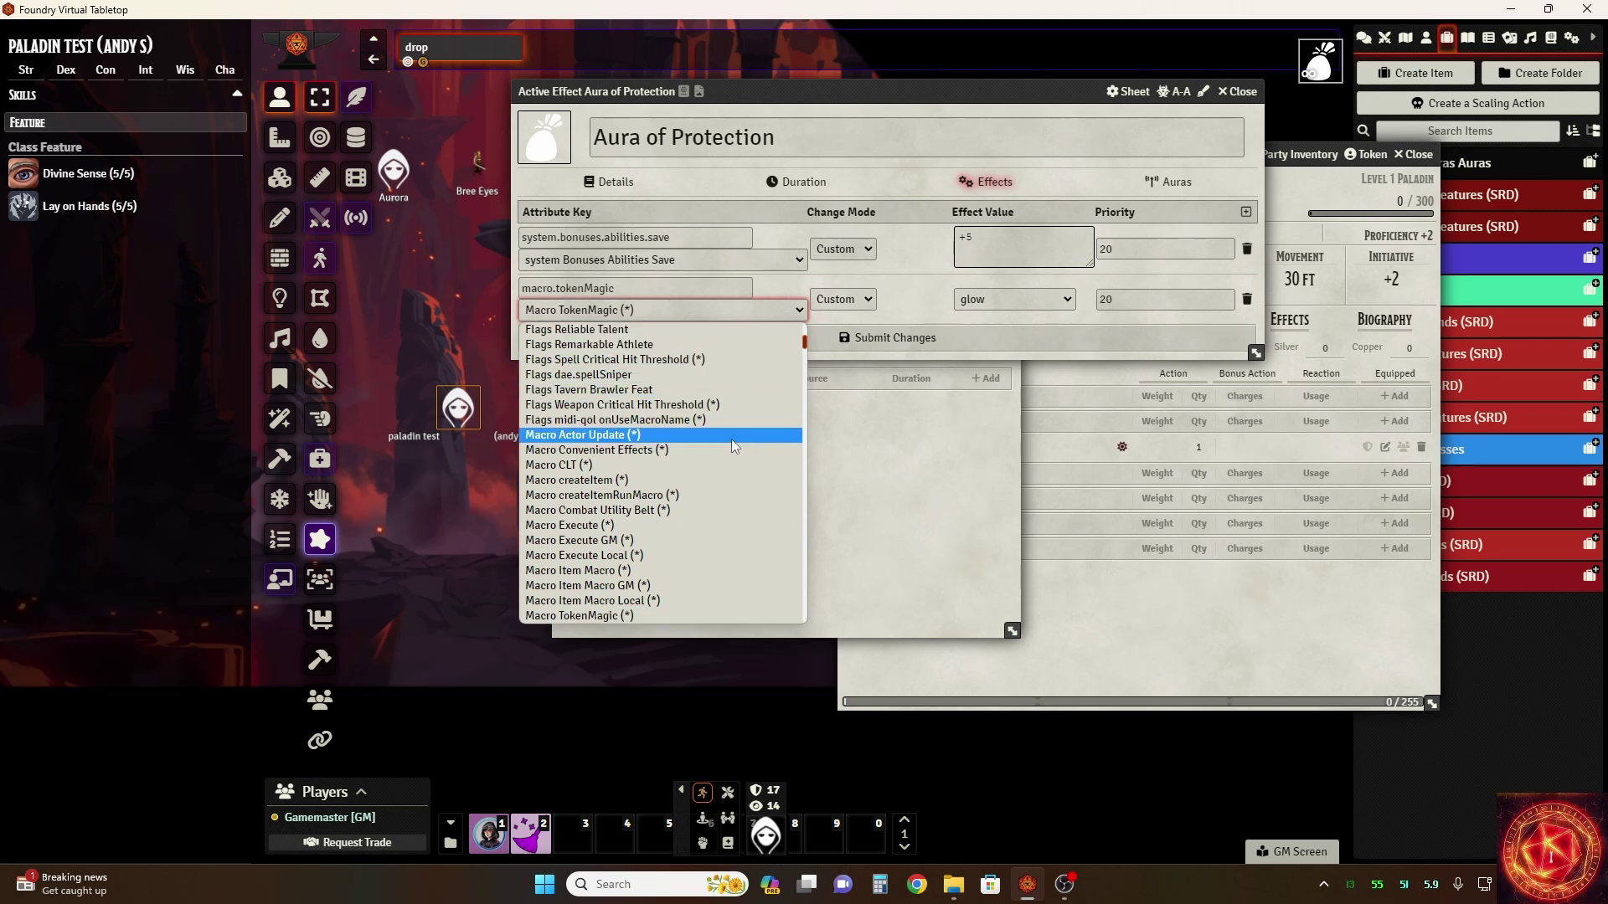
scroll(603, 615, "down", 2)
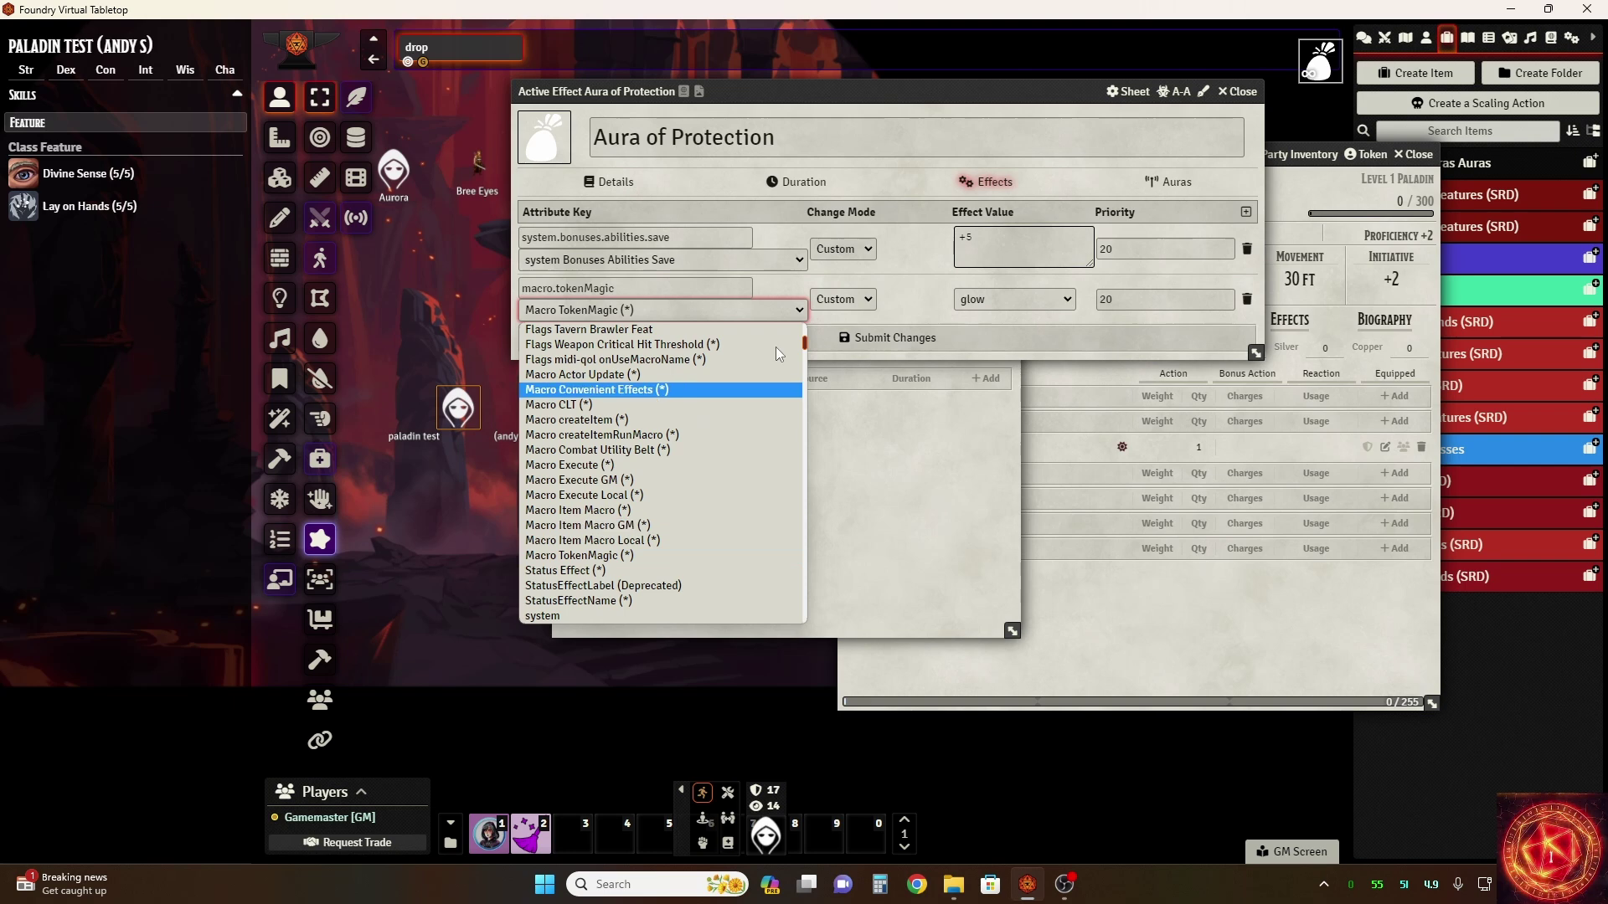
left_click(916, 292)
left_click(857, 299)
left_click(906, 308)
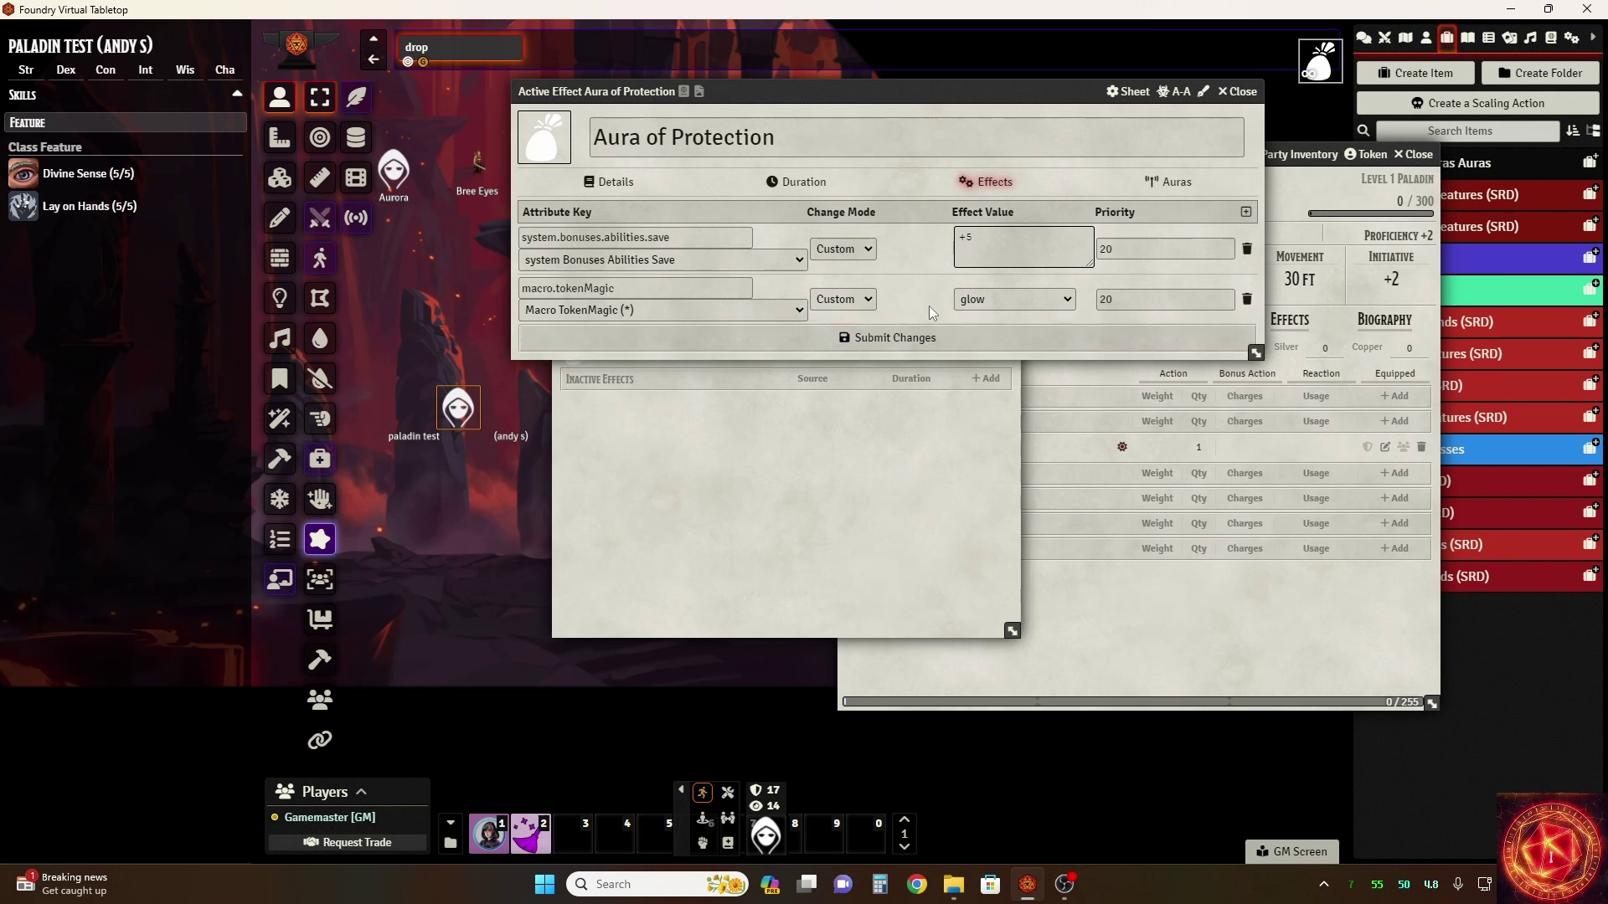
left_click(1032, 304)
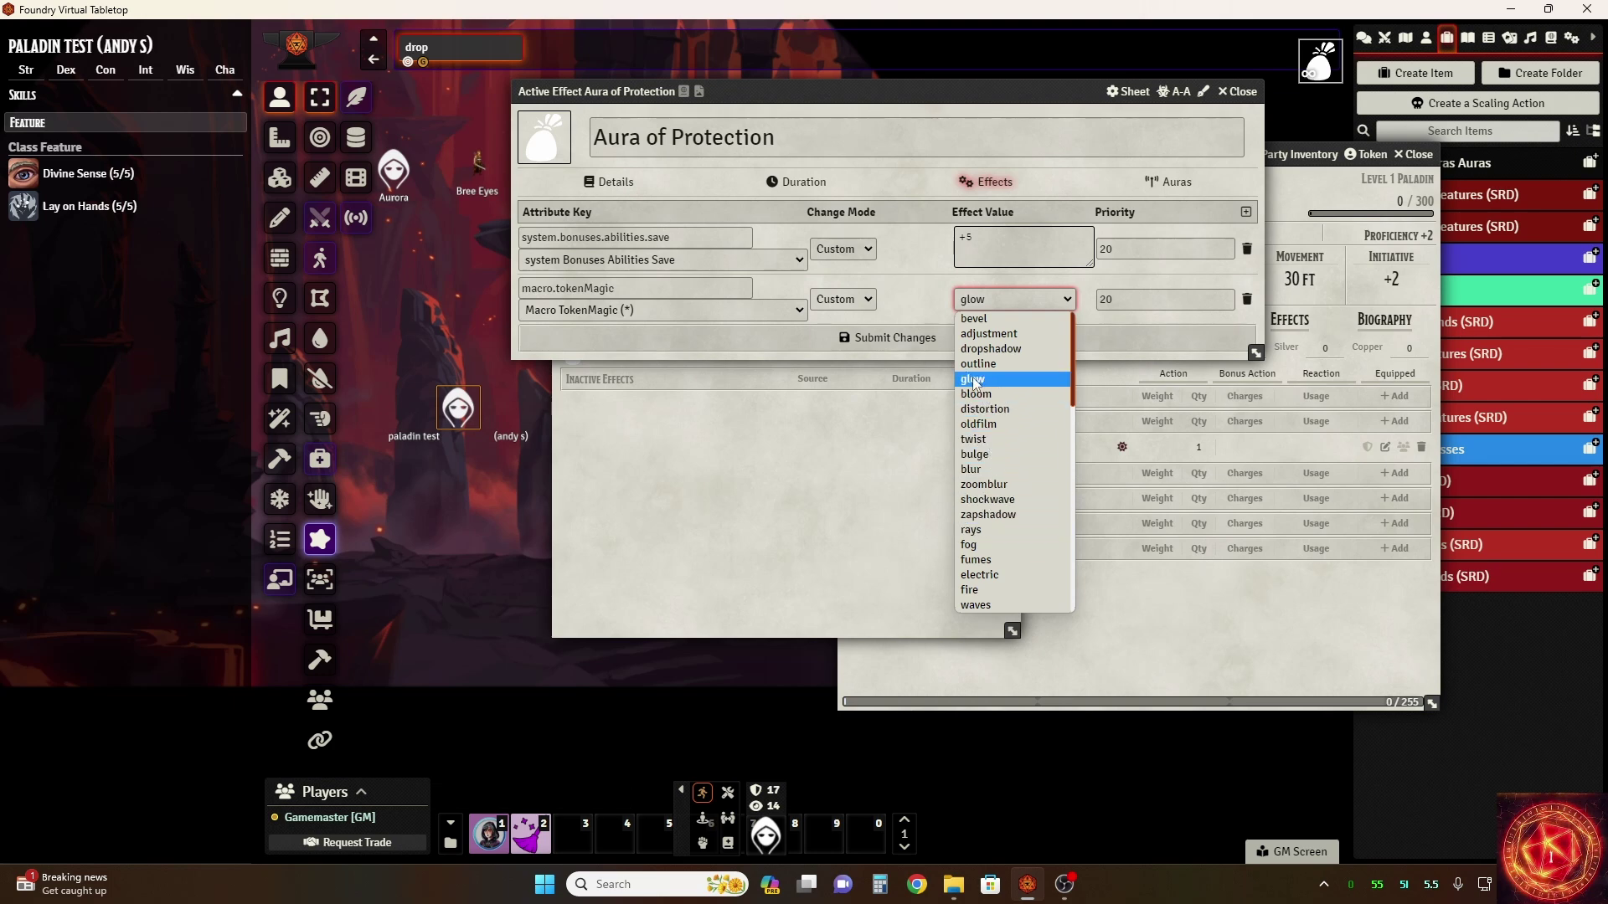
left_click(920, 289)
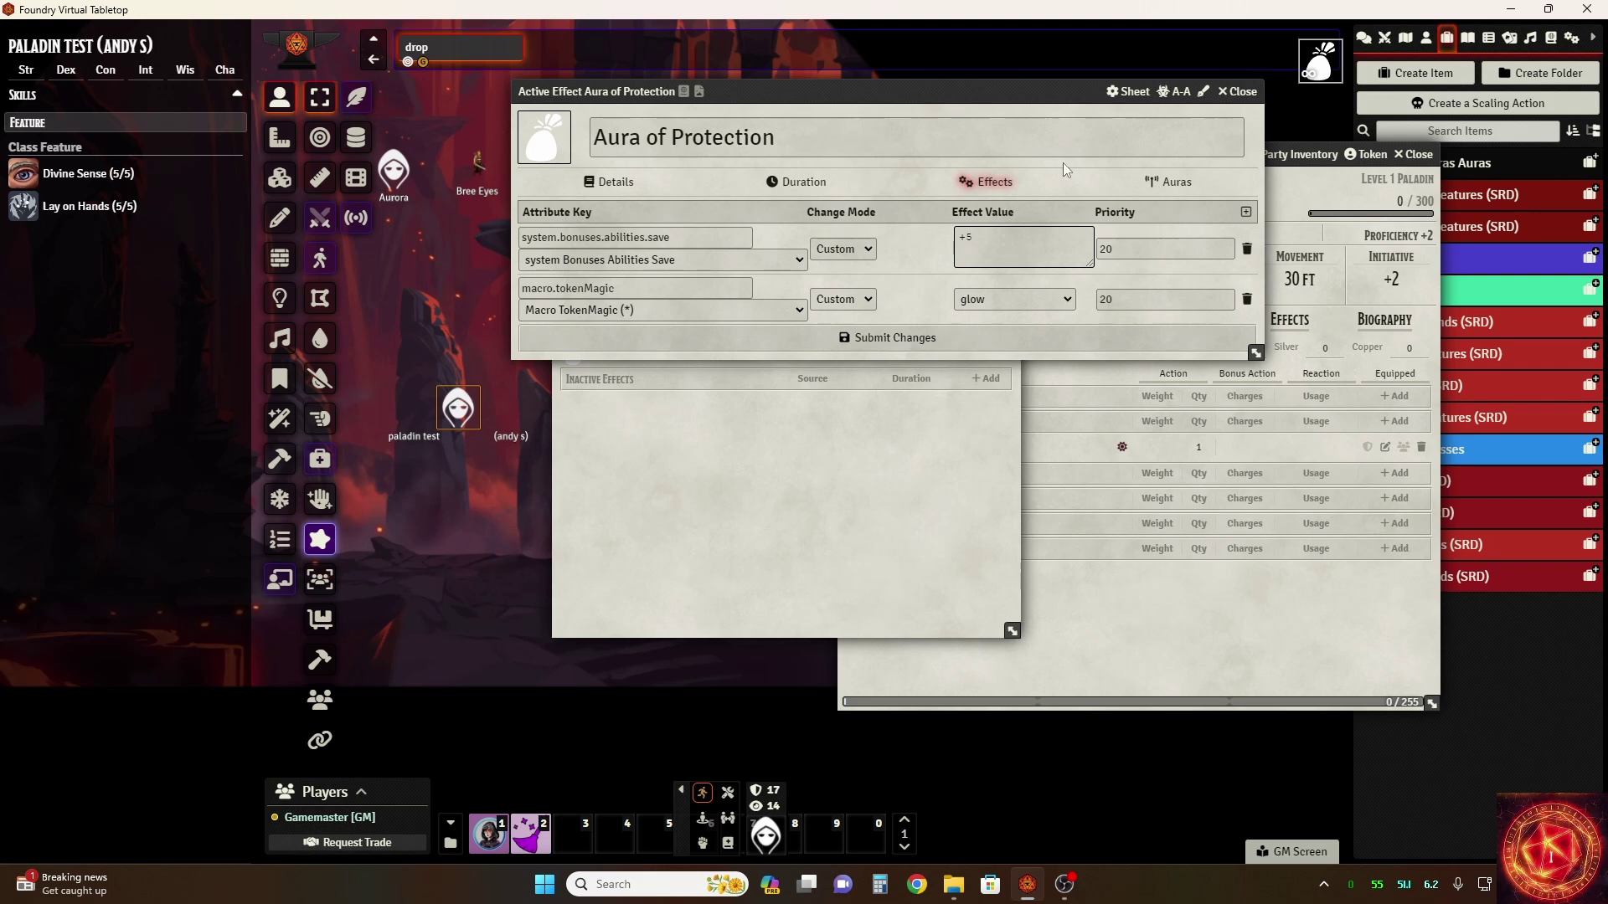
Review the Aura of Protection's aura settings, reopening the effect for editing, and examine the available aura targets
left_click(1179, 186)
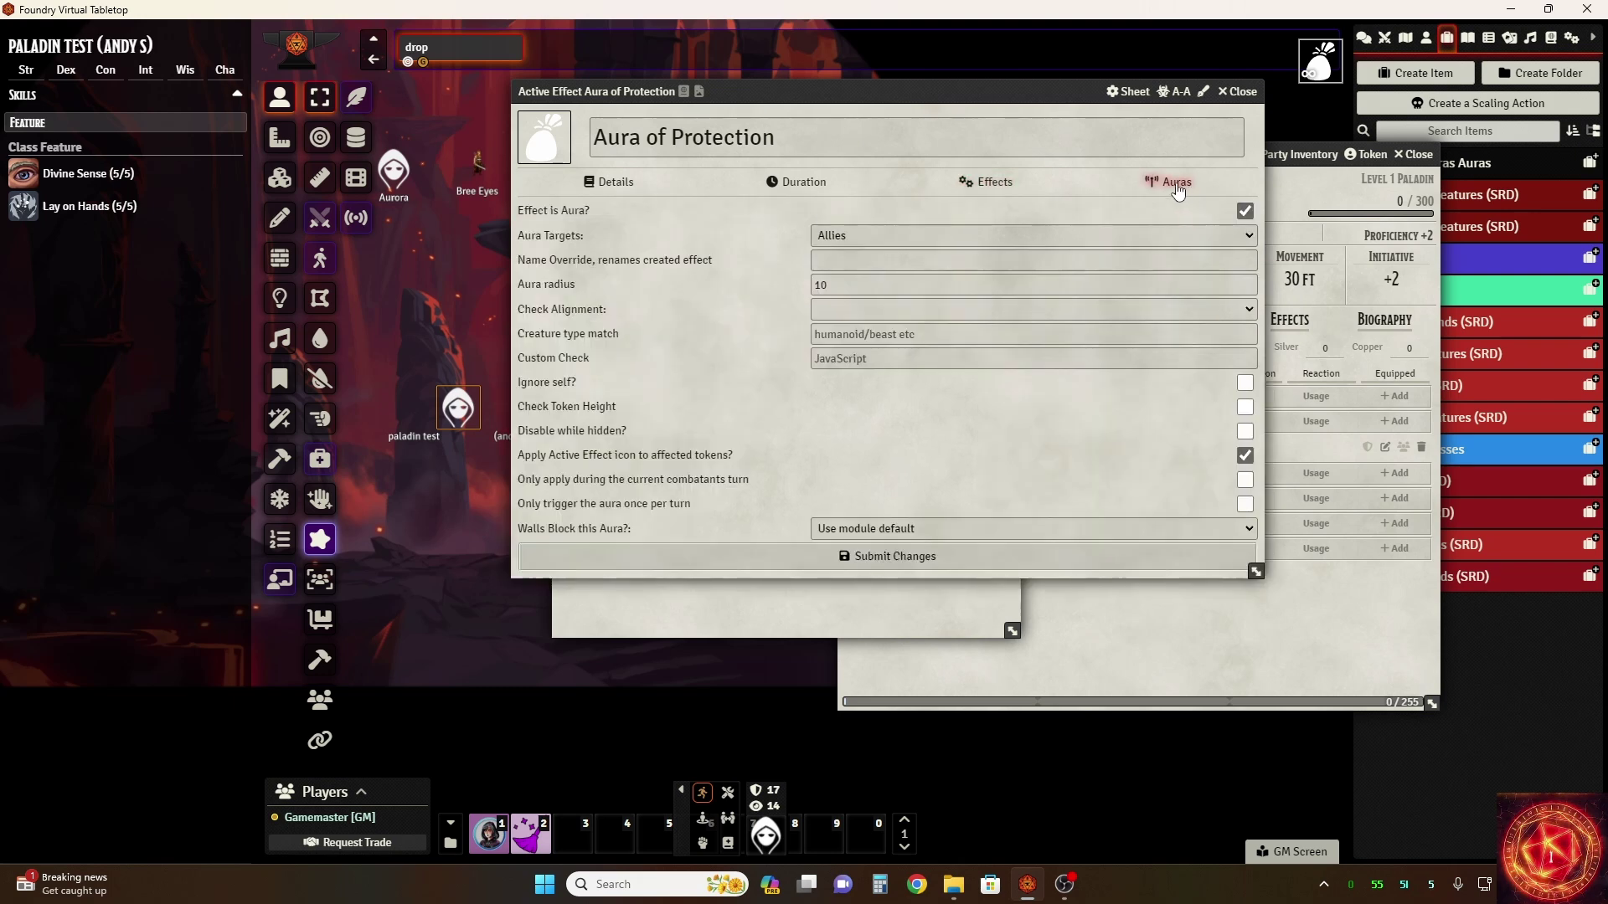
left_click(1246, 92)
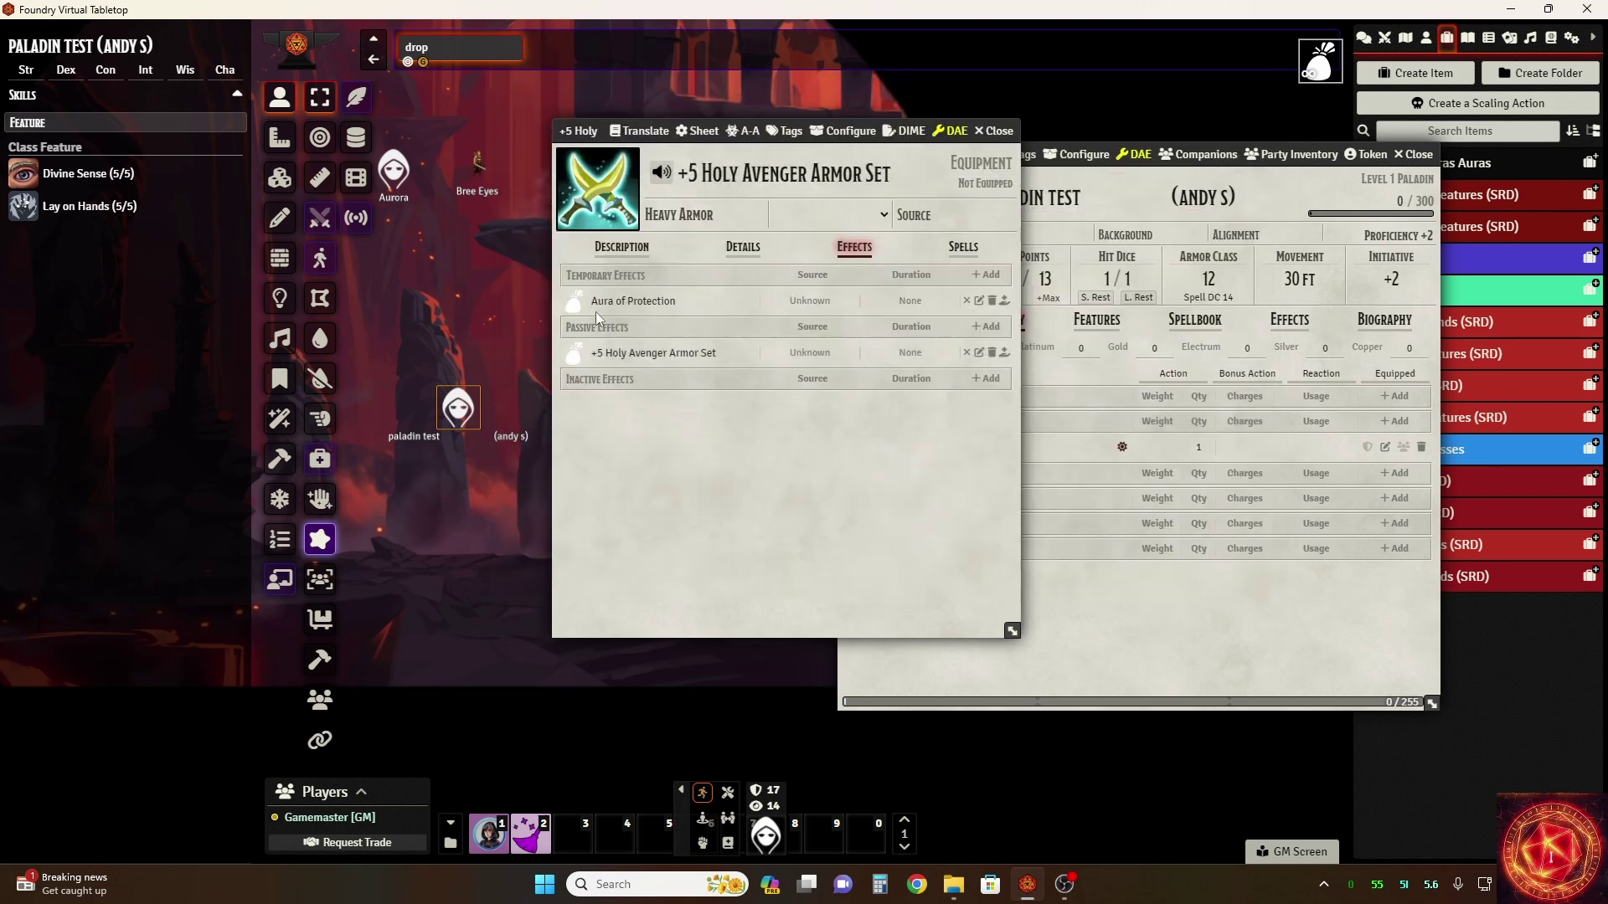
left_click(980, 303)
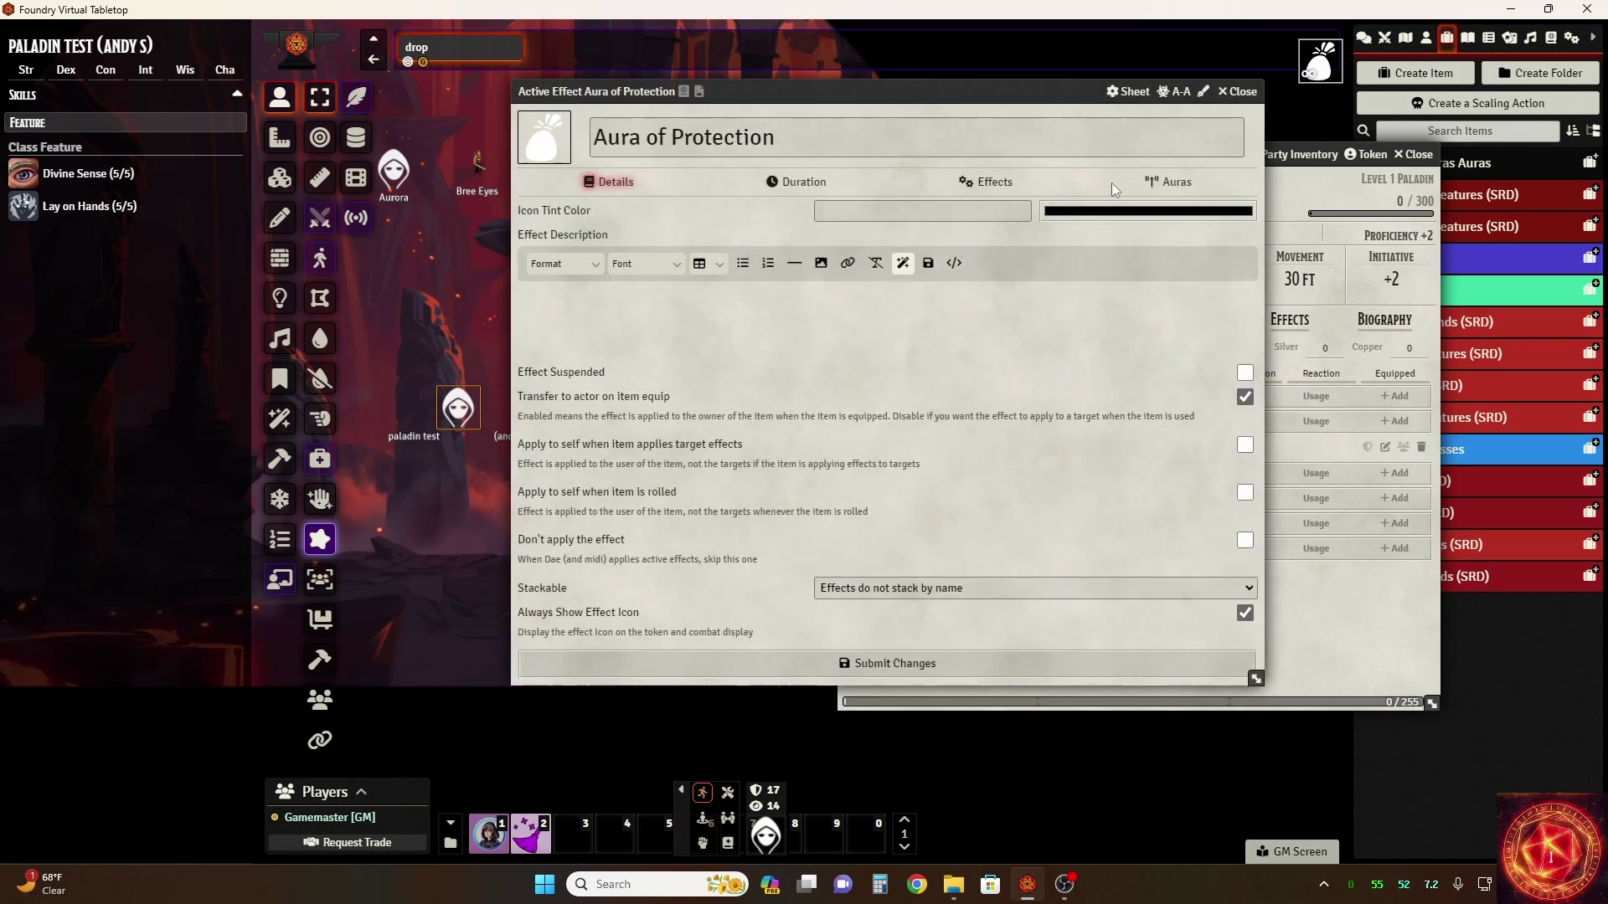
left_click(1170, 183)
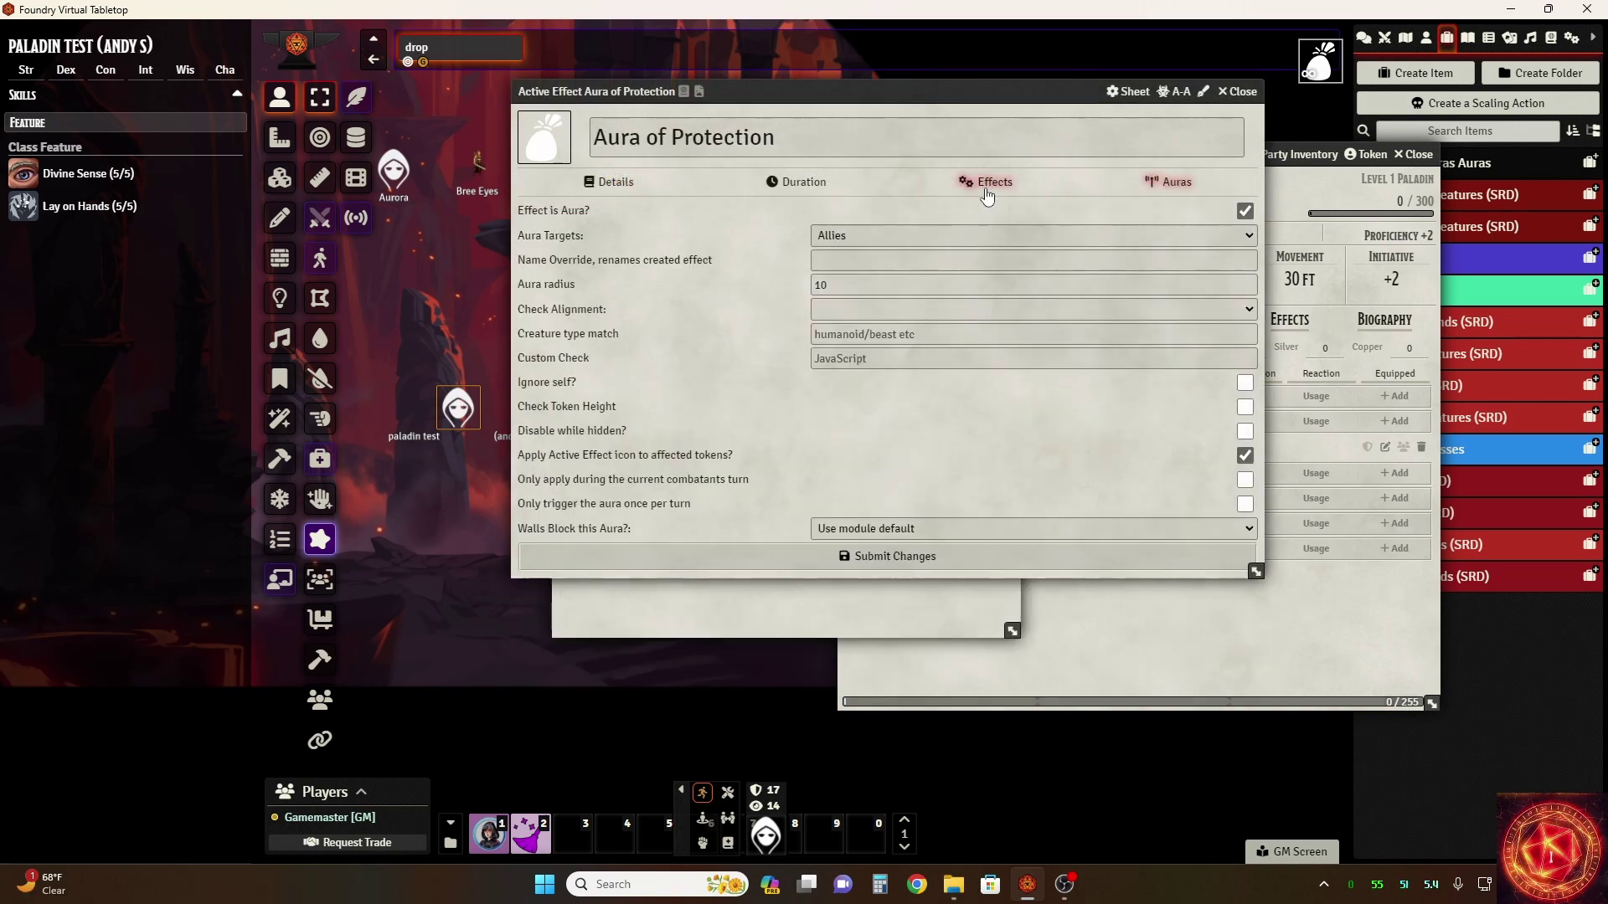
left_click(988, 186)
left_click(1150, 191)
left_click(881, 236)
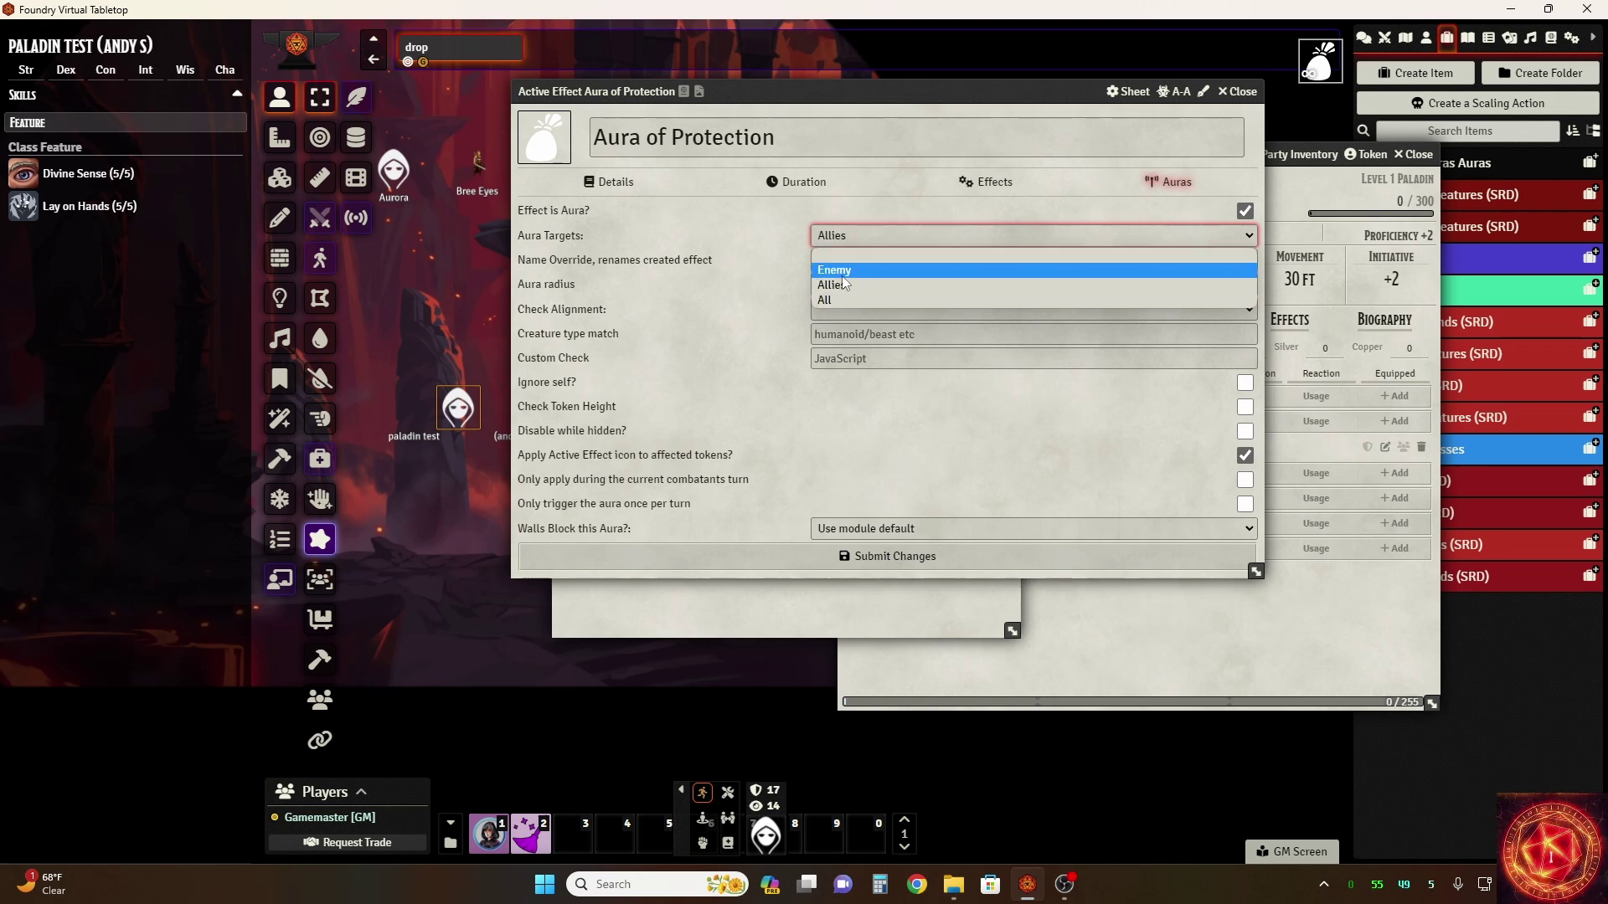
left_click(765, 241)
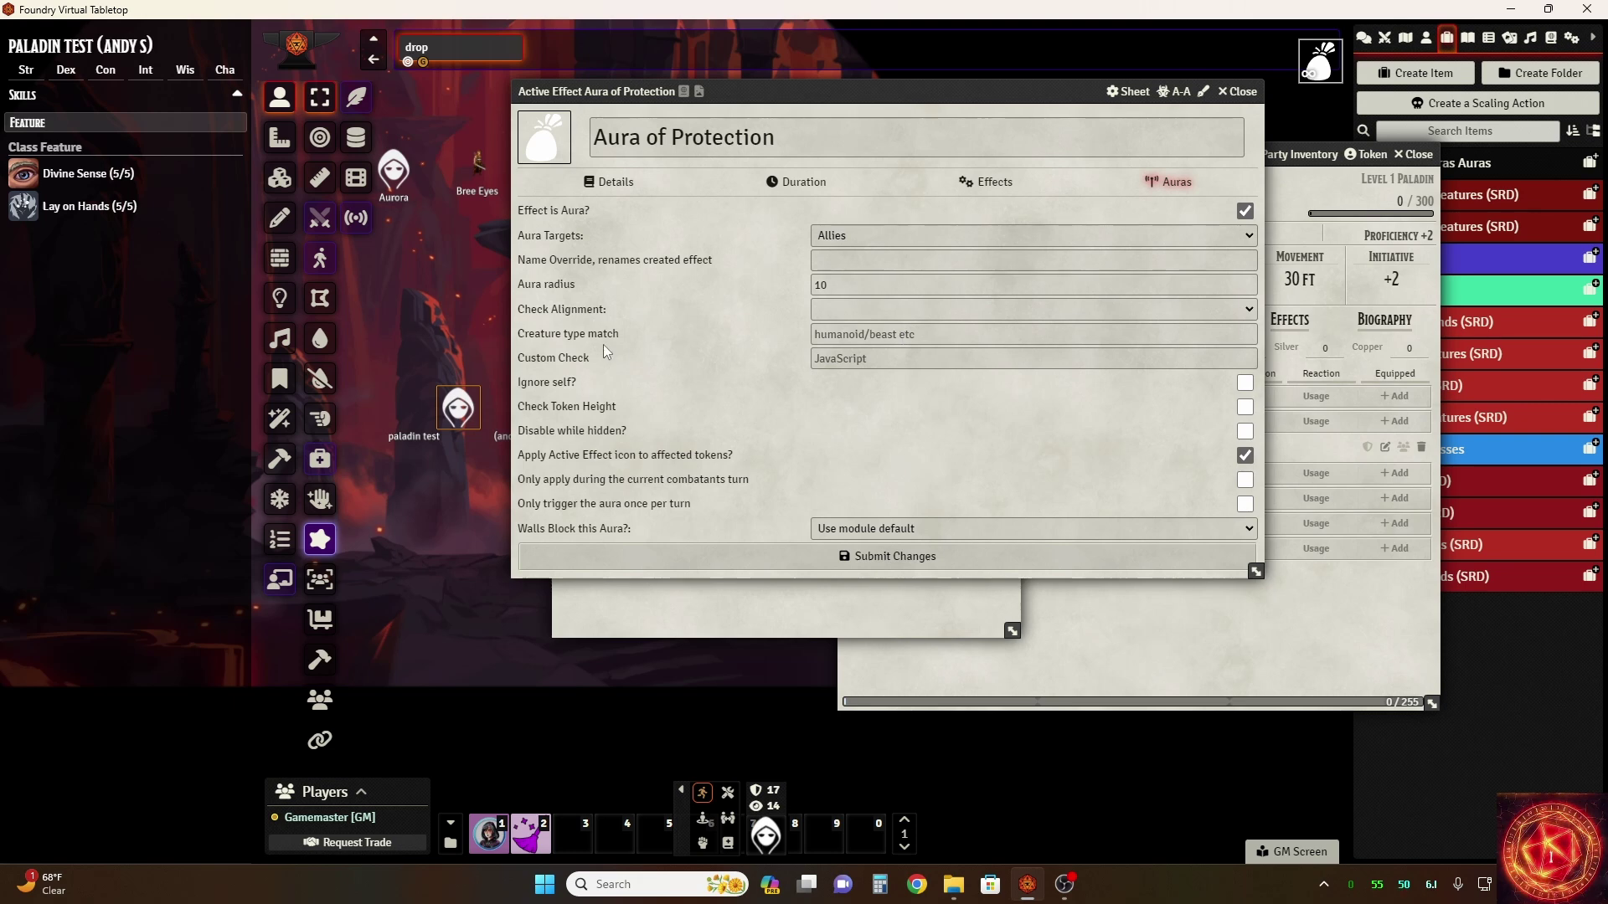
Examine the aura's creature type match and wall-blocking options, reselect the paladin test token and close the effect
left_click(825, 335)
left_click(894, 433)
left_click_drag(389, 273, 479, 278)
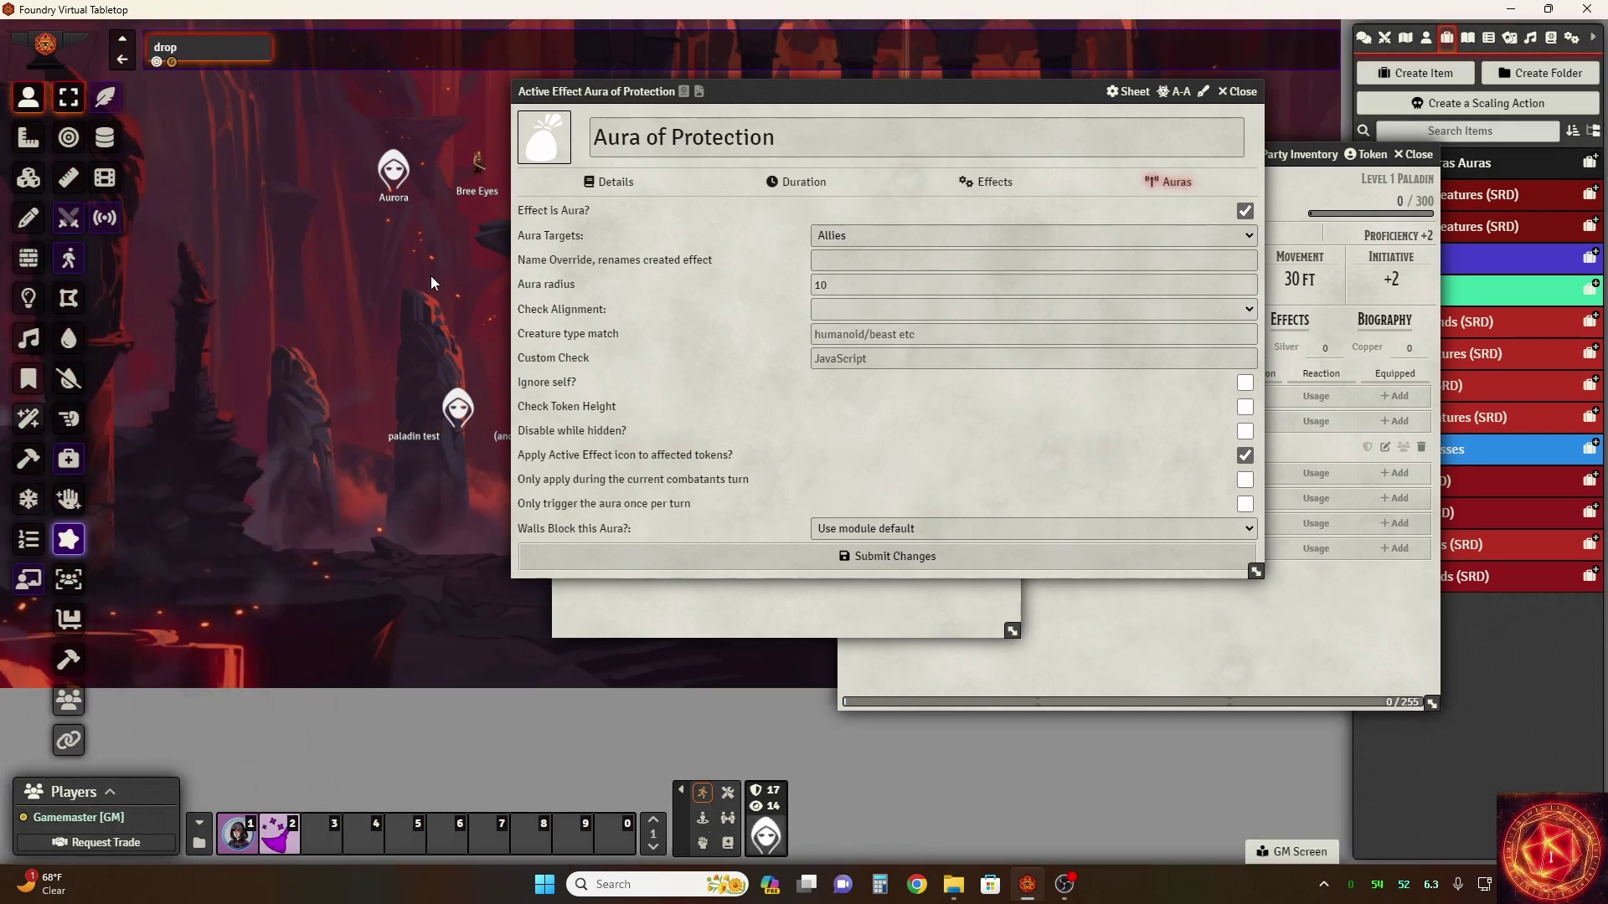
left_click(458, 408)
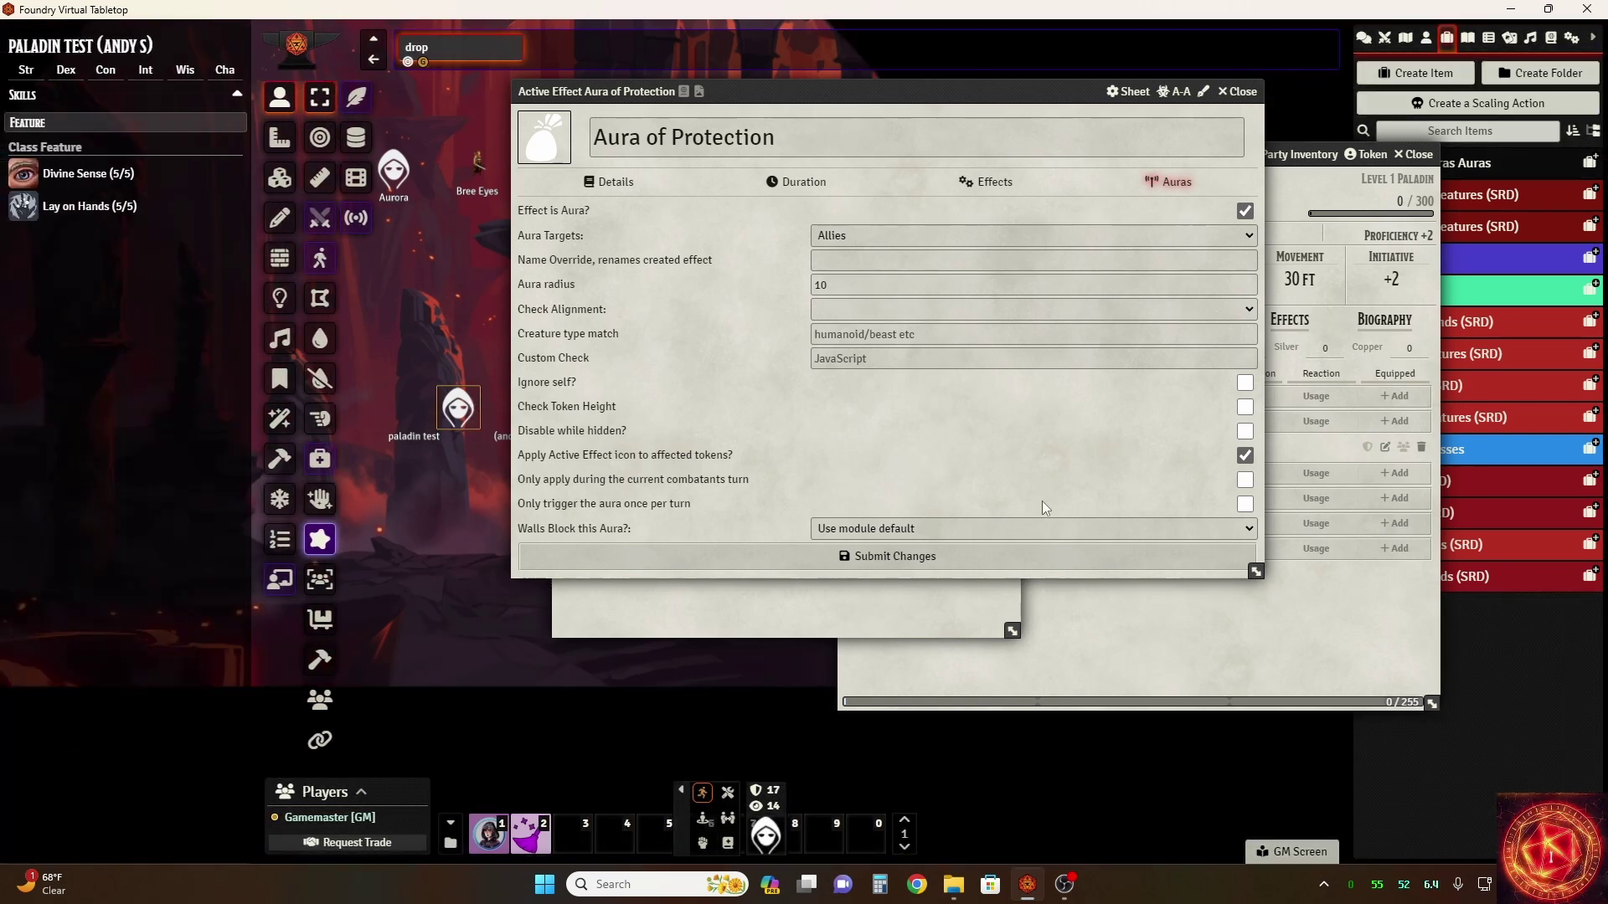
left_click(1028, 532)
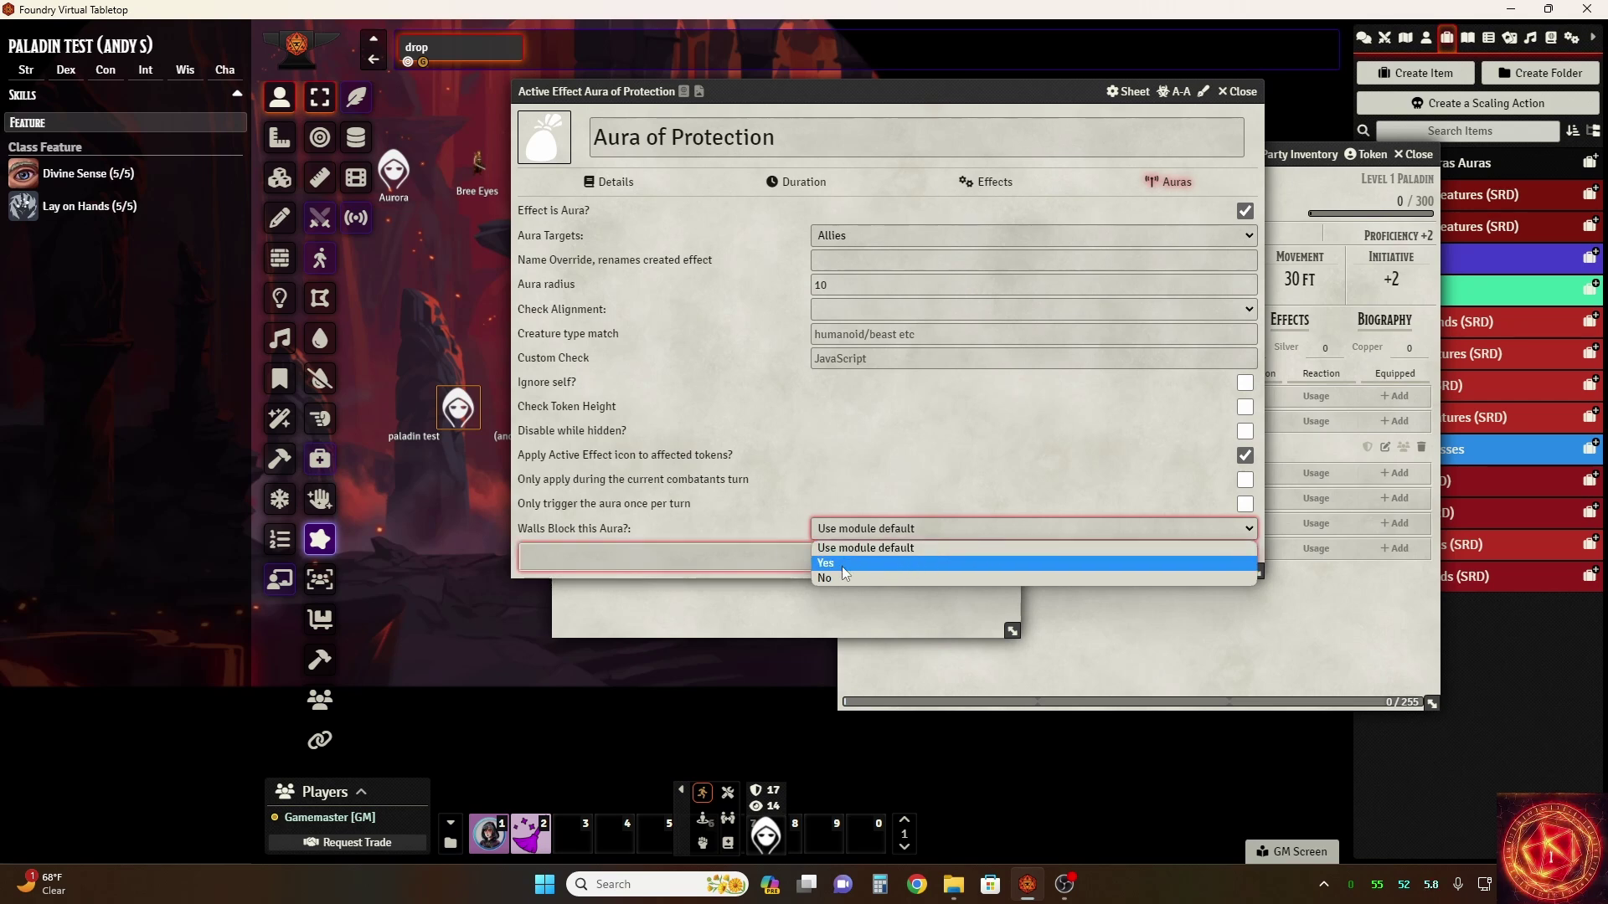
left_click(807, 469)
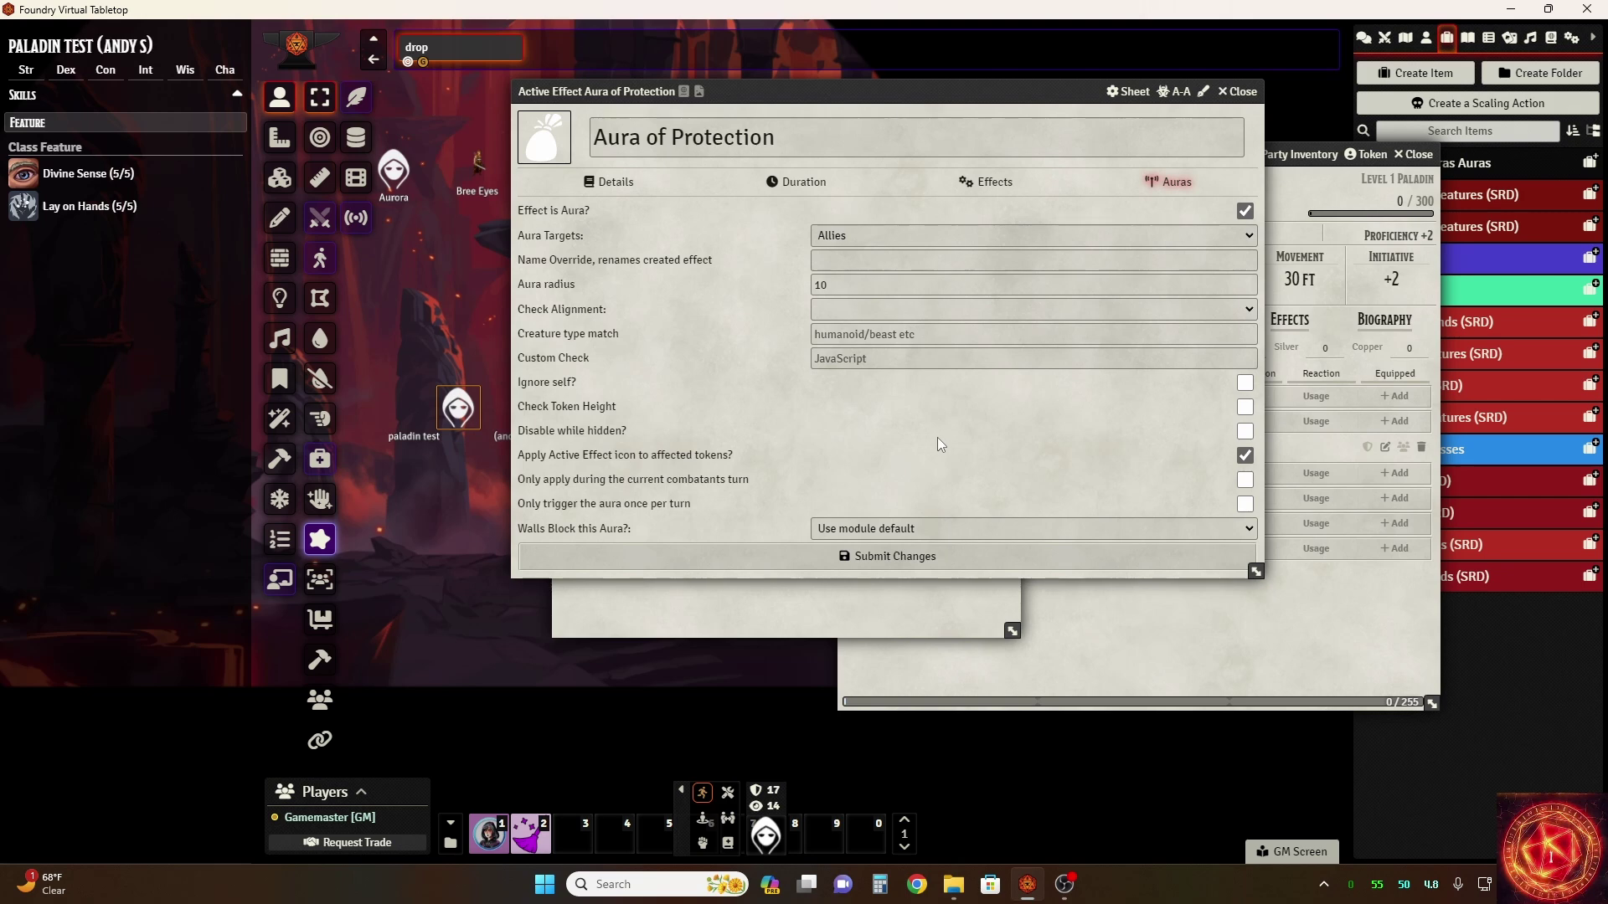
left_click(1237, 91)
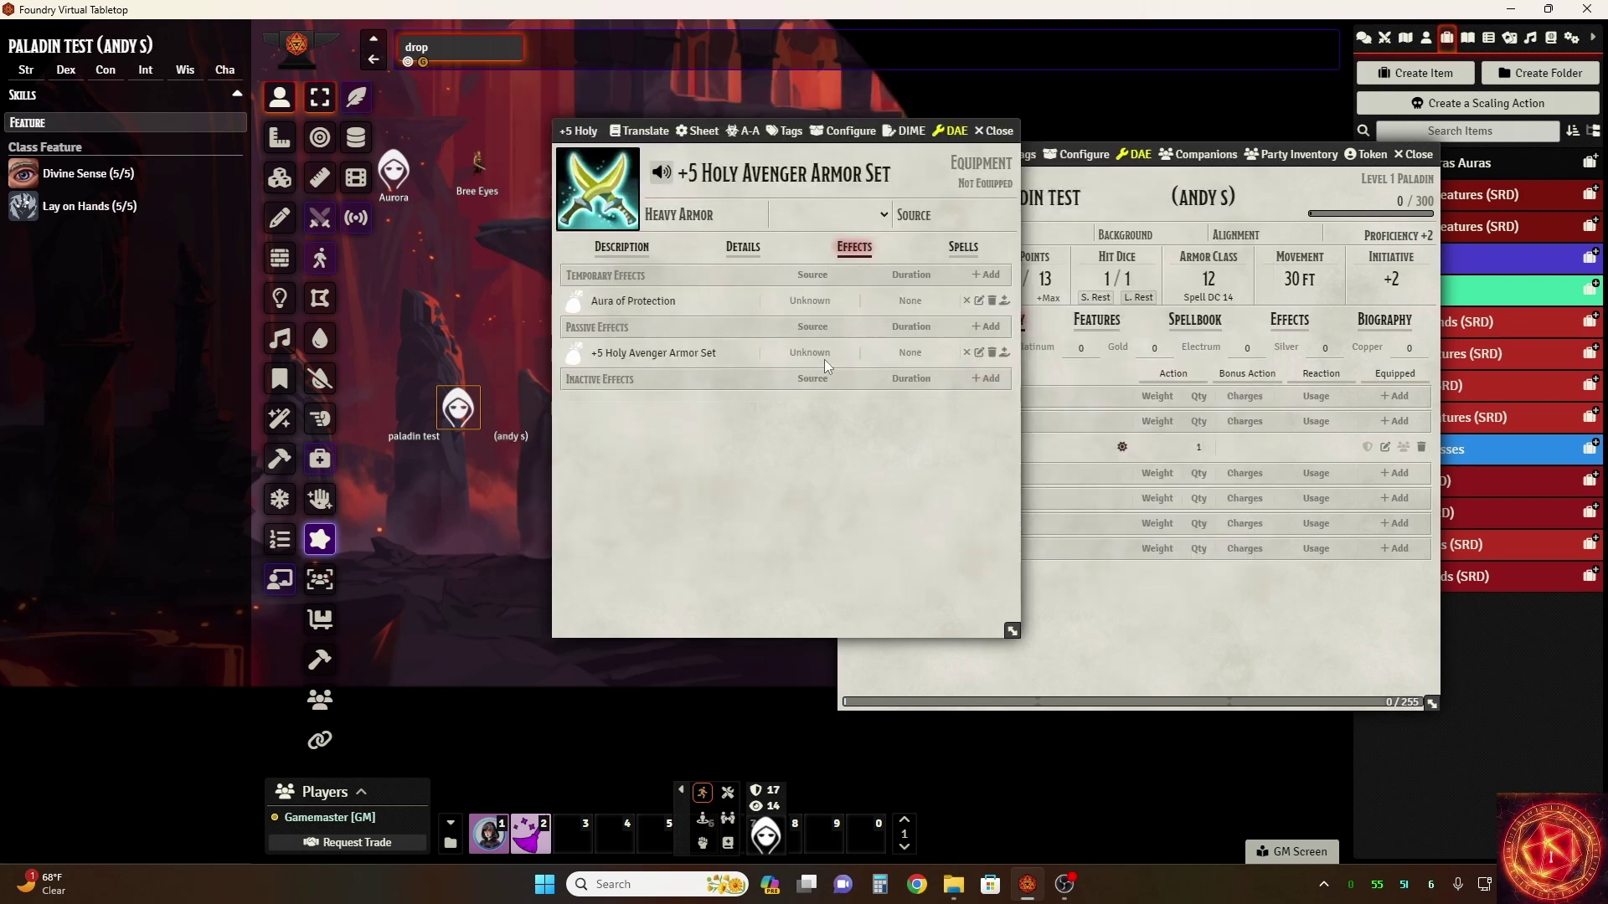
Check the spells and effects of the +5 Holy Avenger Armor Set and close its item sheet
left_click(963, 252)
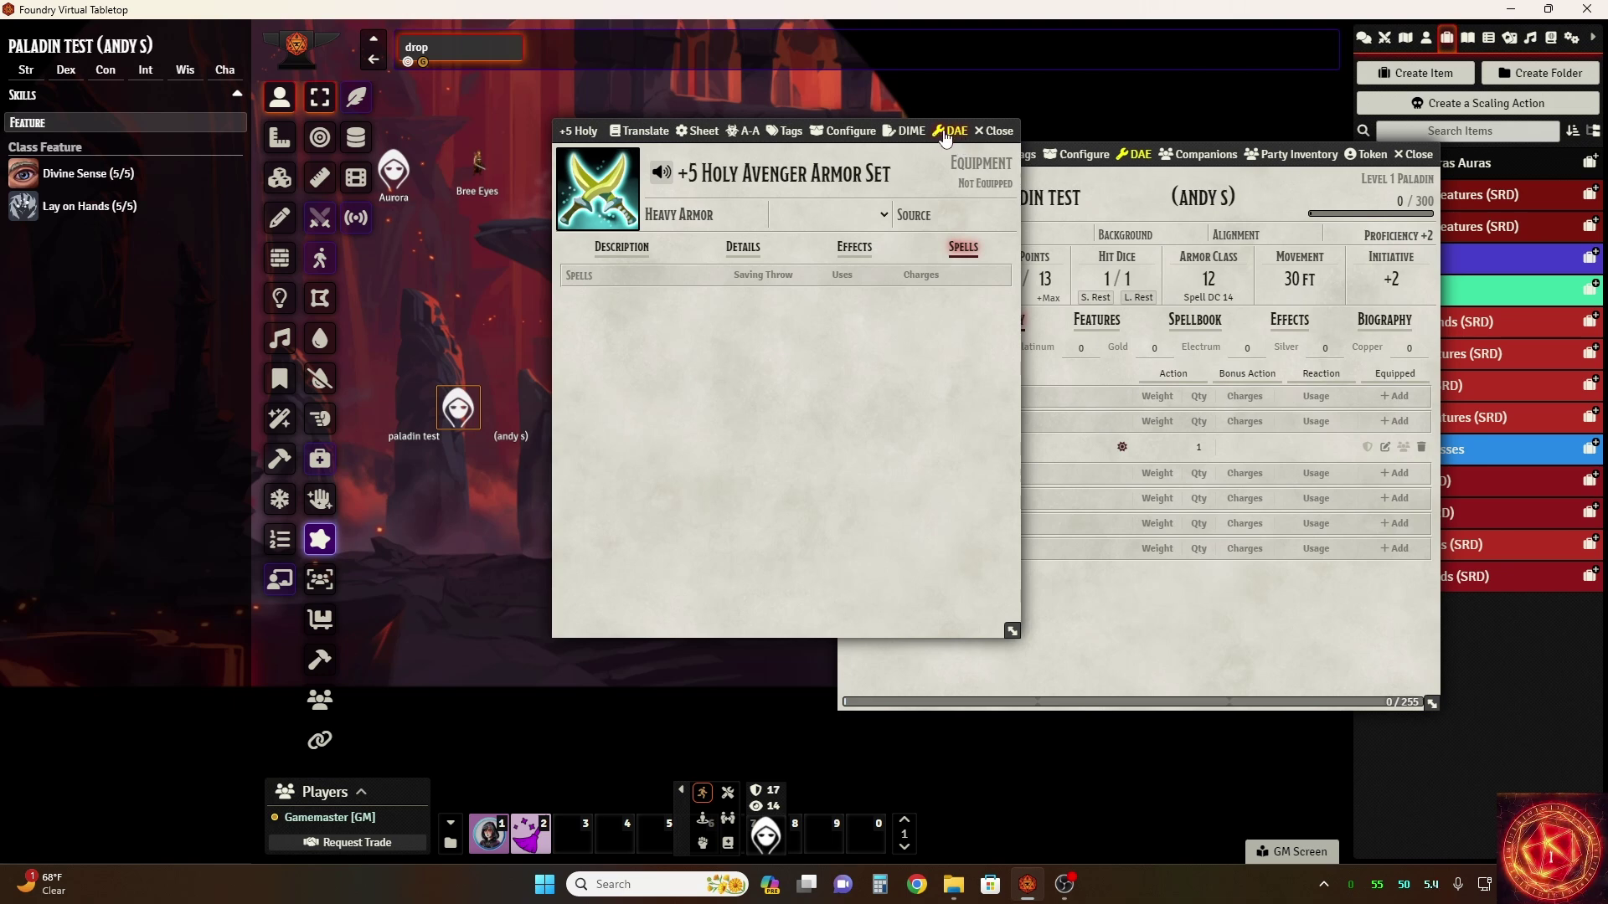
left_click(845, 251)
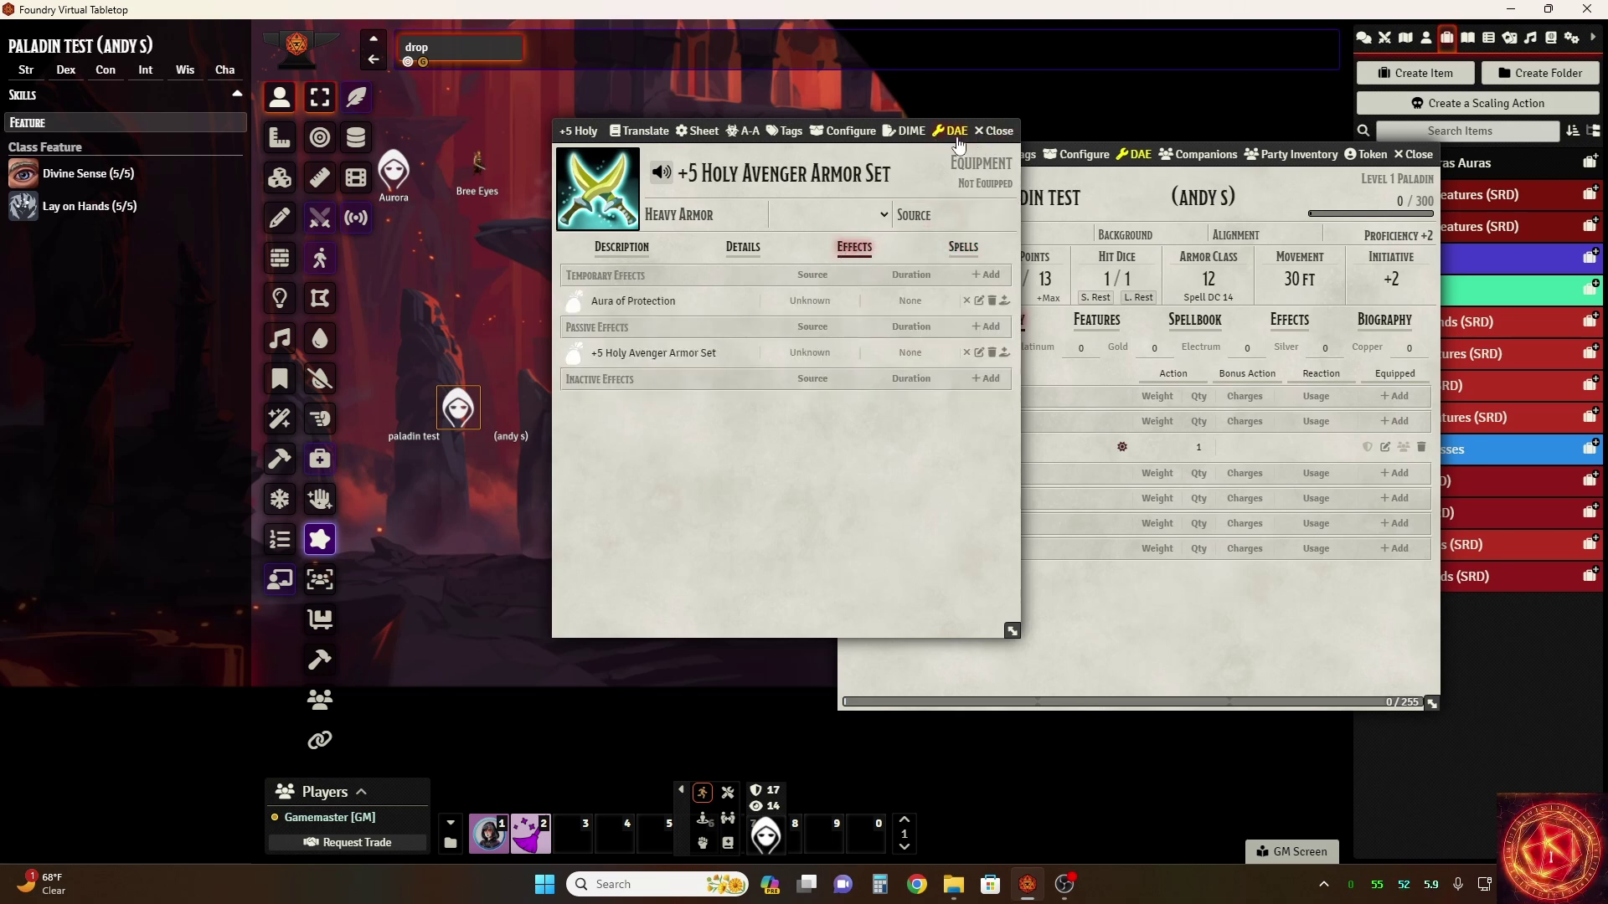
left_click(994, 131)
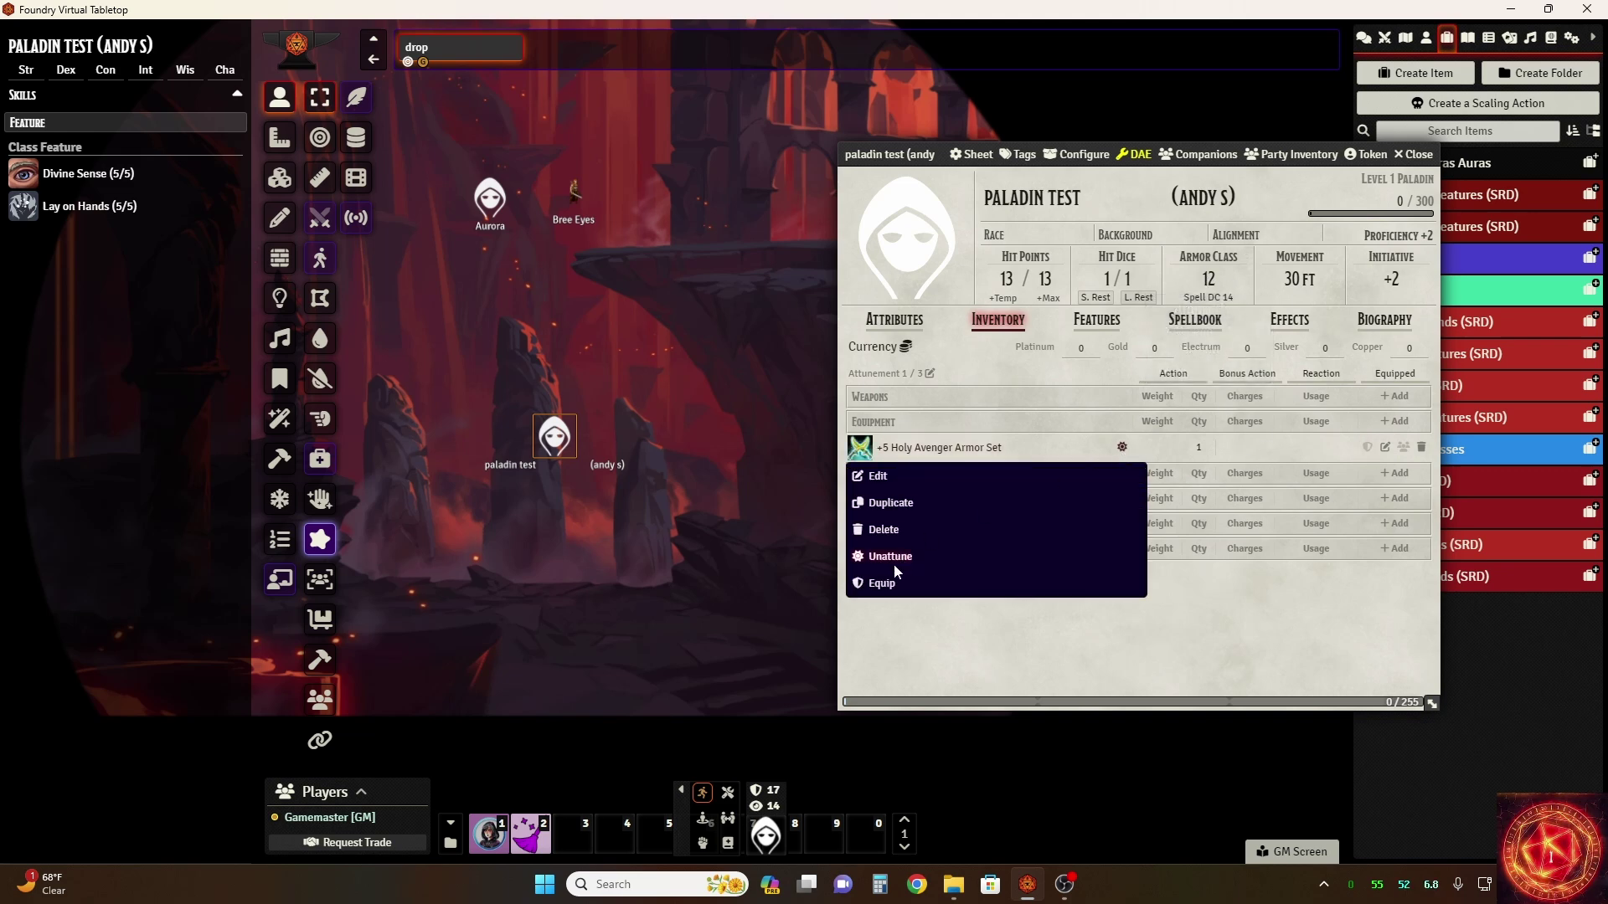
Equip the +5 Holy Avenger Armor Set, examining the armor class breakdown before and after, and view the character's saving throws
left_click(1273, 449)
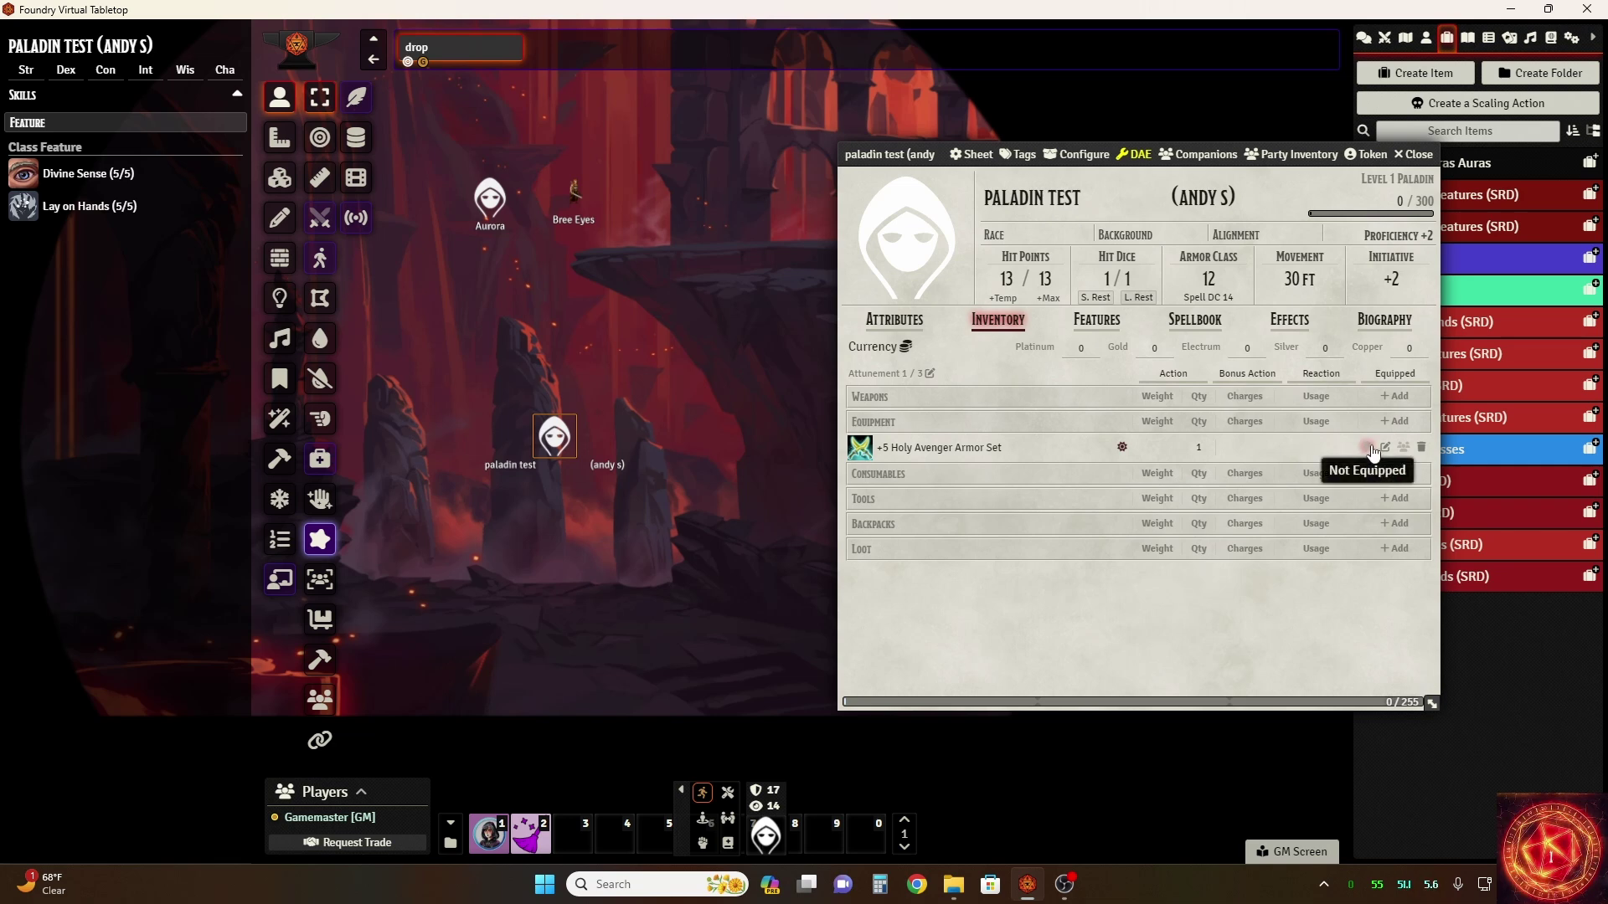
mouse_move(1216, 285)
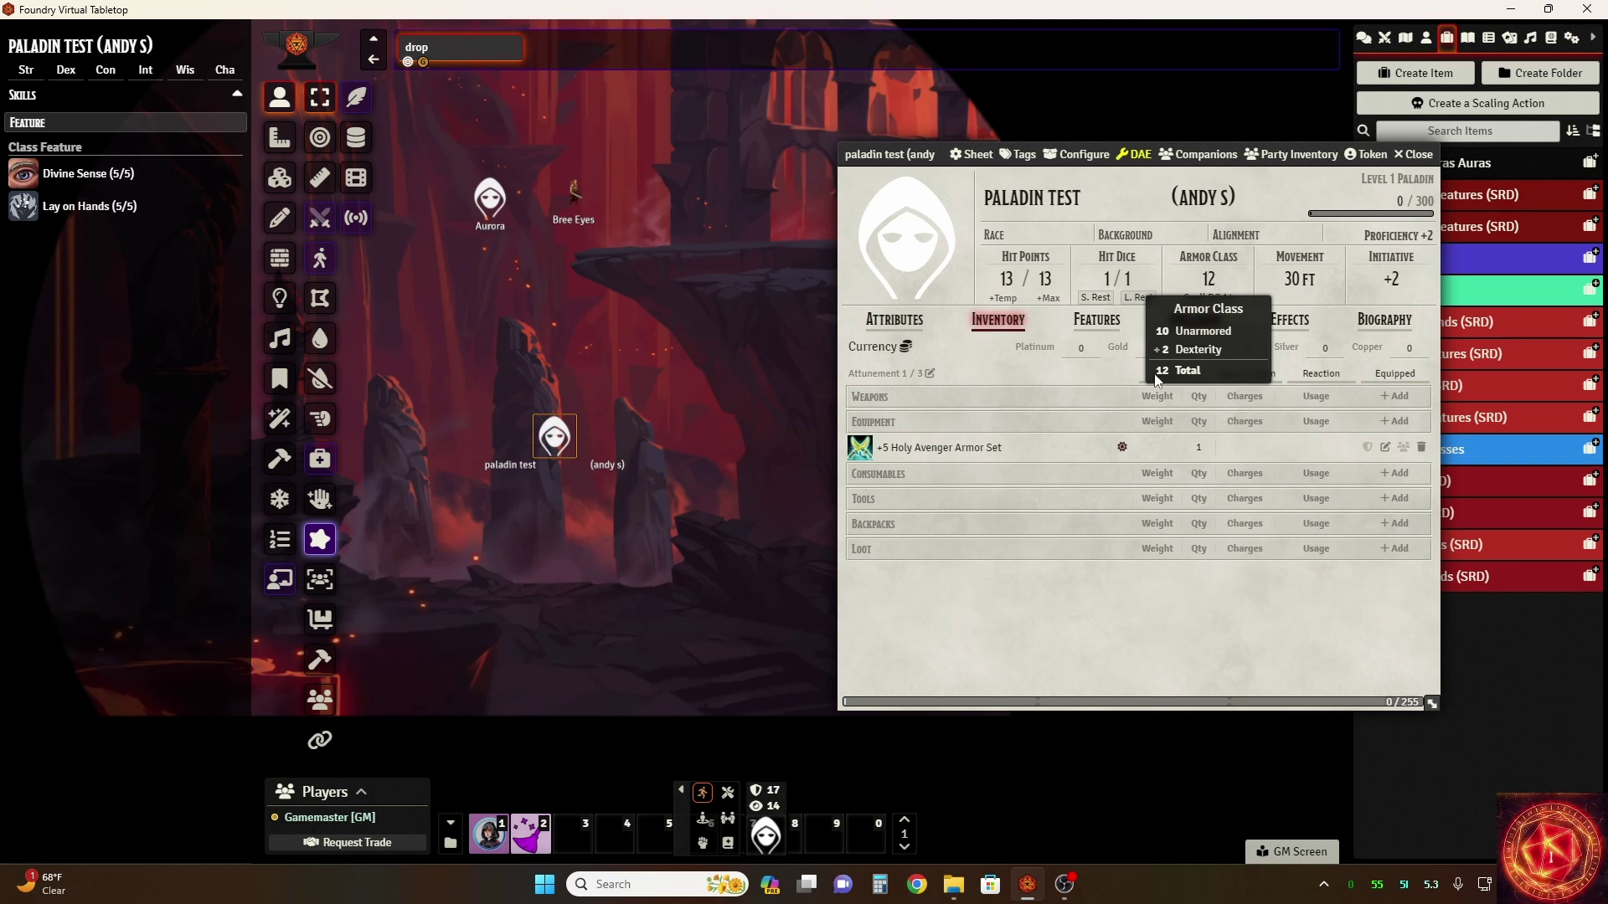
left_click(1368, 448)
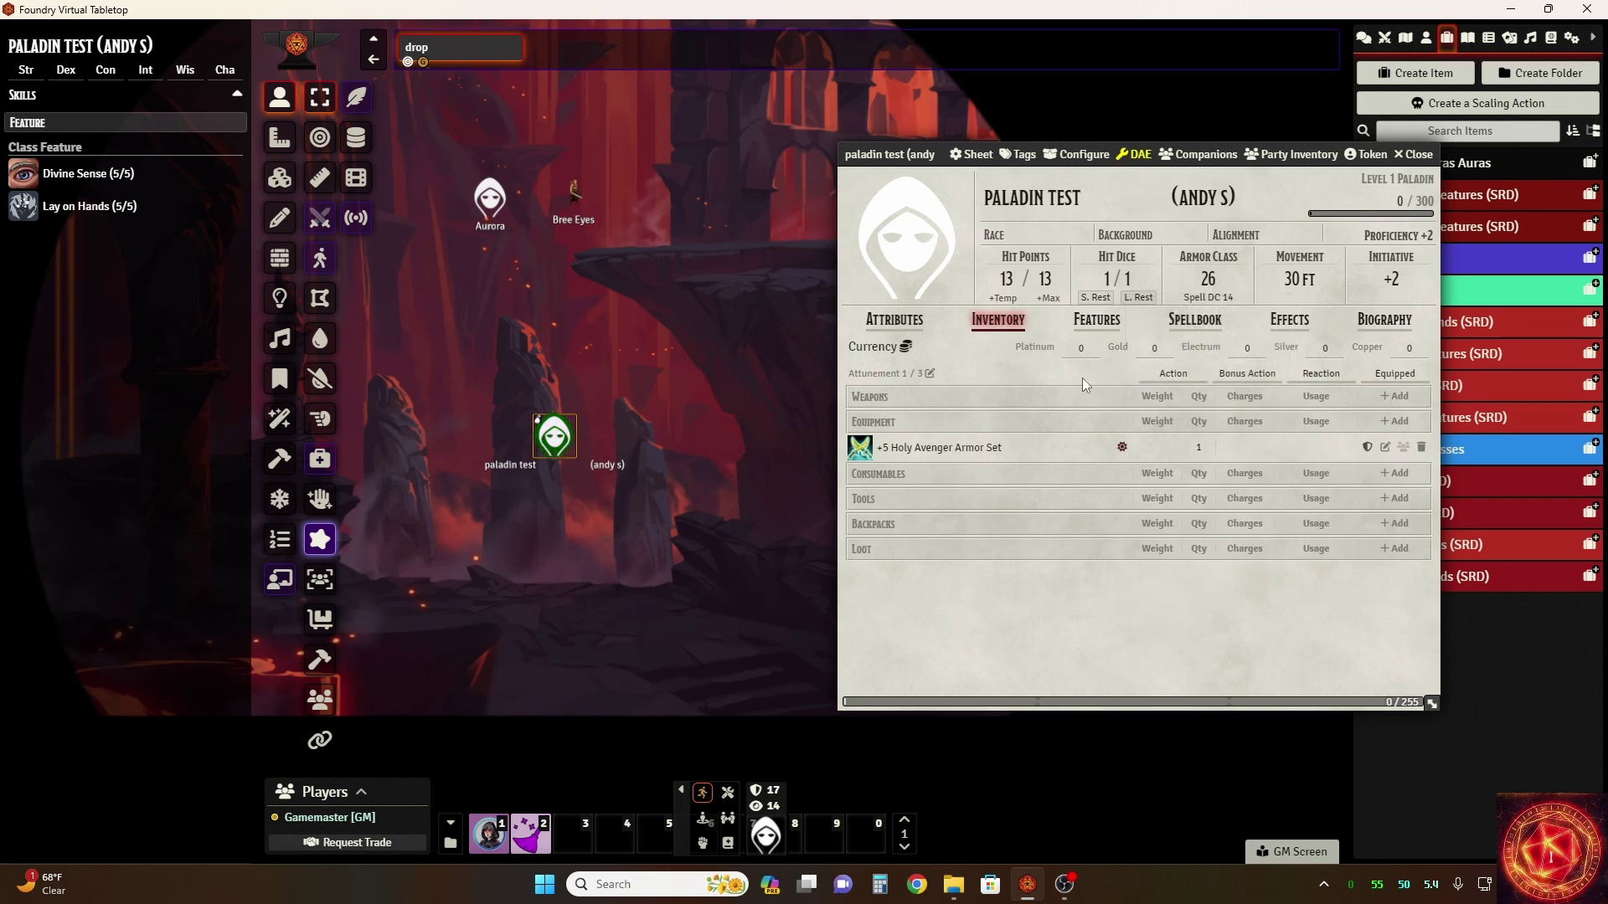
mouse_move(1222, 268)
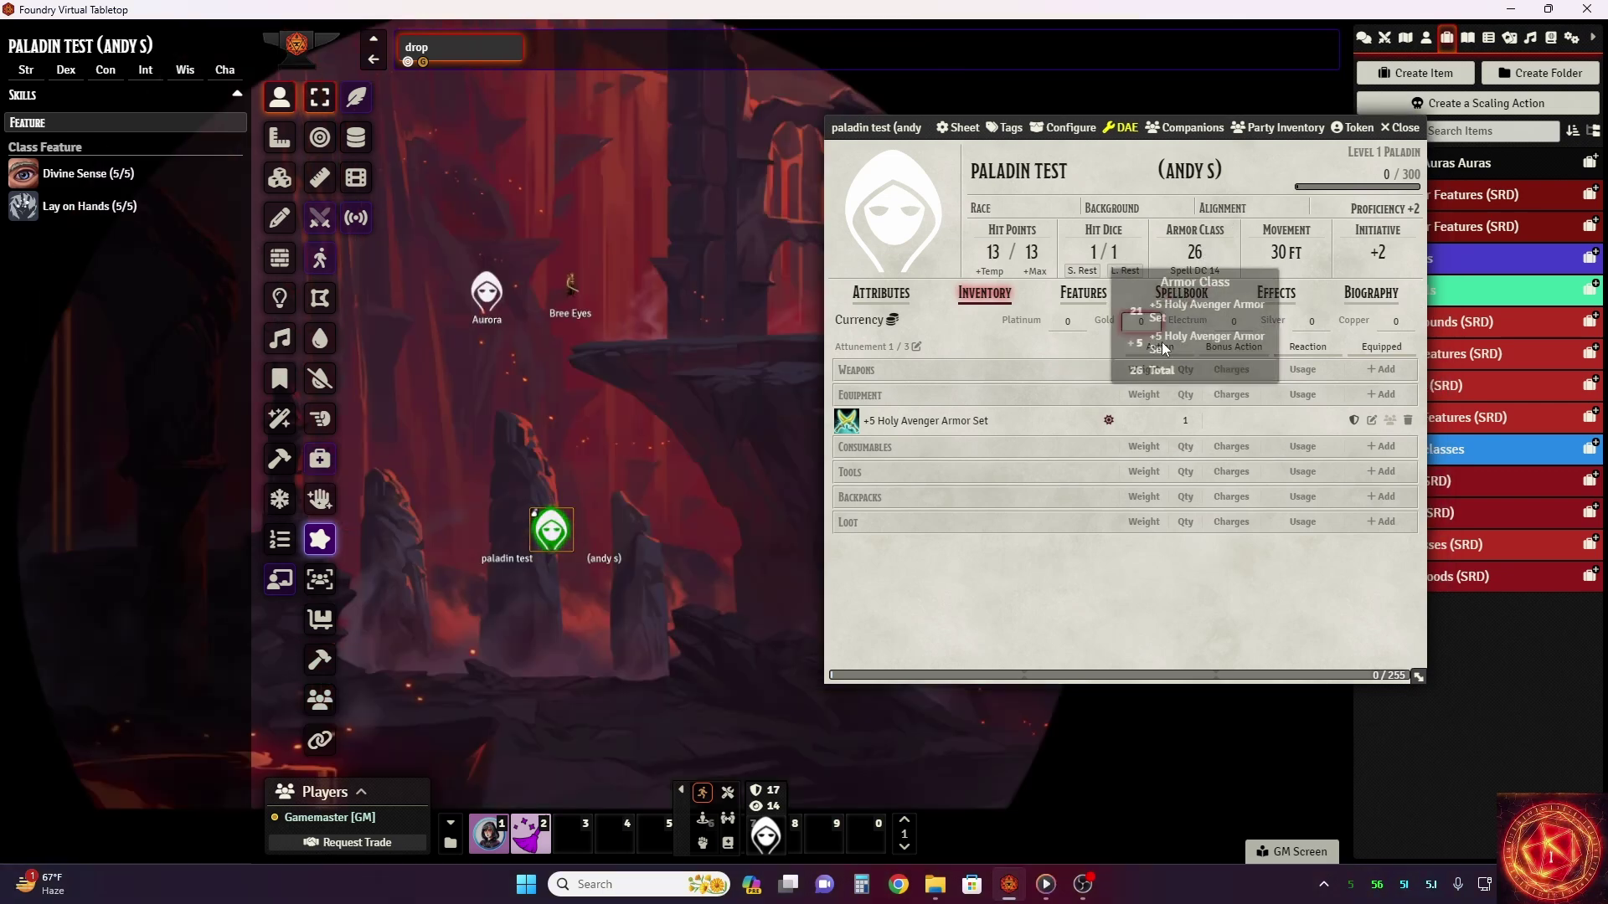
left_click(881, 302)
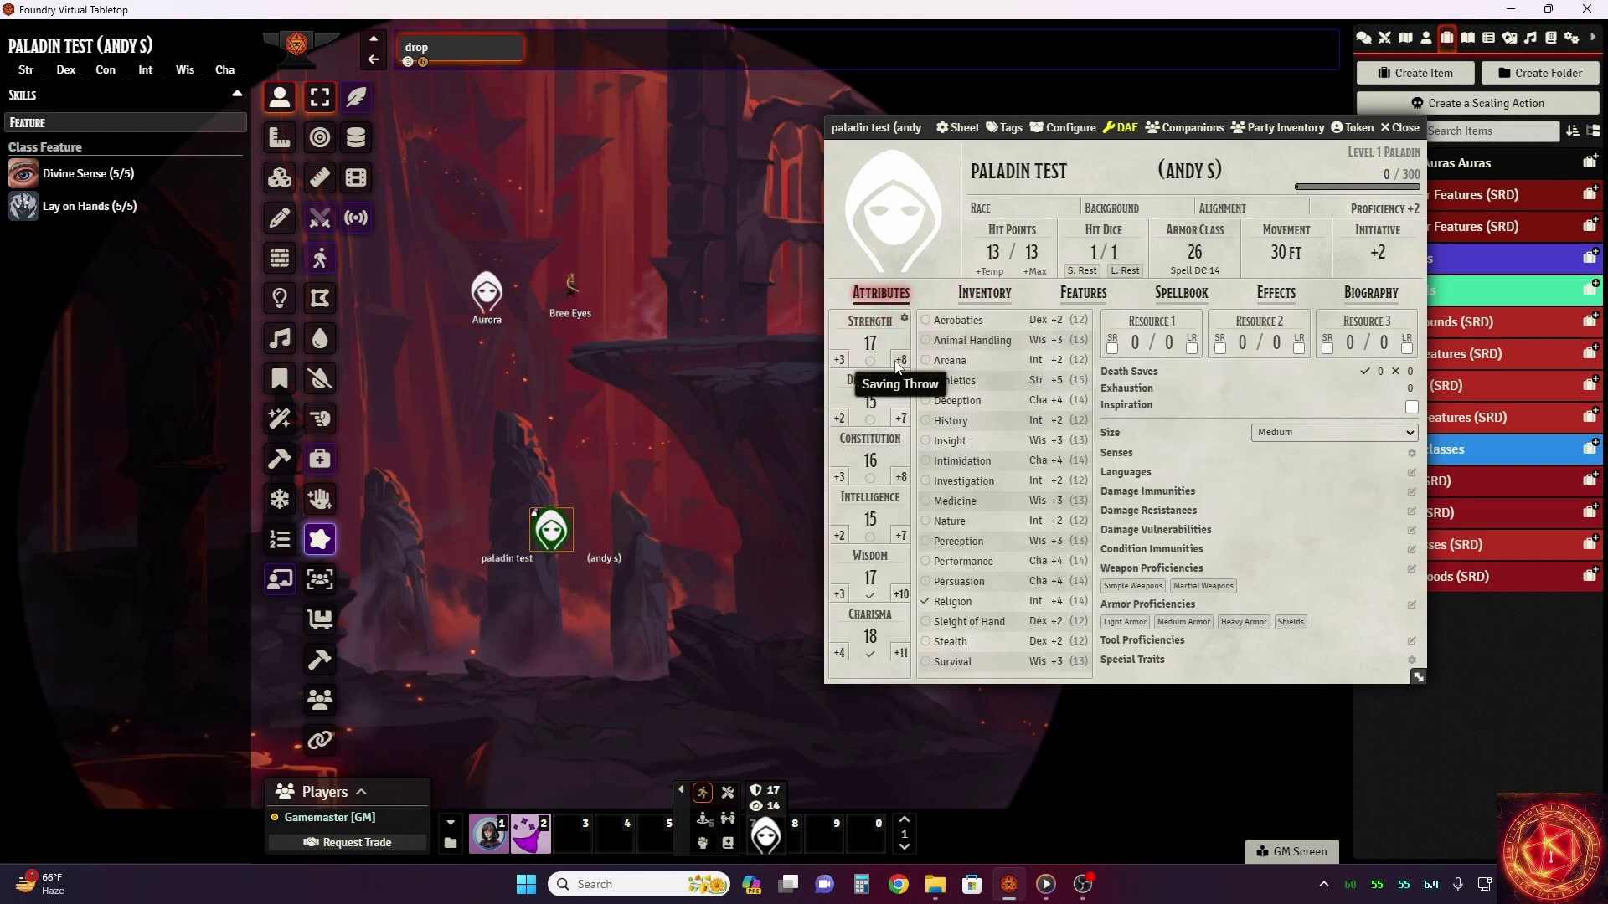
Unequip the +5 Holy Avenger Armor Set and compare the character's saving throws without it
left_click(984, 292)
left_click(1361, 421)
left_click(874, 310)
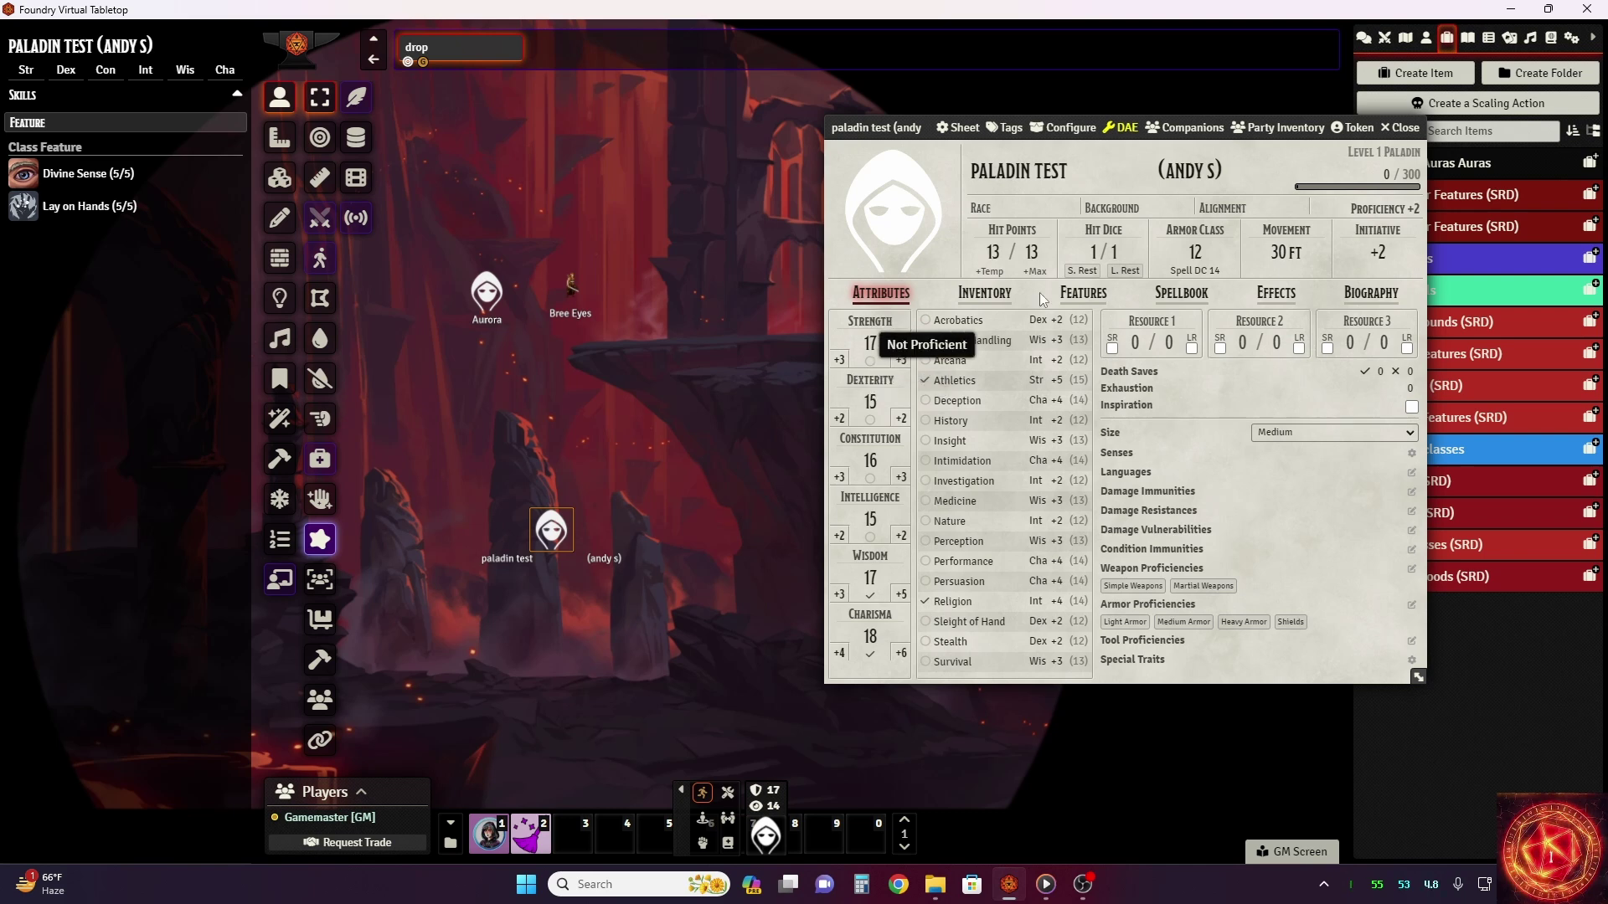
left_click(1085, 300)
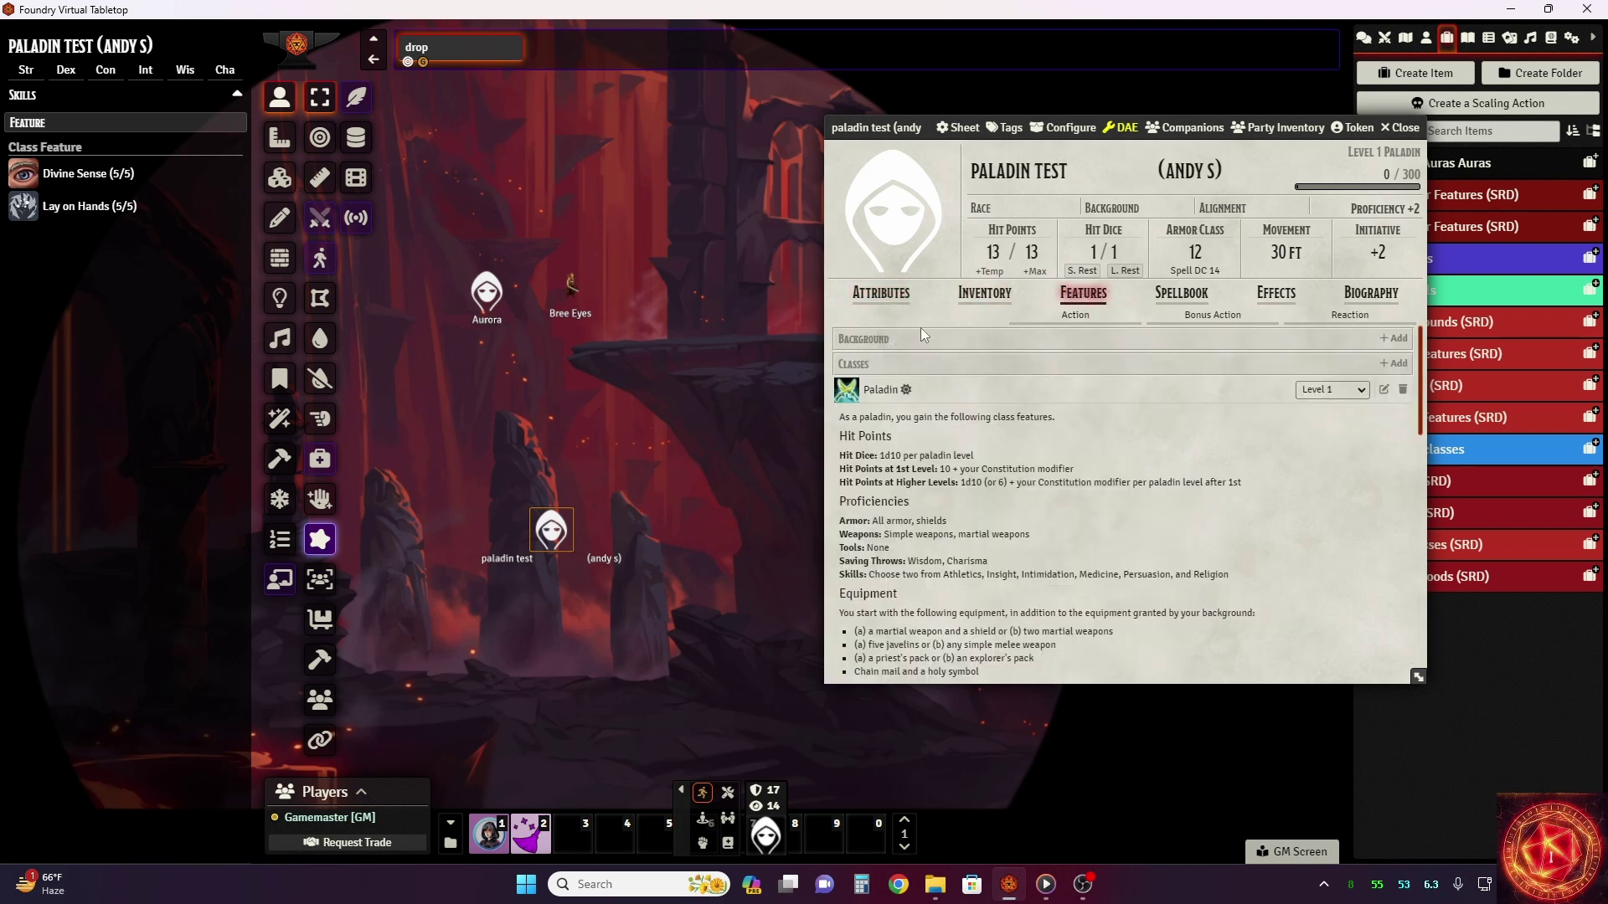
Re-equip the +5 Holy Avenger Armor Set and check the character's saving throws again
left_click(984, 293)
left_click(1354, 421)
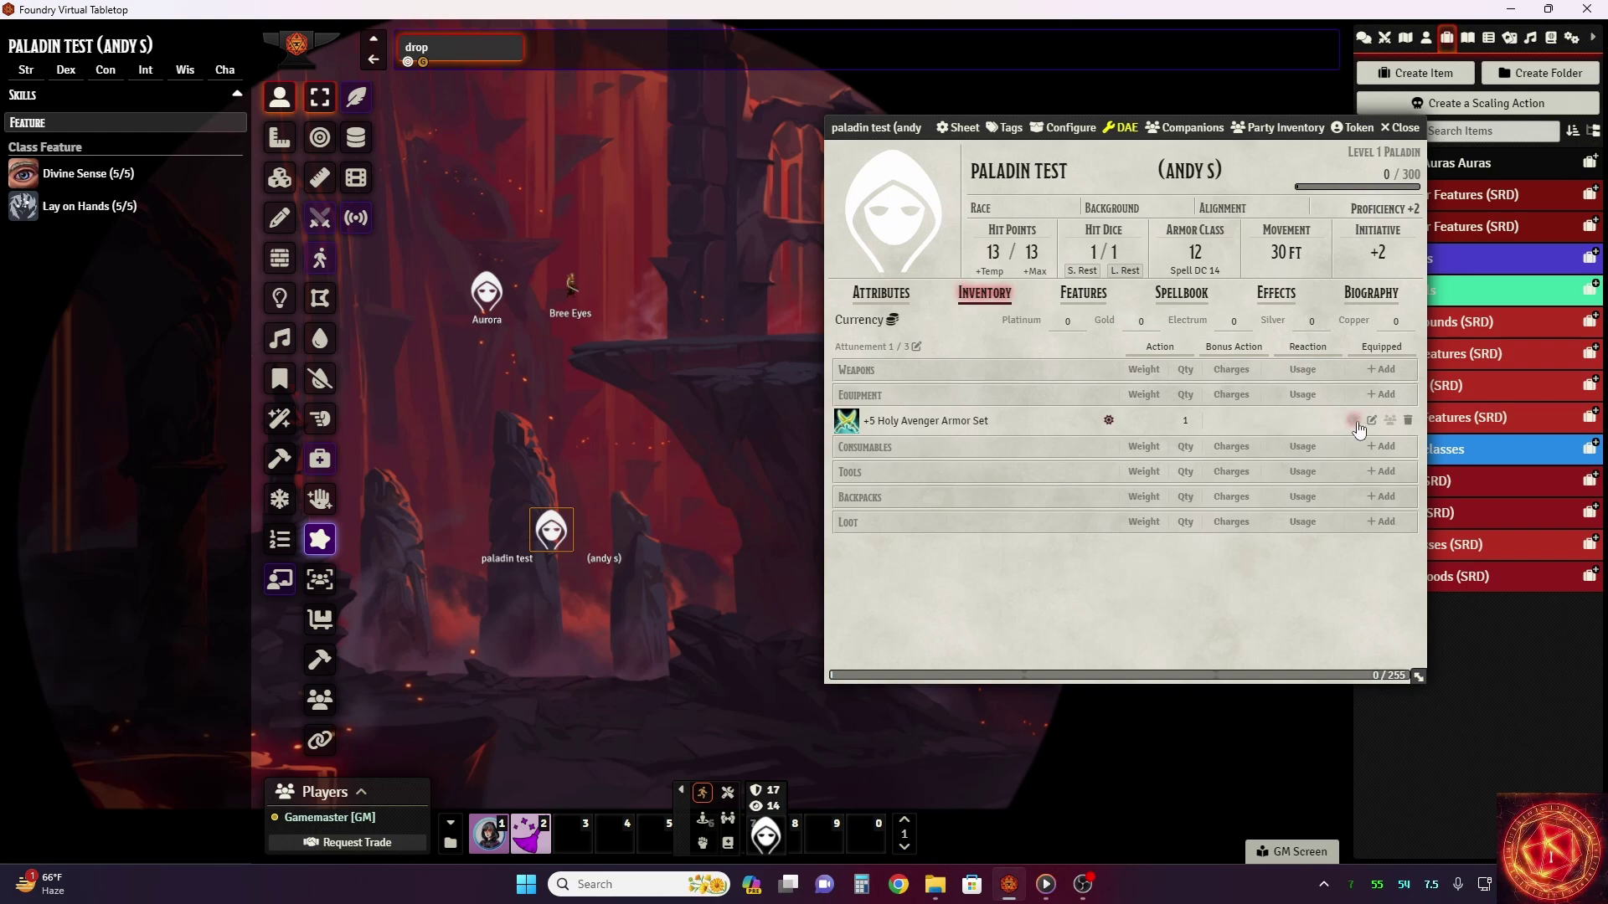
left_click(891, 296)
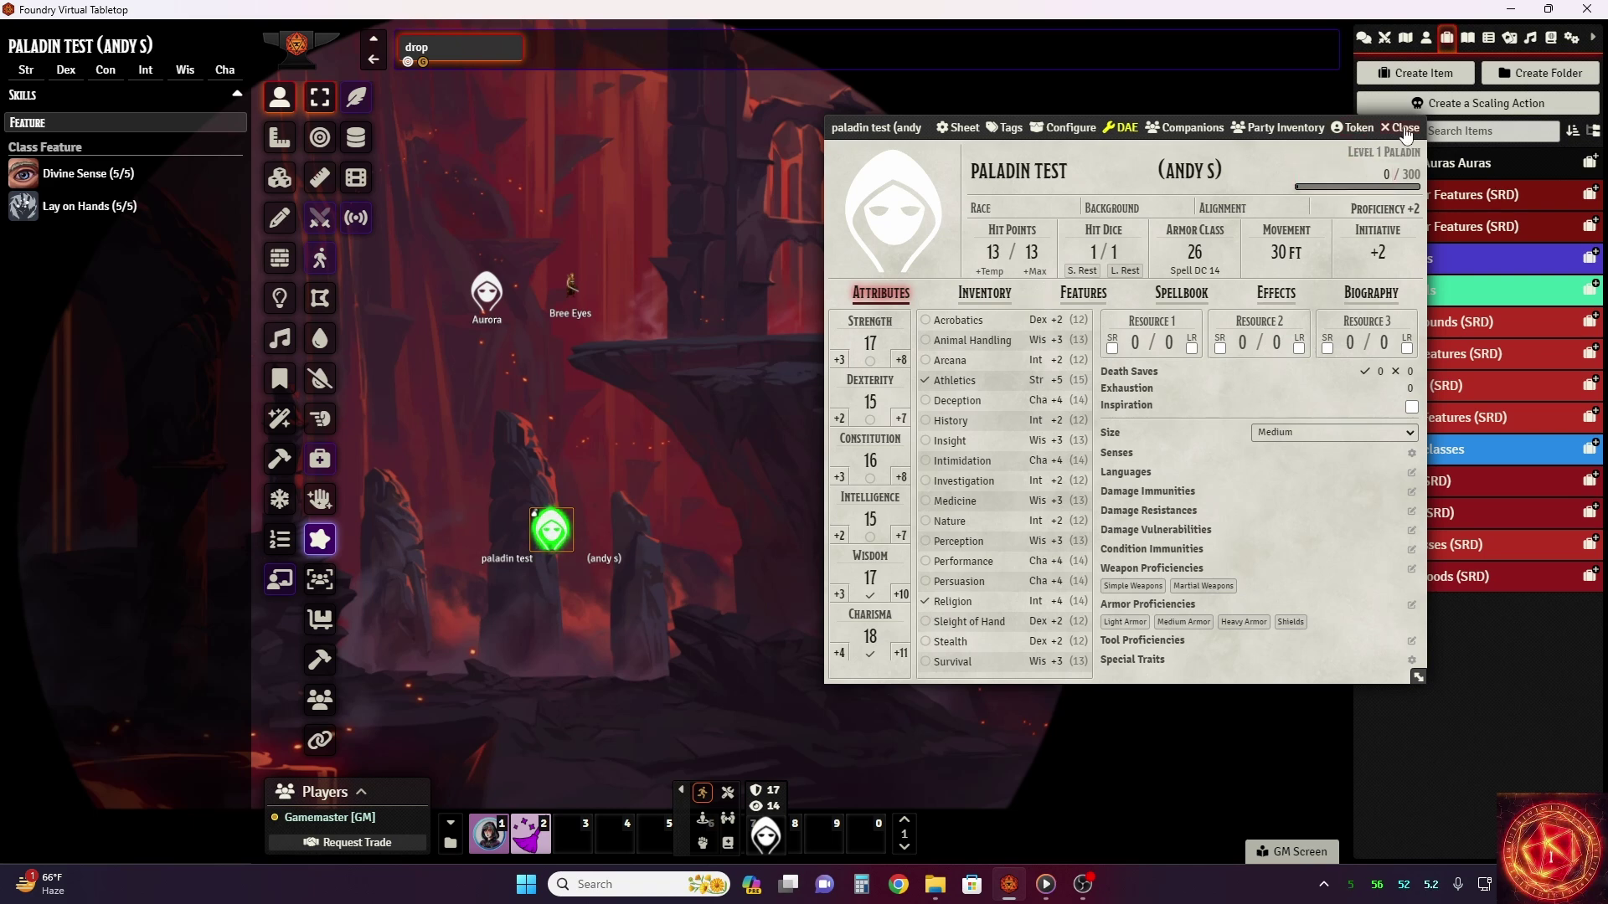
Check the Strength saving throw formula for the paladin test character without rolling, and close the character sheet
left_click(873, 326)
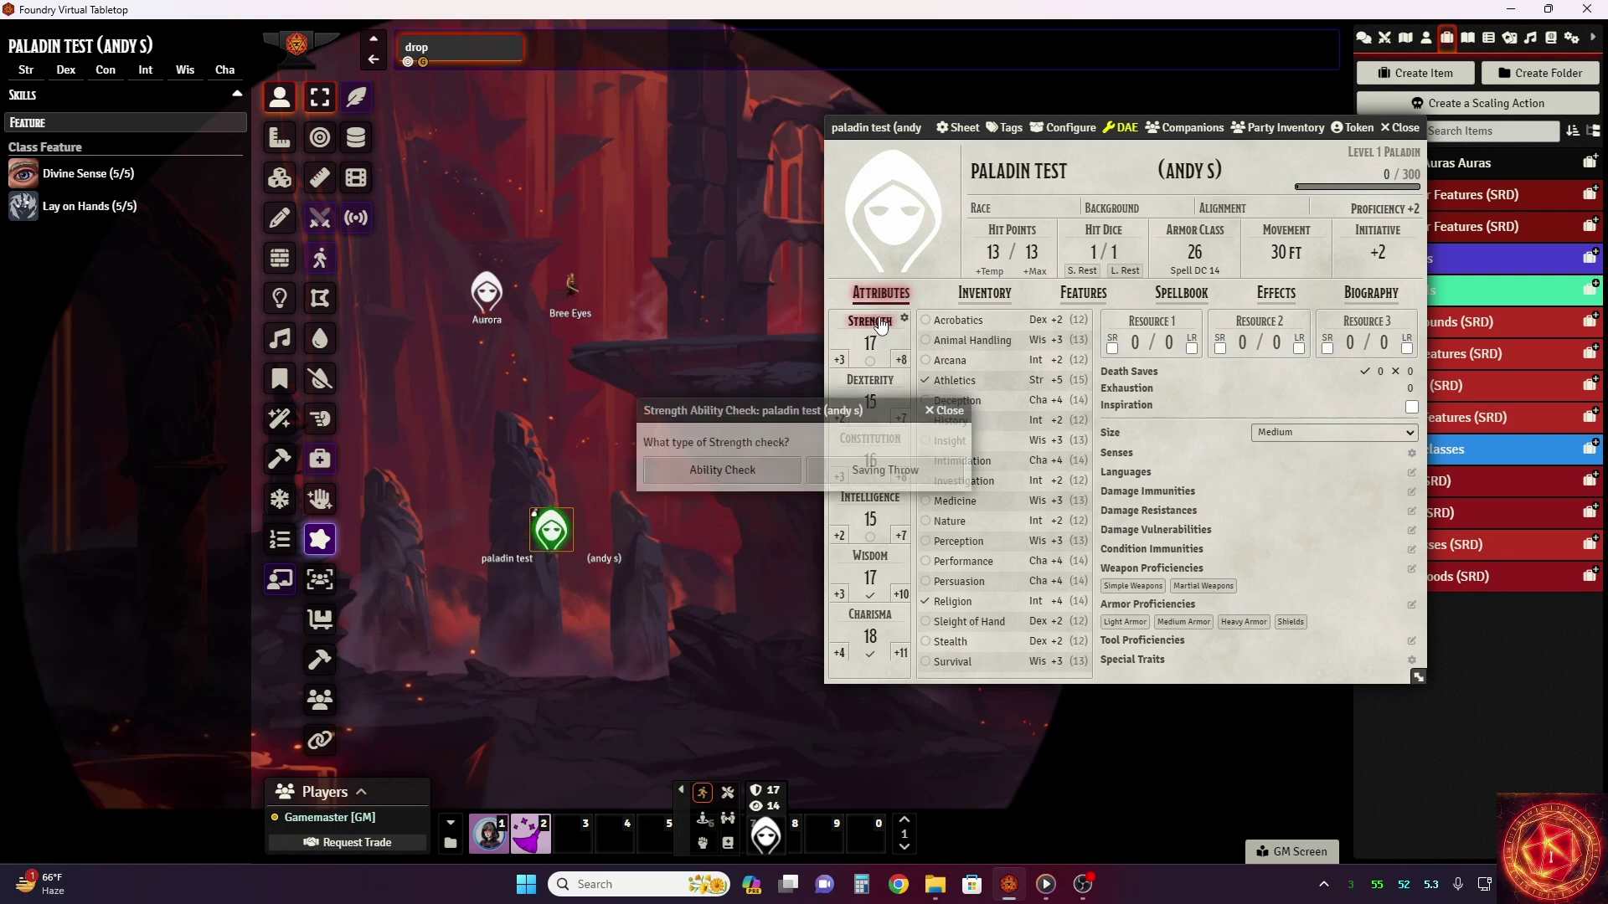
left_click(906, 467)
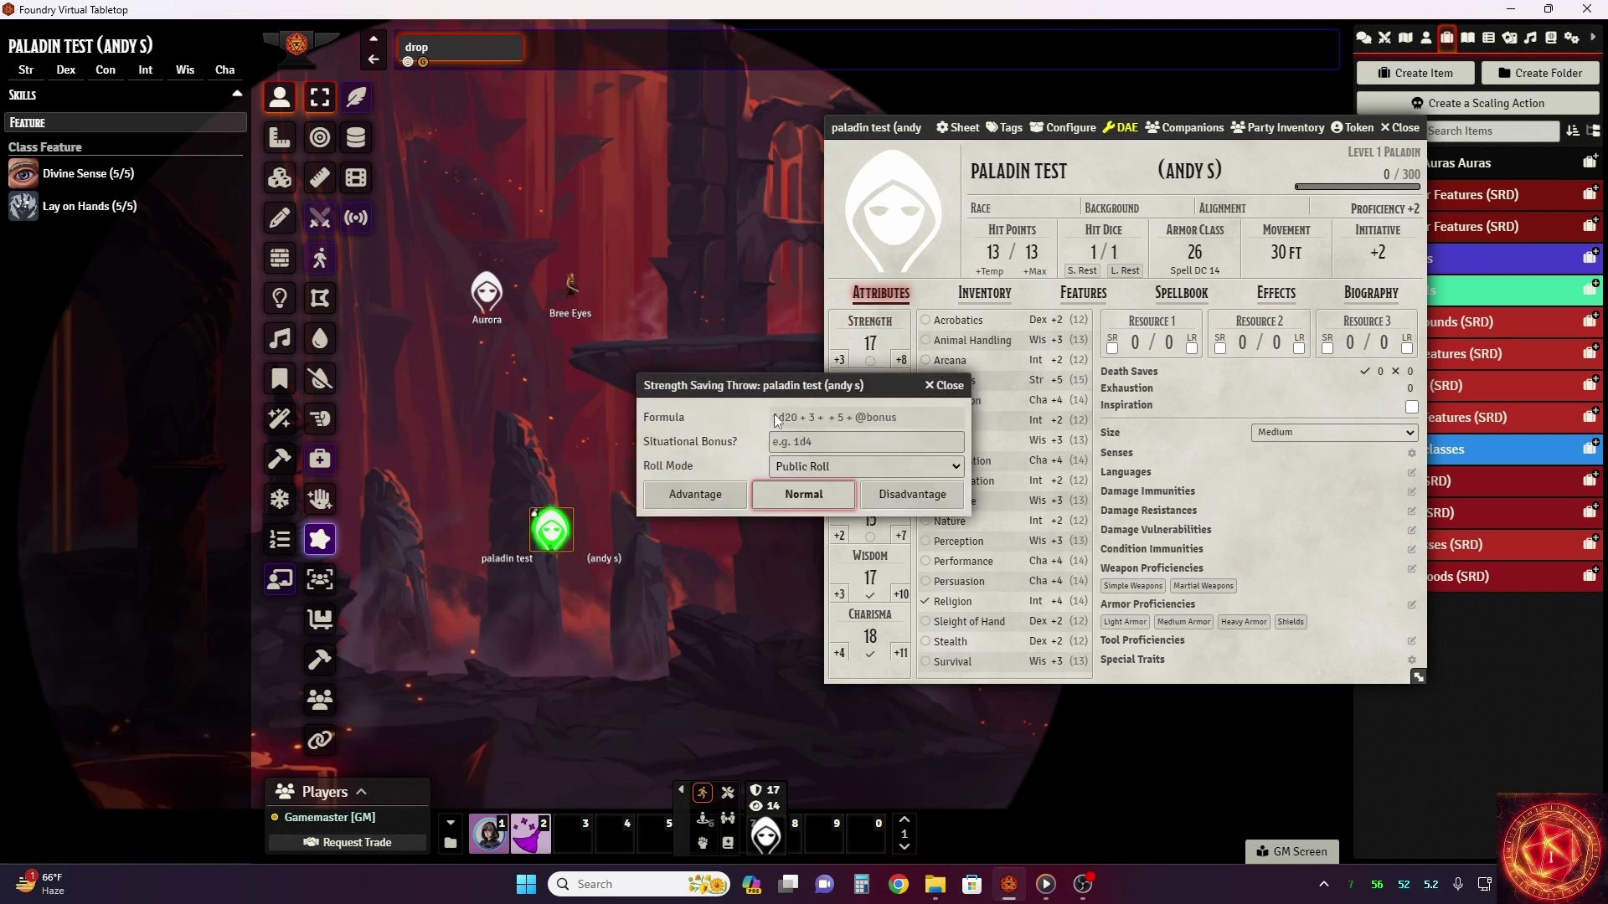
left_click_drag(826, 386, 963, 399)
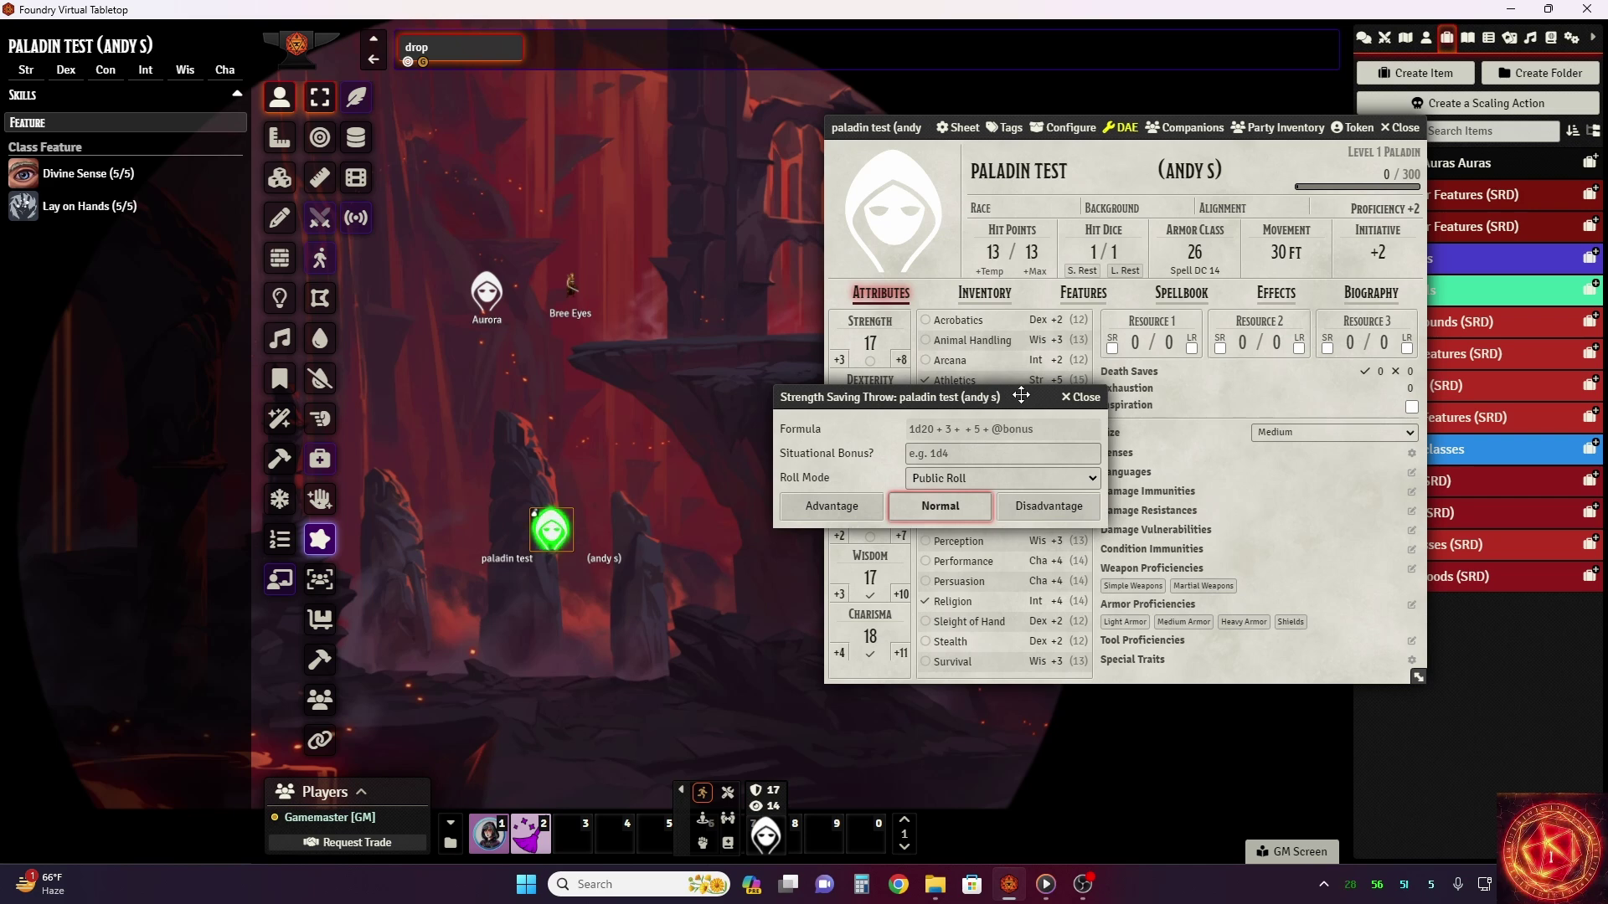
left_click(1084, 398)
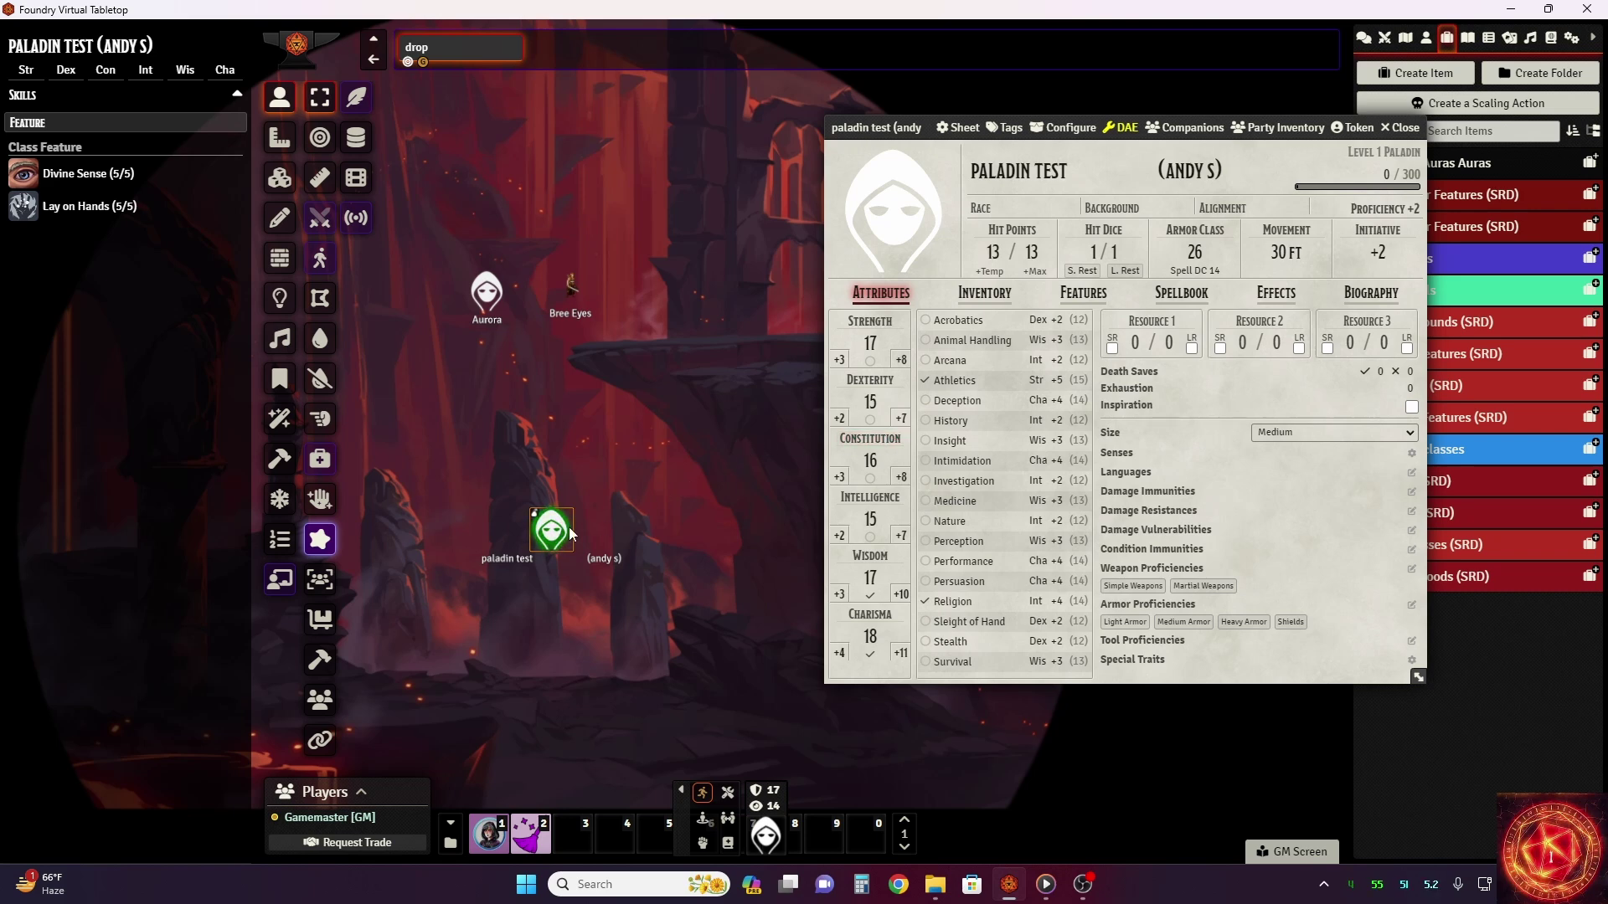
left_click(1396, 129)
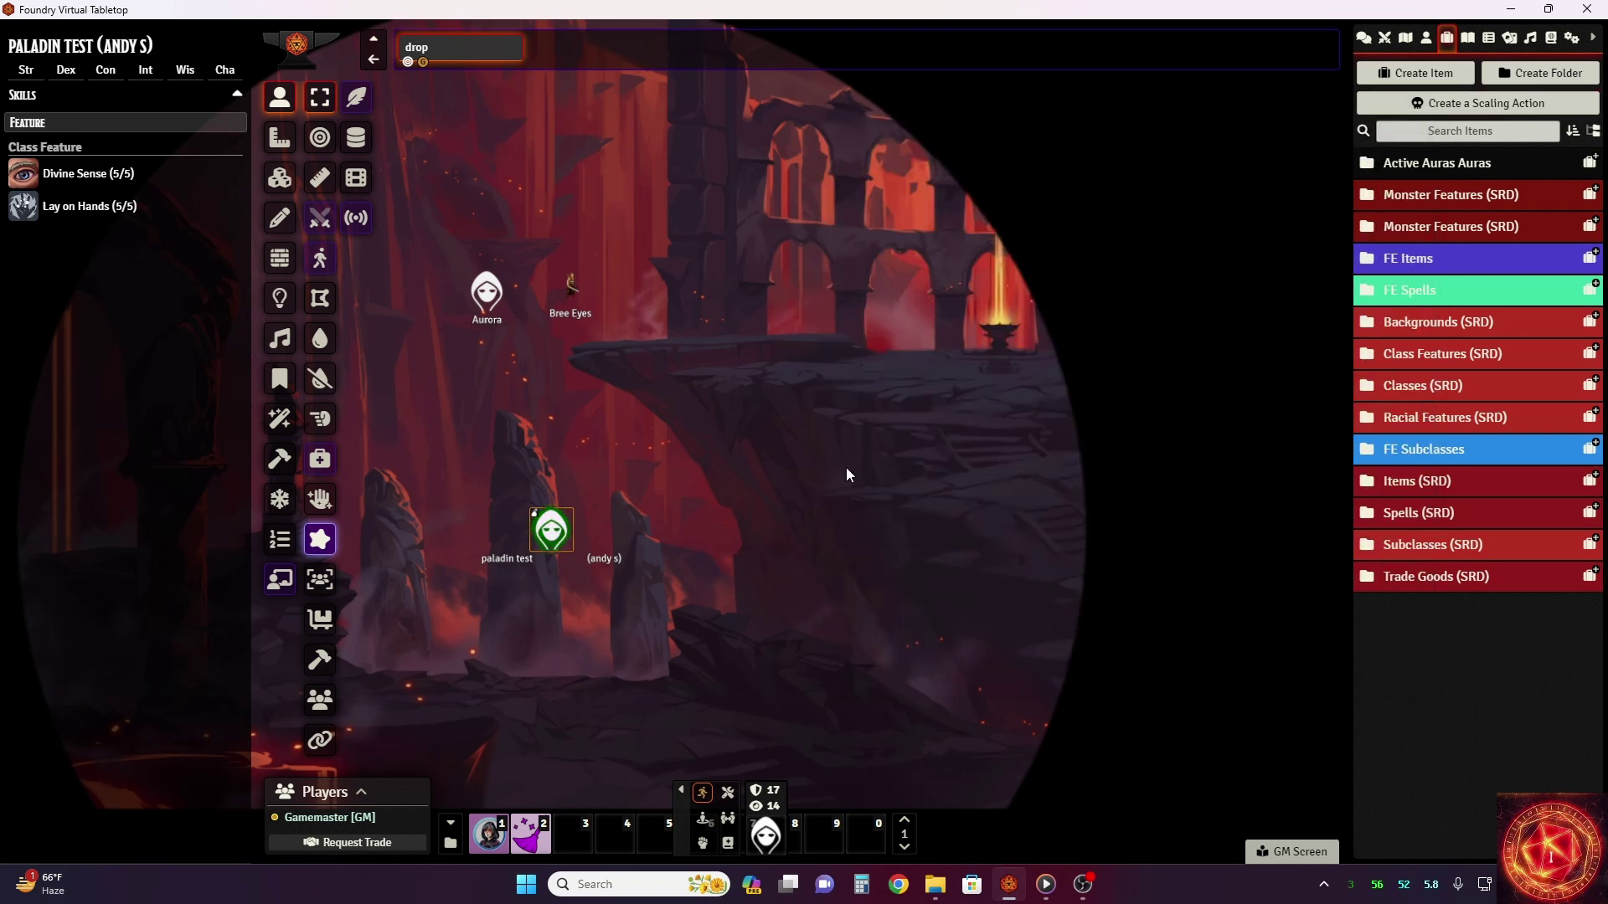
Inspect the paladin test token's glow up close and check the Holy Avenger items in the FE Items folder
left_click(574, 297)
left_click(576, 529)
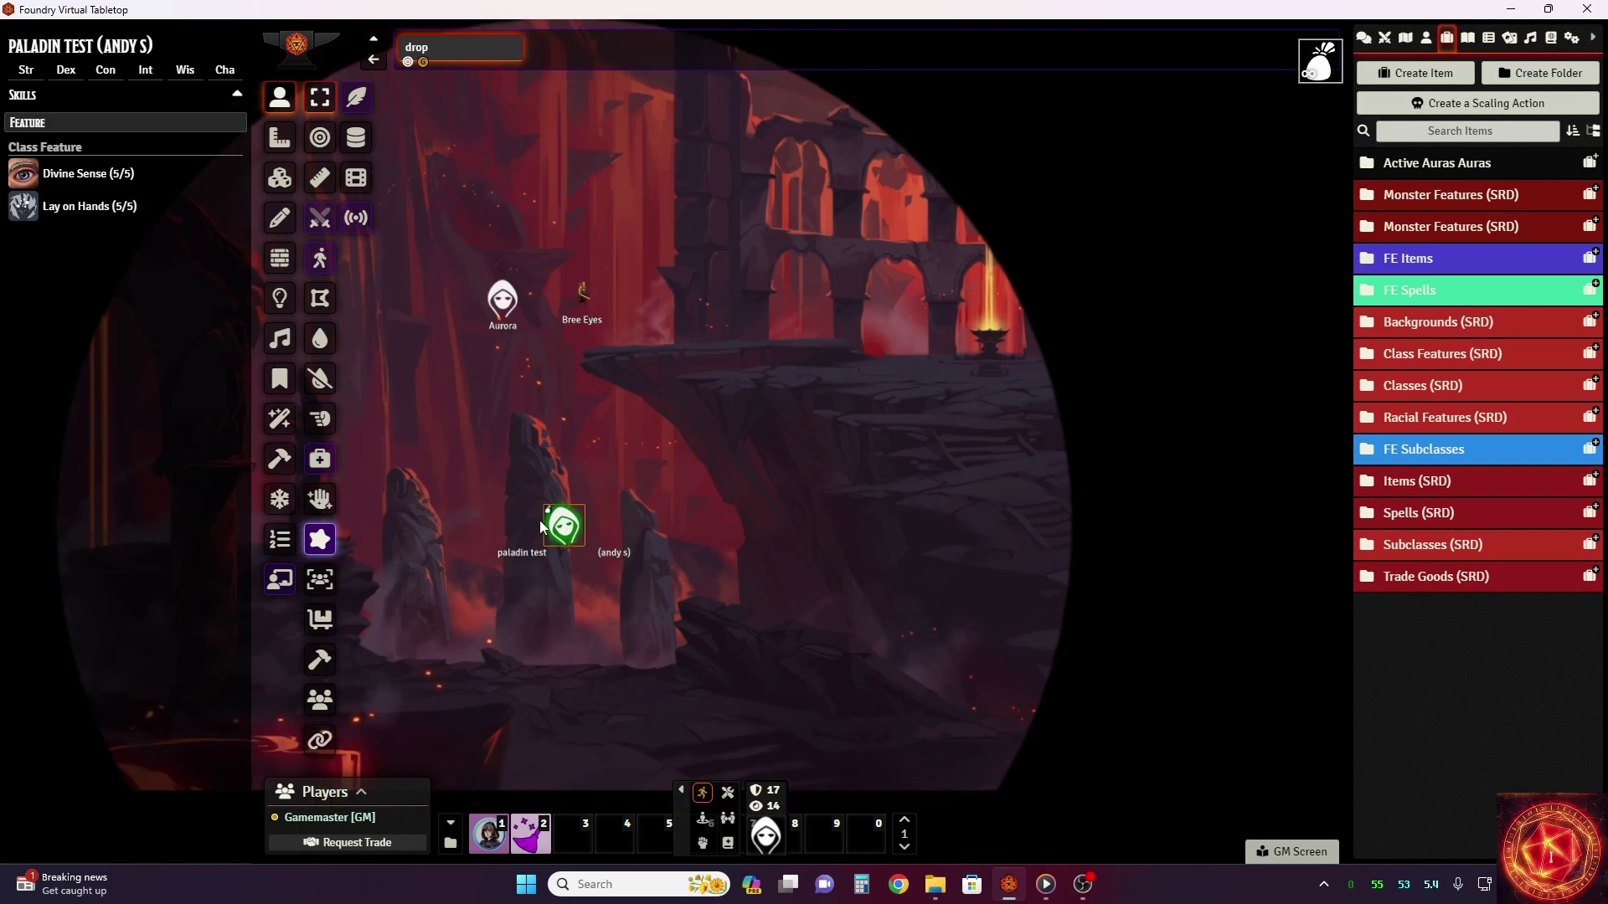
scroll(536, 523, "up", 1)
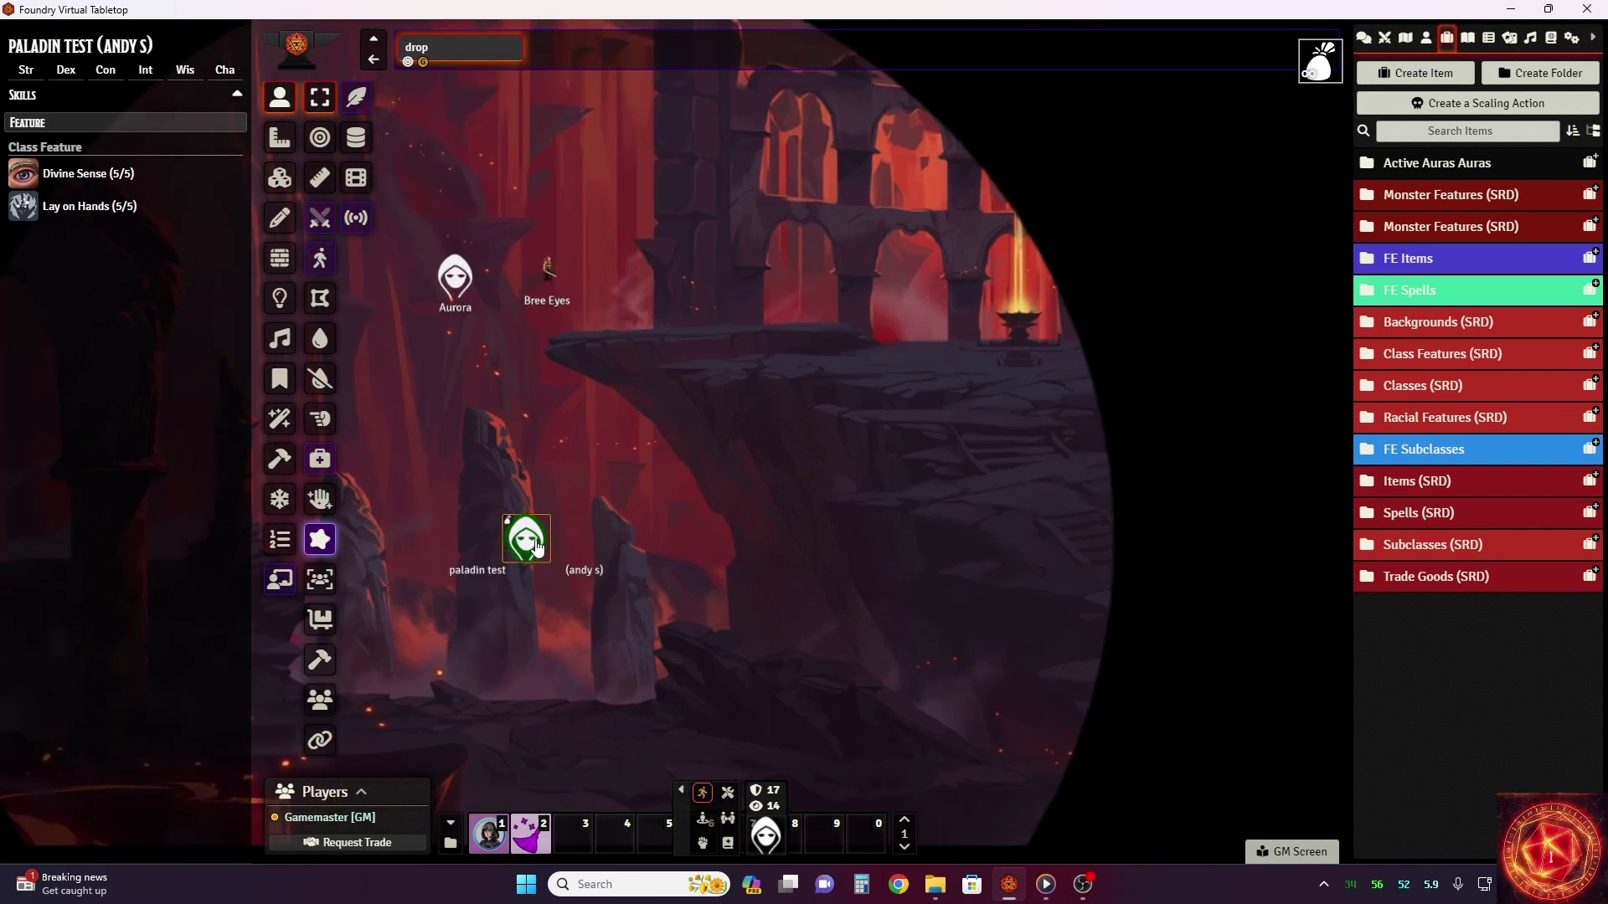
scroll(605, 512, "up", 2)
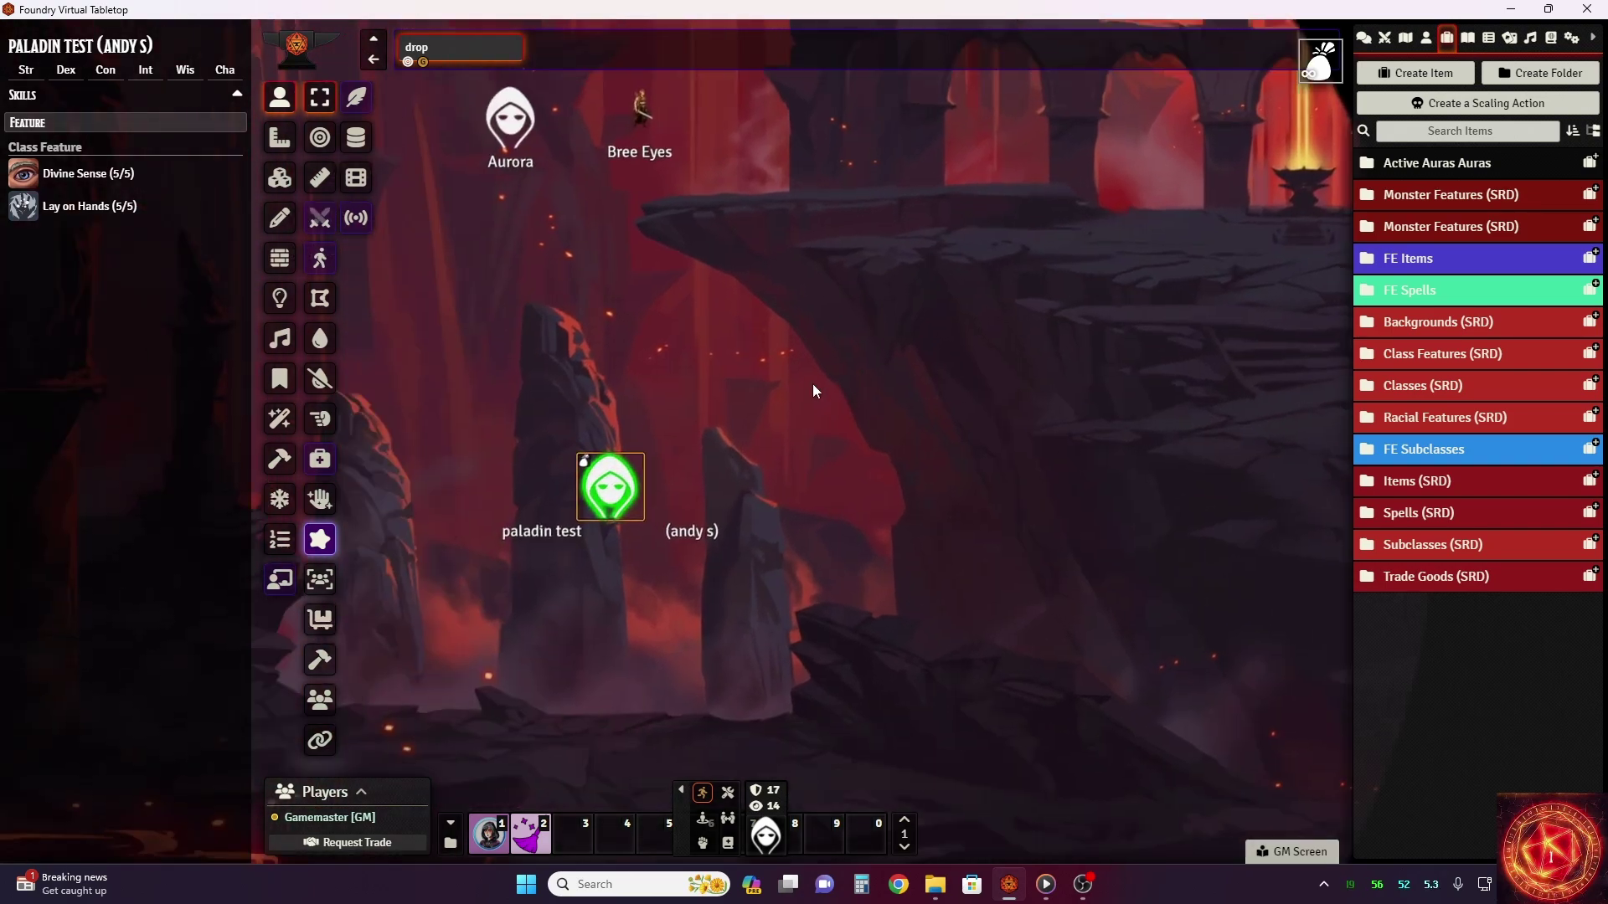
left_click_drag(812, 386, 827, 279)
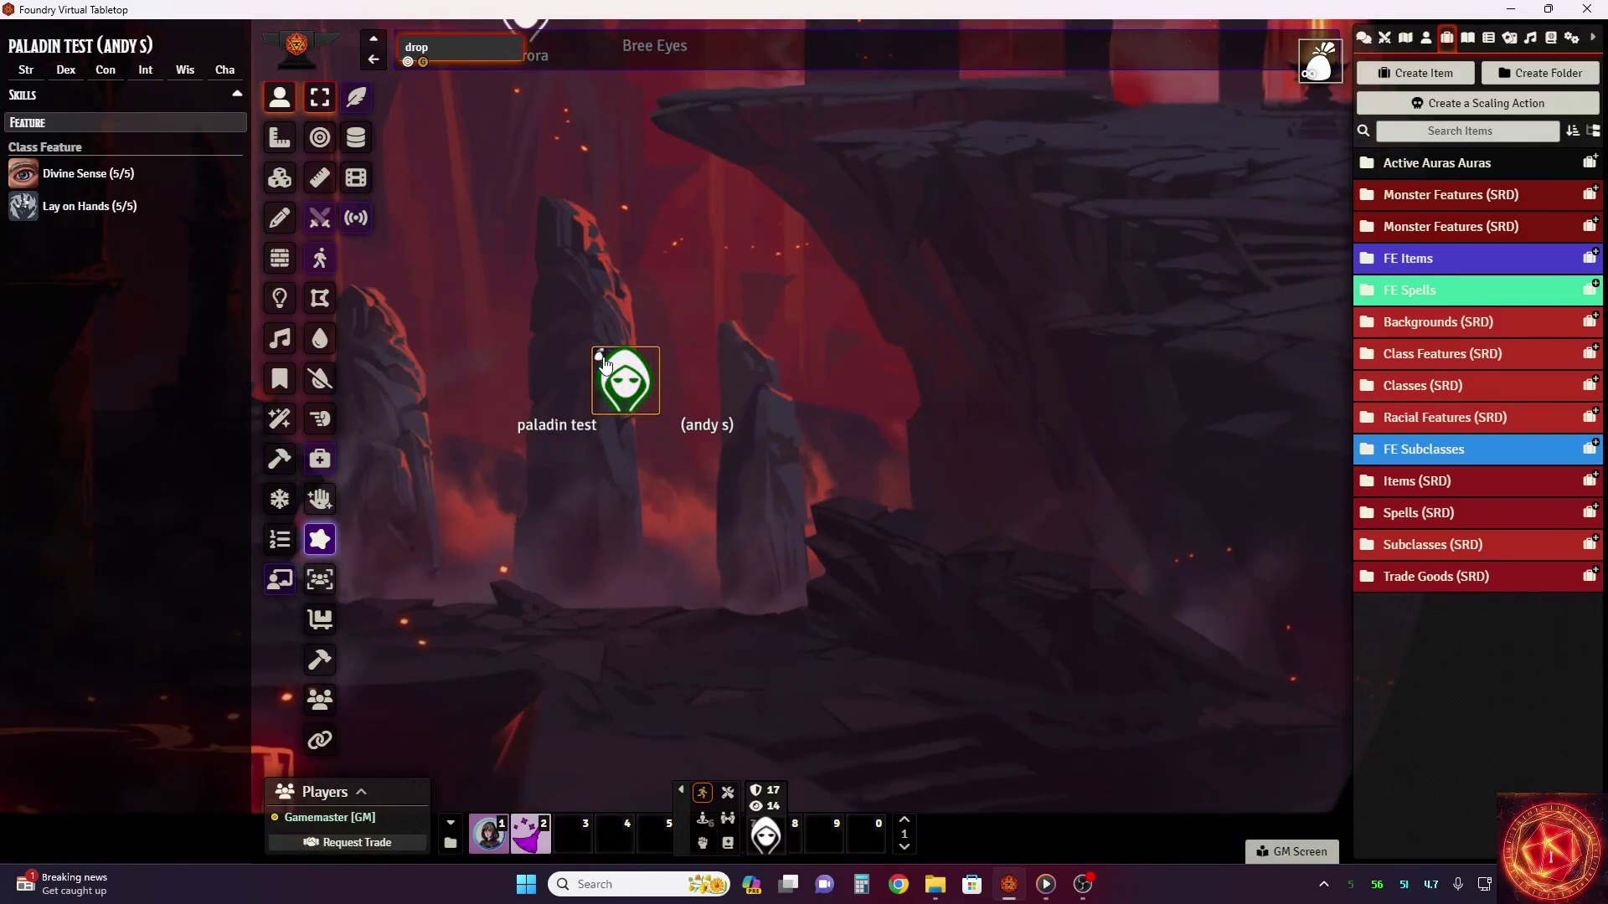
left_click(1422, 255)
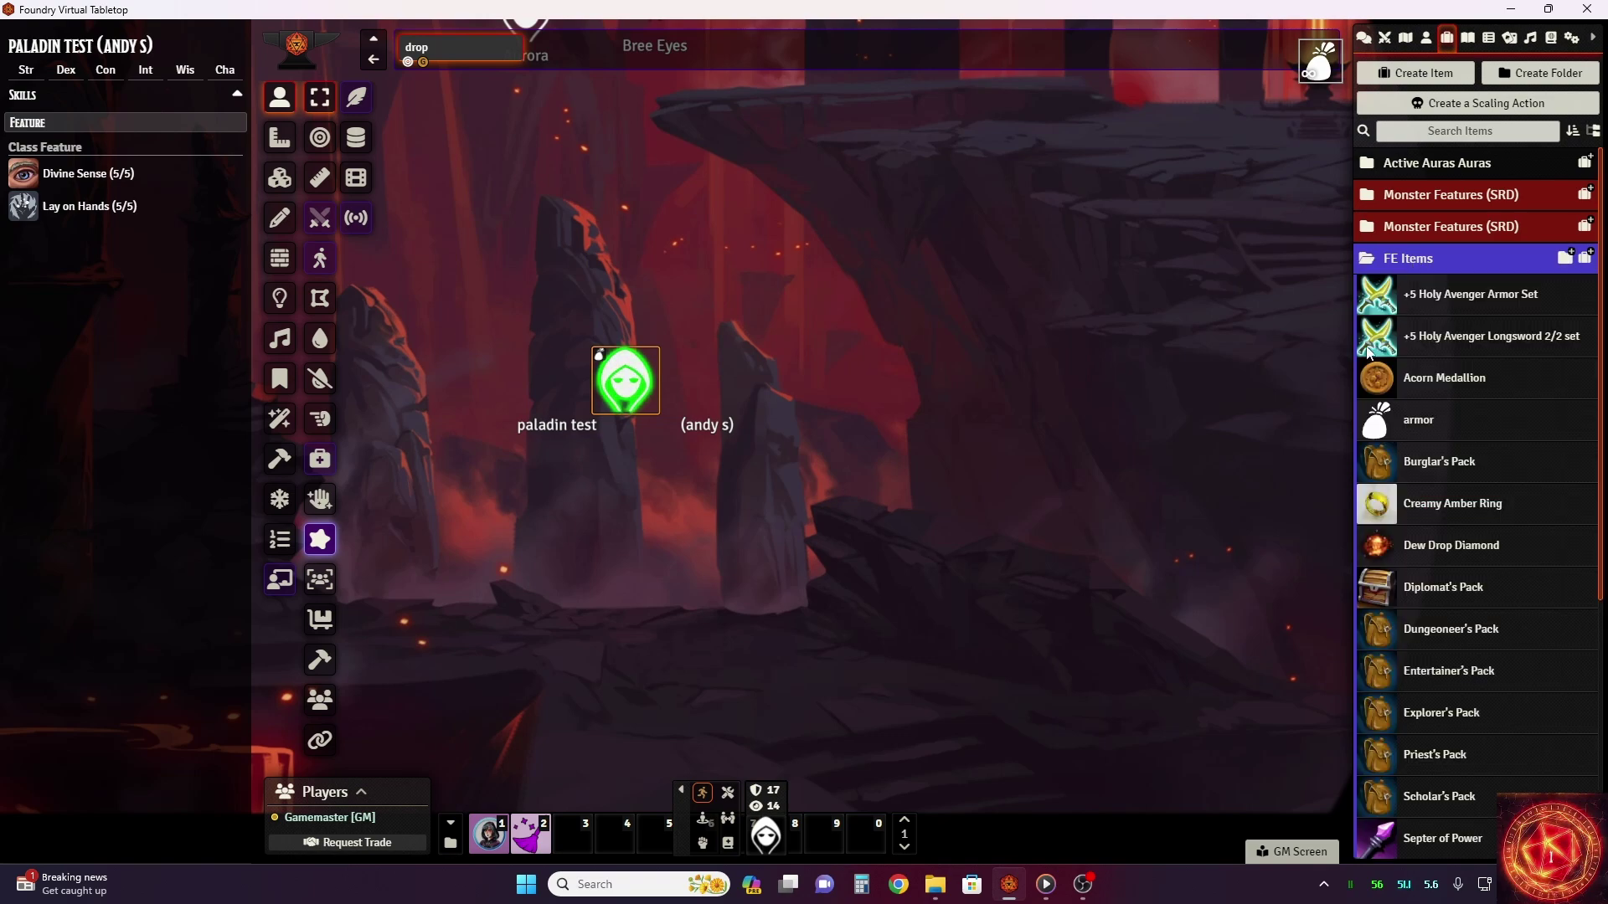
left_click(1397, 255)
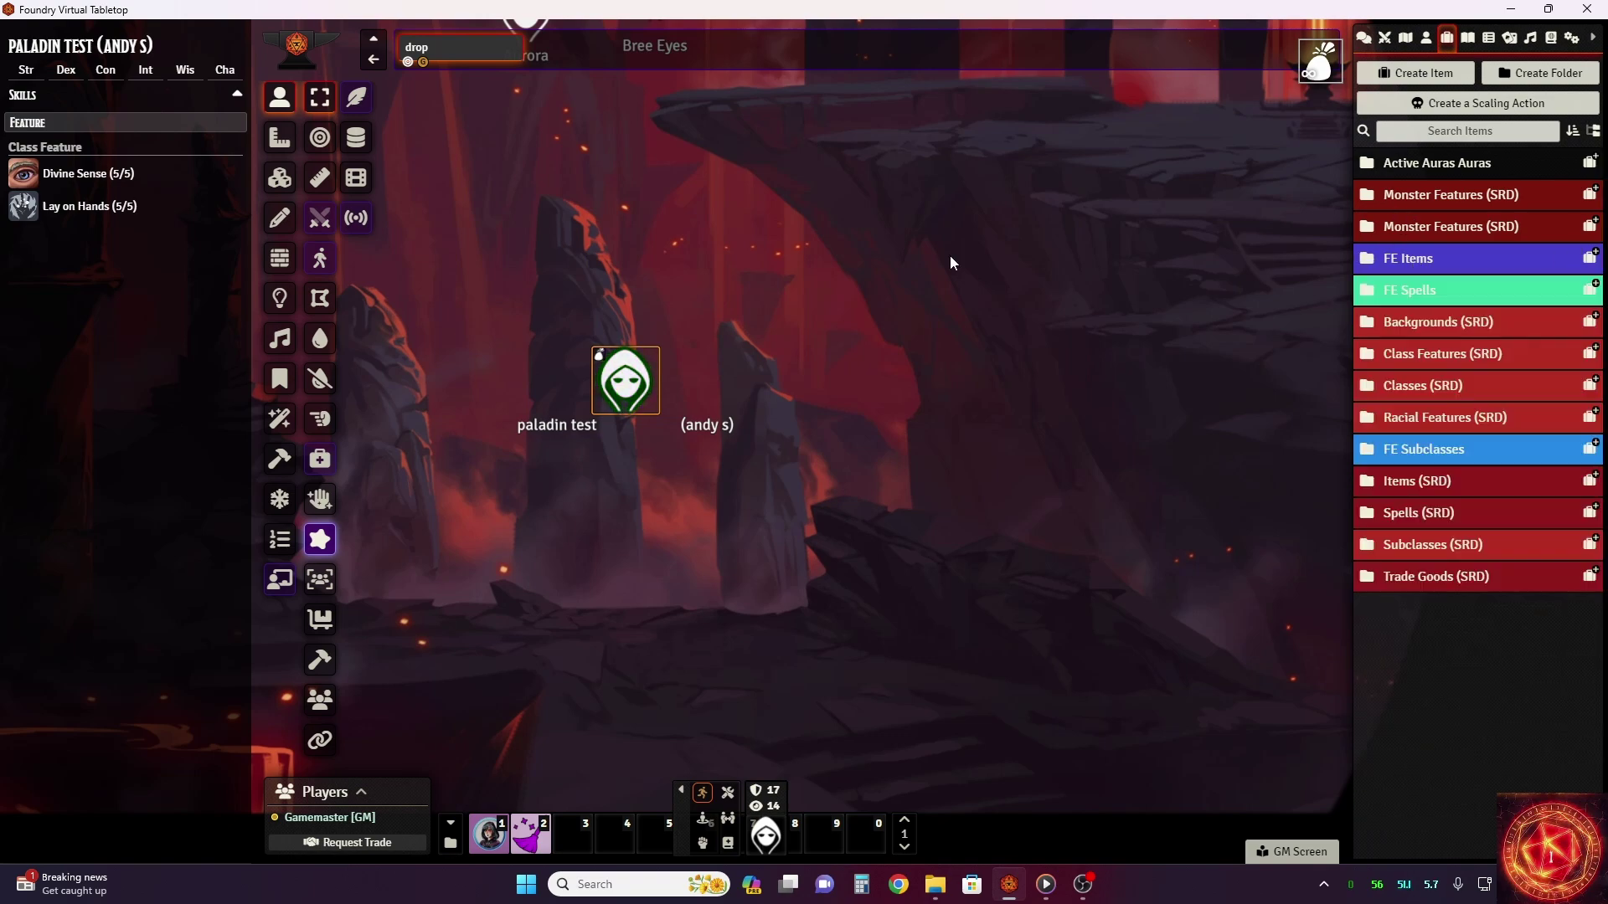
Reopen the paladin test character sheet, move it clear of the active effect icon and examine that effect
double_click(626, 381)
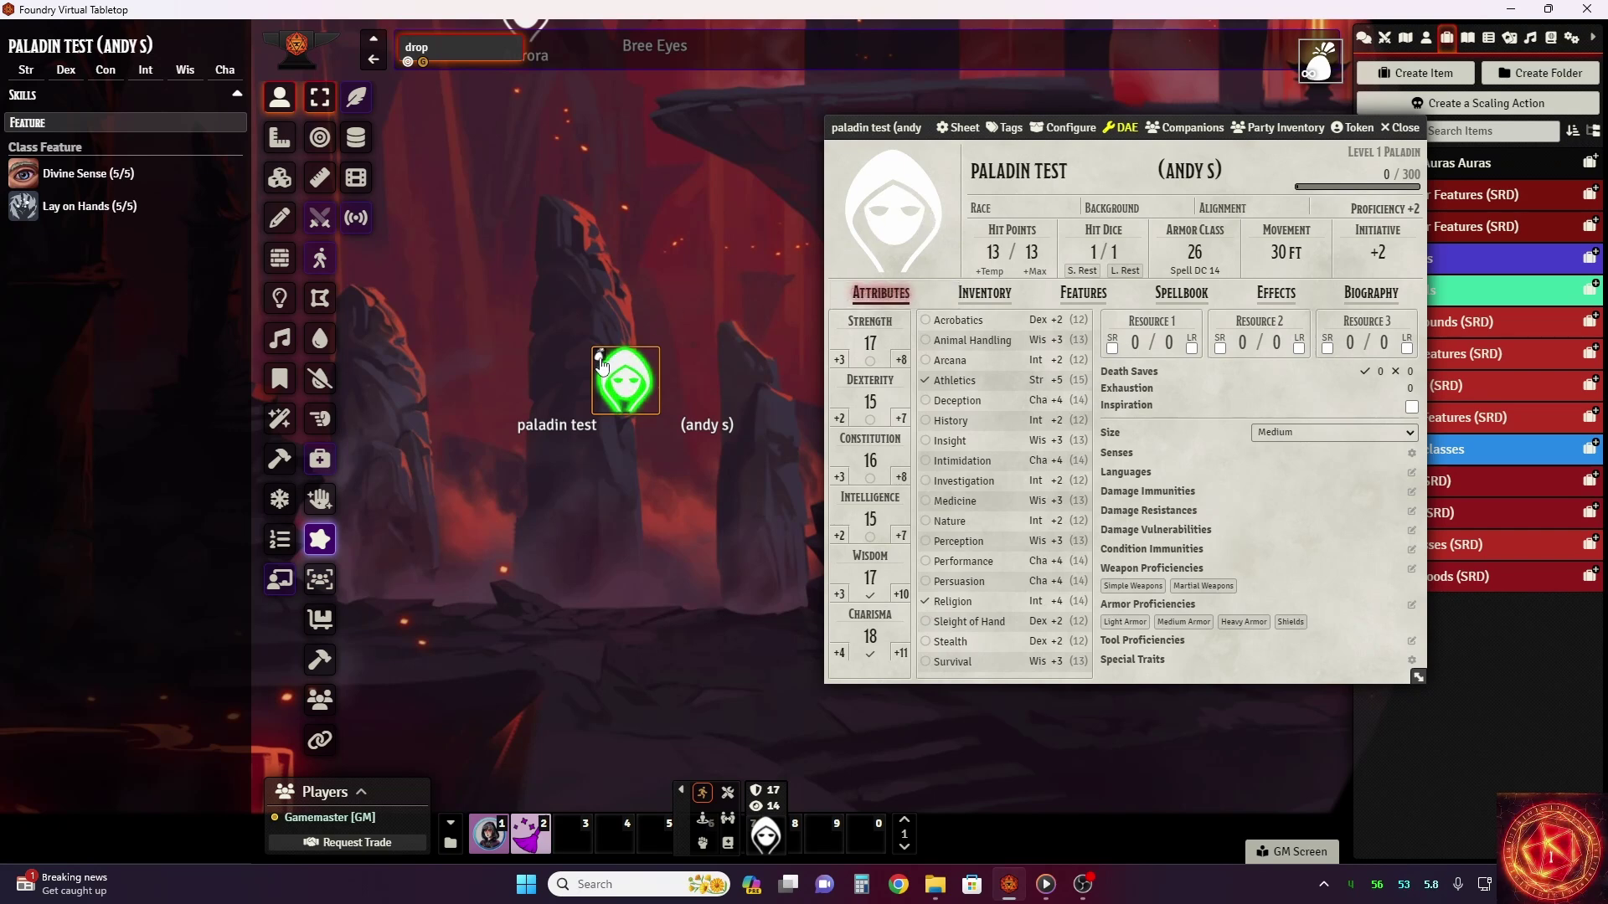
mouse_move(1319, 69)
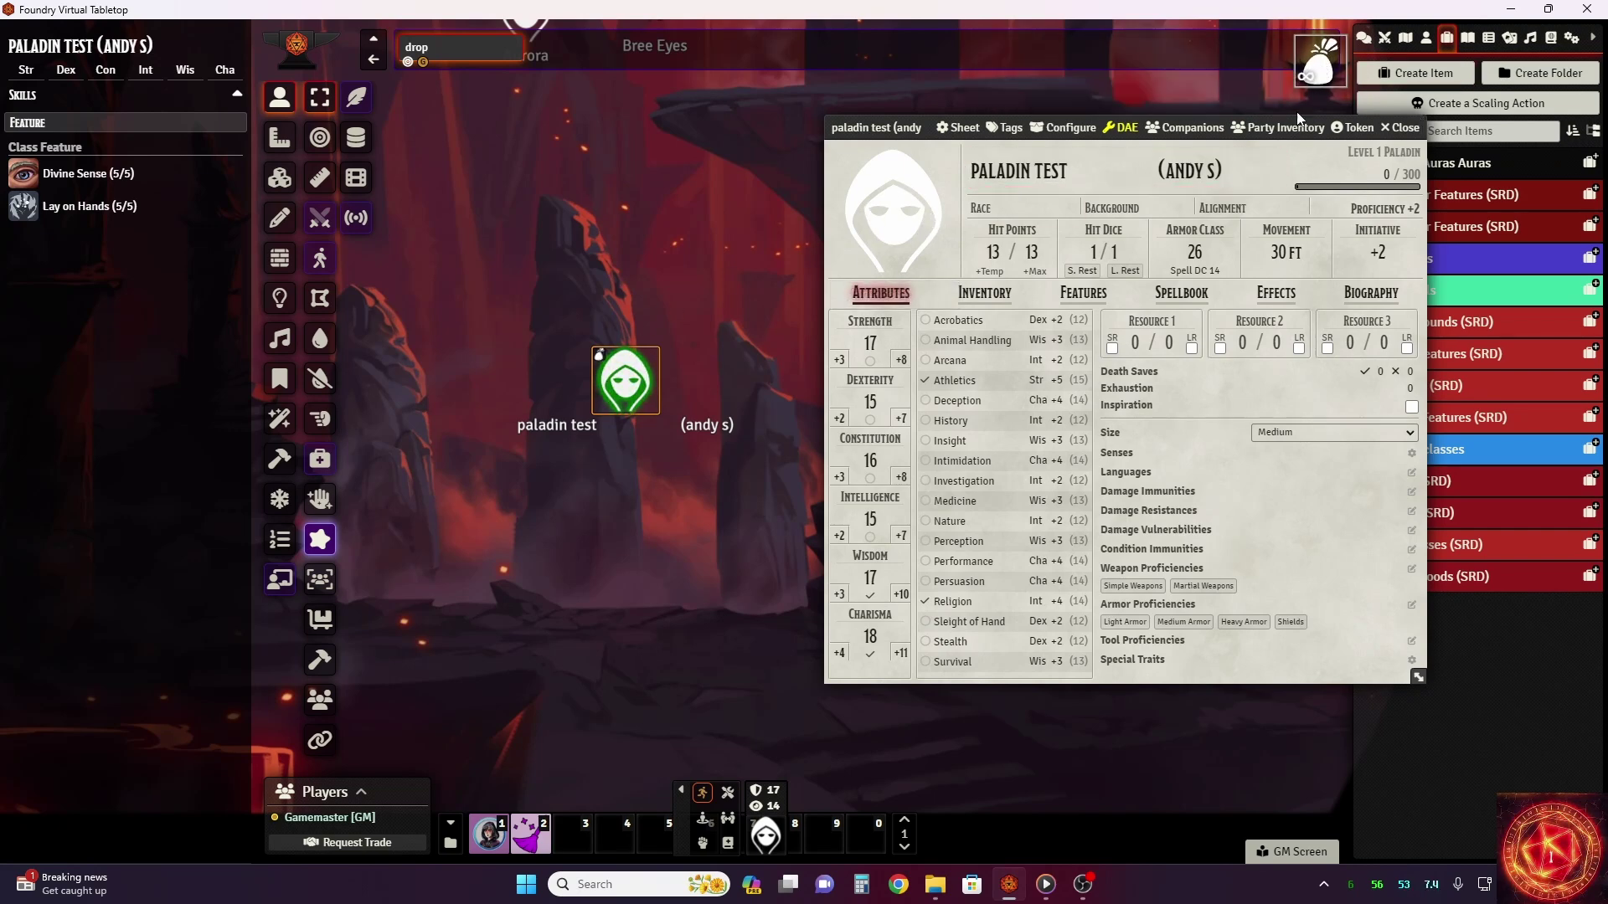
left_click_drag(933, 126, 934, 263)
mouse_move(1319, 67)
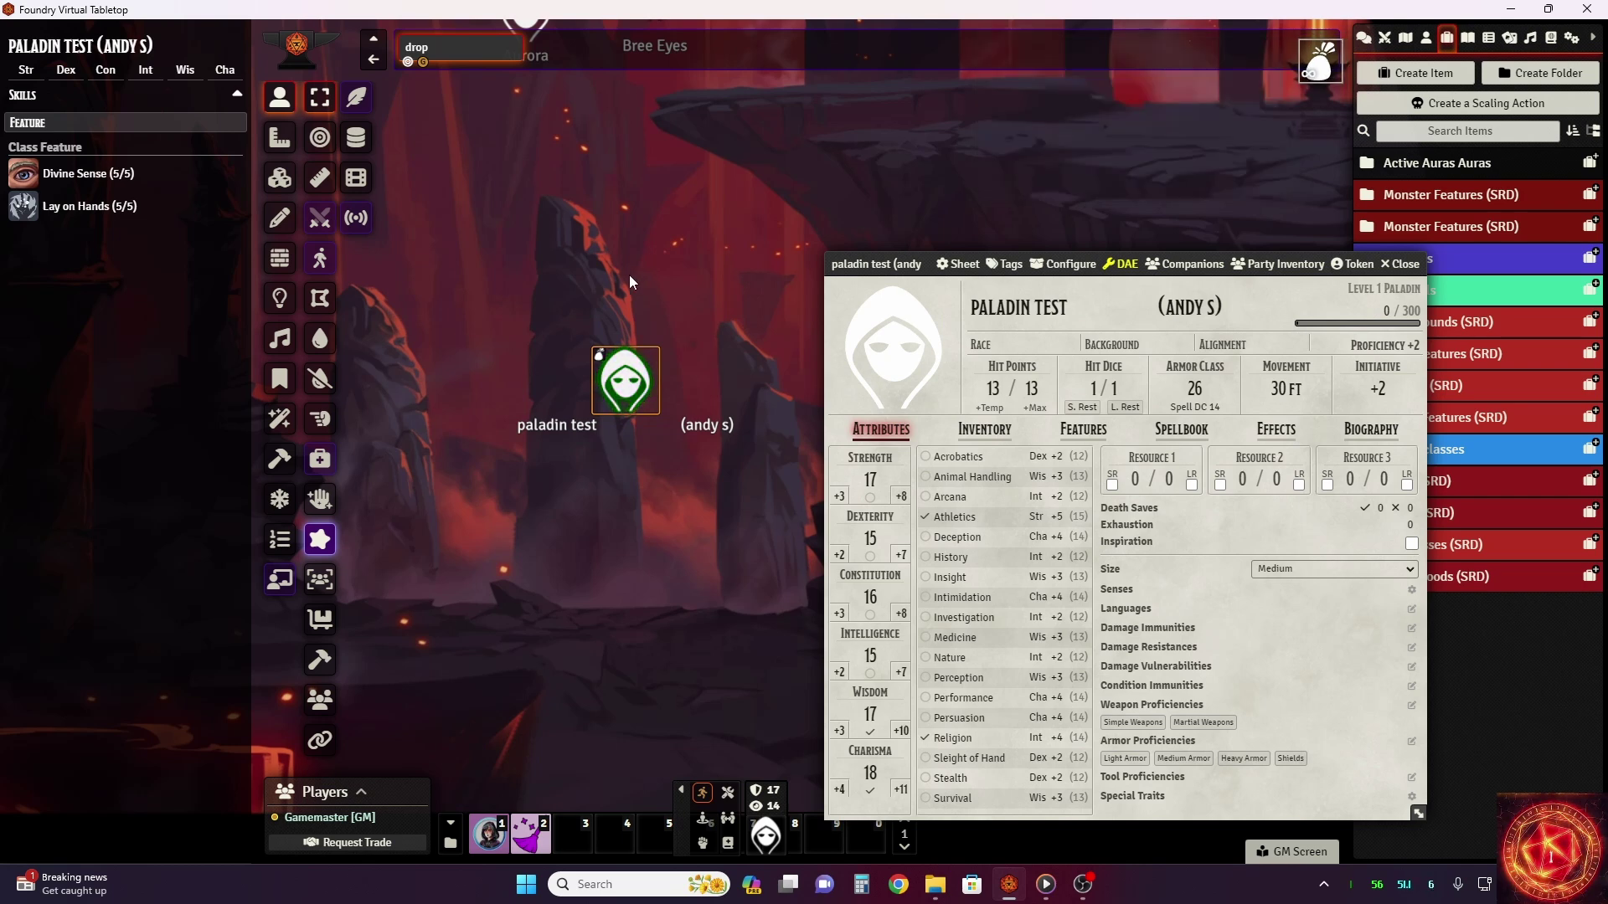
Close the character sheet and move the paladin test token just below Aurora and Bree Eyes, within aura range
scroll(665, 263, "down", 1)
scroll(665, 263, "down", 1)
left_click_drag(600, 270, 588, 449)
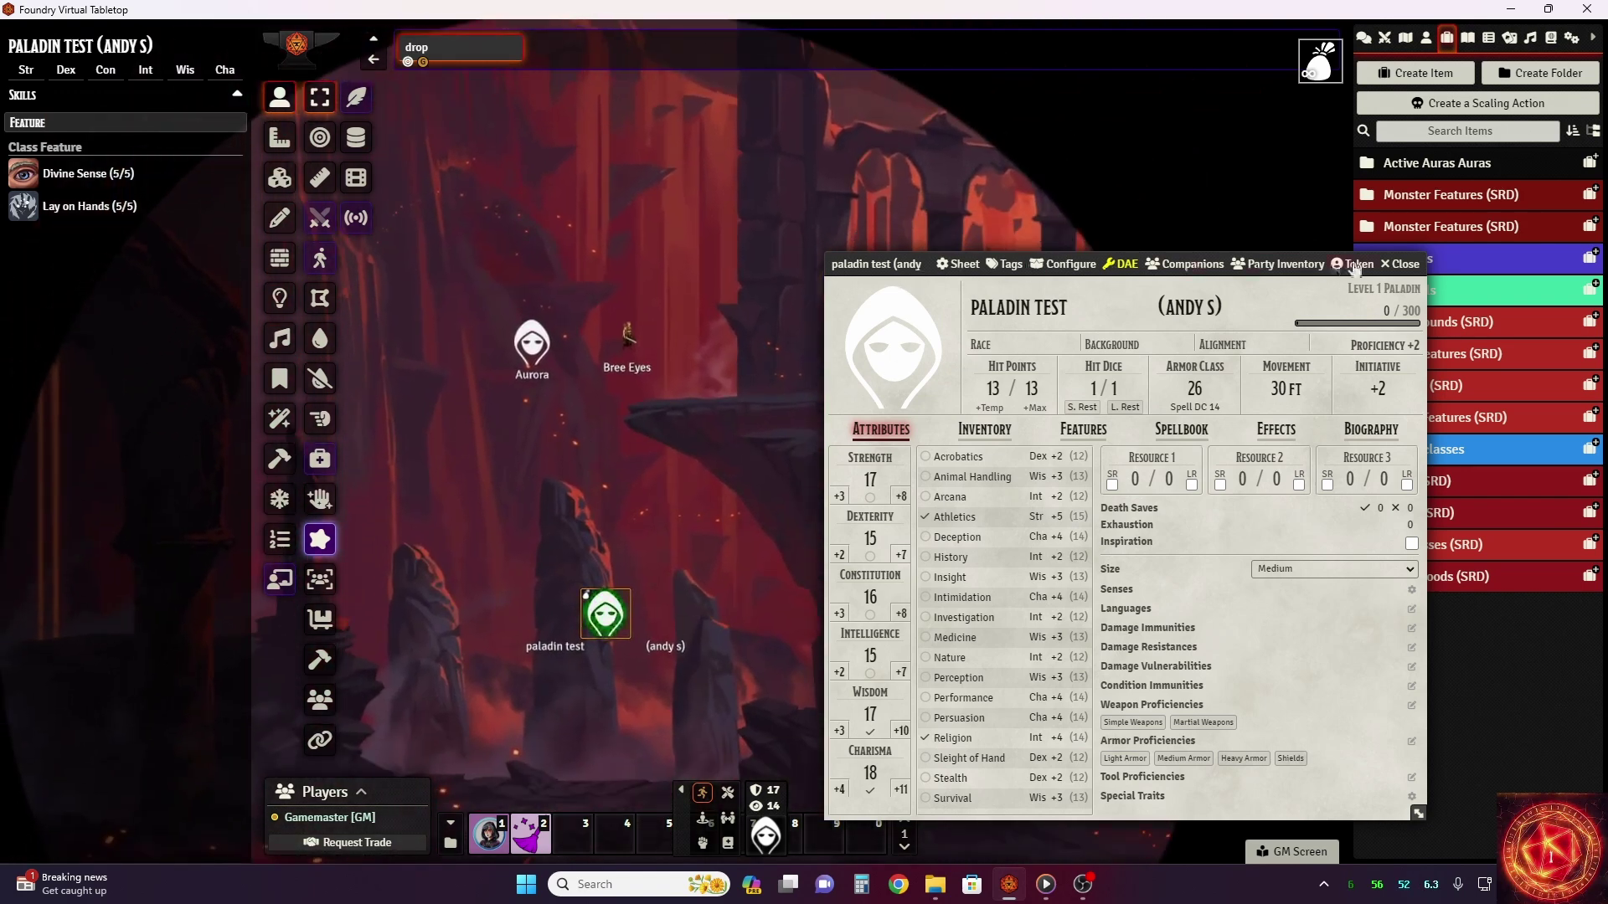
left_click(1400, 264)
left_click_drag(614, 630, 576, 416)
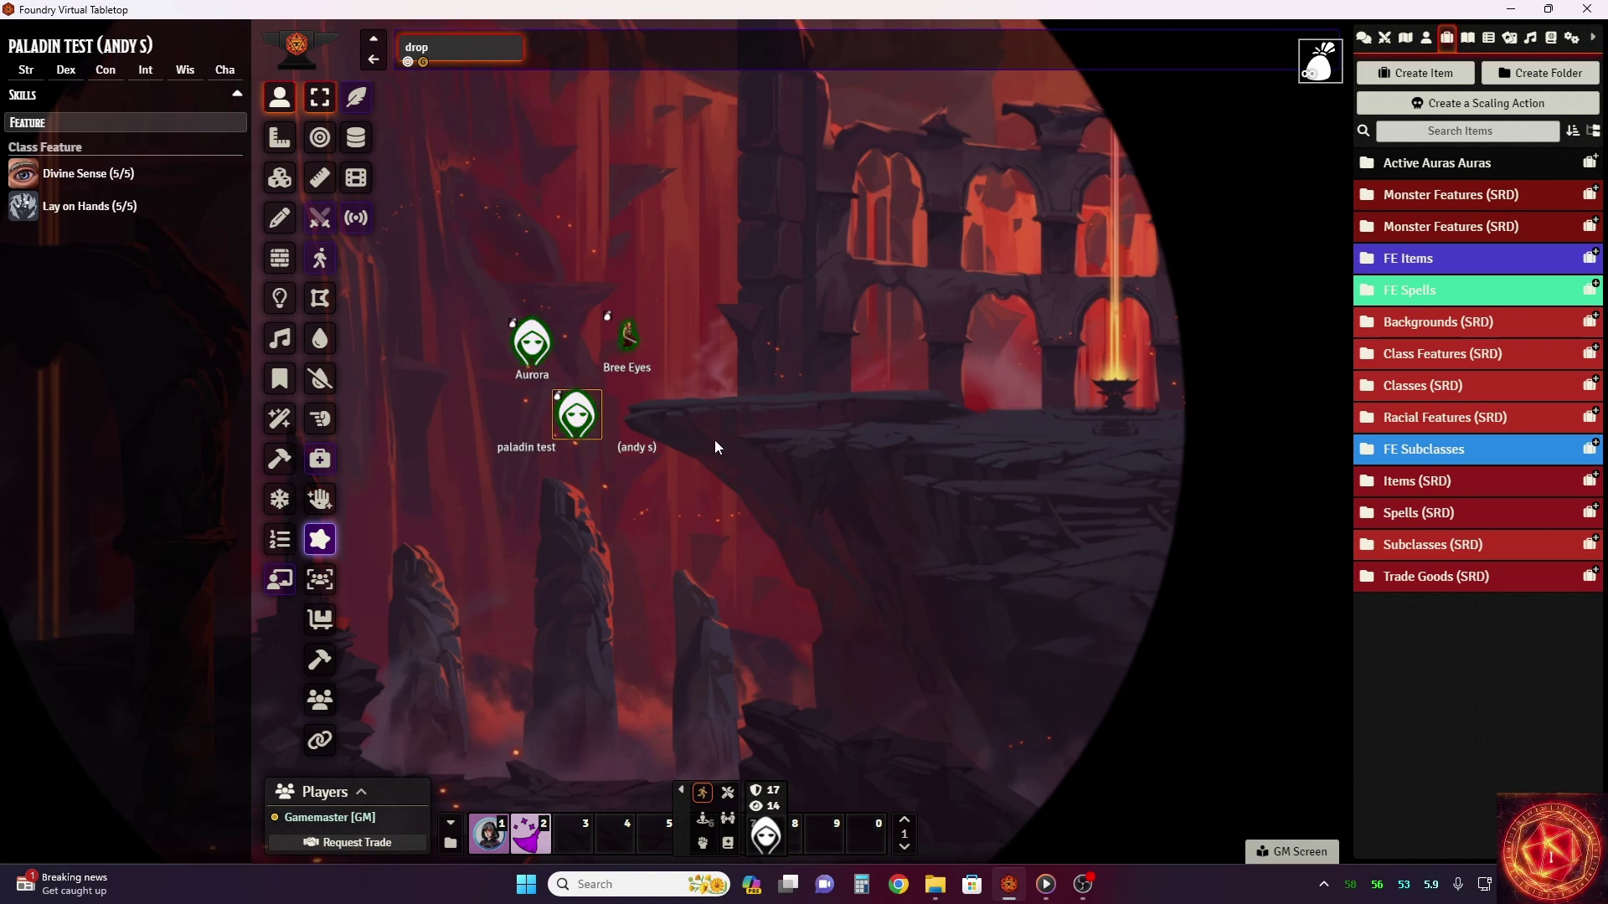
scroll(725, 434, "up", 3)
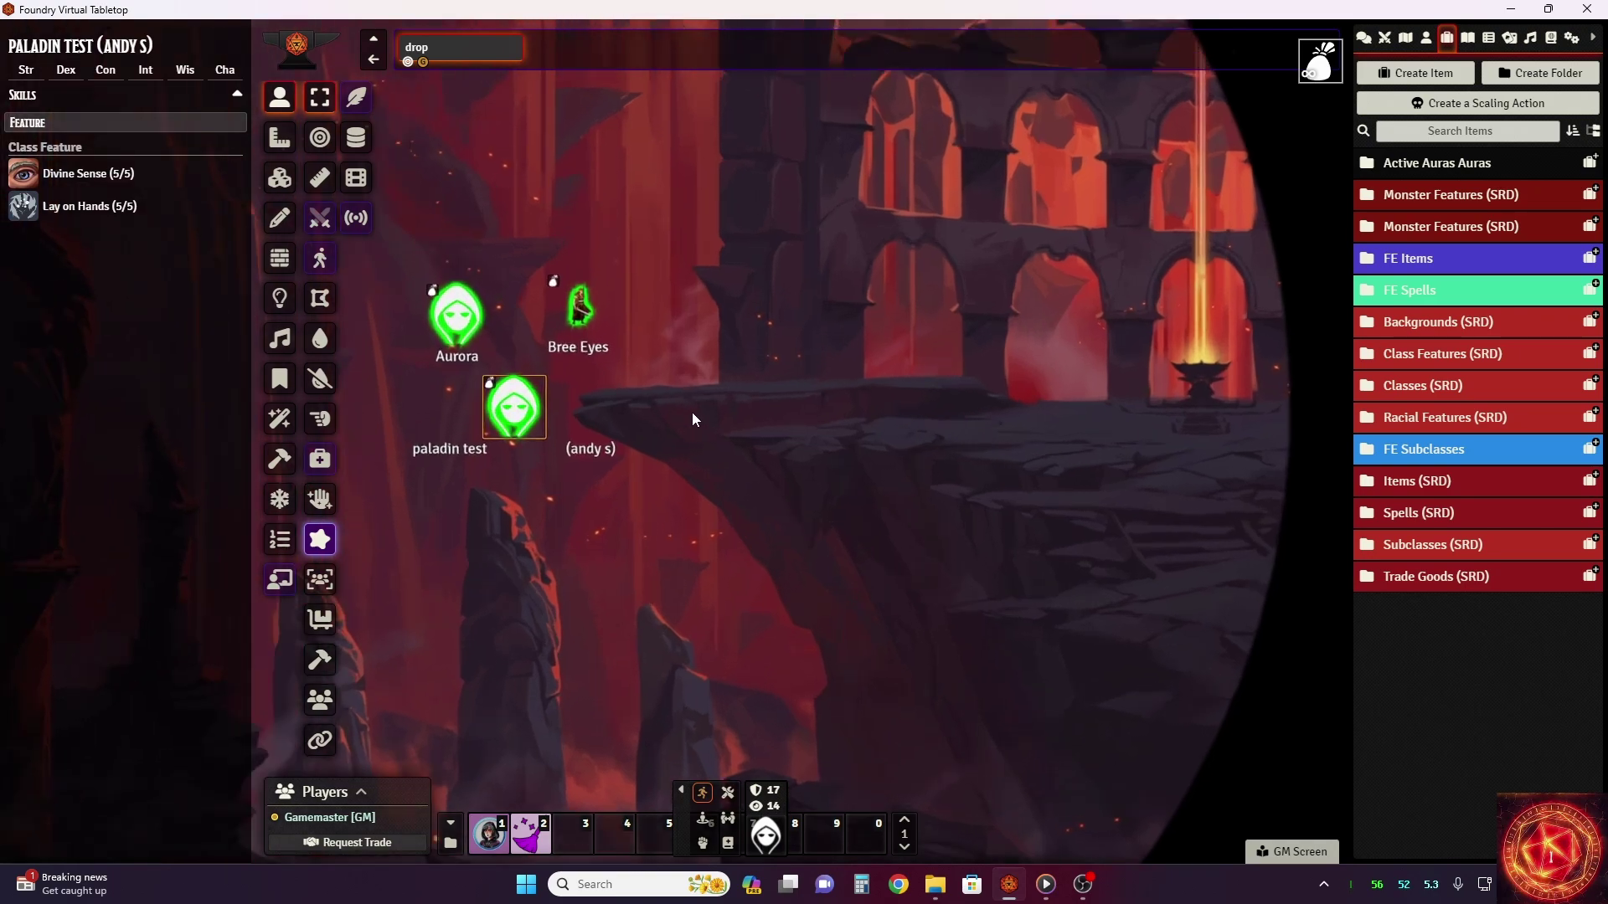
left_click_drag(701, 349, 848, 405)
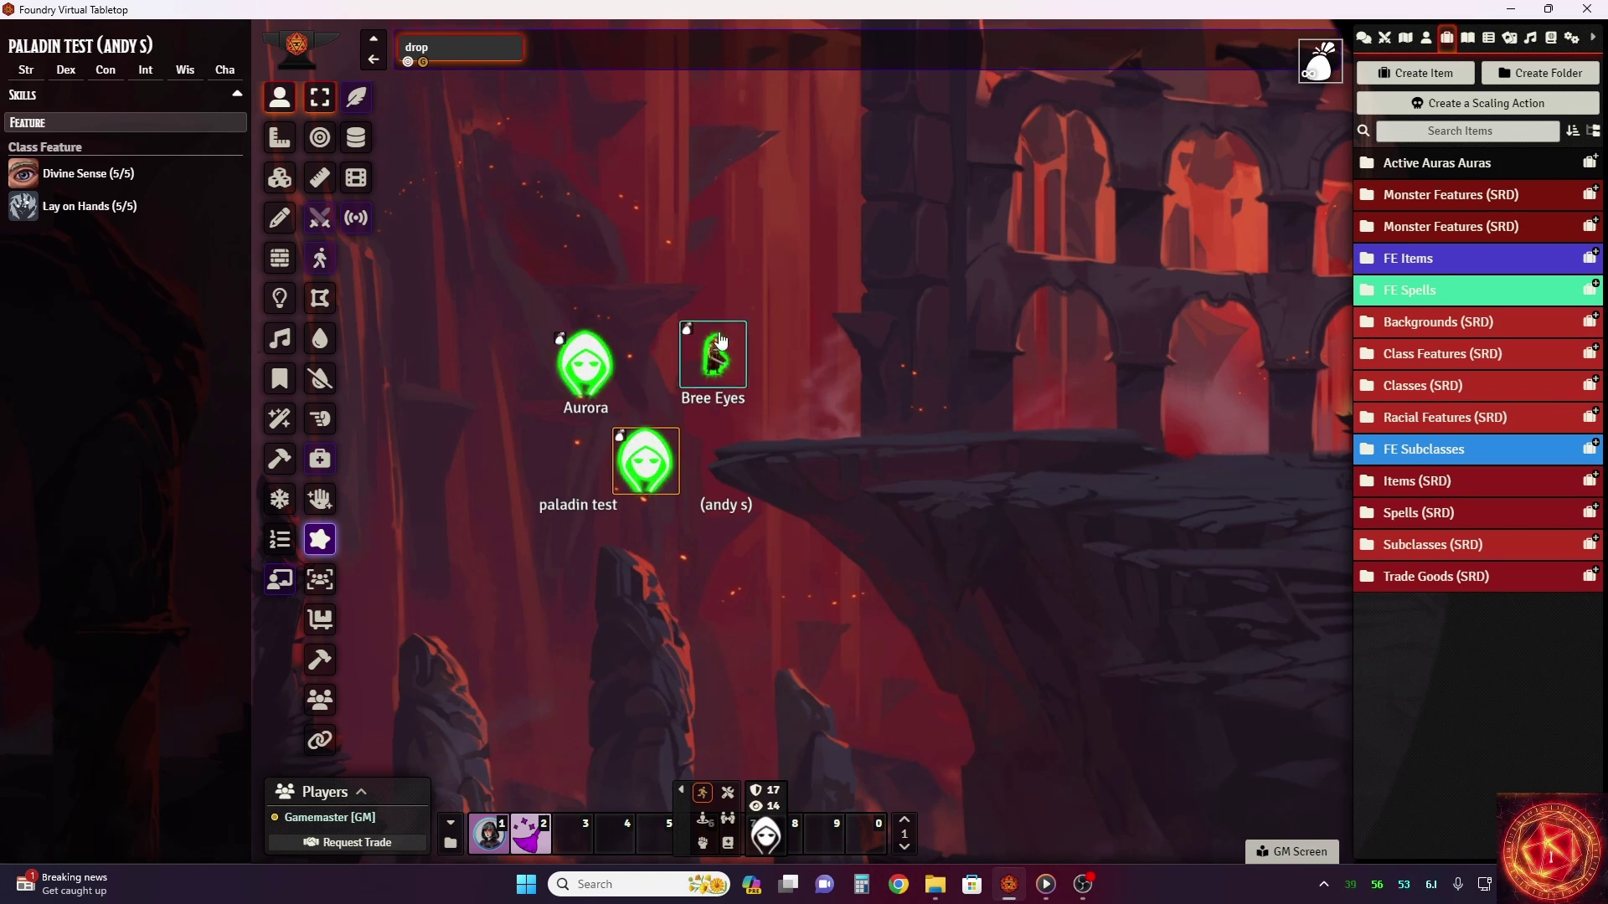
Open the character sheets of Aurora, Bree Eyes and paladin test, arranging them so their saving throws can be compared
left_click(563, 369)
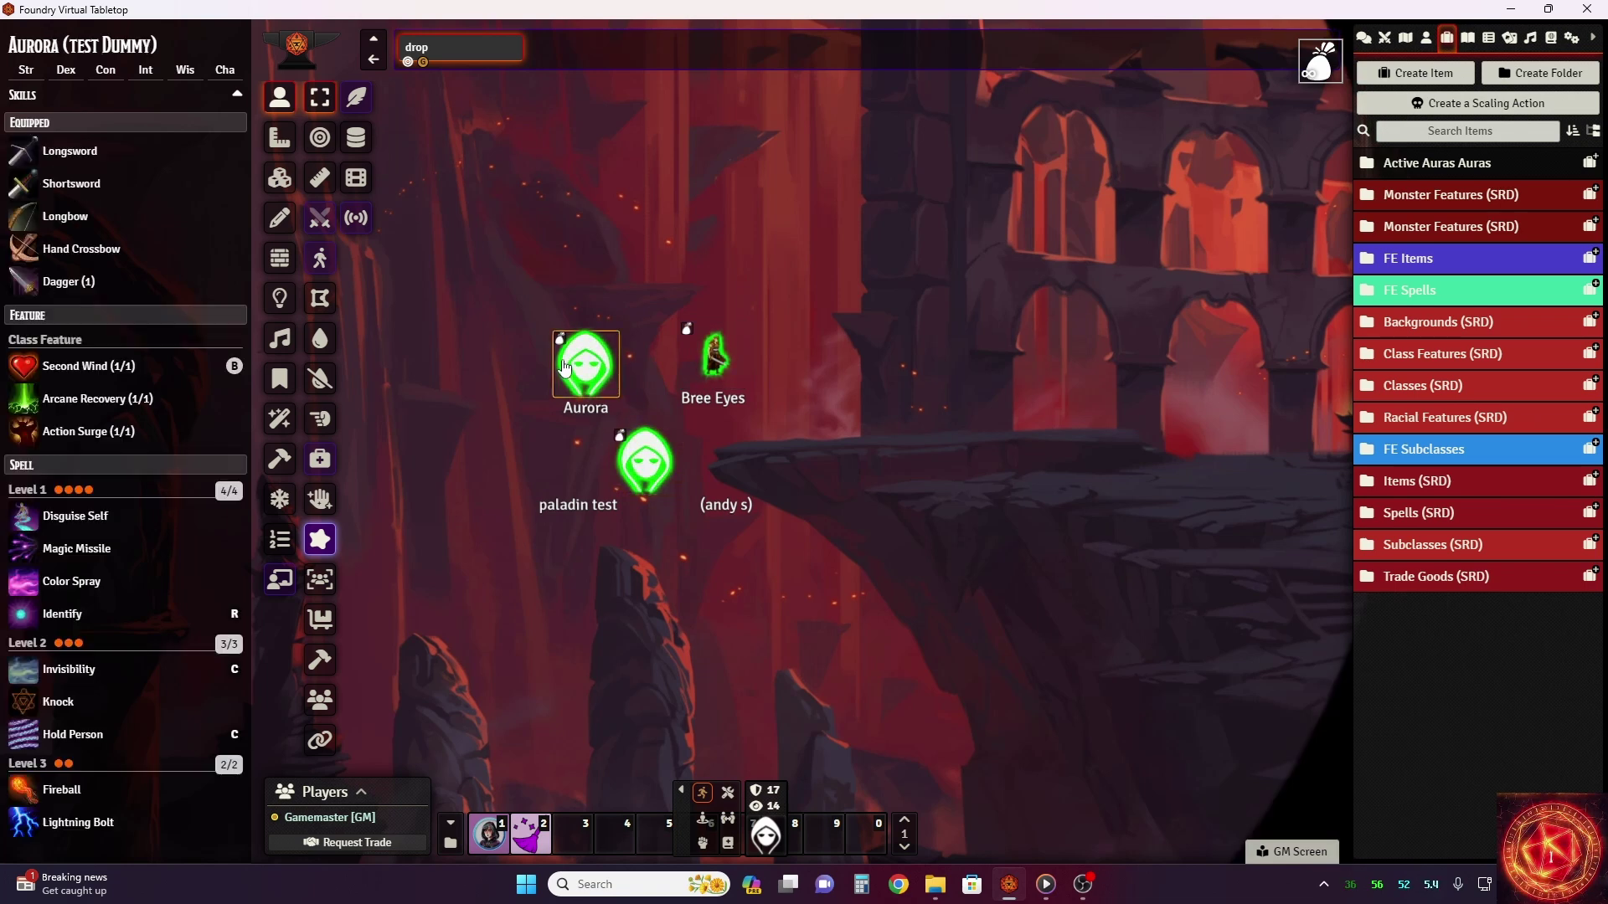
double_click(563, 369)
left_click_drag(562, 167, 60, 96)
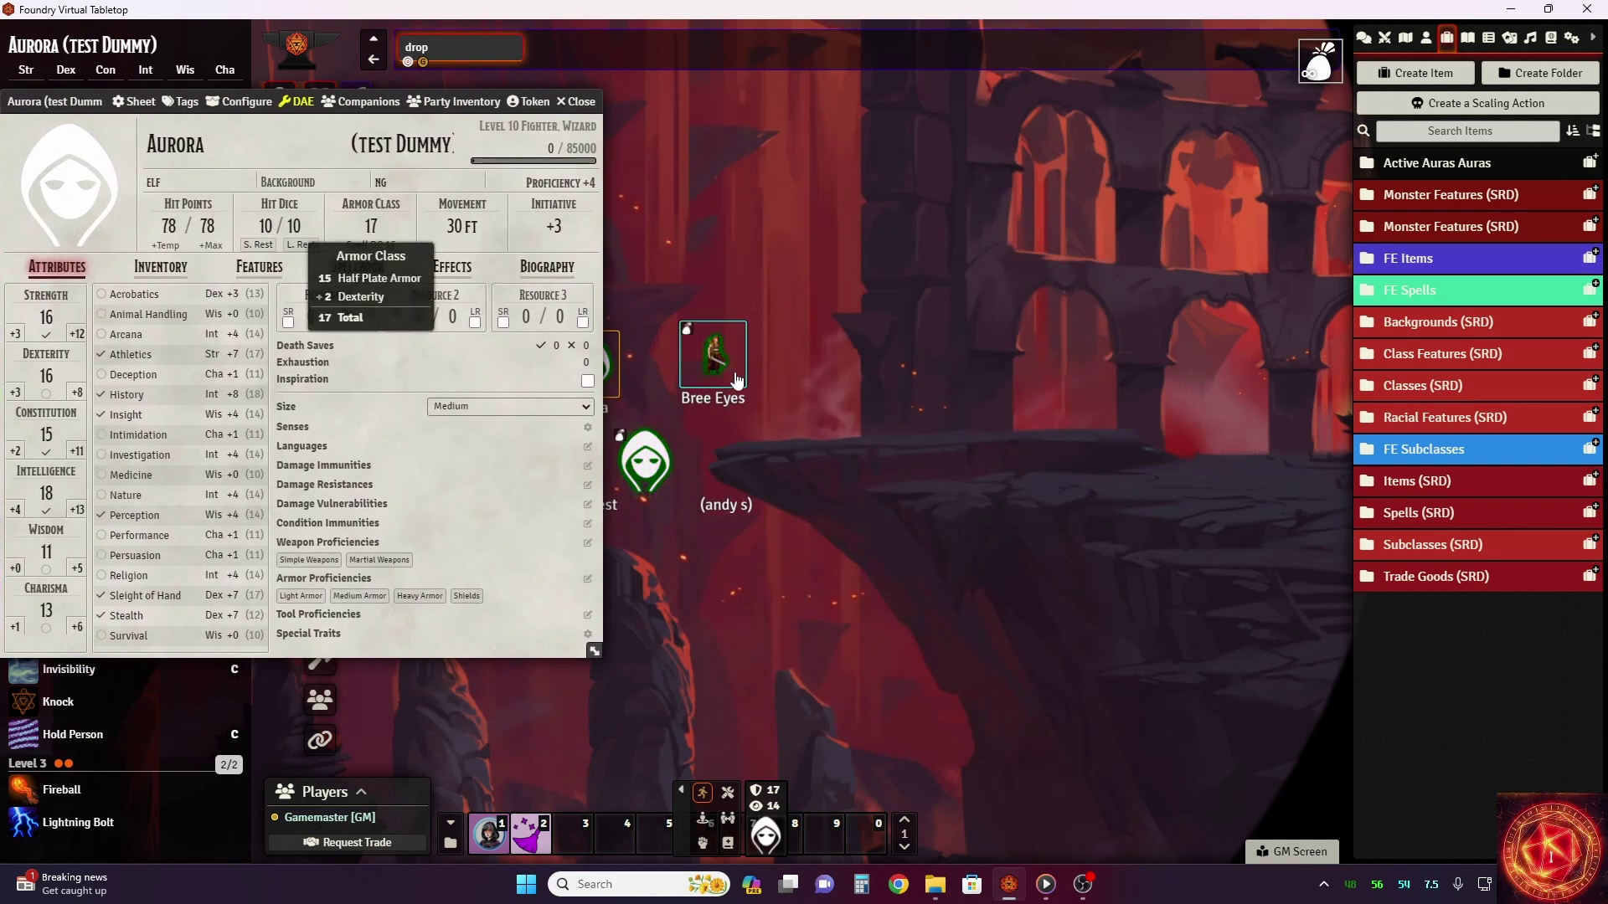
double_click(735, 380)
left_click_drag(549, 177, 838, 99)
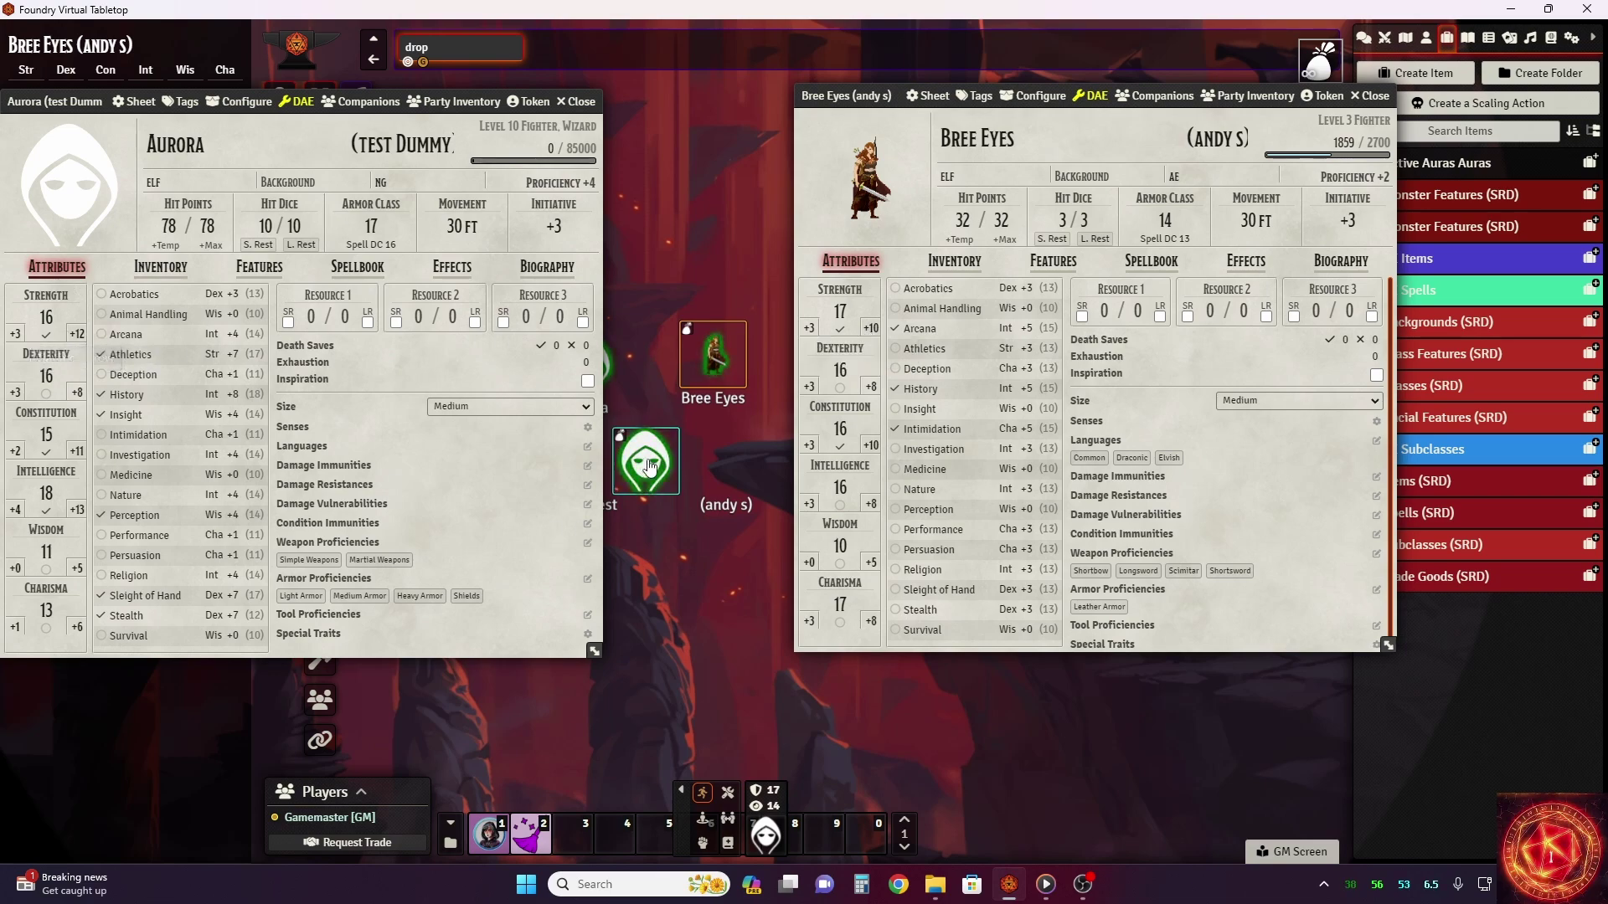
double_click(665, 484)
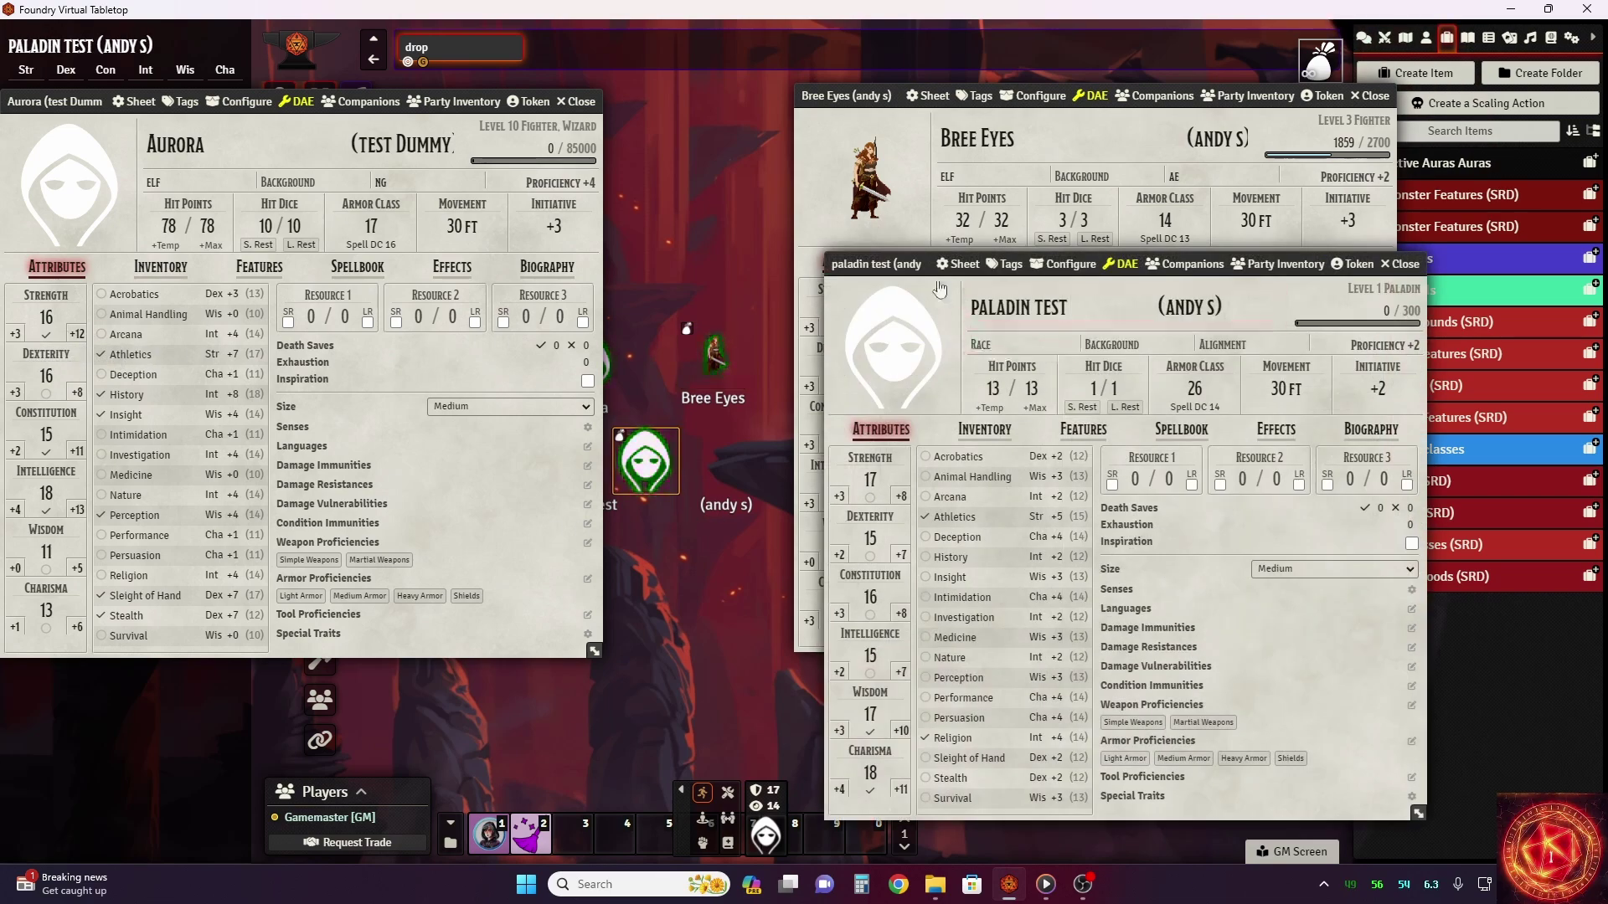
left_click_drag(1164, 264, 1345, 205)
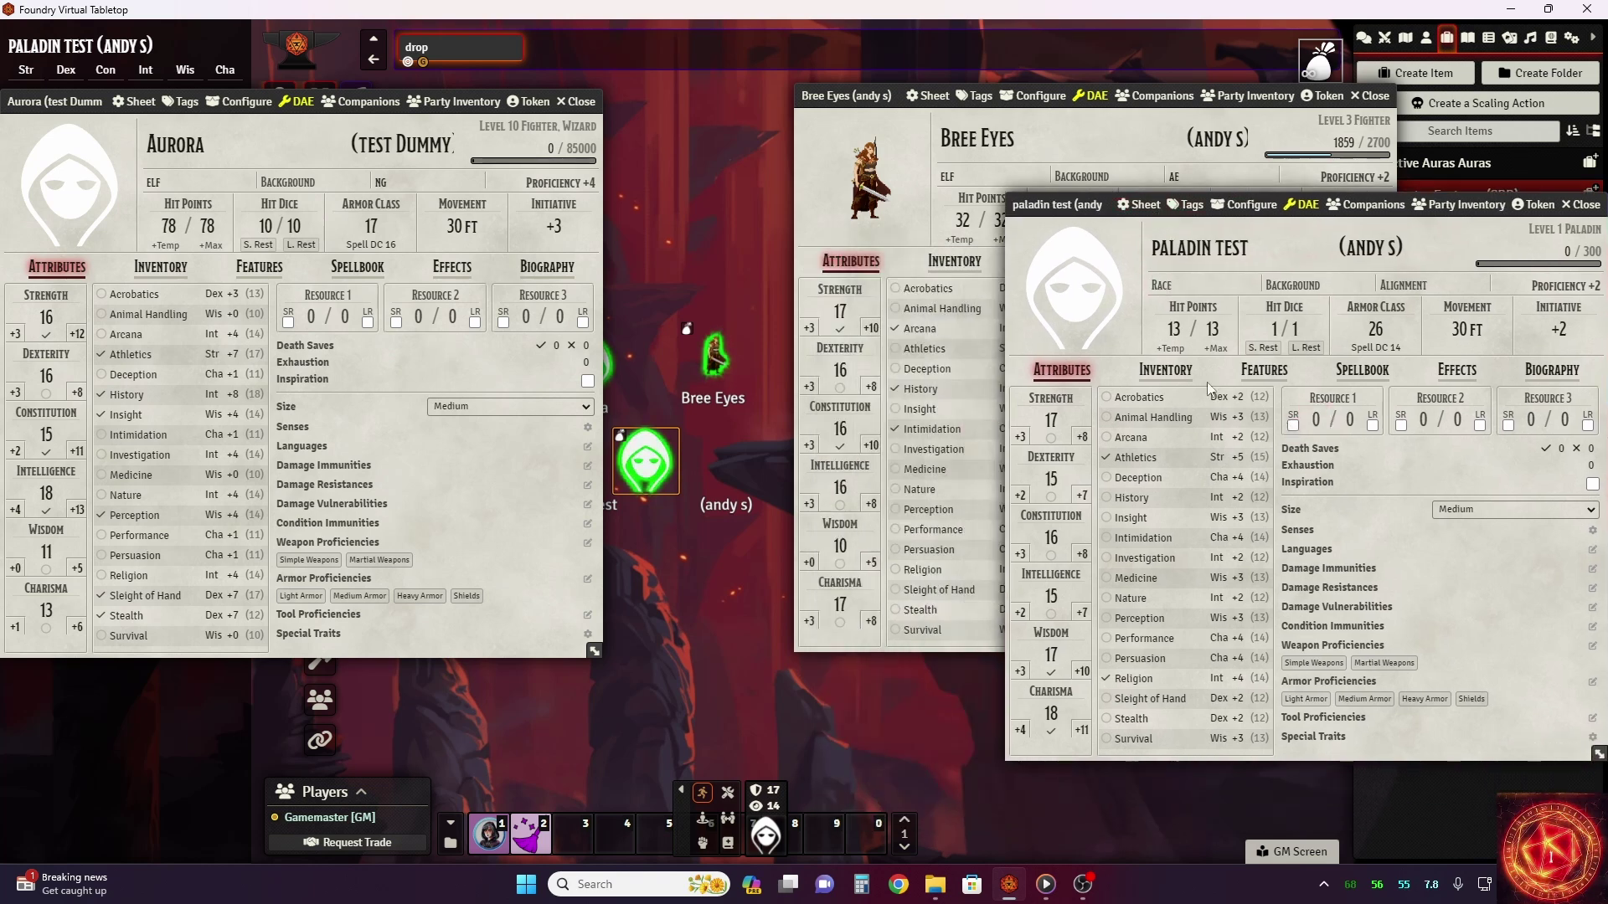
Unequip and re-equip the paladin's +5 Holy Avenger Armor Set, comparing the saving throws of Aurora and Bree Eyes
left_click(1165, 370)
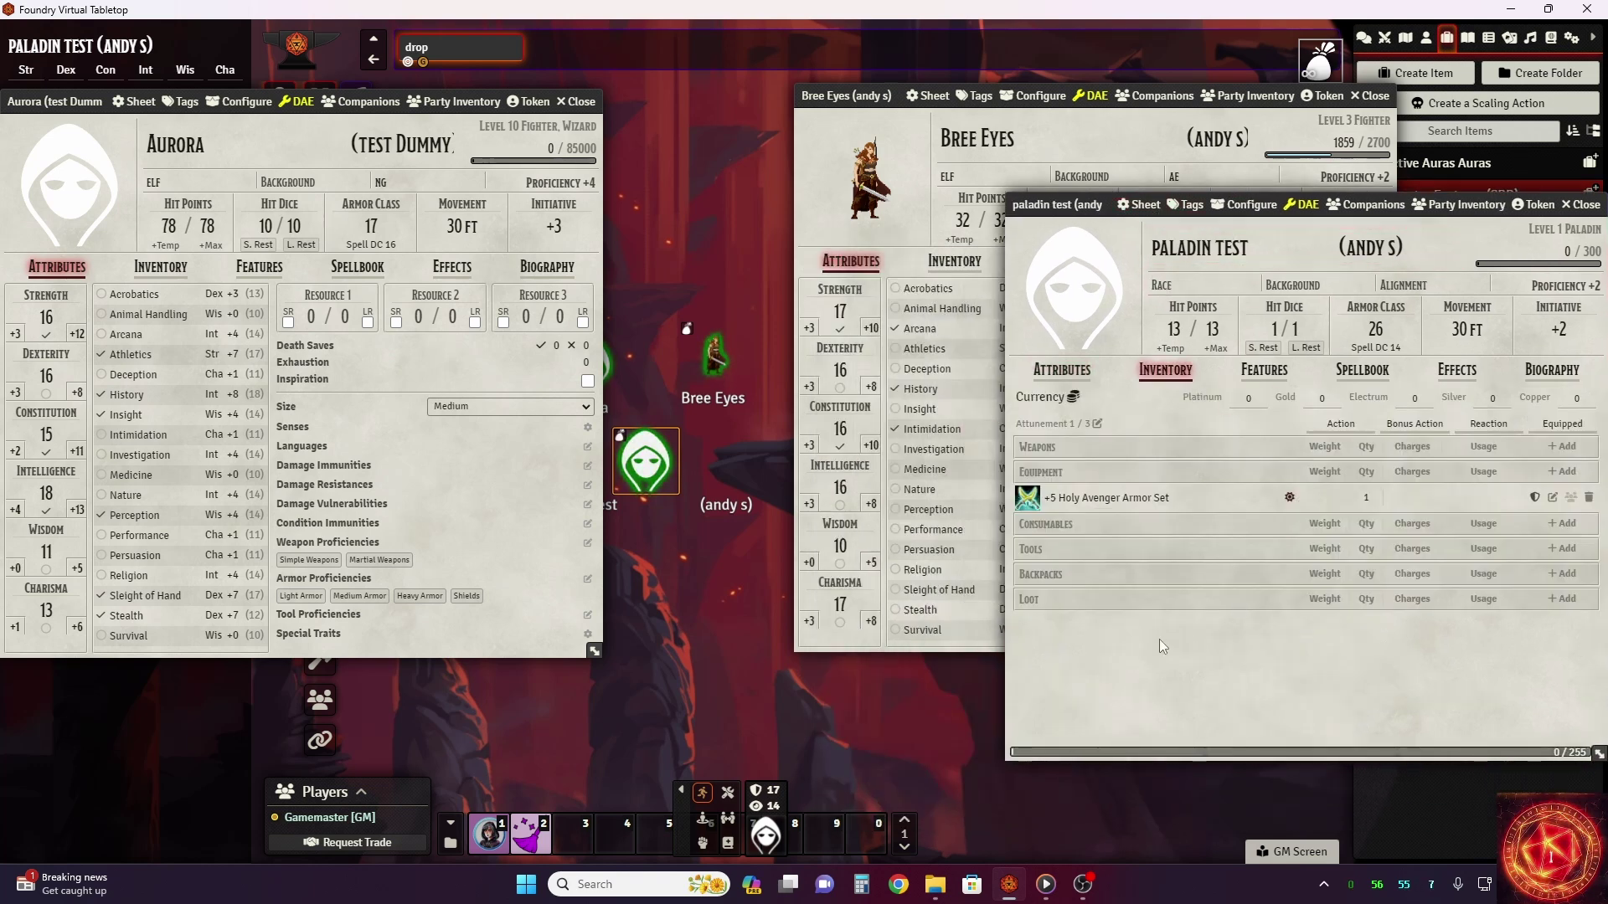
left_click(1535, 498)
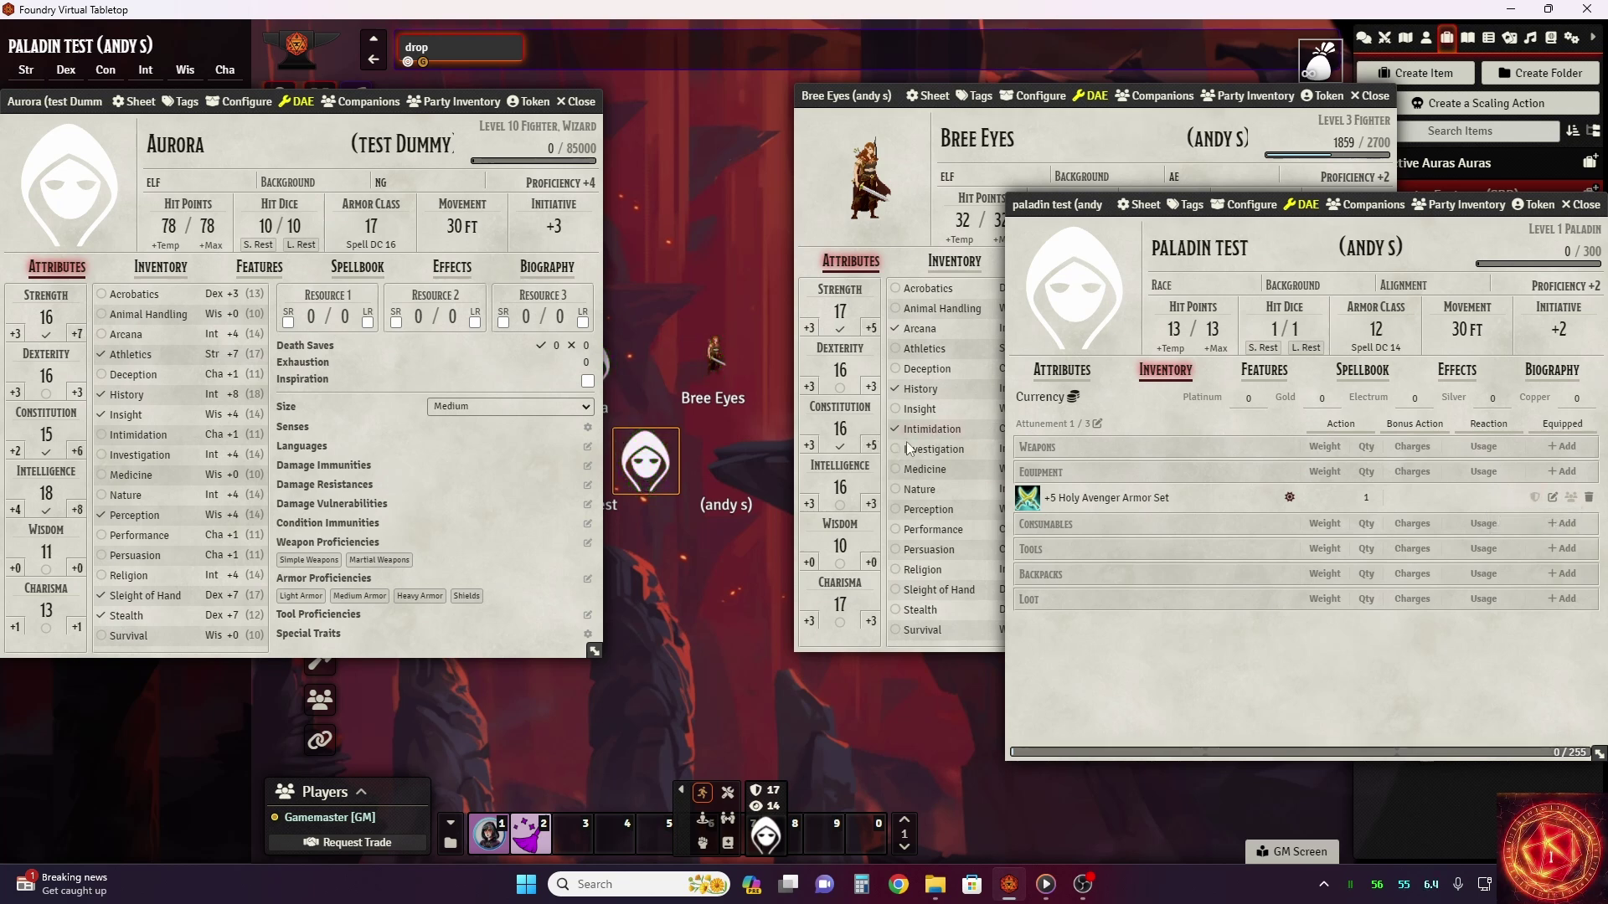
left_click_drag(675, 621, 720, 603)
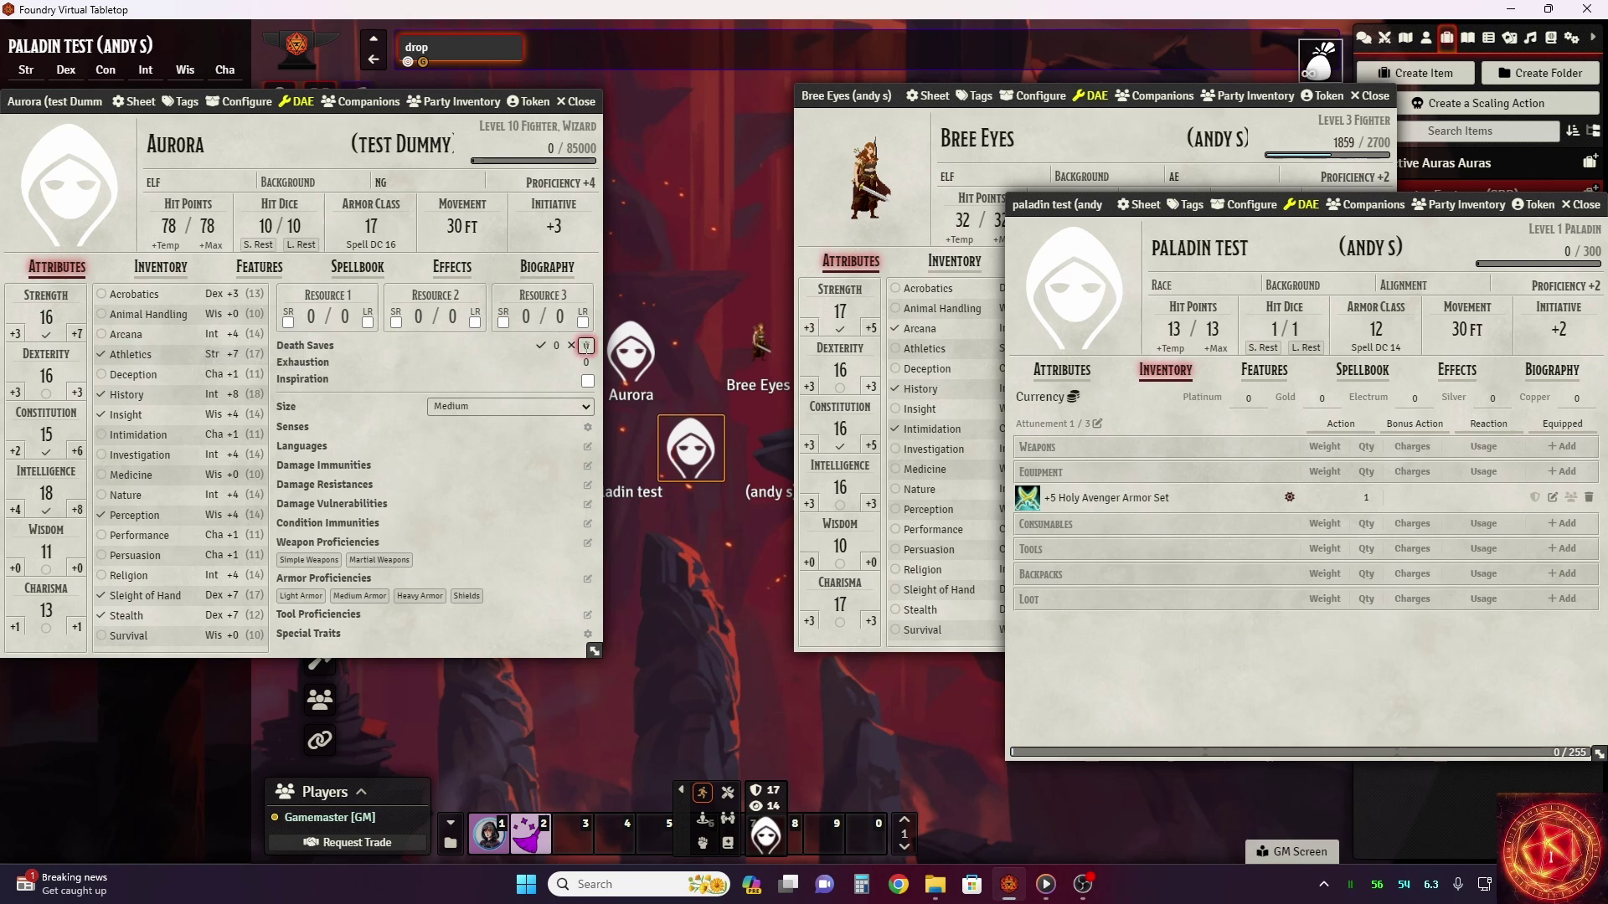
left_click(1534, 501)
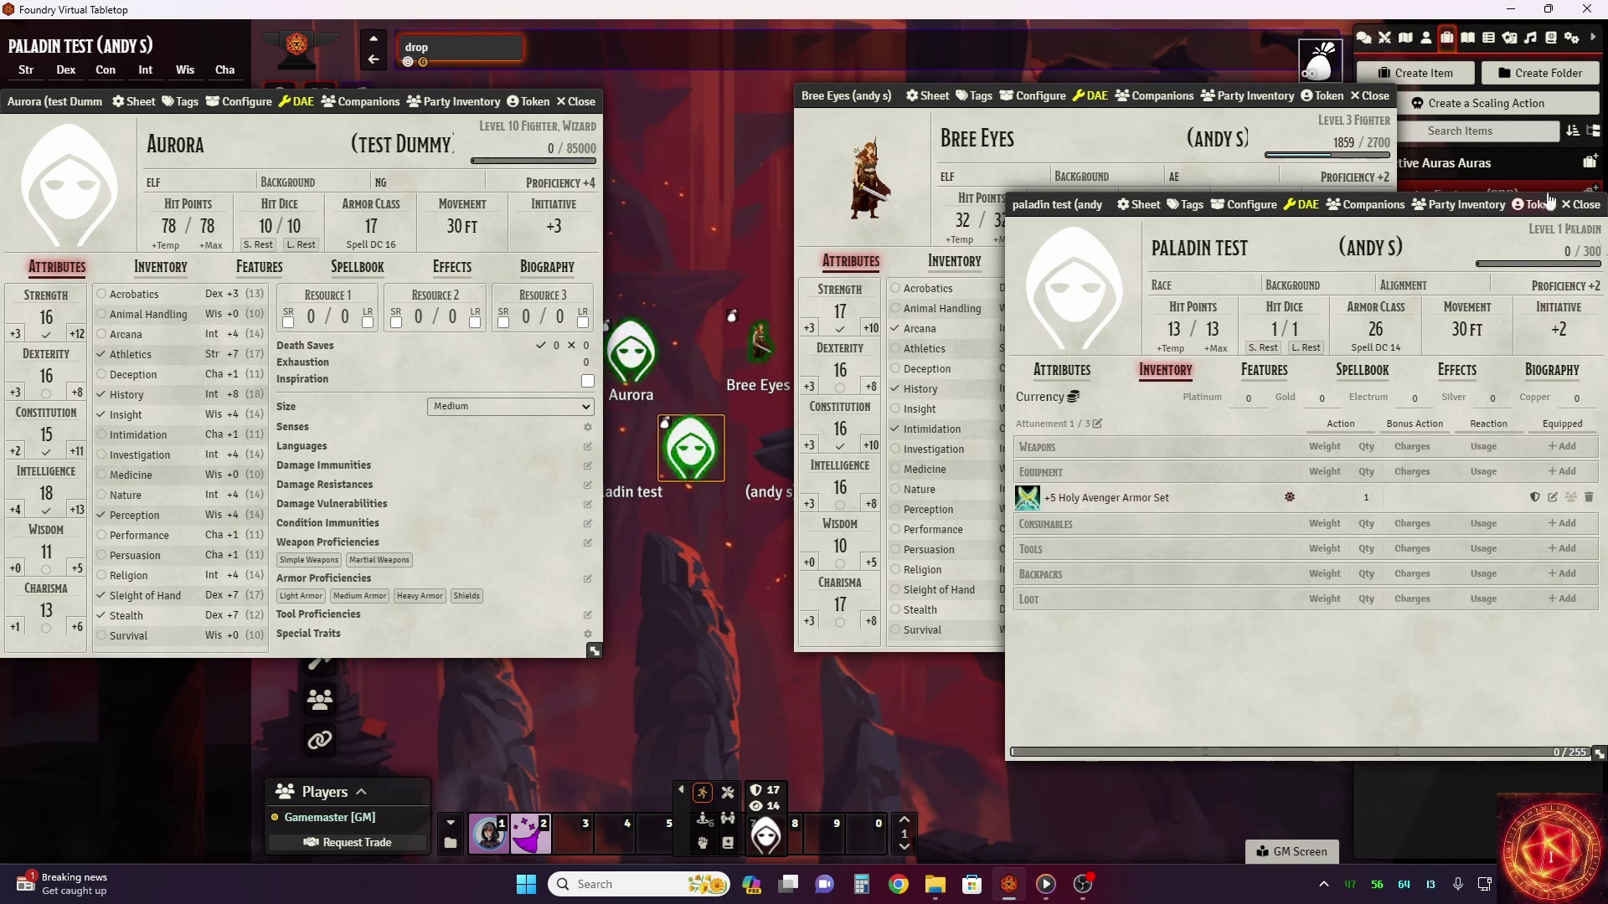
Close all three character sheets and select the Aurora token to check its active effect
left_click(1581, 205)
left_click(1374, 95)
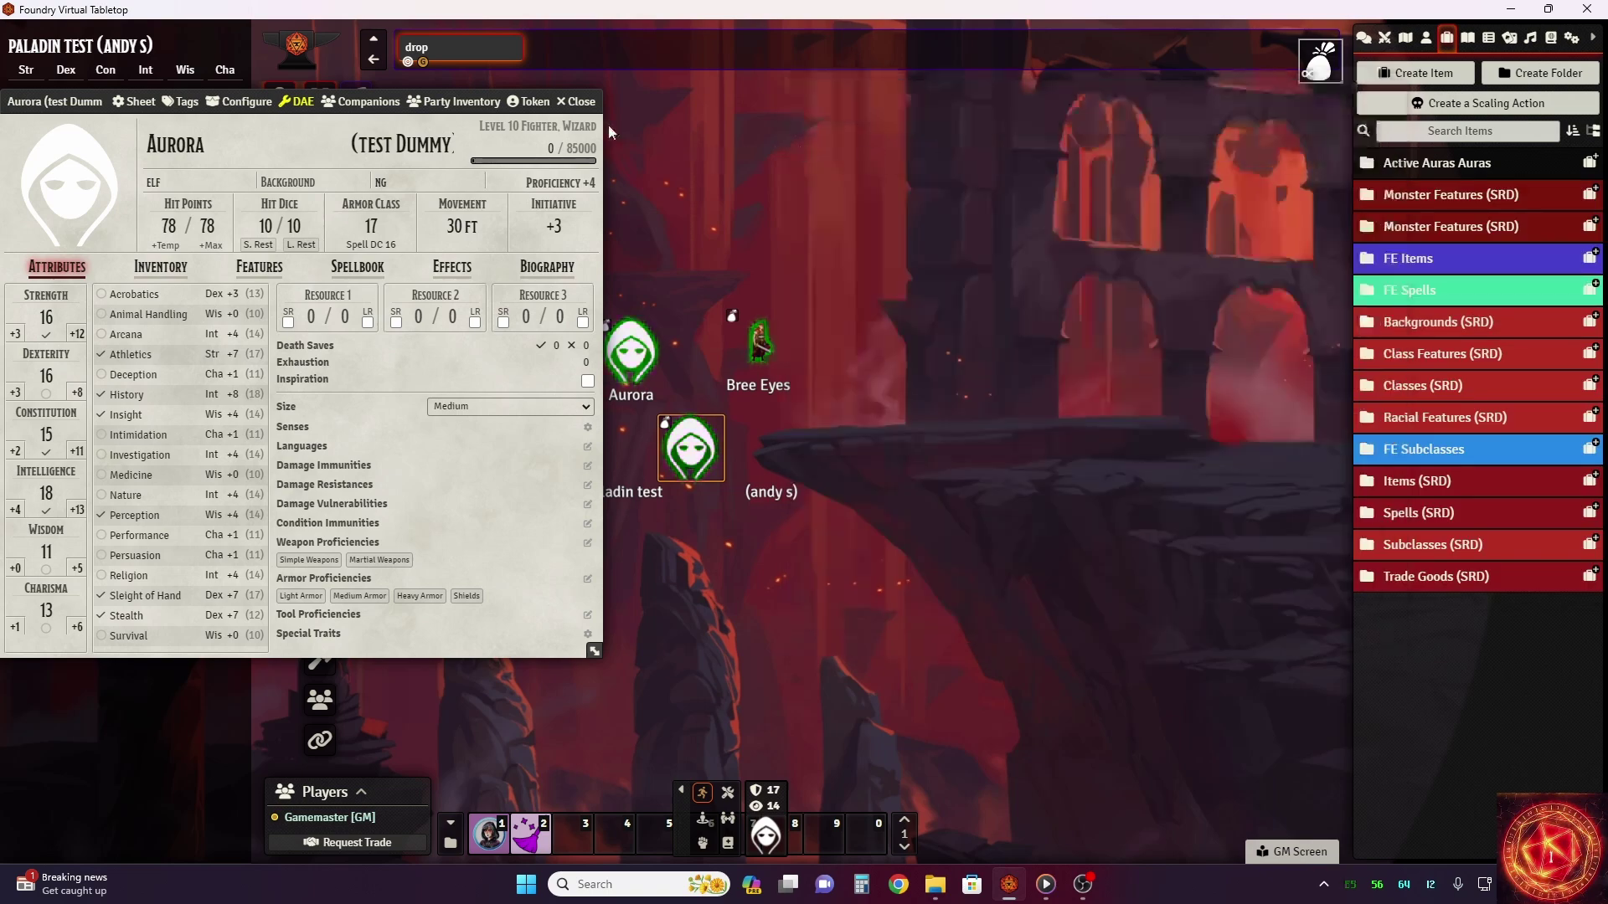
key("Escape")
left_click(631, 350)
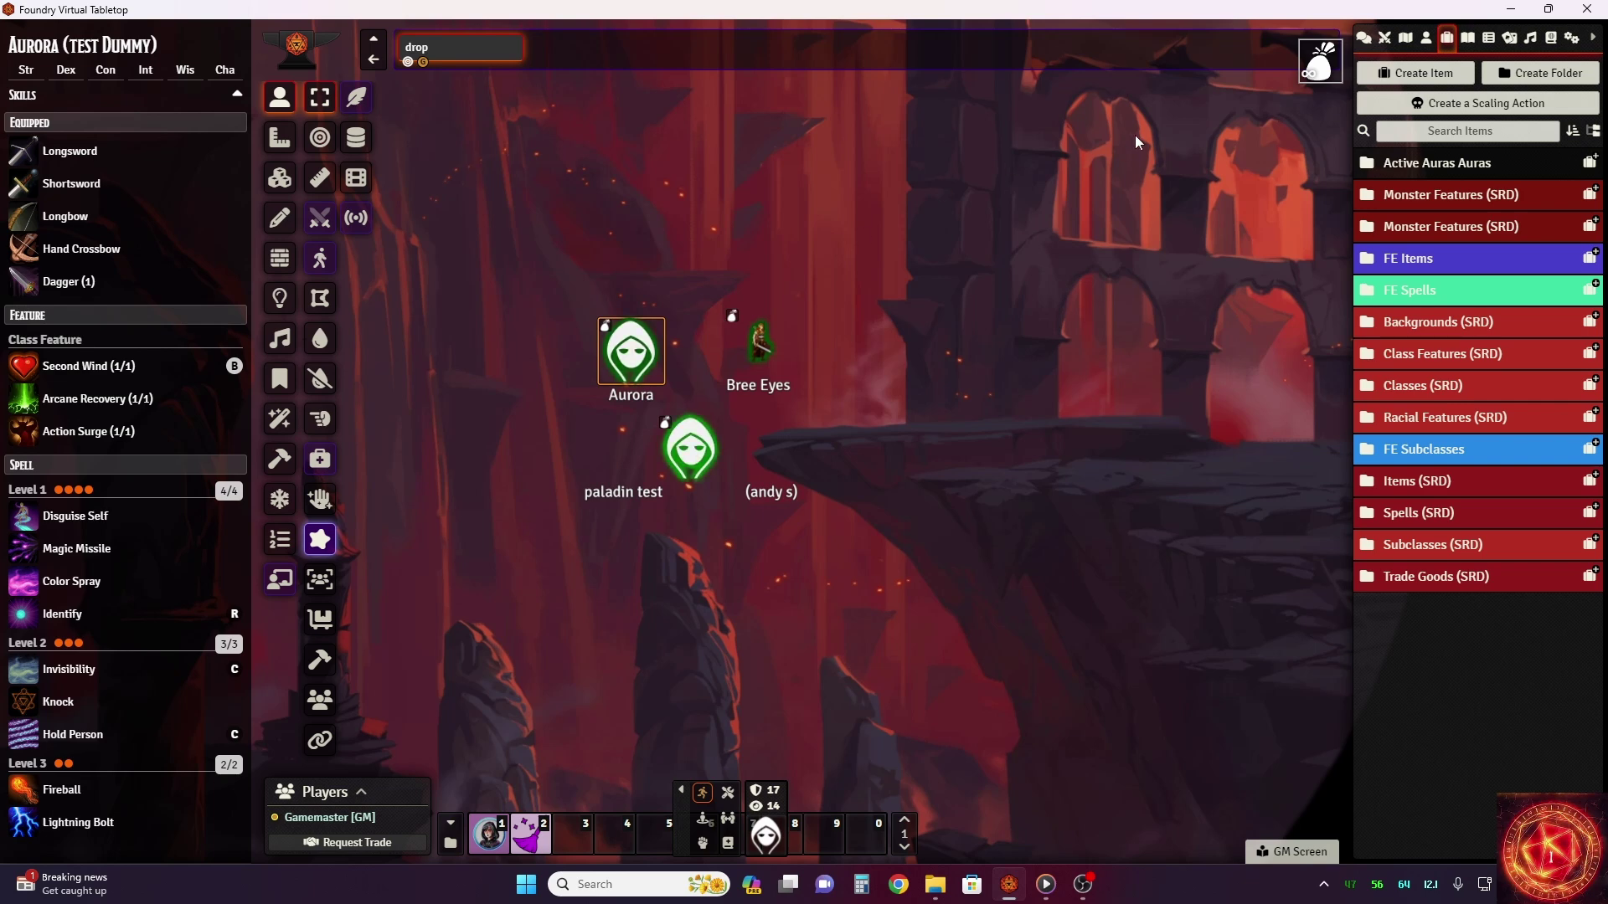
mouse_move(1147, 141)
Move the paladin test token away from Aurora and Bree Eyes and check both of their tokens for the aura
left_click(690, 453)
left_click_drag(690, 452, 752, 591)
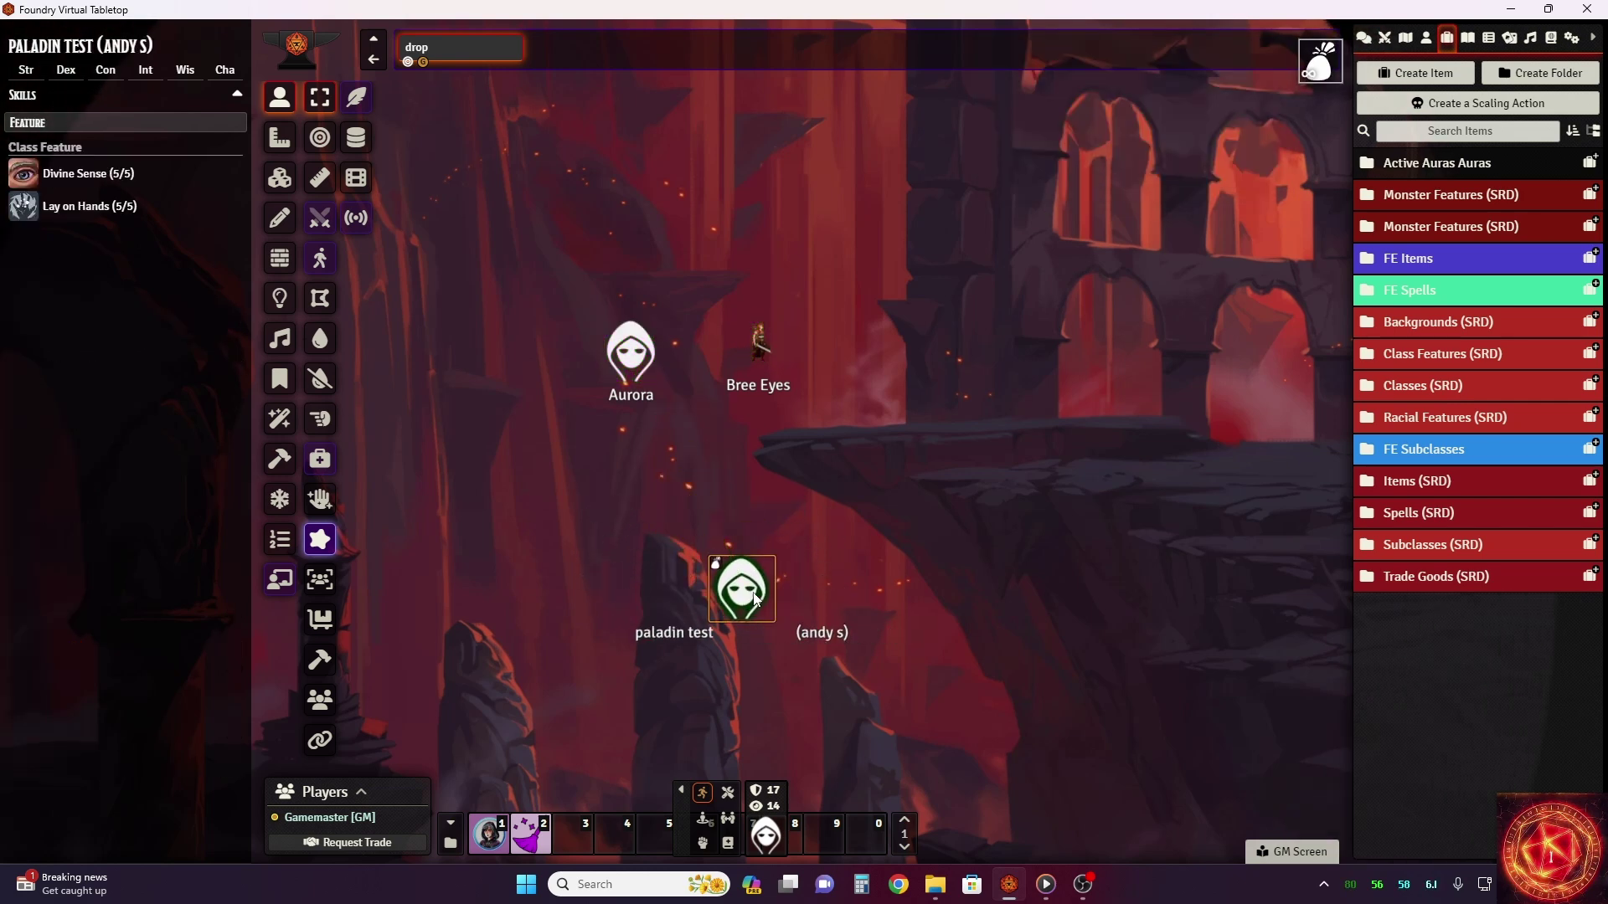
left_click(650, 339)
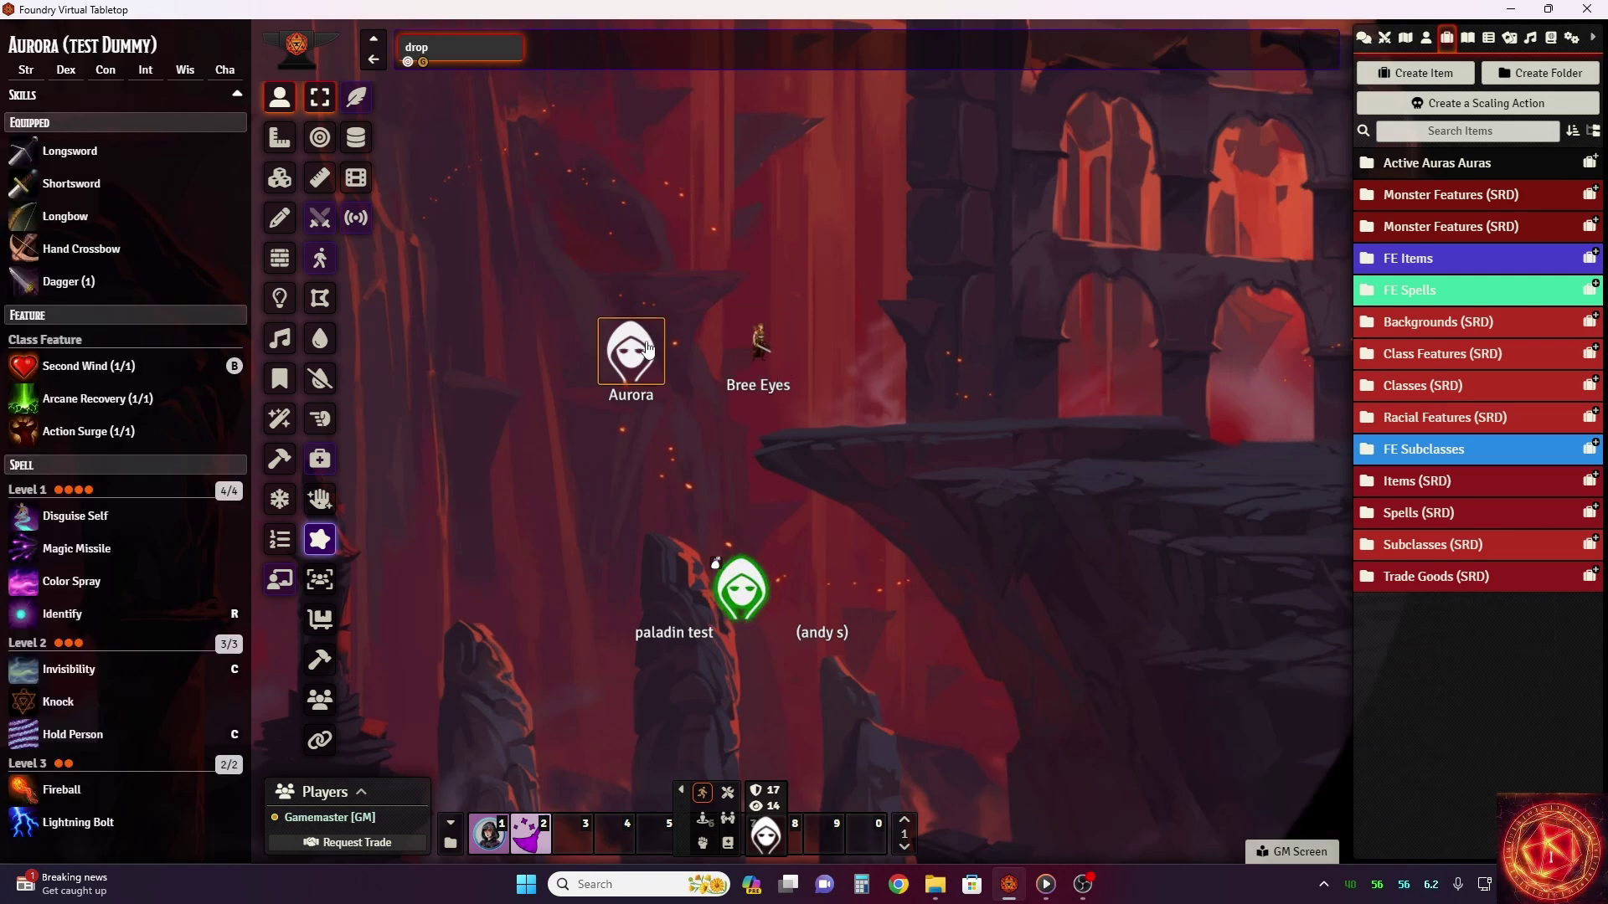
left_click(757, 337)
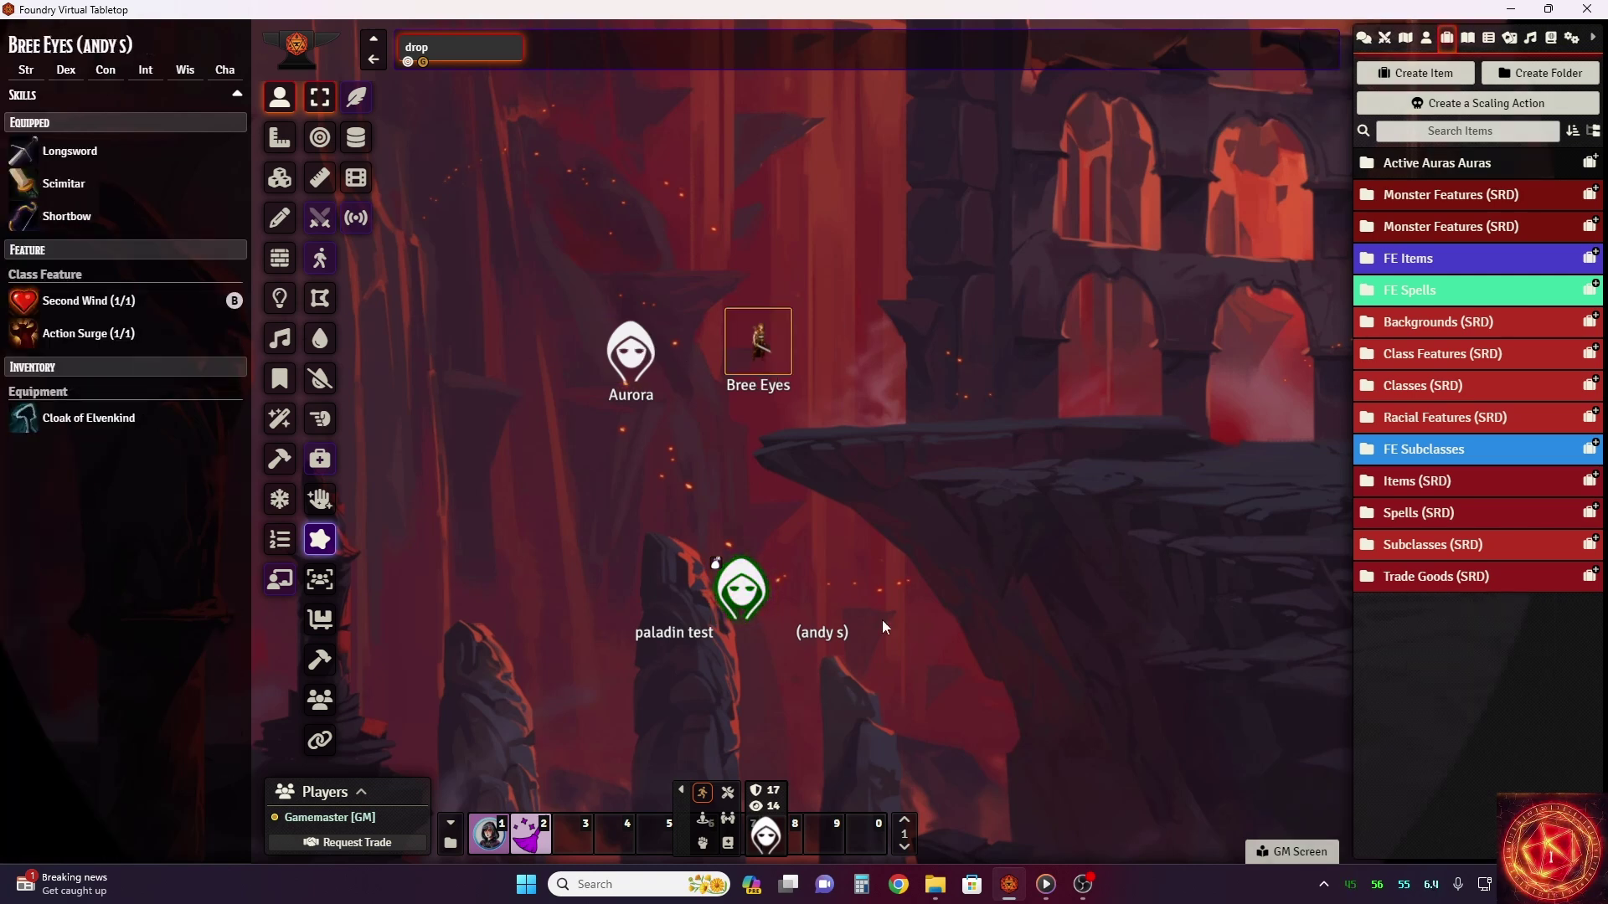
Check the paladin test token's active effect and reopen its character sheet beside the token
left_click(740, 598)
mouse_move(1321, 65)
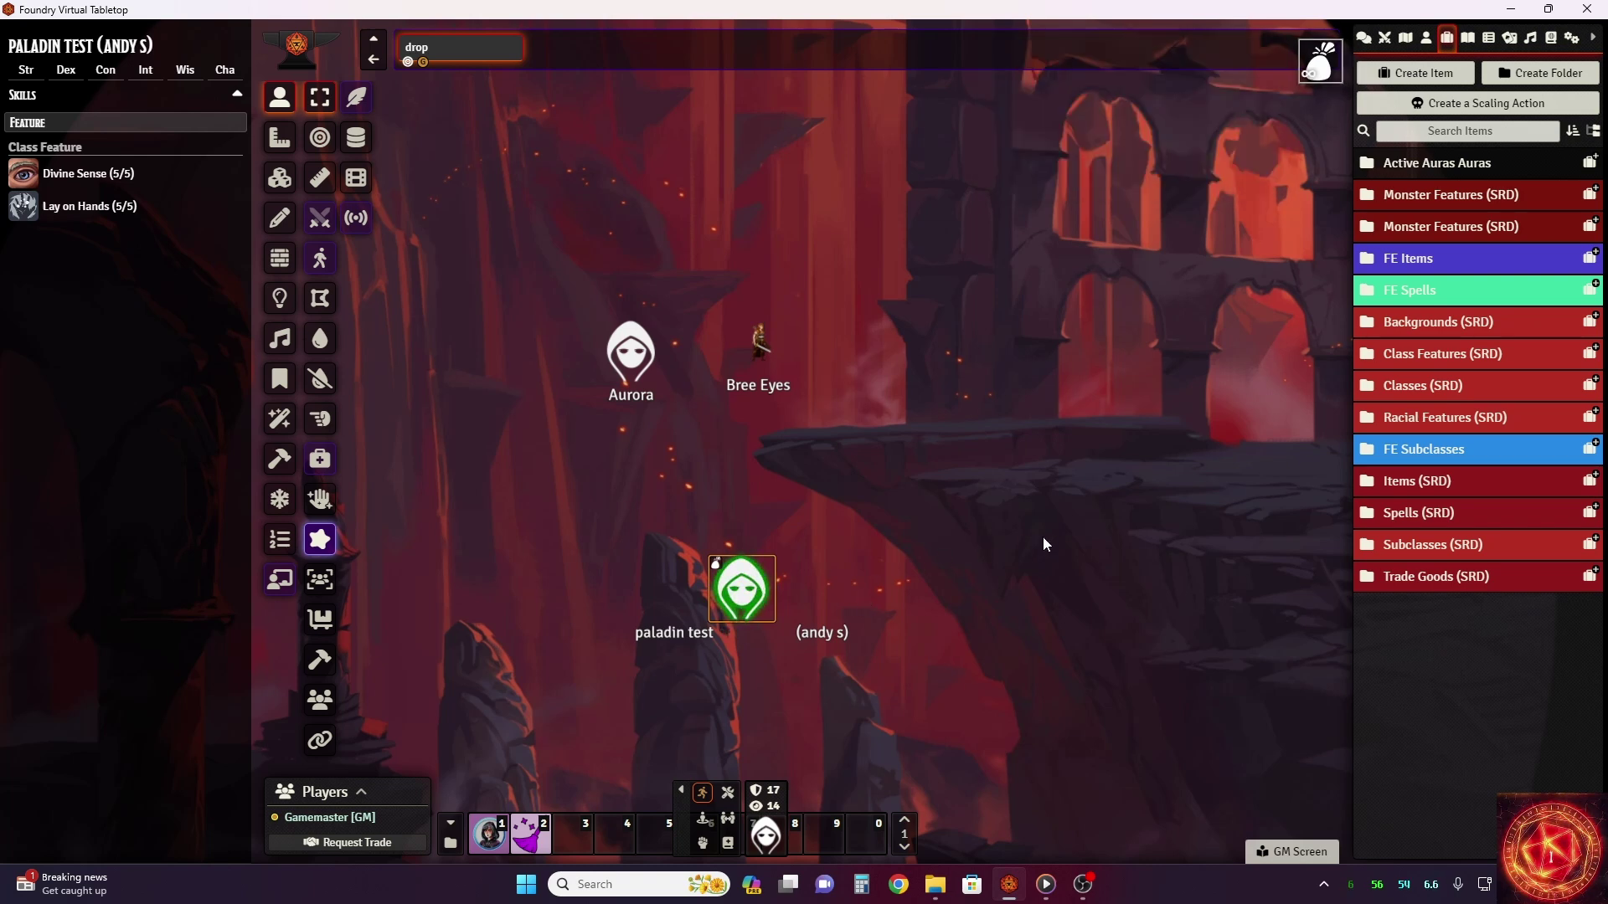
double_click(731, 604)
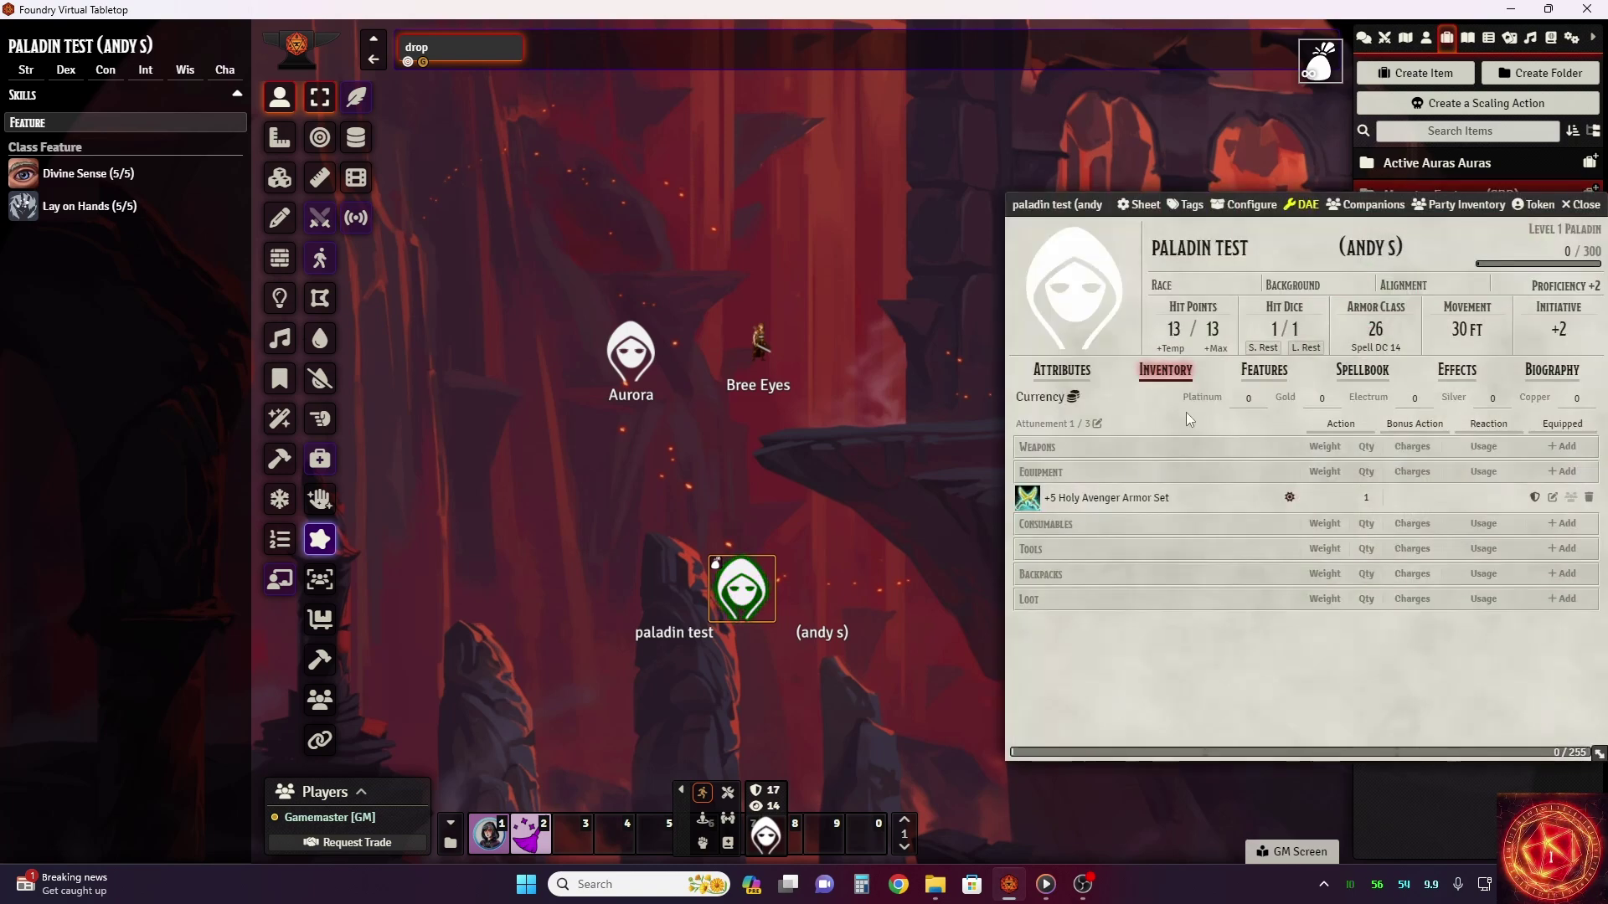
left_click_drag(1066, 201, 955, 96)
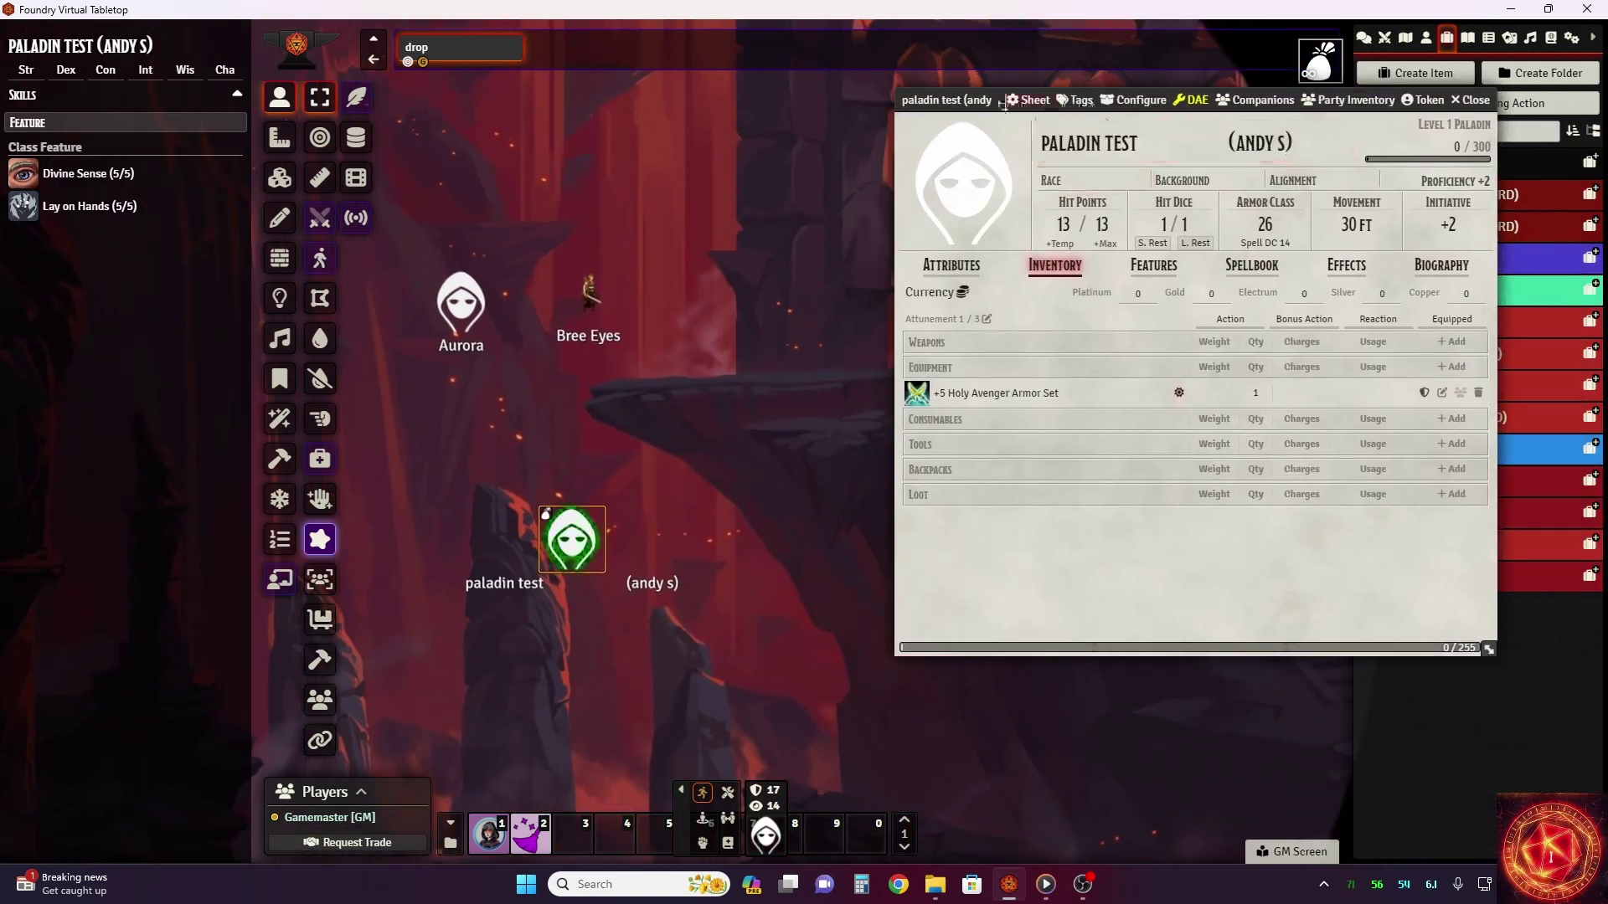
Open the +5 Holy Avenger Armor Set from the paladin's inventory and move its sheet clear of the token to view its effects
left_click_drag(1010, 110, 878, 124)
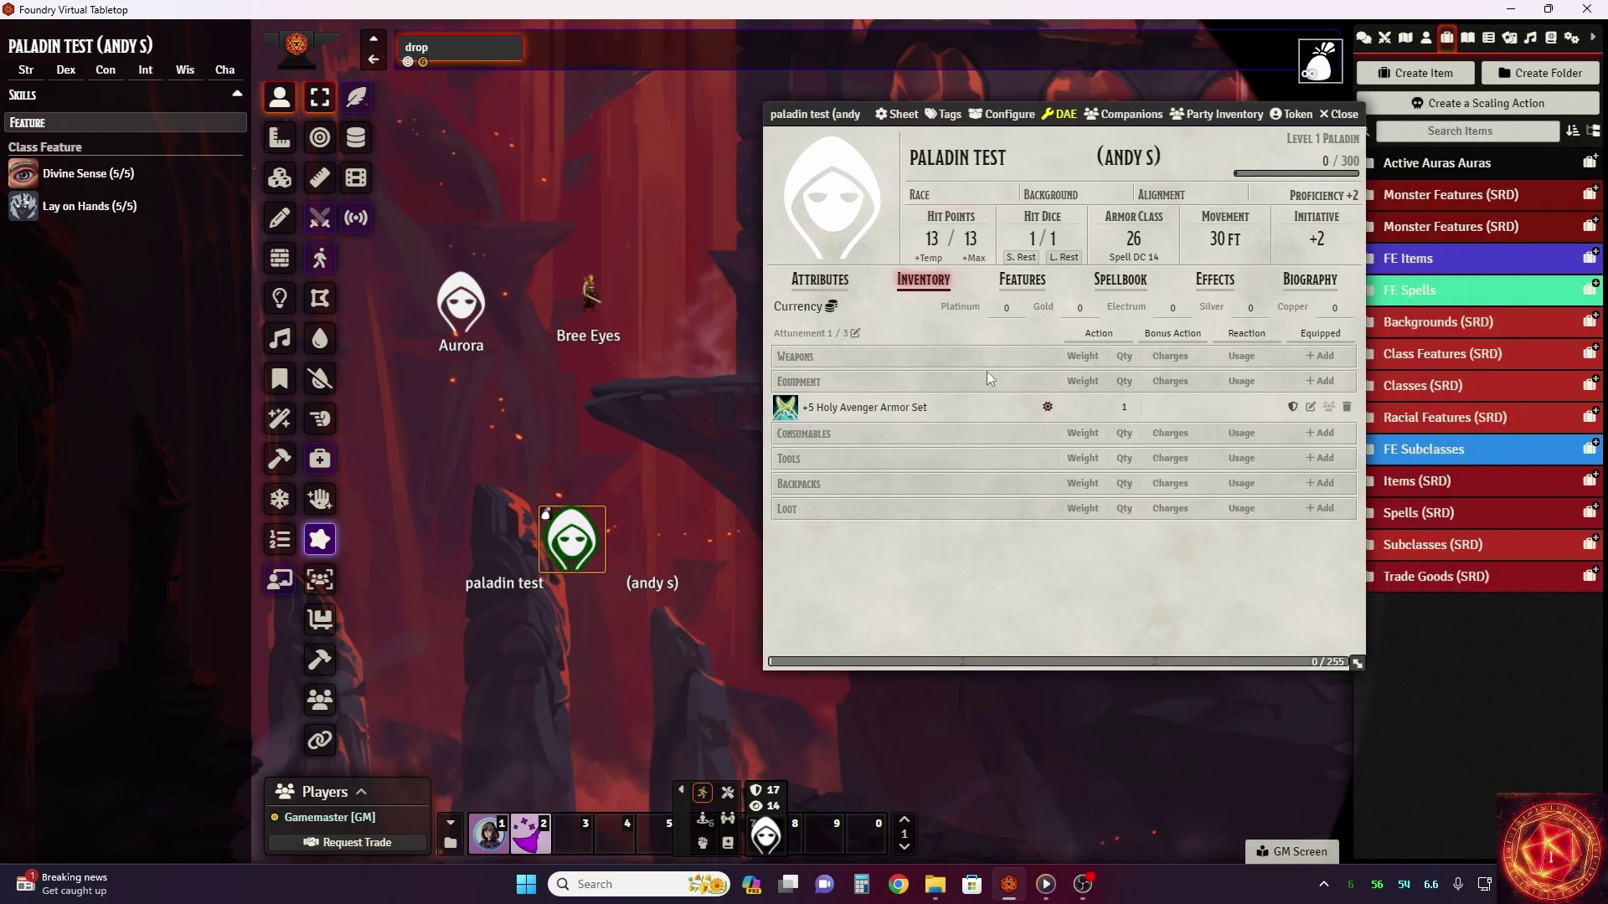
left_click(1313, 410)
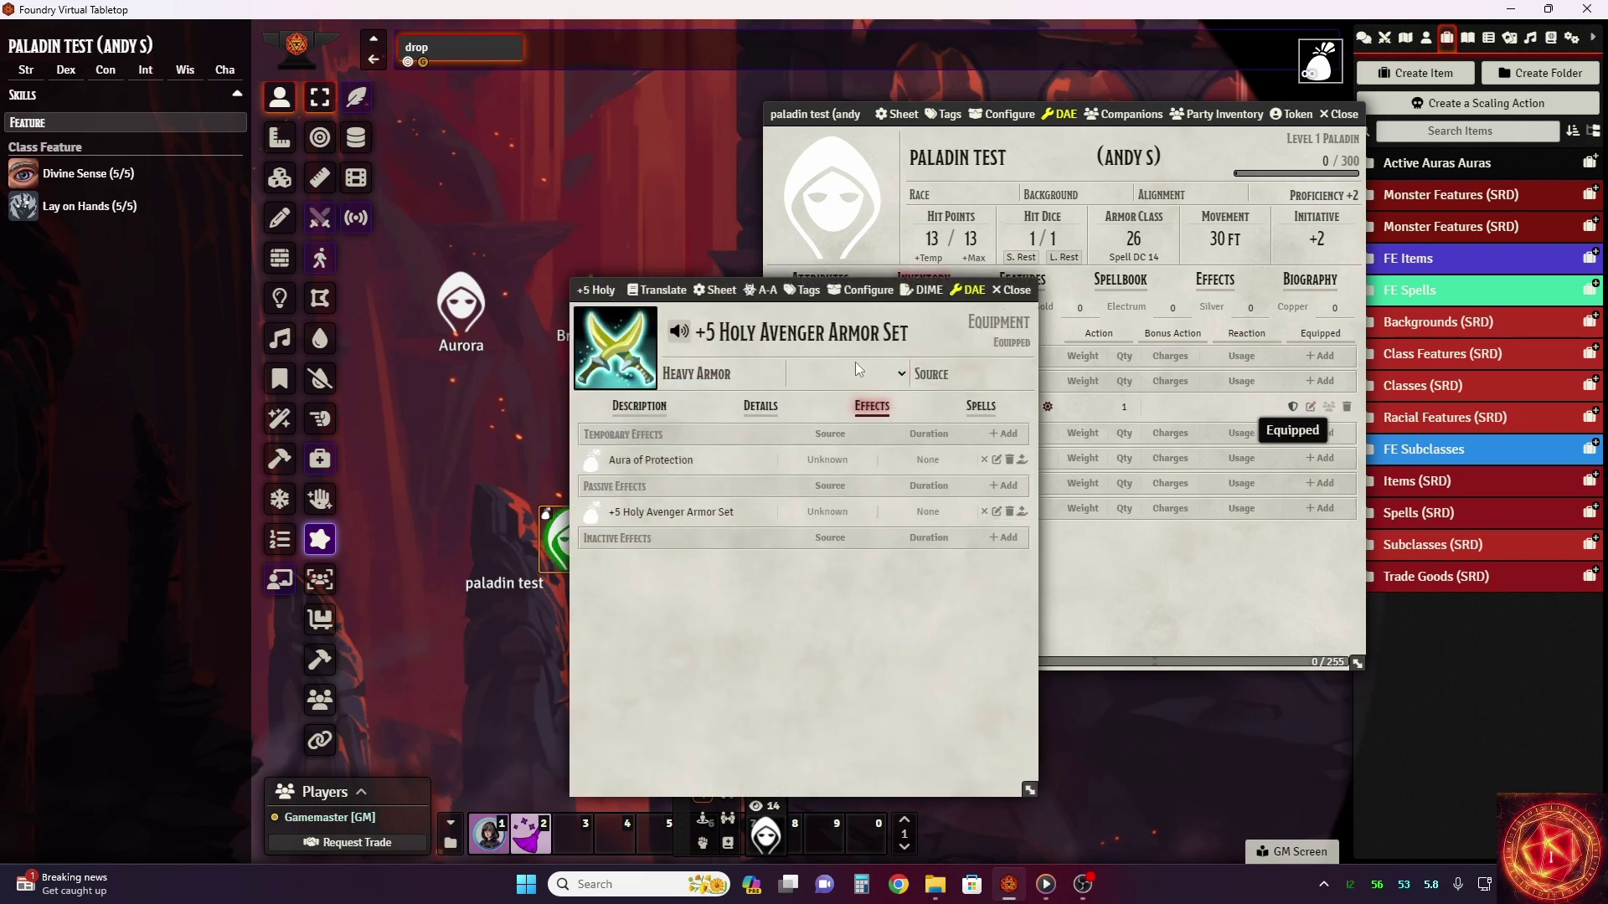
left_click(687, 294)
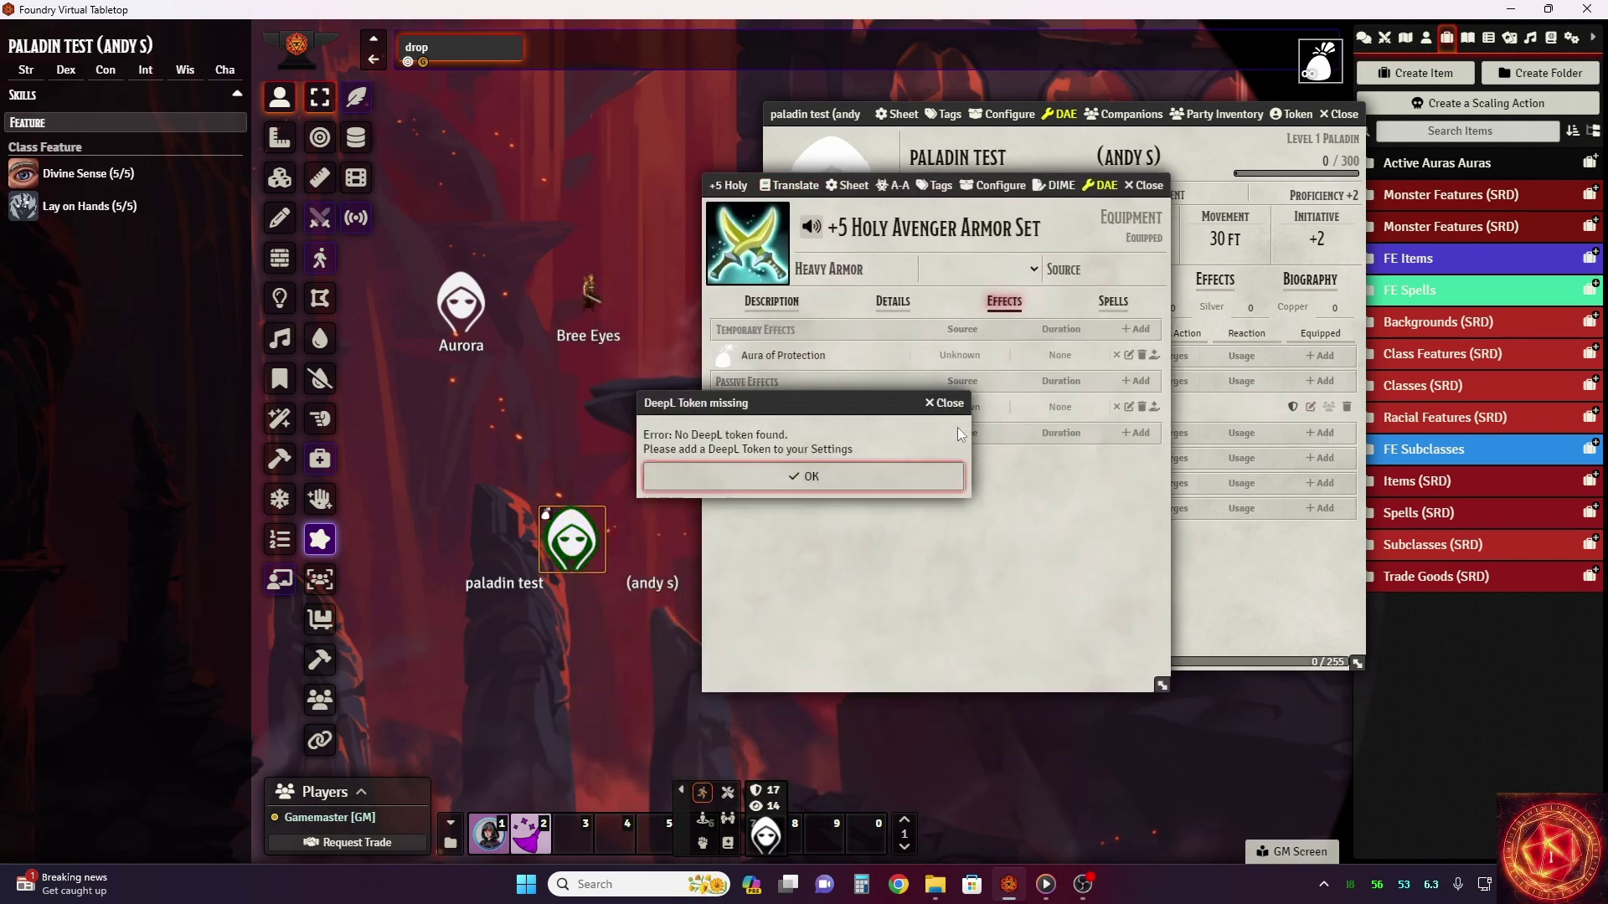
left_click(944, 403)
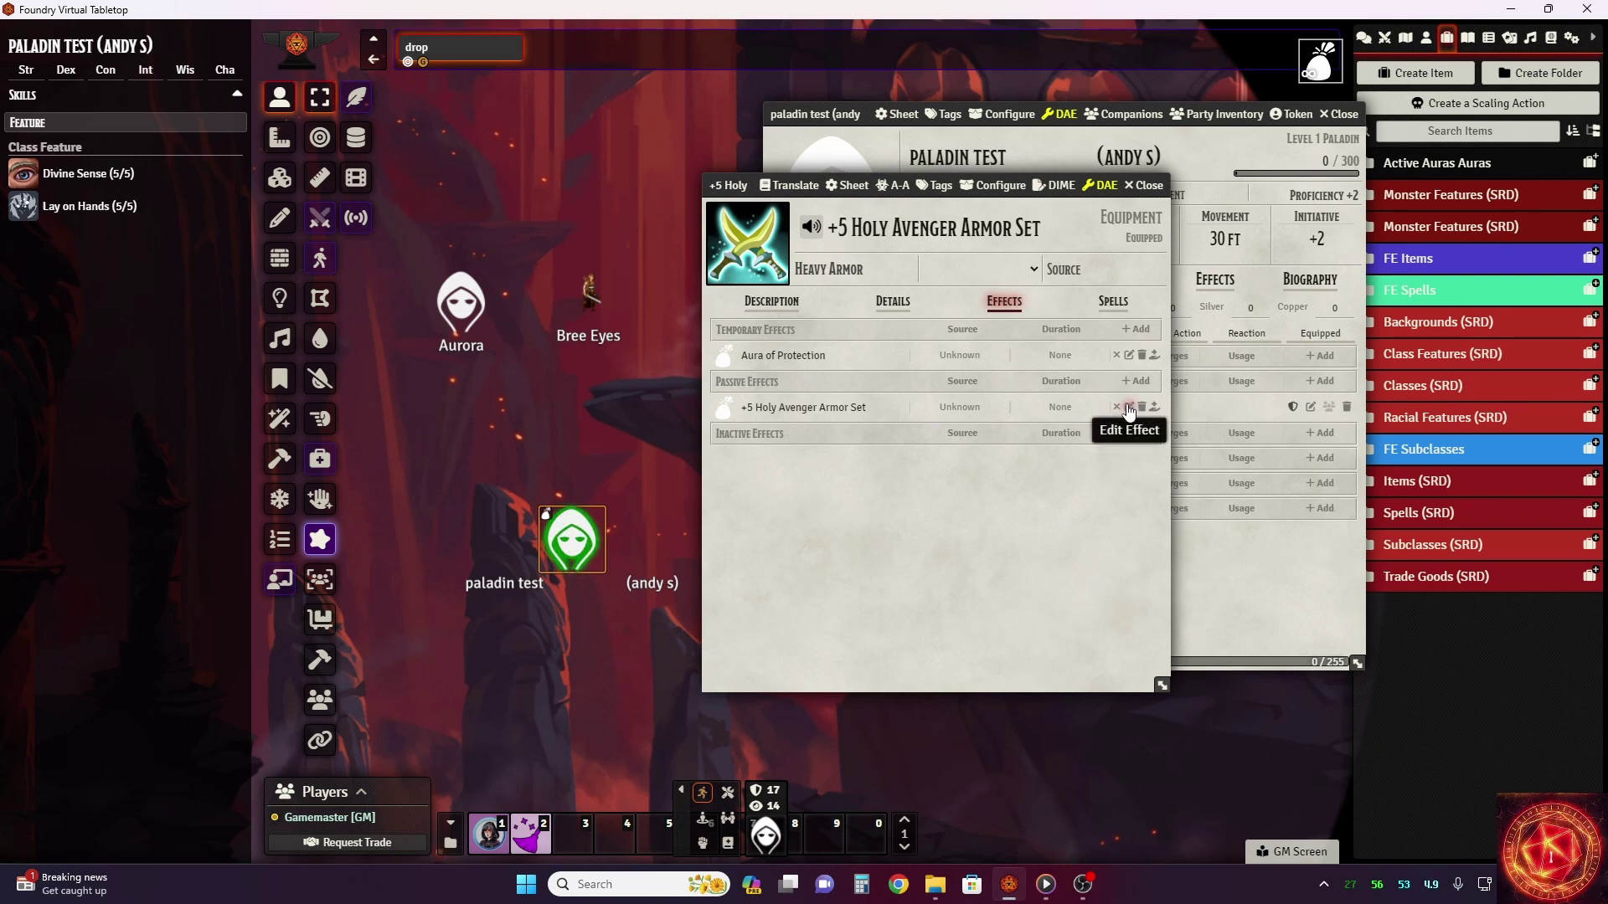
Review the attribute keys and values of the armor's Aura of Protection effect, and close both the effect and the armor sheet
left_click(1131, 356)
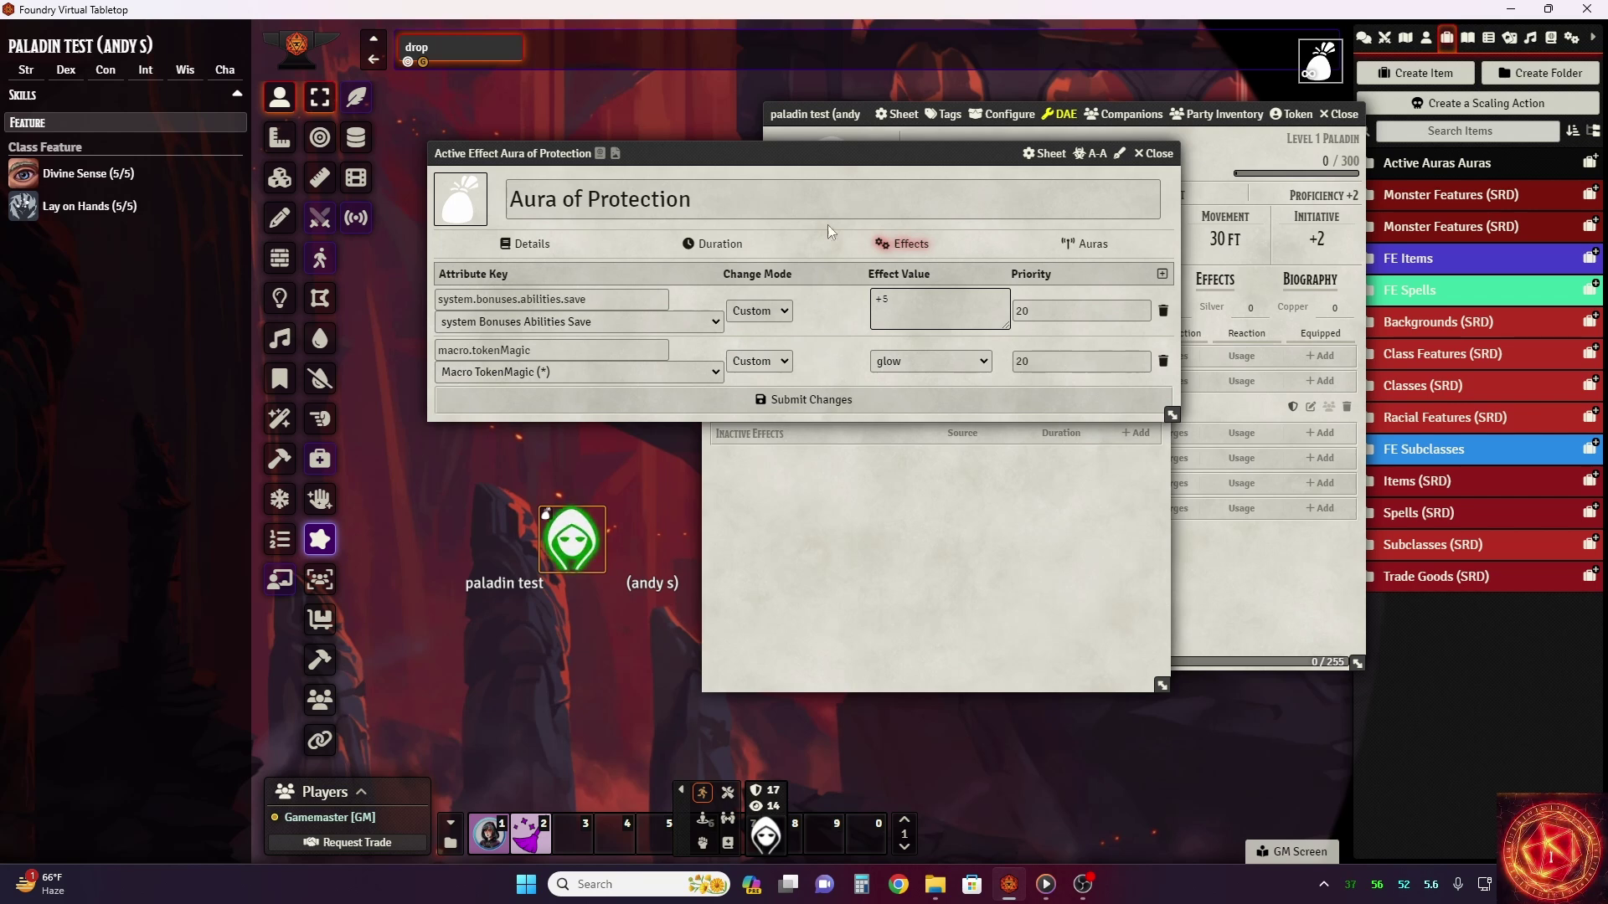
left_click(1154, 153)
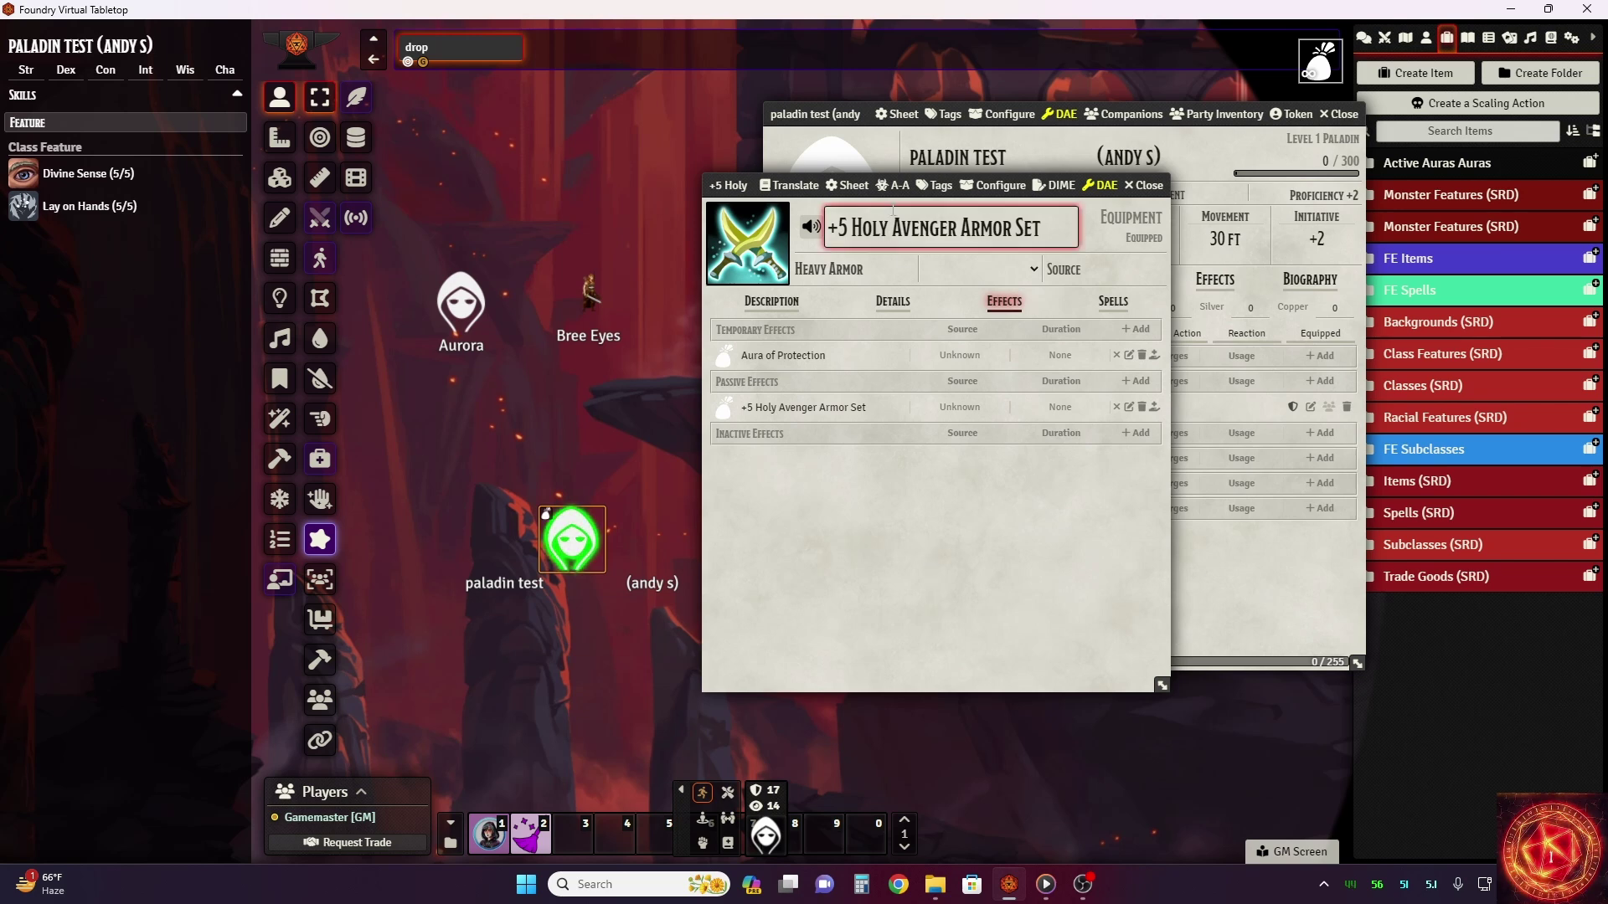
left_click_drag(729, 185, 839, 181)
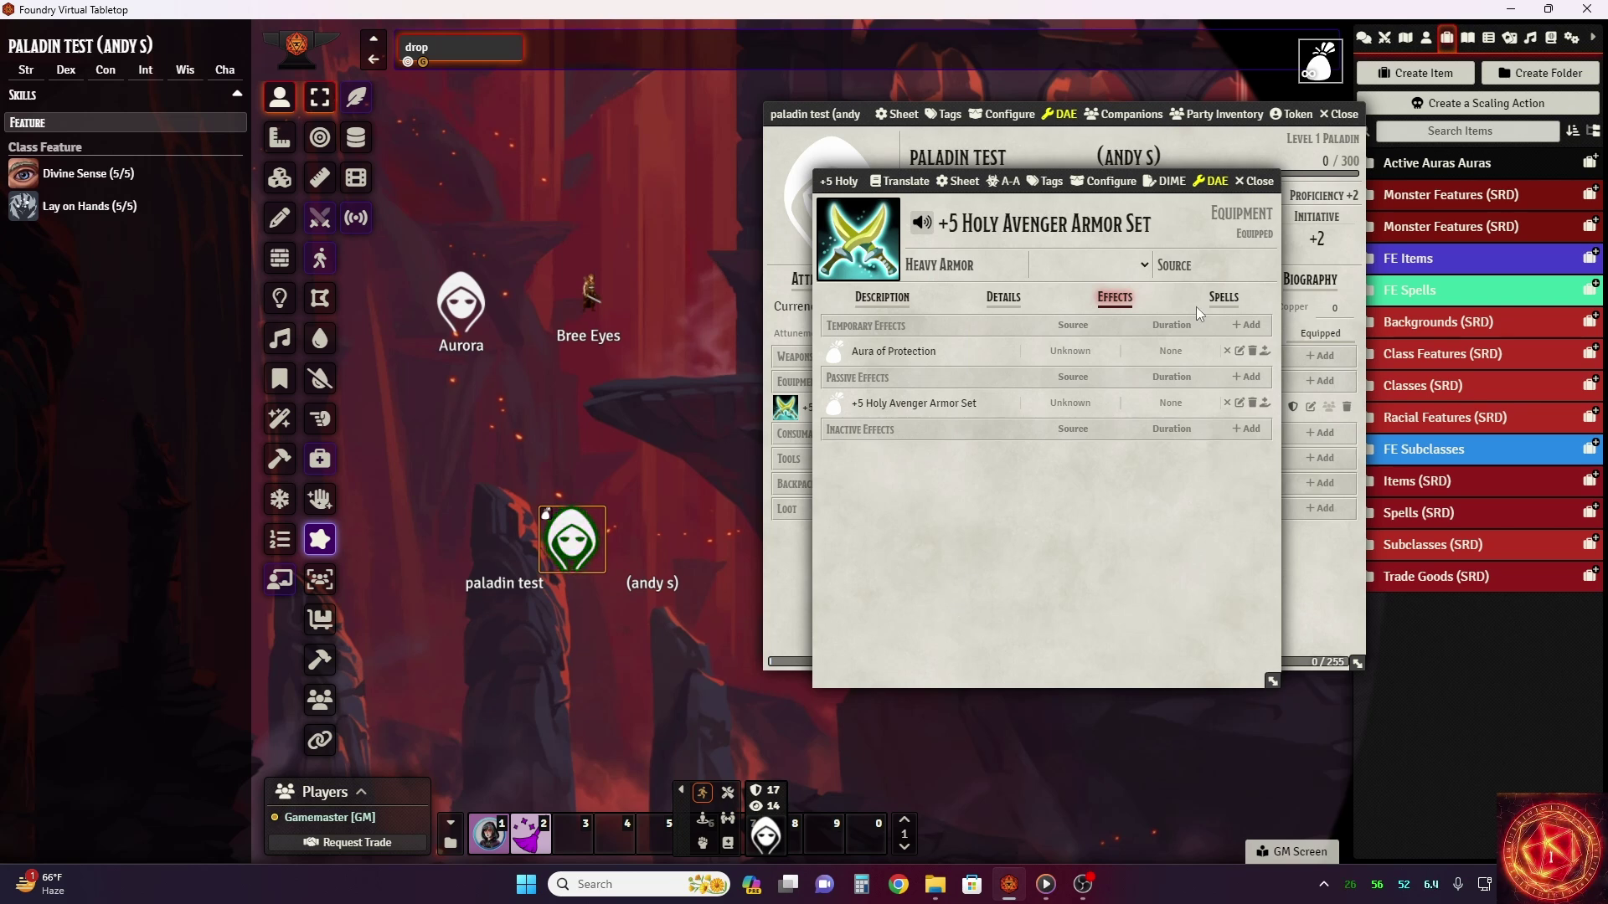
left_click(1255, 182)
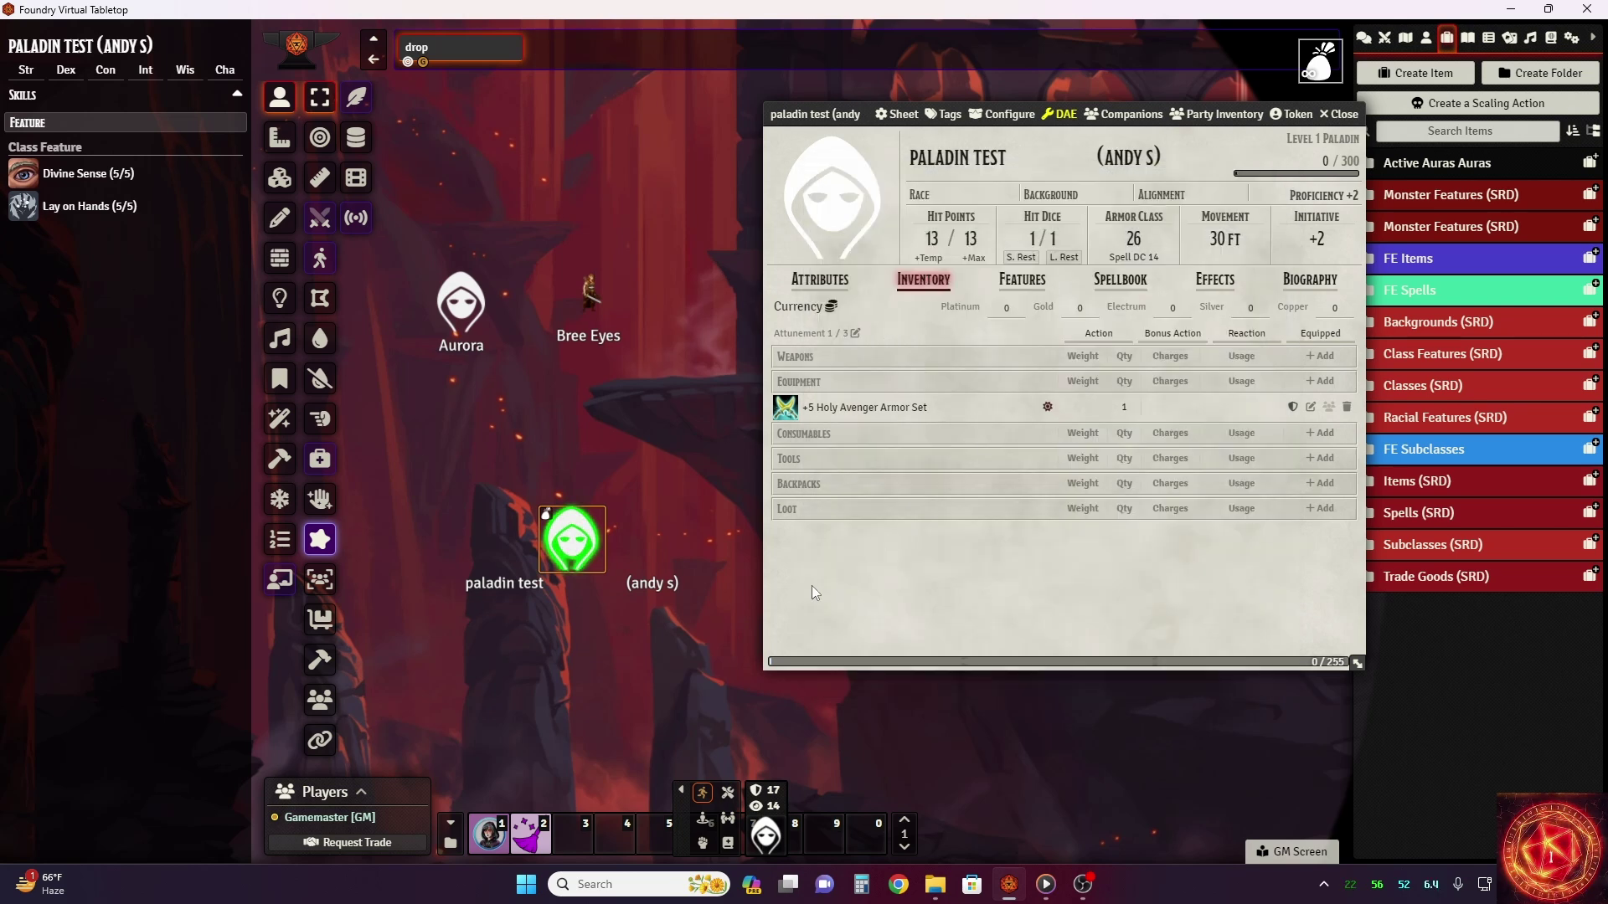